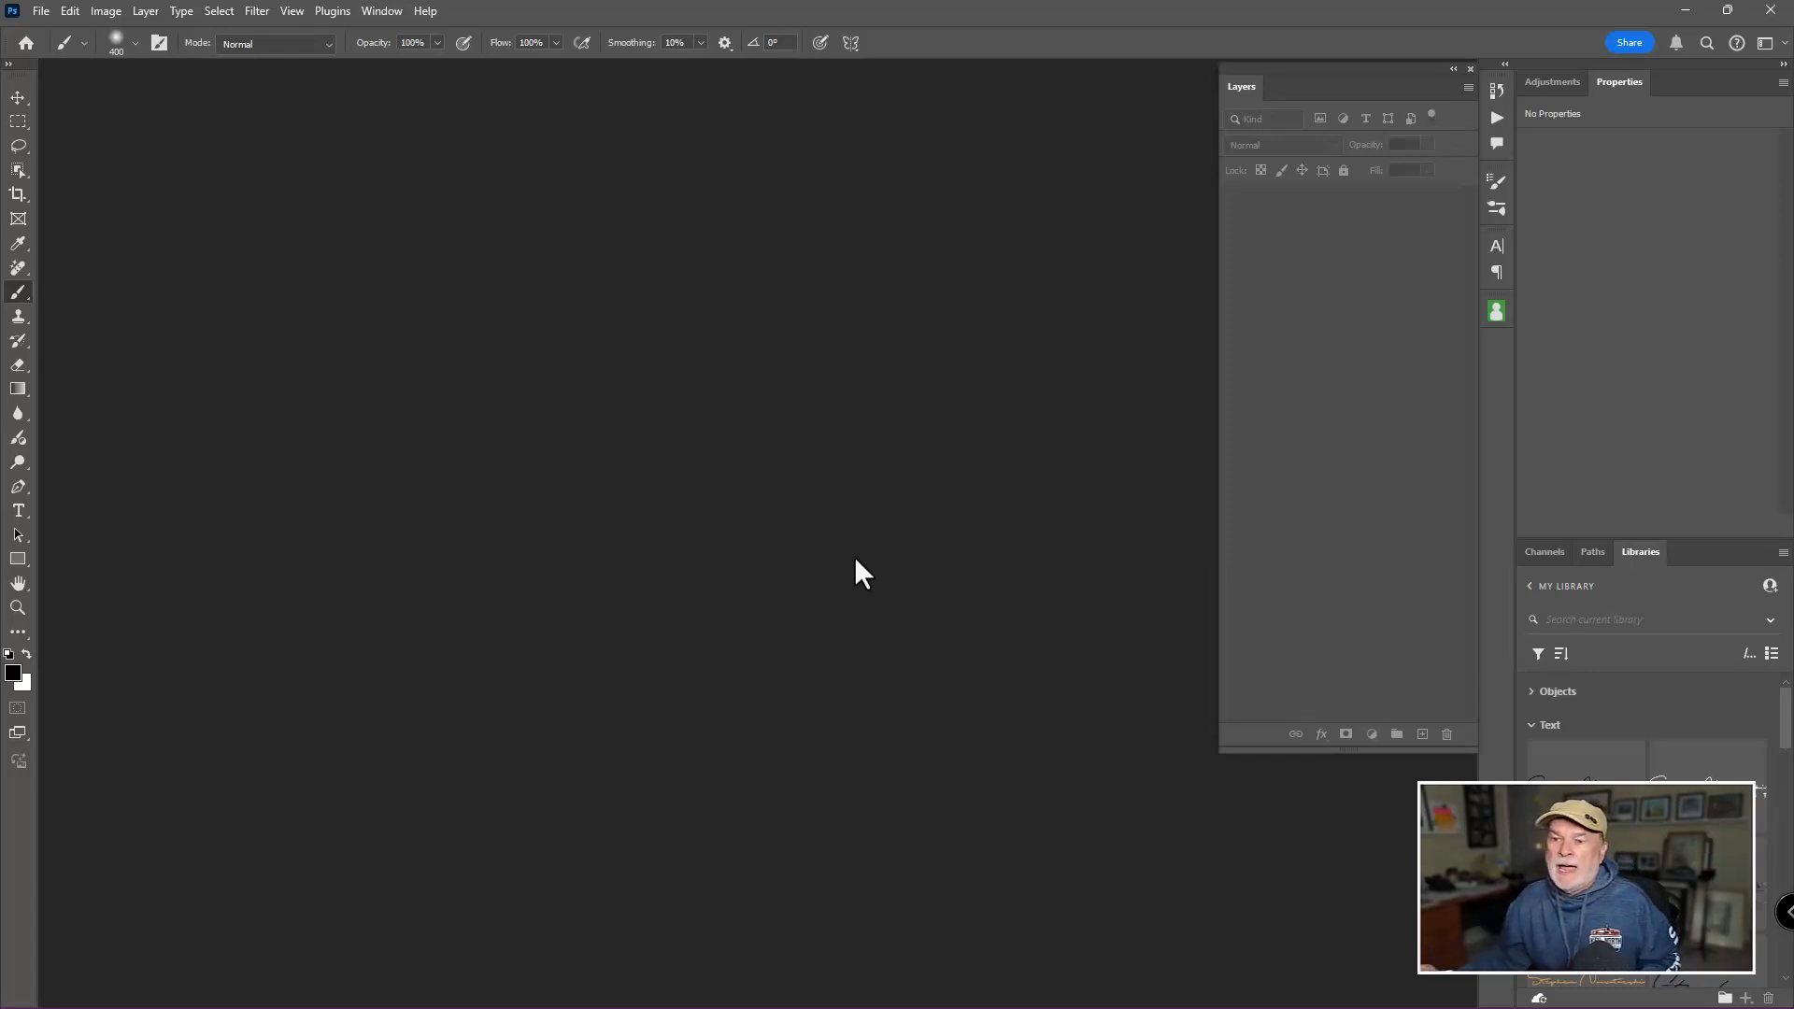
# Open the raw photo _MG_5508.CR2 from the Sample Image folder for raw editing
pyautogui.click(558, 343)
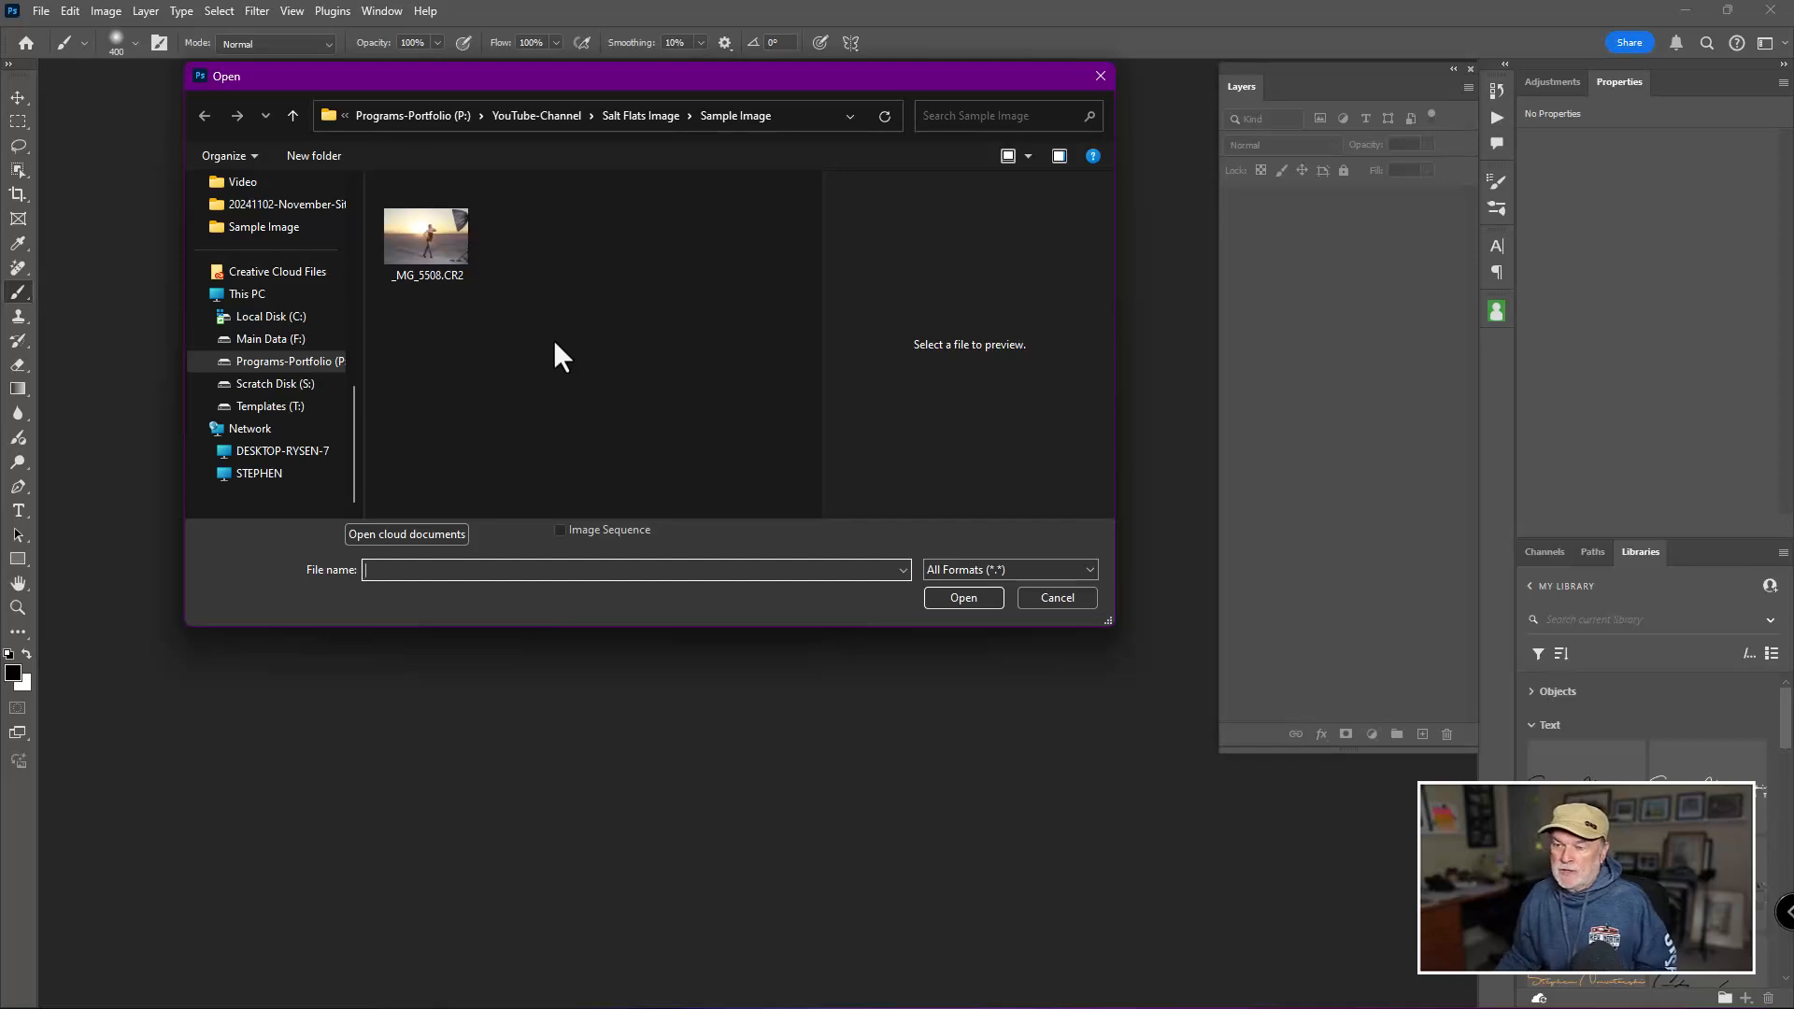
pyautogui.click(436, 251)
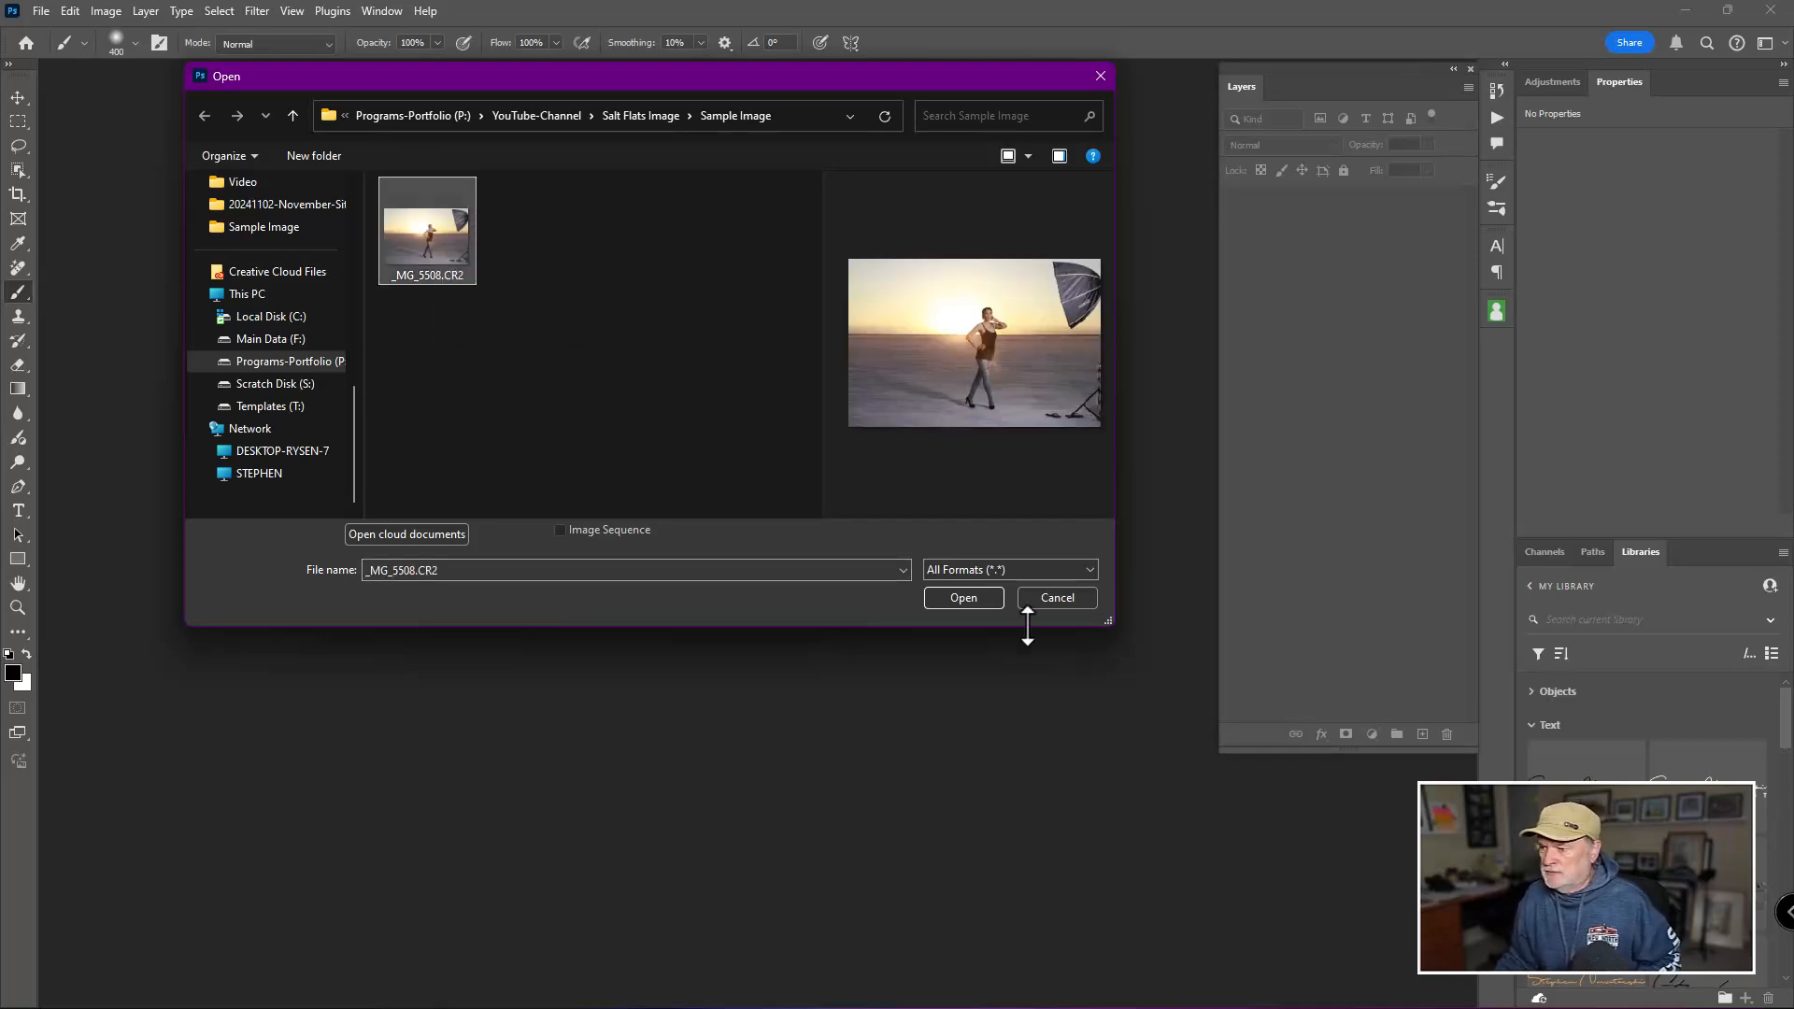
pyautogui.click(975, 599)
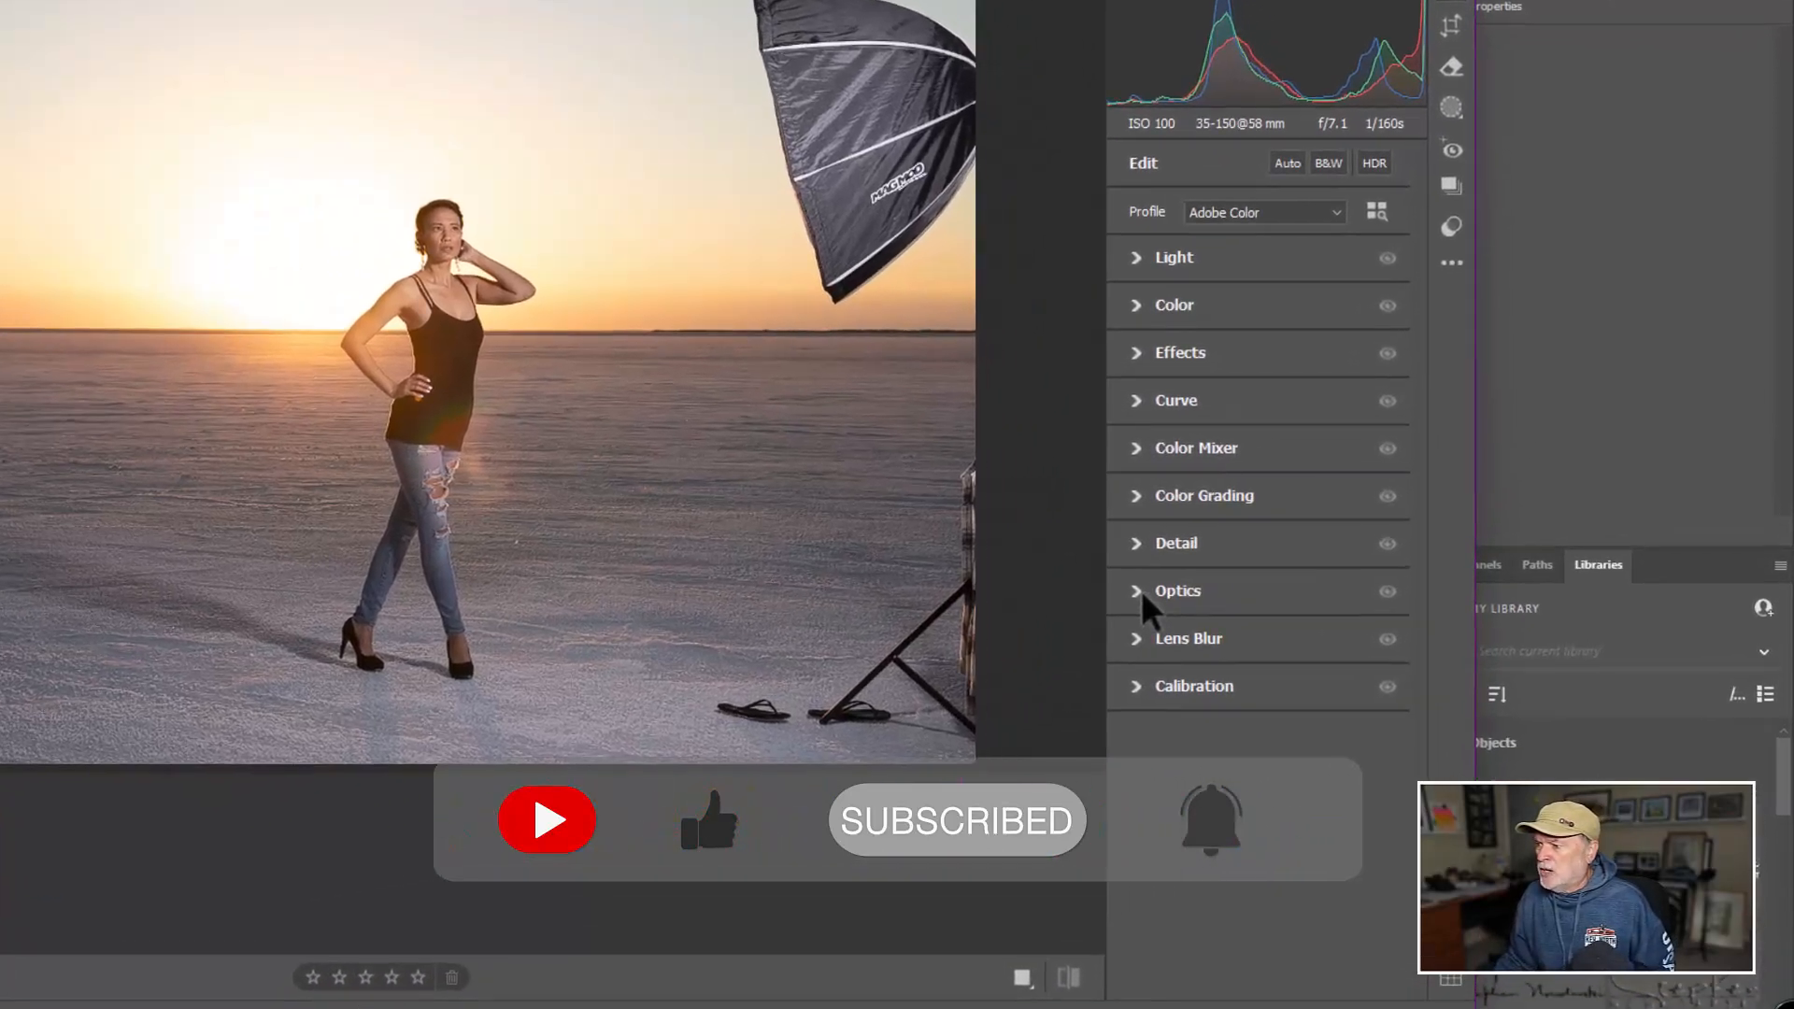
# Enable the lens profile corrections for the photo in the Optics settings
pyautogui.click(1275, 574)
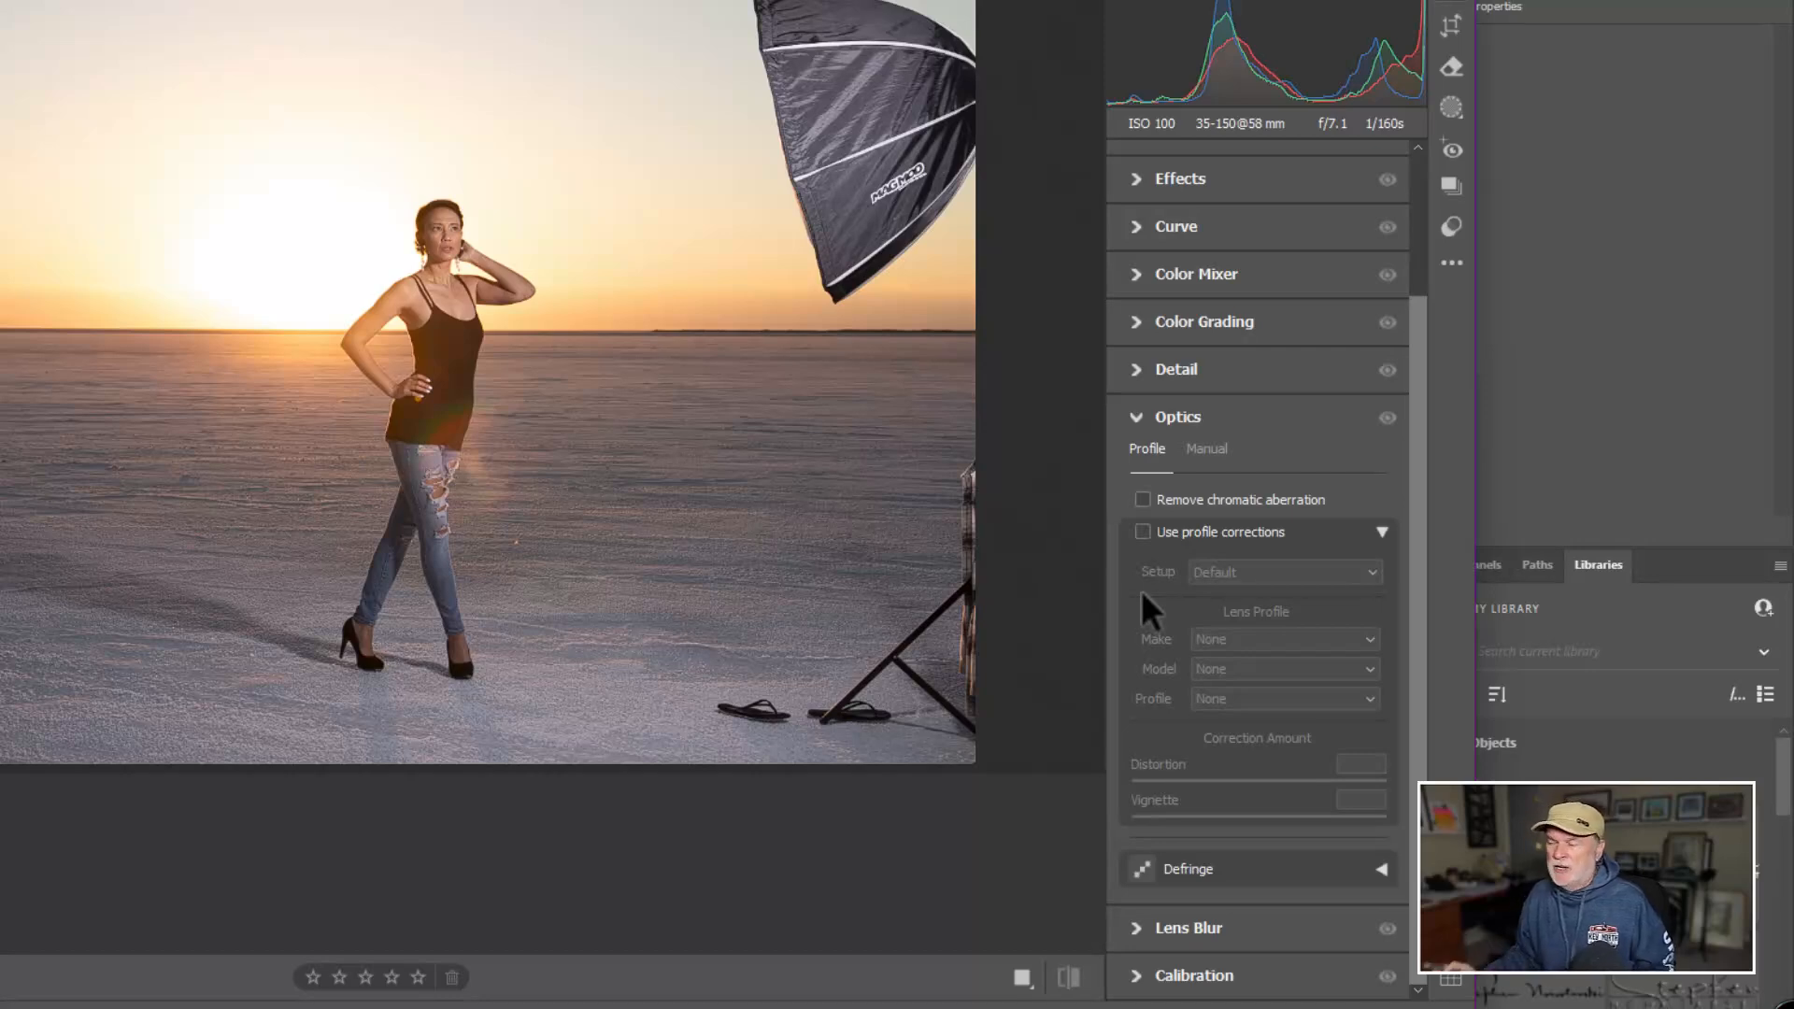
pyautogui.click(1151, 529)
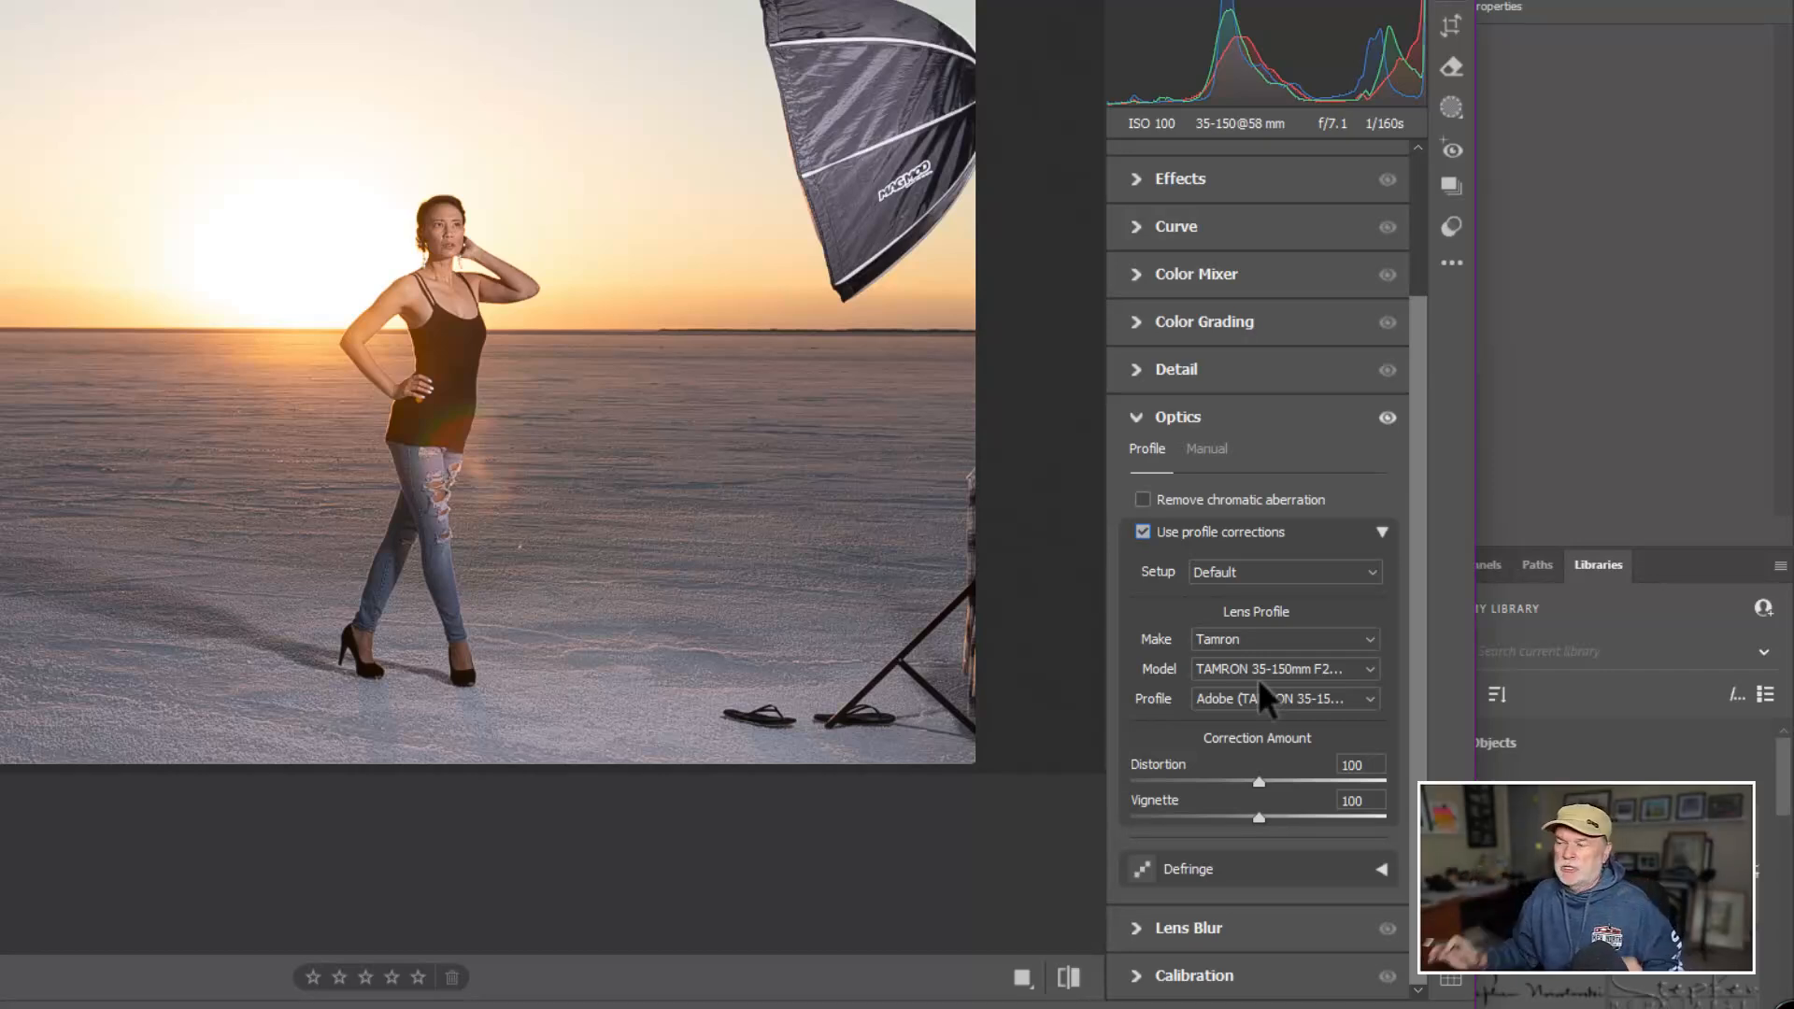
pyautogui.click(1135, 416)
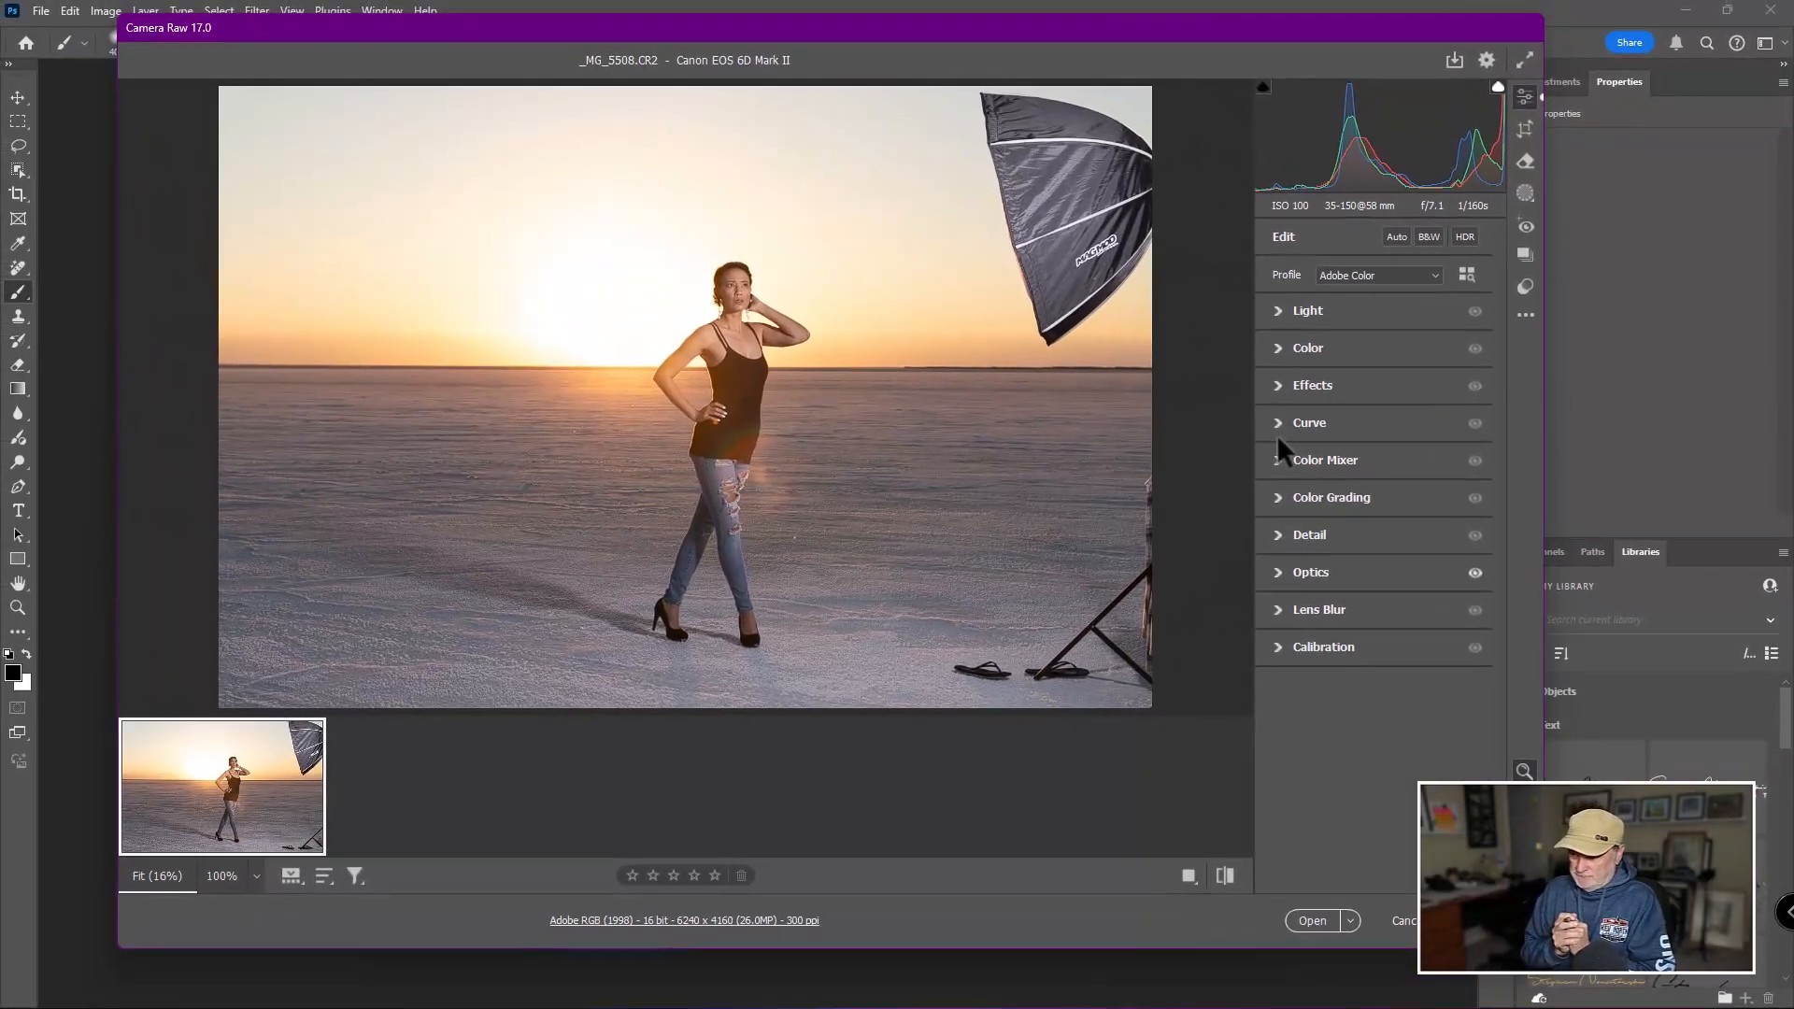
# Remove the softbox from the sky with the generative Remove tool at brush size 22 and choose the third variation
pyautogui.moveTo(1215, 432)
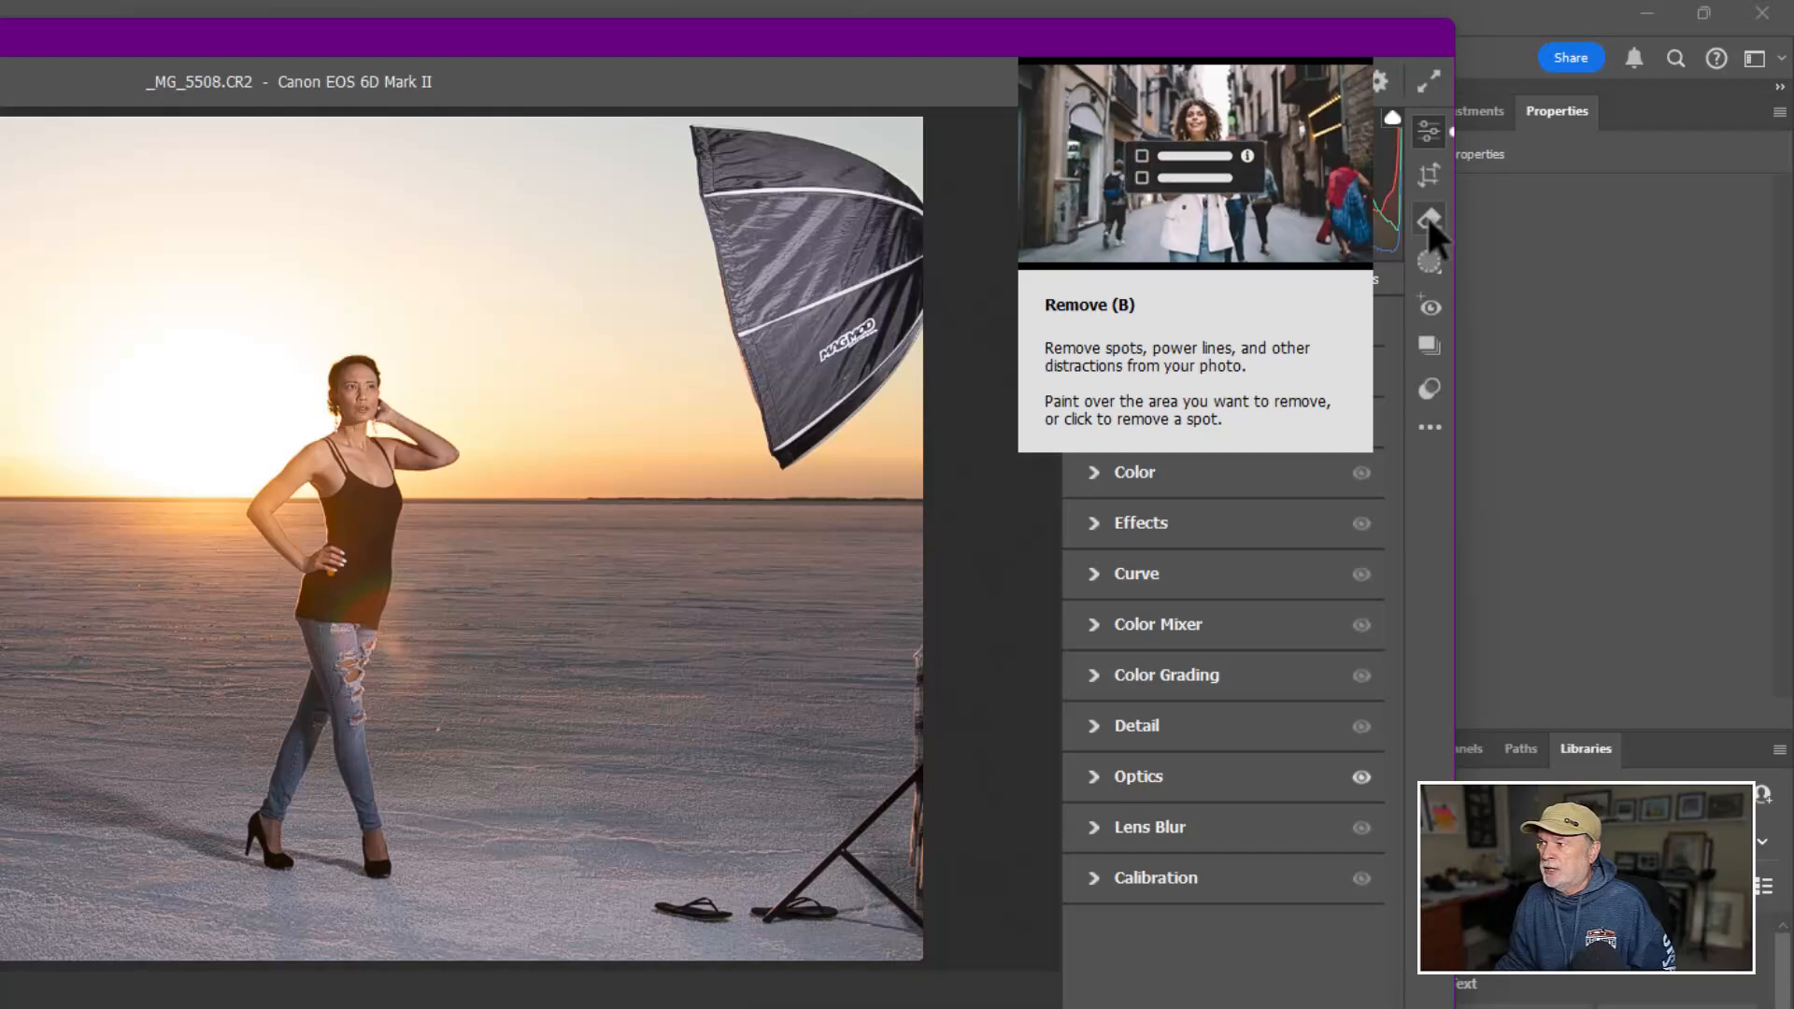
pyautogui.click(1428, 217)
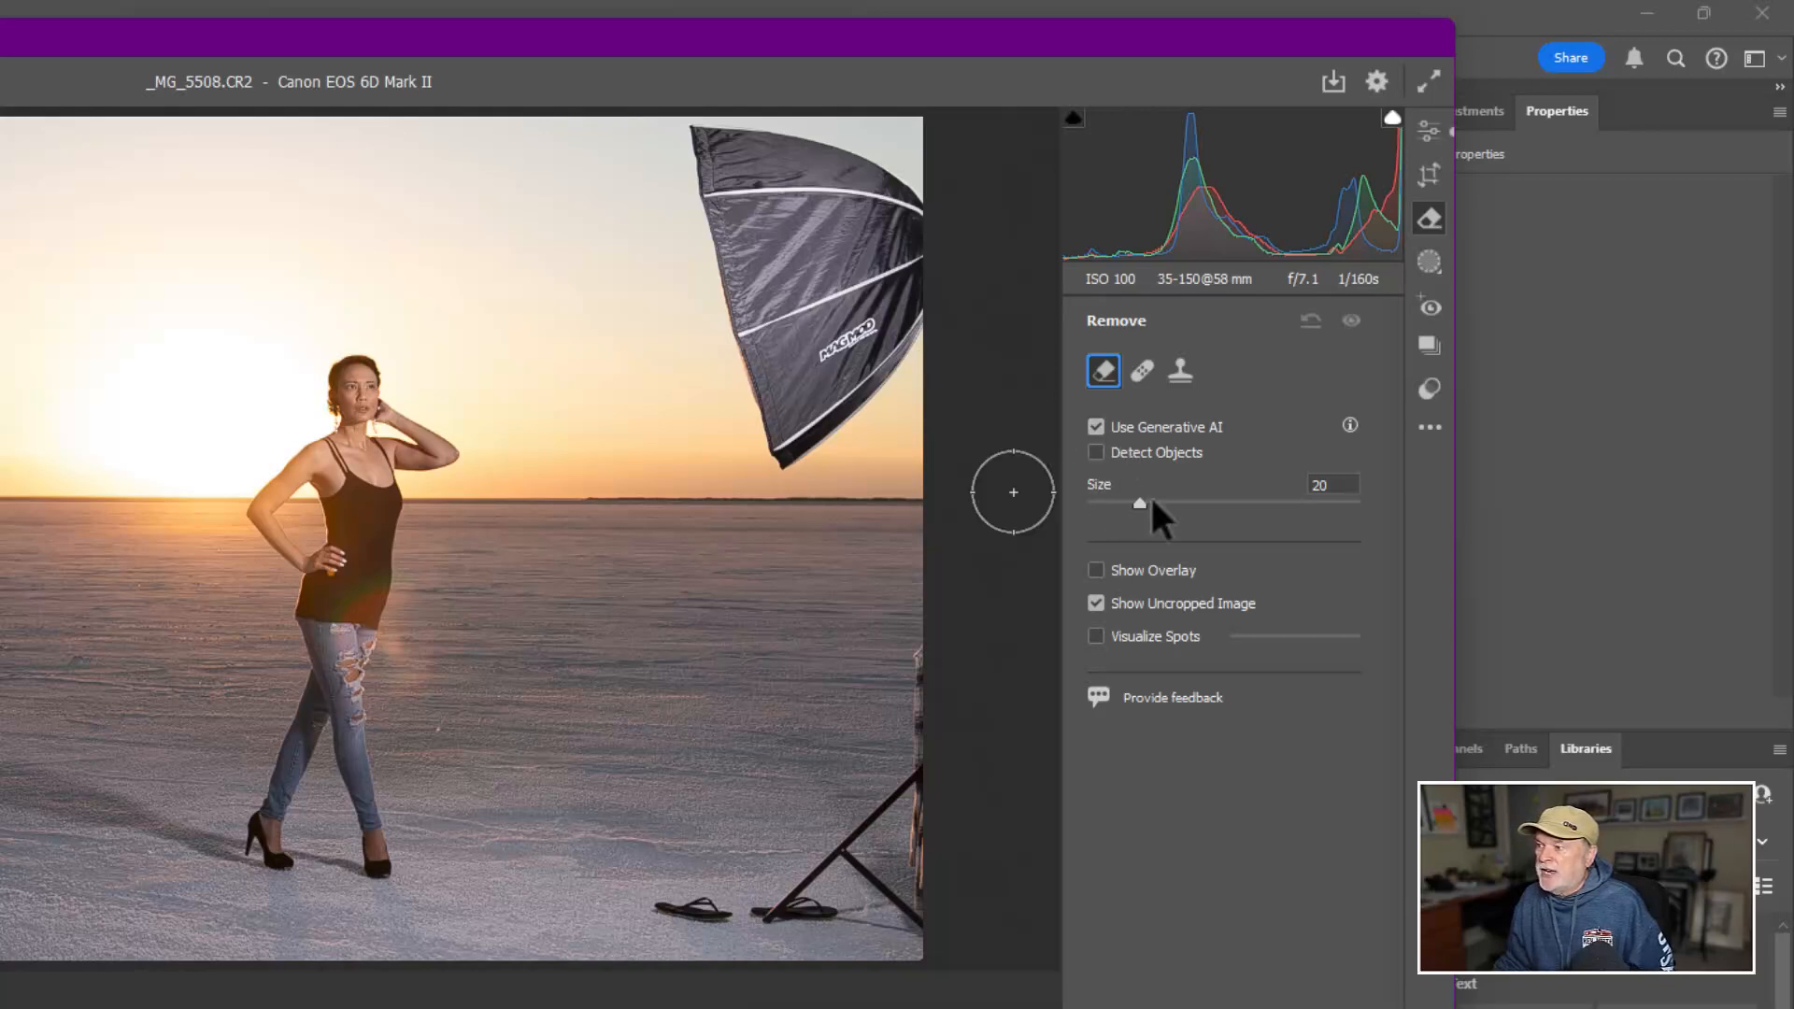
pyautogui.moveTo(1140, 500)
pyautogui.mouseDown()
pyautogui.moveTo(1220, 501)
pyautogui.moveTo(1147, 501)
pyautogui.mouseUp()
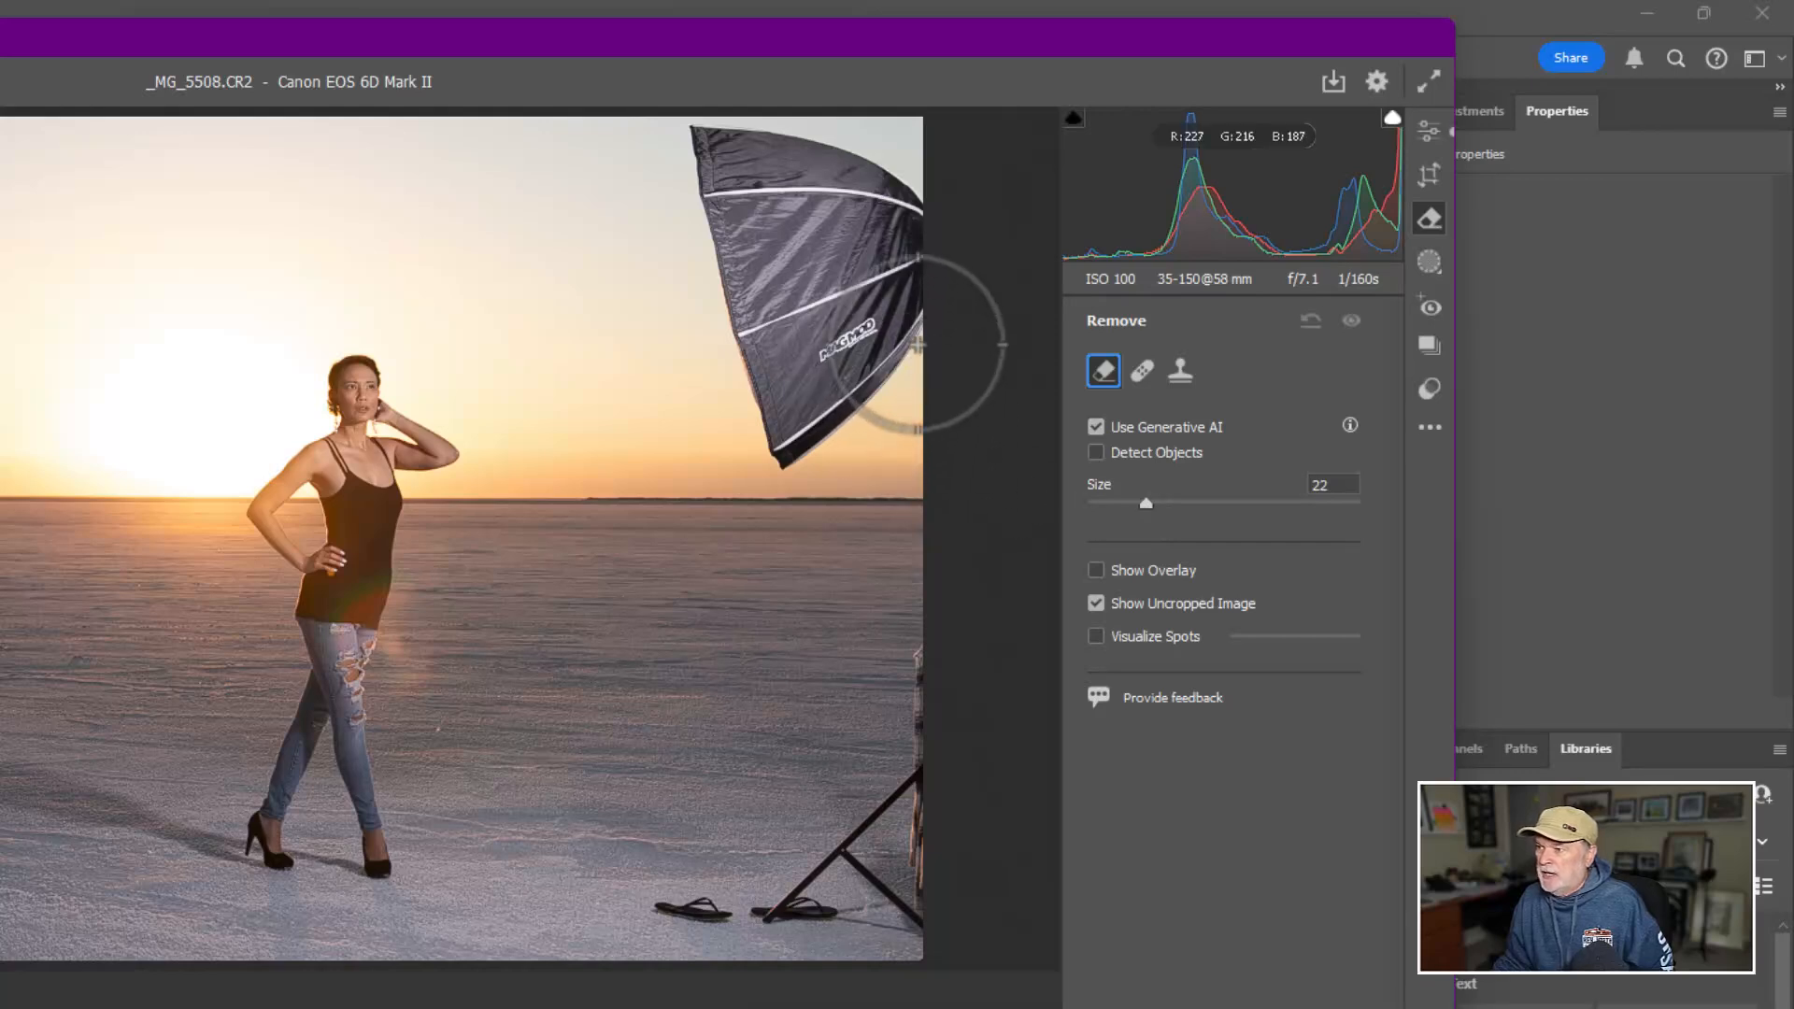
pyautogui.moveTo(920, 330)
pyautogui.mouseDown()
pyautogui.moveTo(795, 447)
pyautogui.moveTo(707, 139)
pyautogui.moveTo(891, 189)
pyautogui.moveTo(925, 223)
pyautogui.moveTo(927, 263)
pyautogui.moveTo(897, 296)
pyautogui.moveTo(800, 202)
pyautogui.moveTo(788, 241)
pyautogui.moveTo(832, 345)
pyautogui.mouseUp()
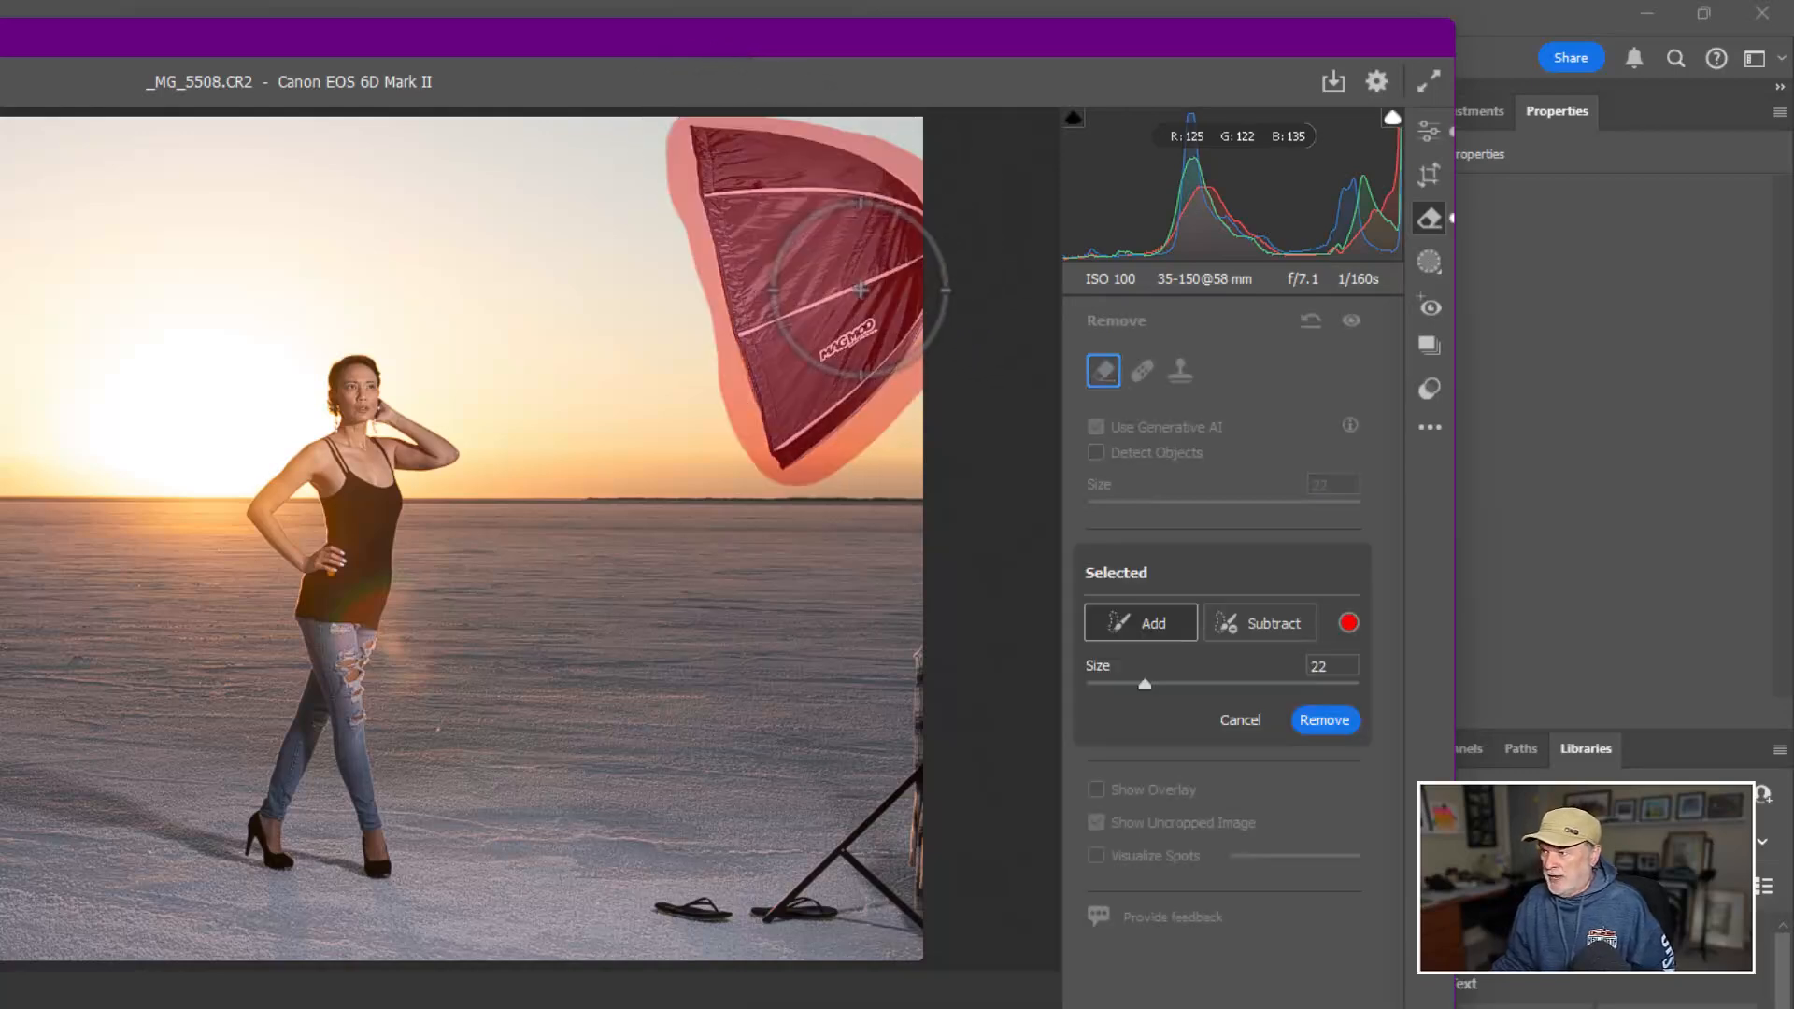
pyautogui.click(1321, 720)
pyautogui.press('super')
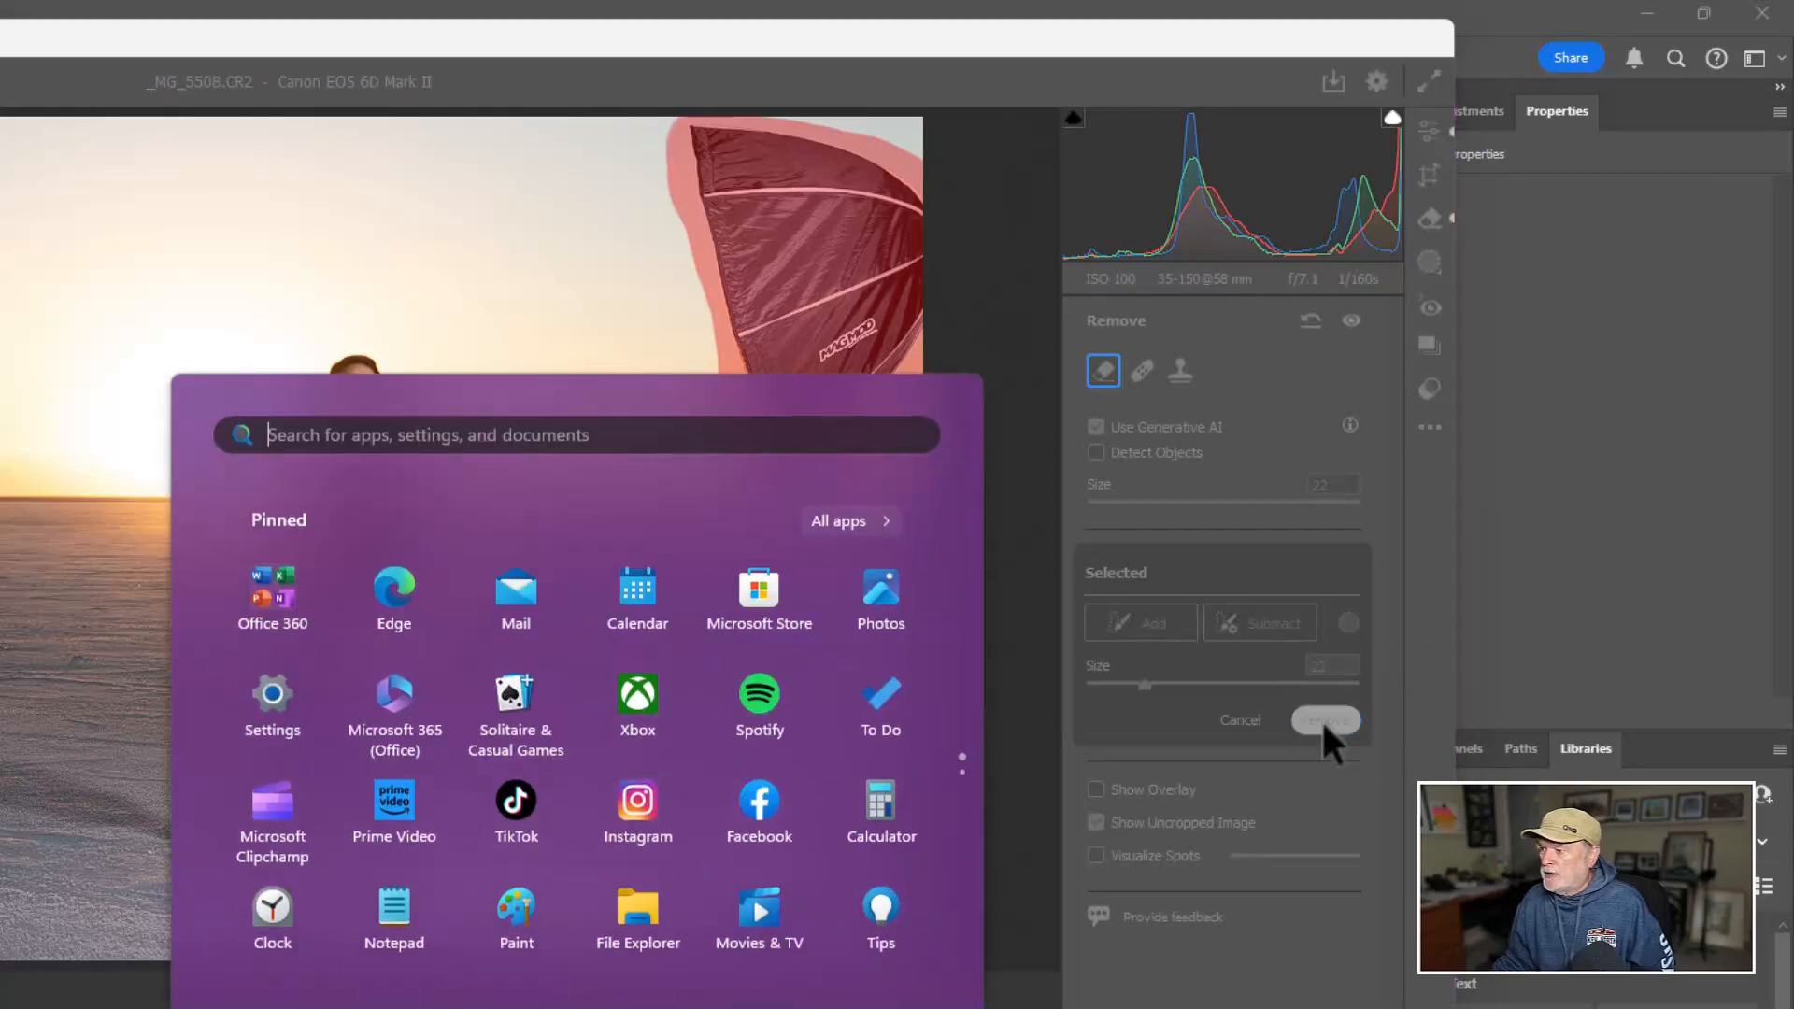
pyautogui.press('super')
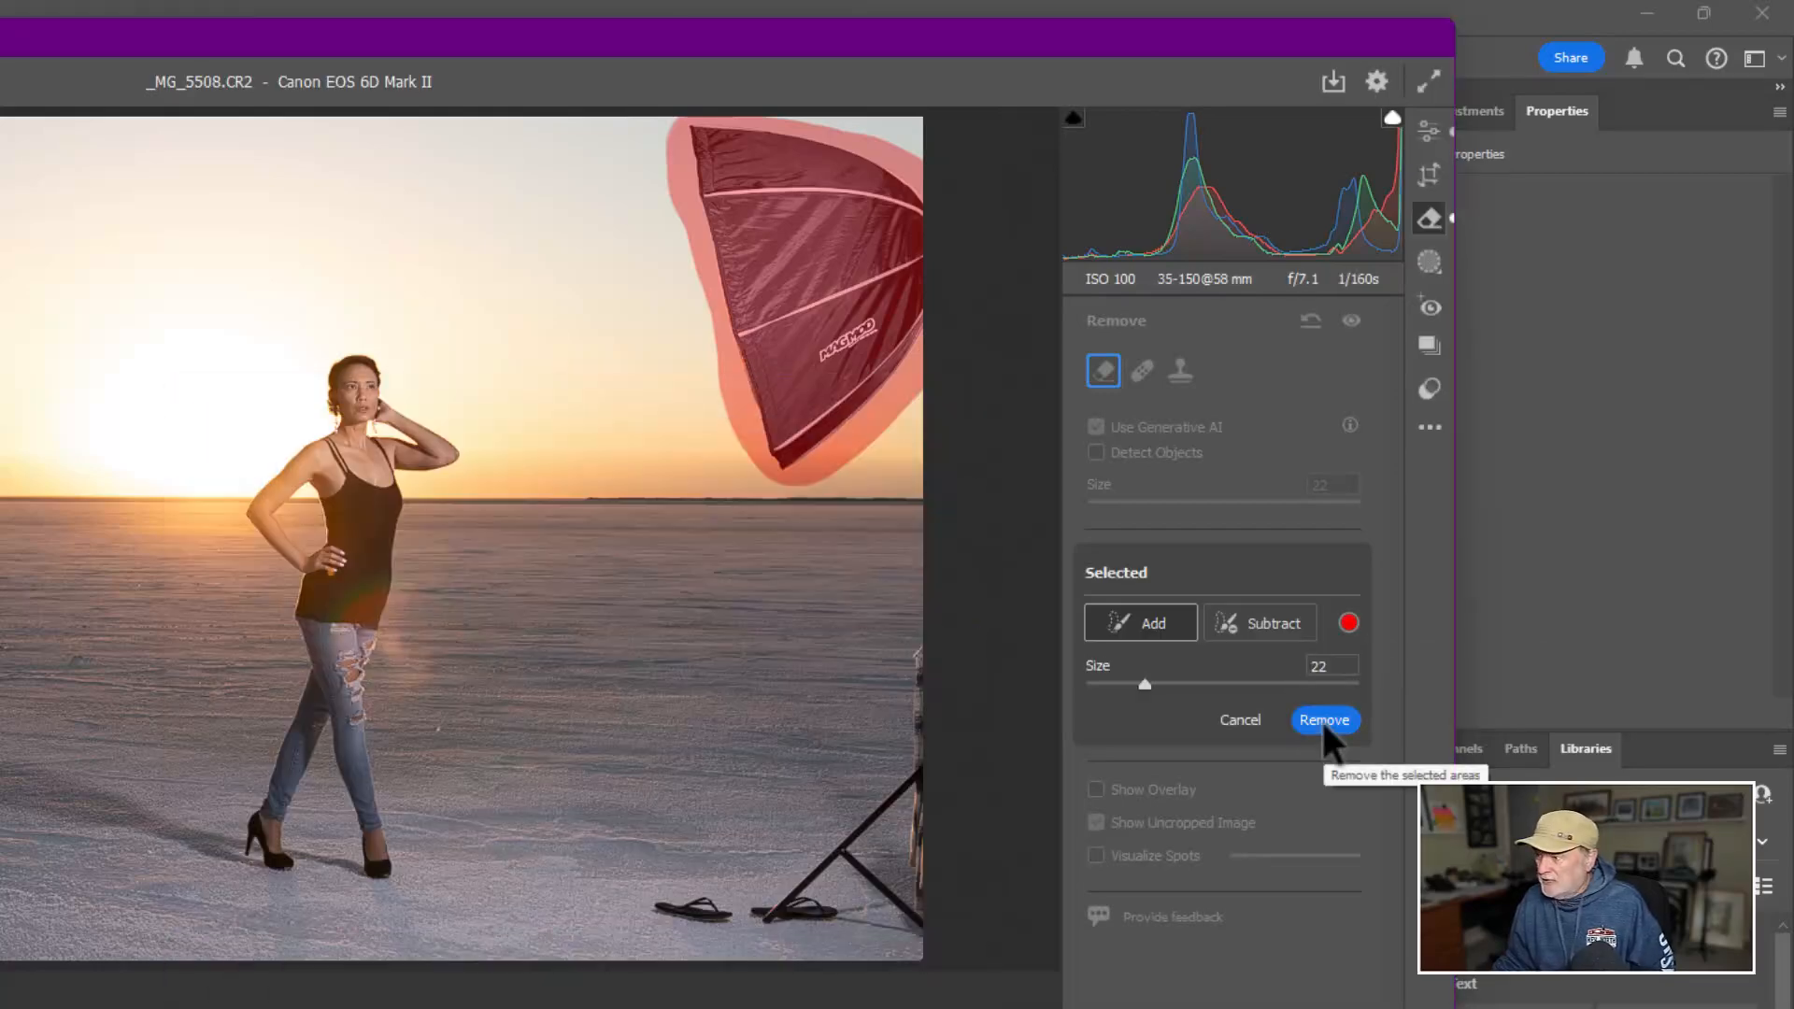
pyautogui.click(1321, 721)
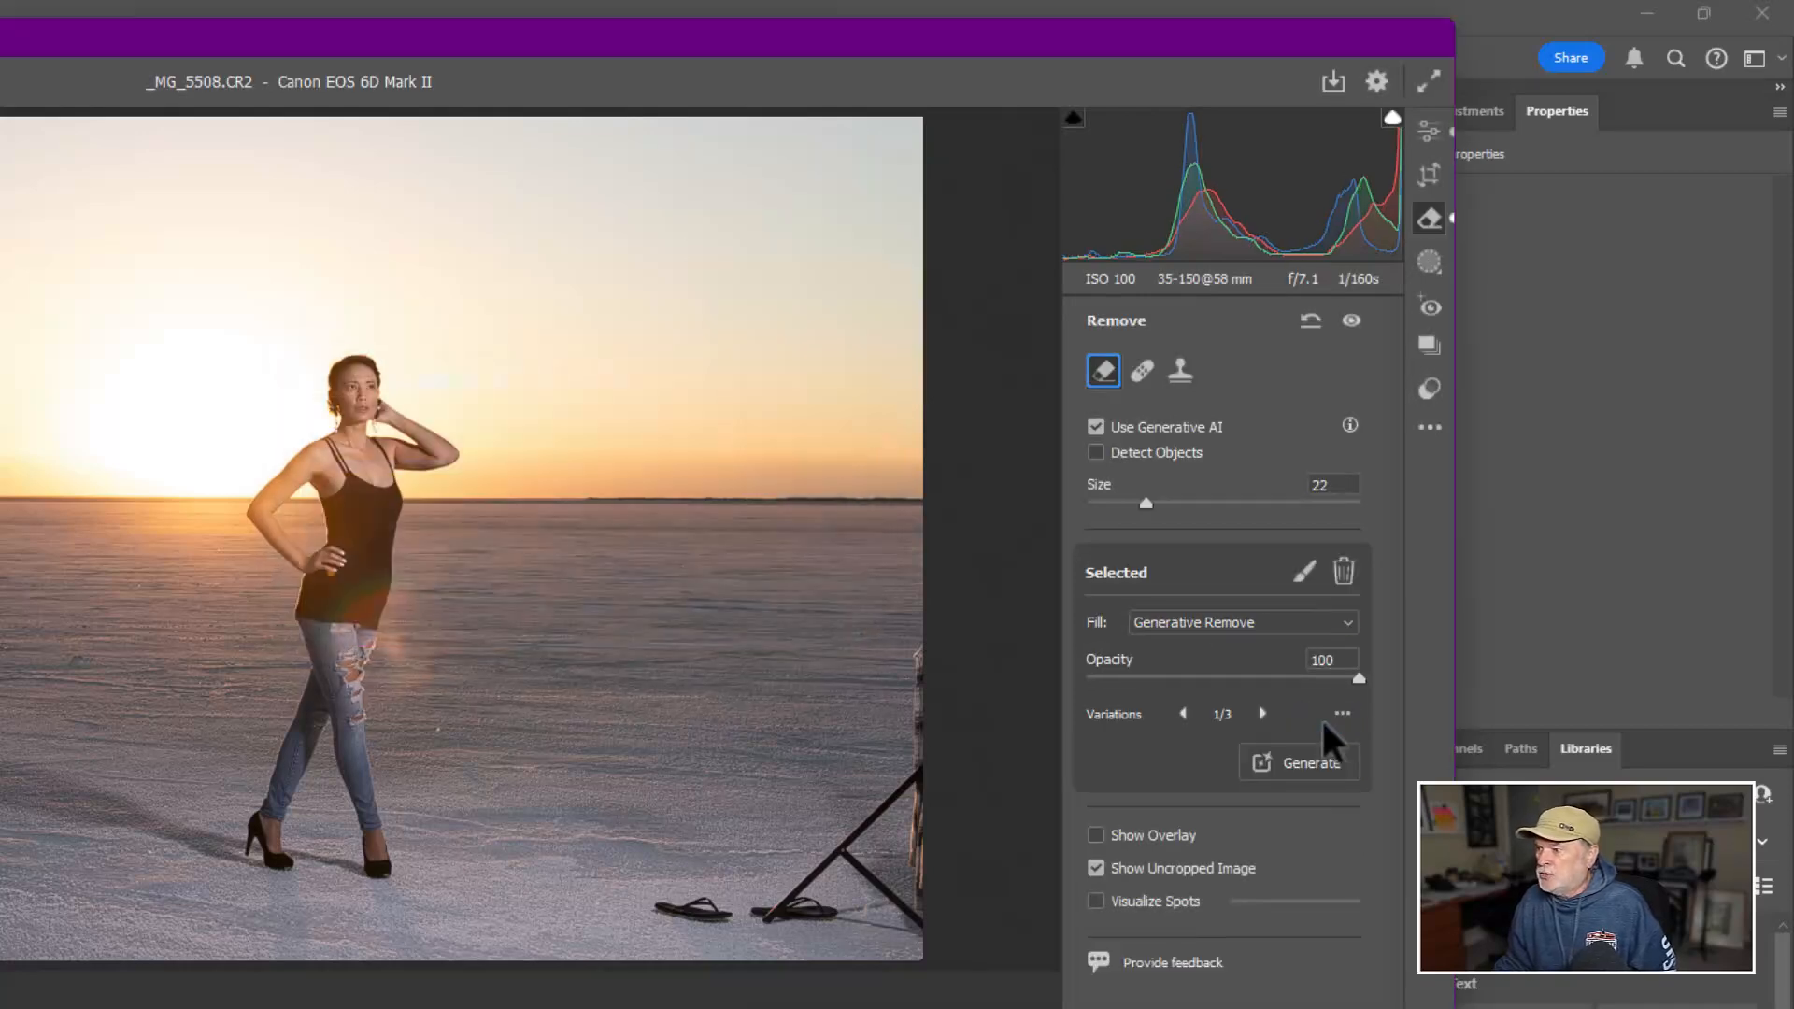
pyautogui.click(1264, 714)
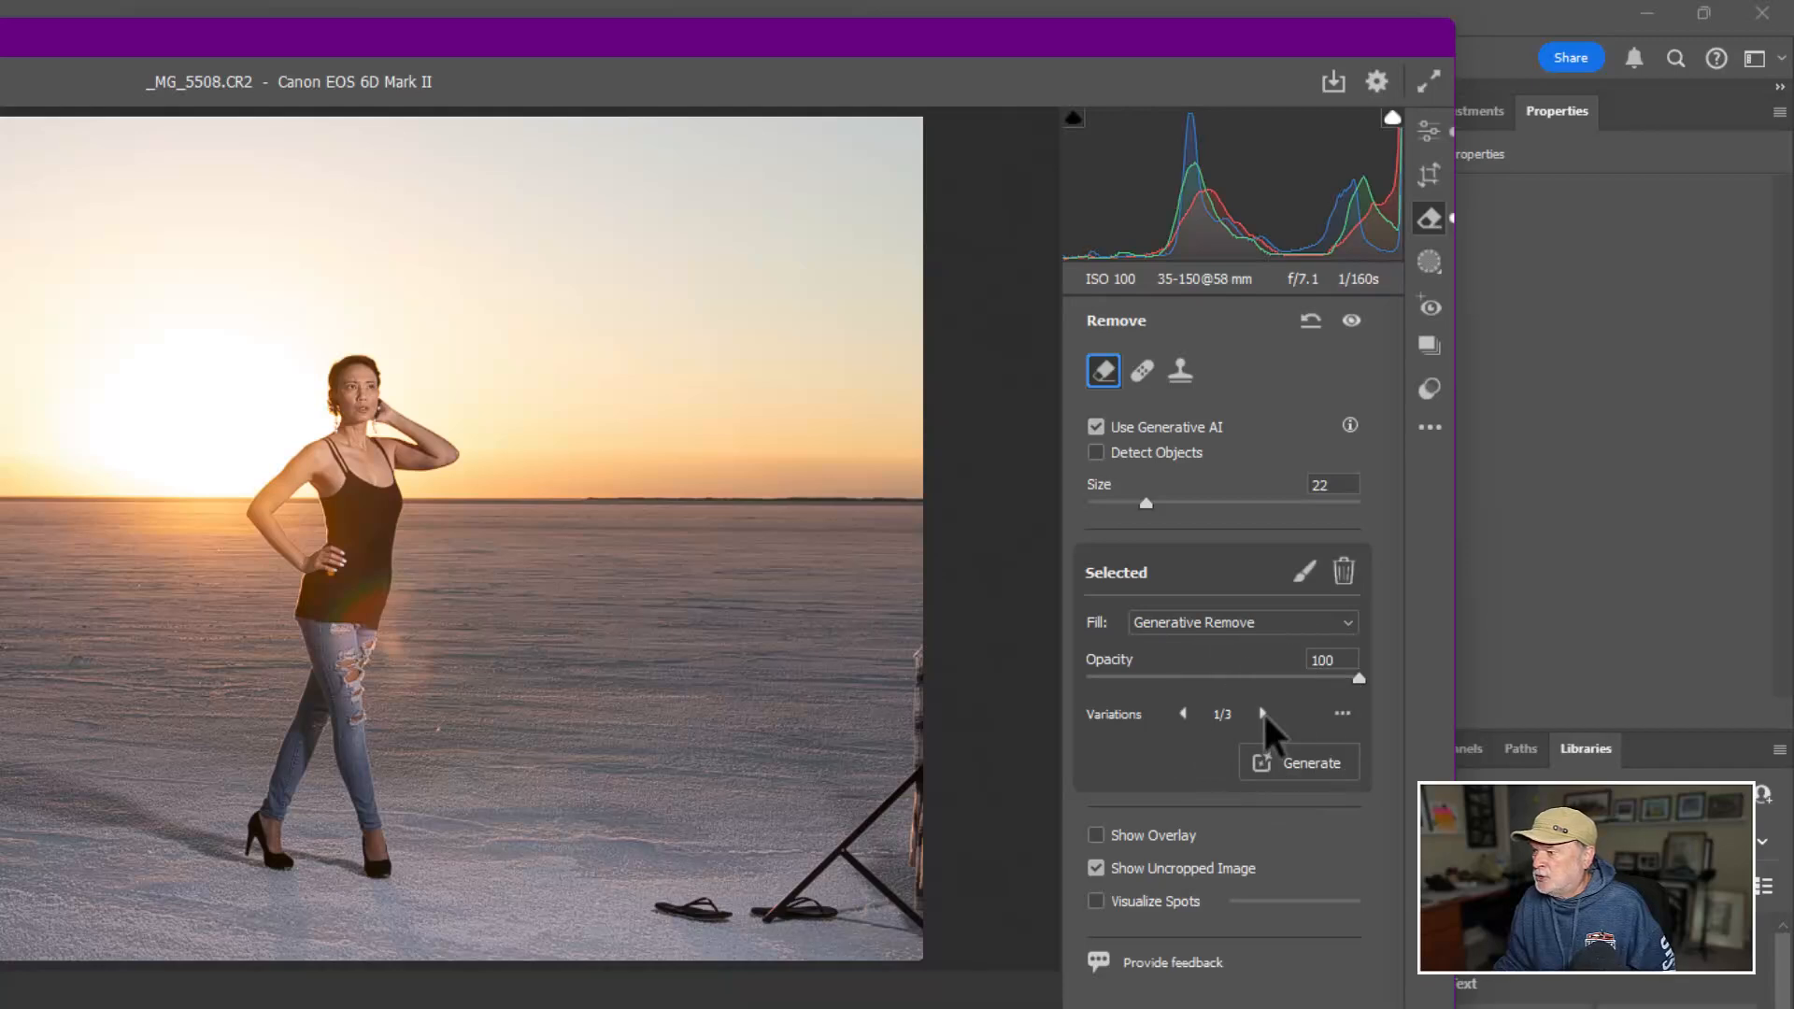
pyautogui.click(1264, 714)
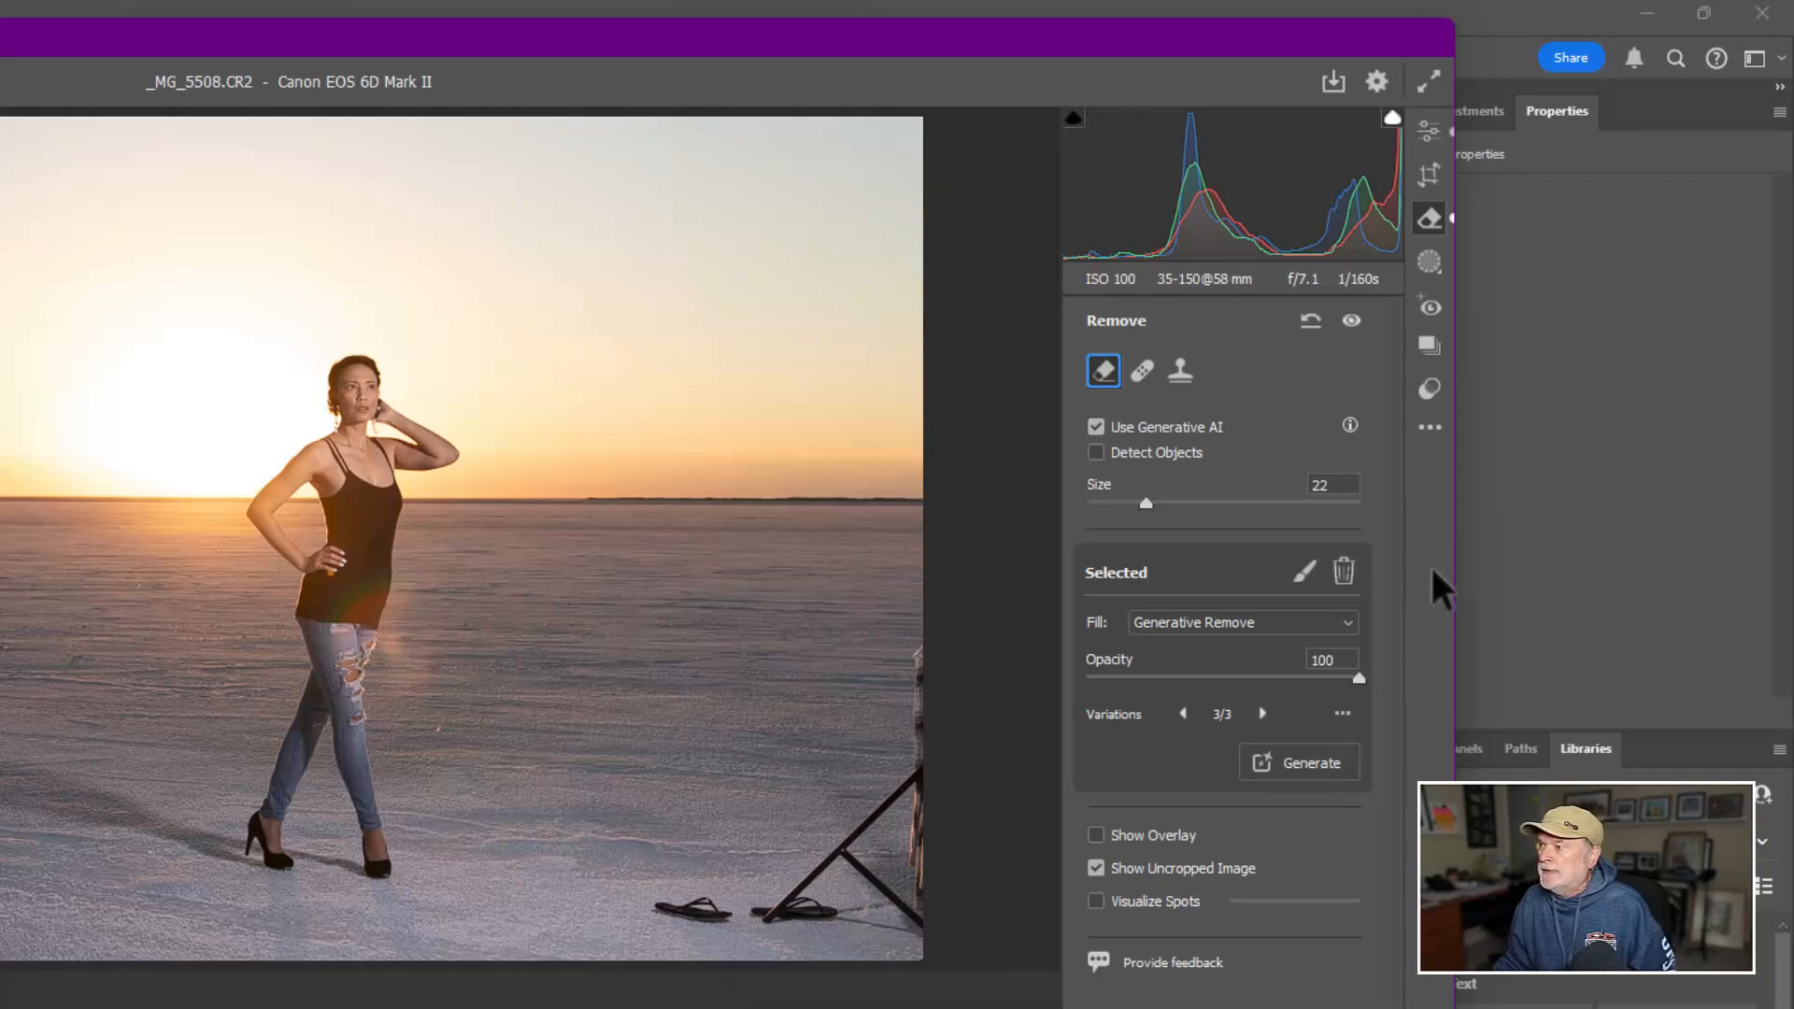
# Create a Sky mask and set its exposure to -0.60 and its temperature to -58
pyautogui.click(1428, 256)
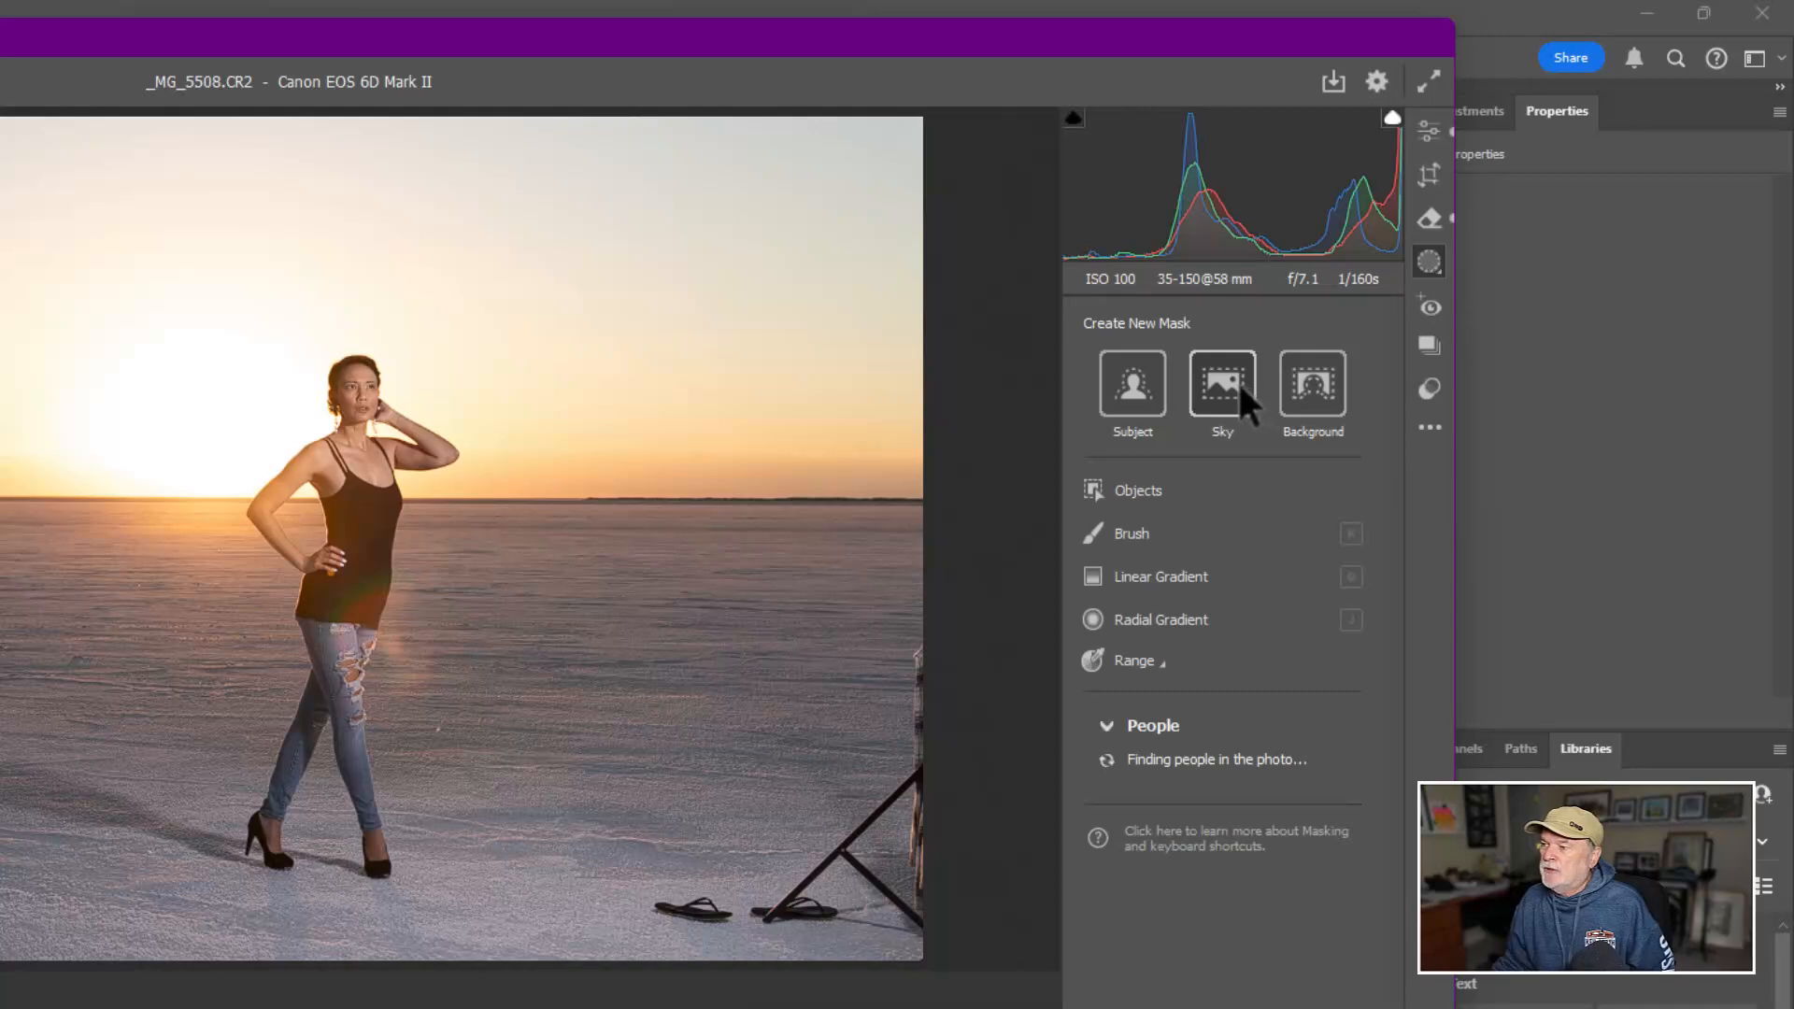
pyautogui.click(1235, 389)
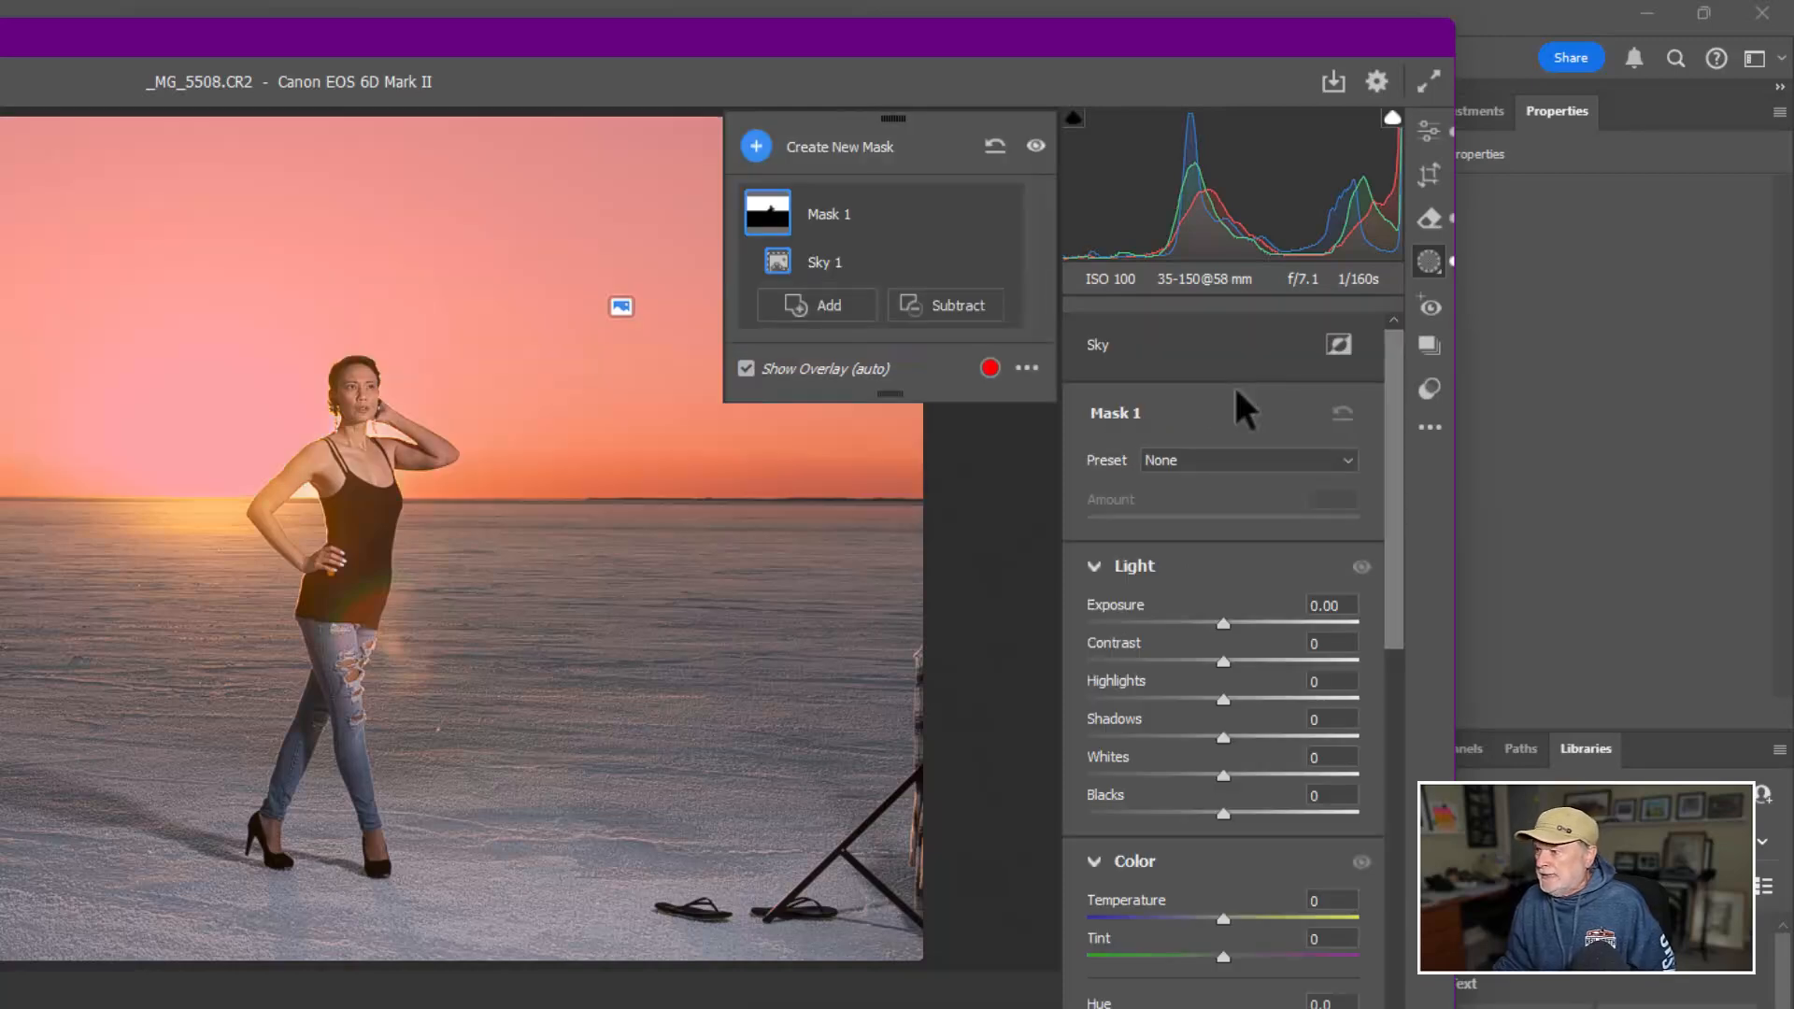
pyautogui.moveTo(1224, 622); pyautogui.dragTo(1203, 620)
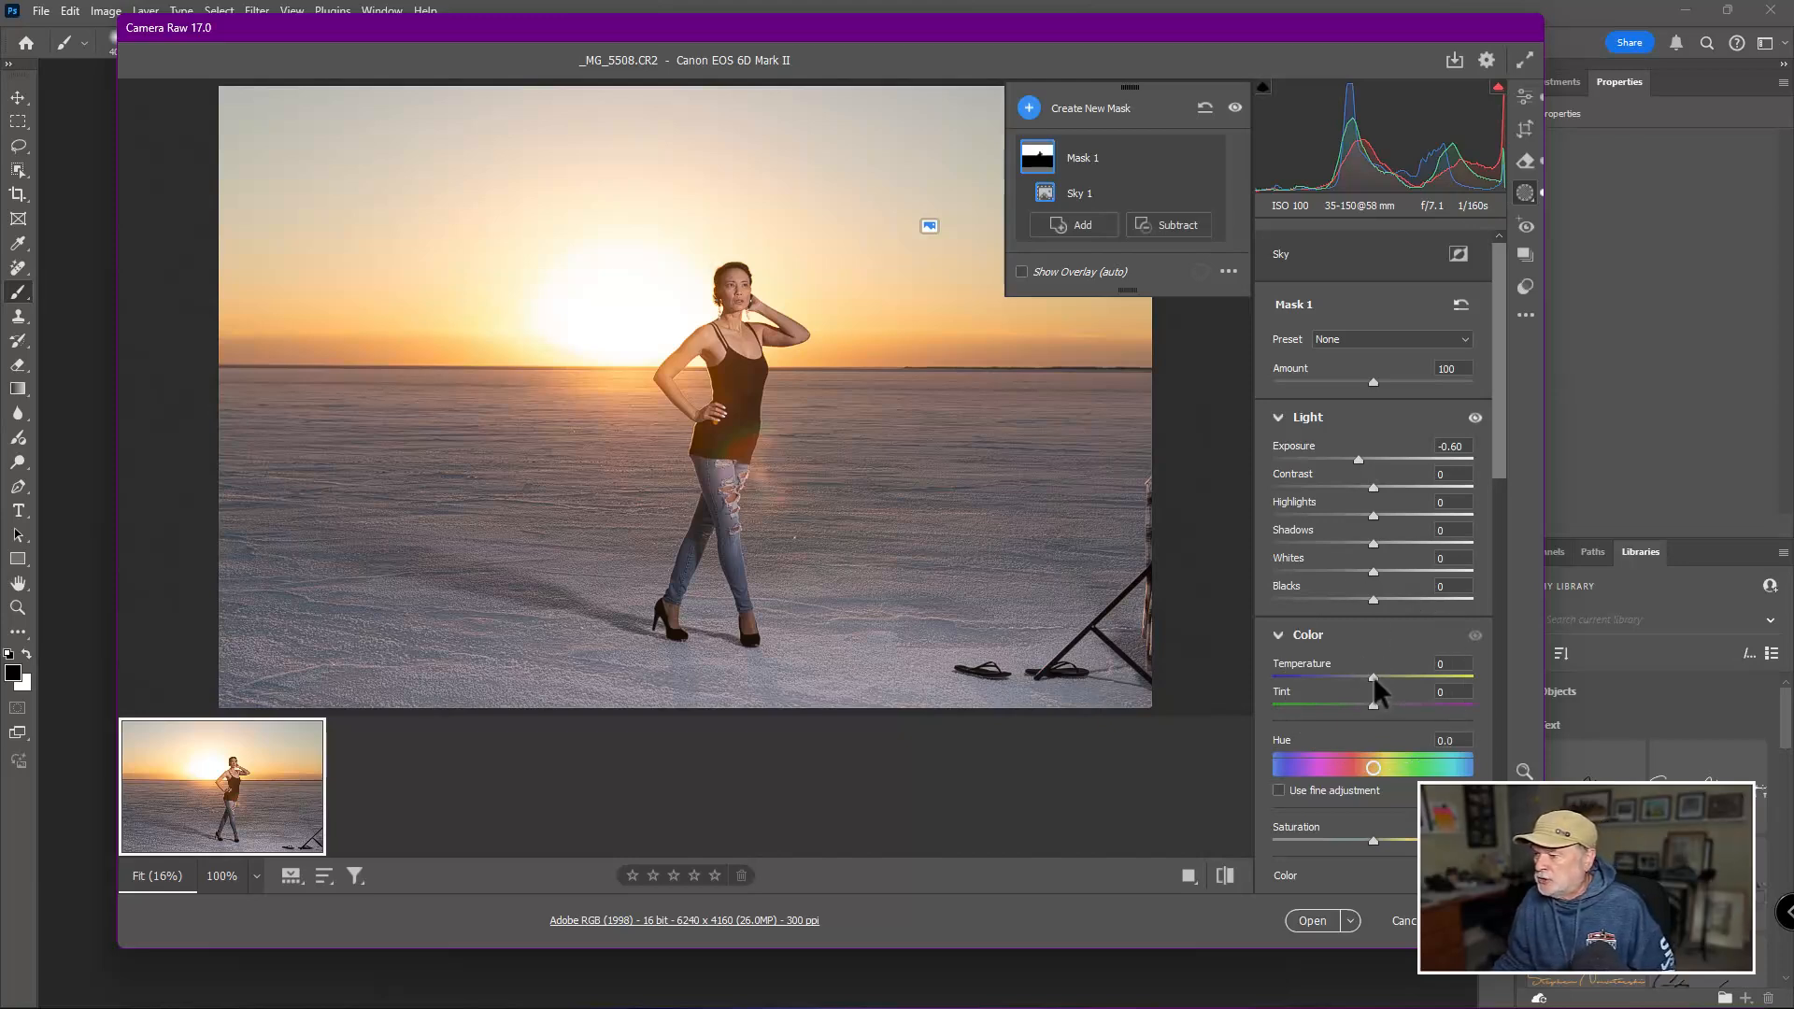
pyautogui.moveTo(1372, 676); pyautogui.dragTo(1315, 676)
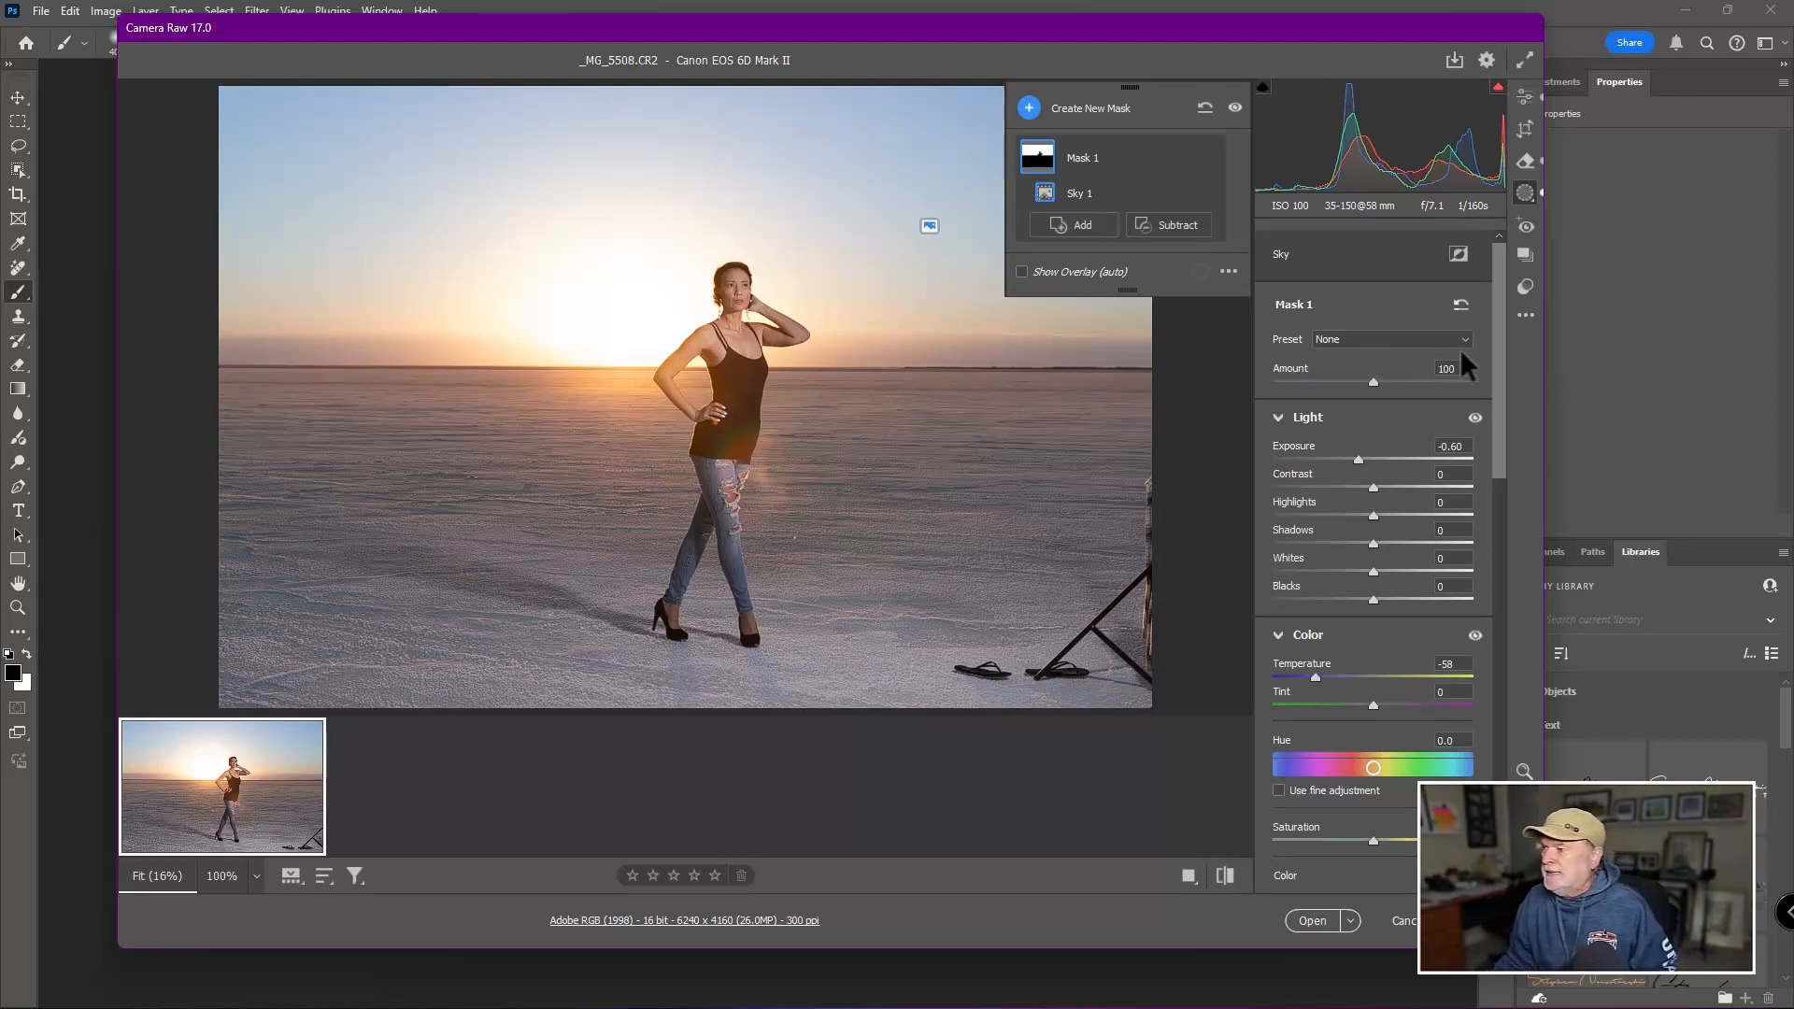
# Remove the light stand and sandals from the ground with the generative Remove tool at size 22 and choose the third variation
pyautogui.click(1524, 161)
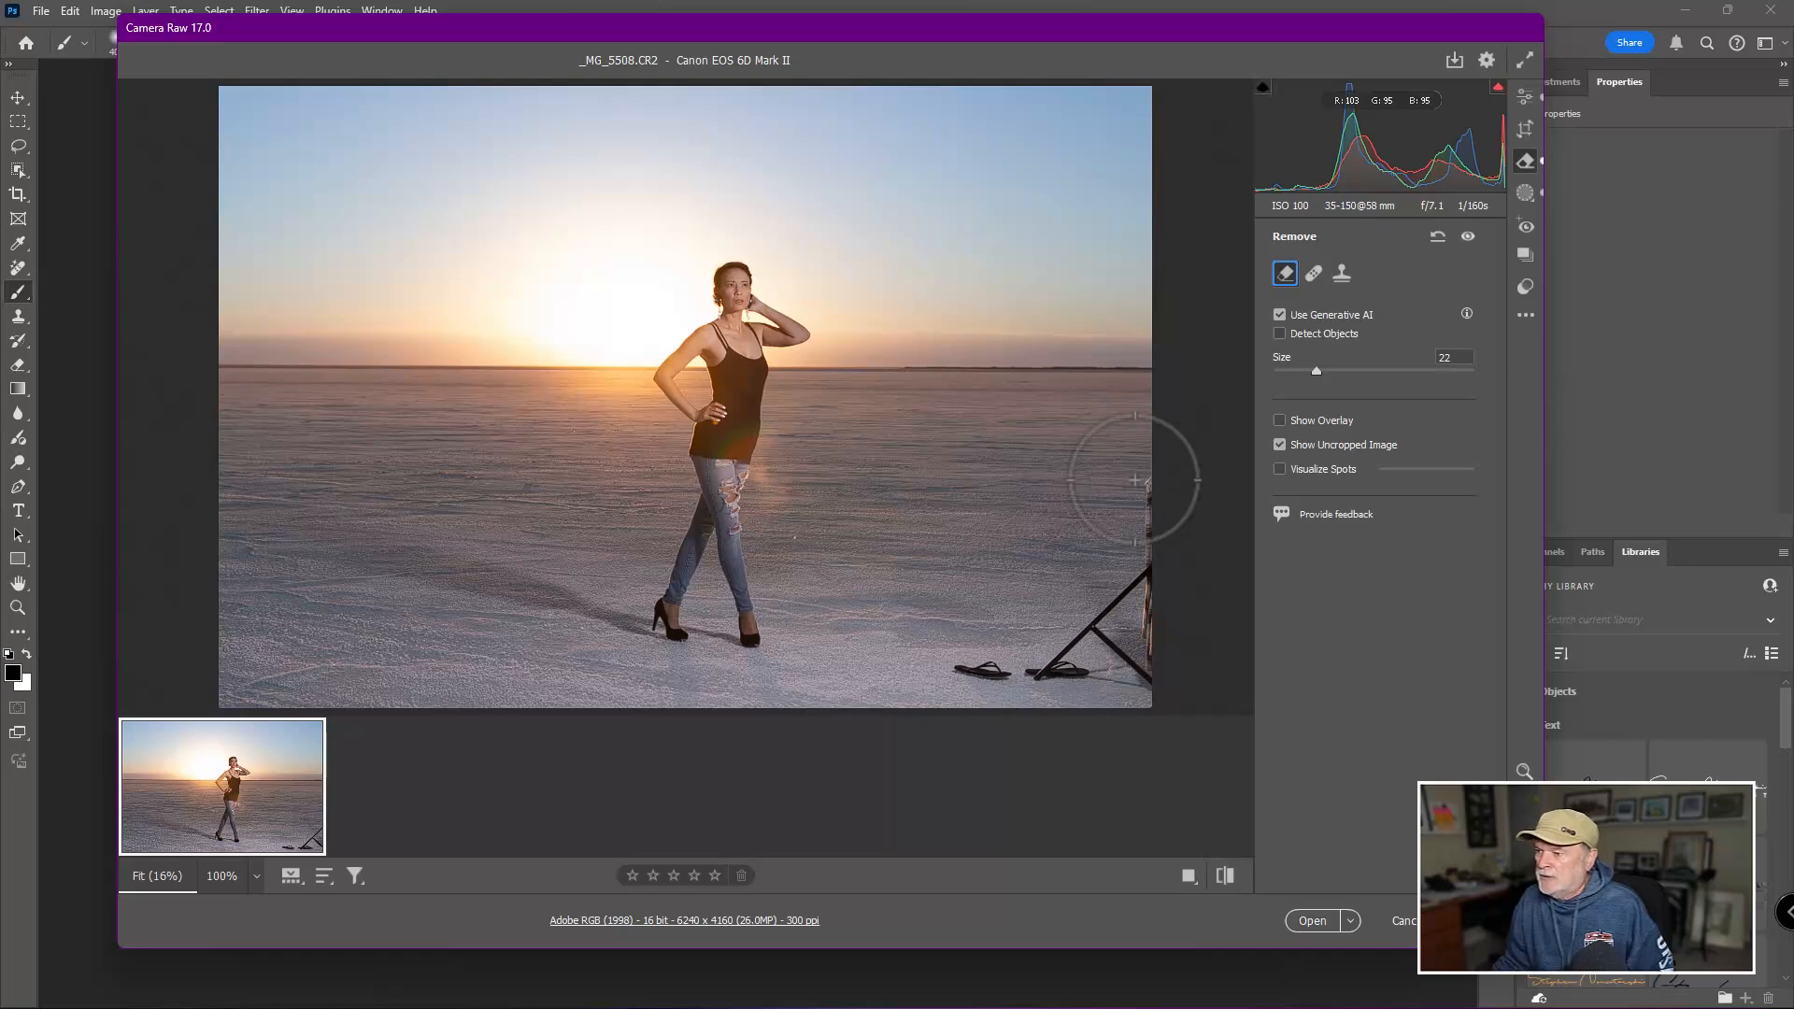
pyautogui.moveTo(1138, 474)
pyautogui.mouseDown()
pyautogui.moveTo(1153, 675)
pyautogui.moveTo(969, 664)
pyautogui.moveTo(1090, 641)
pyautogui.moveTo(1142, 584)
pyautogui.mouseUp()
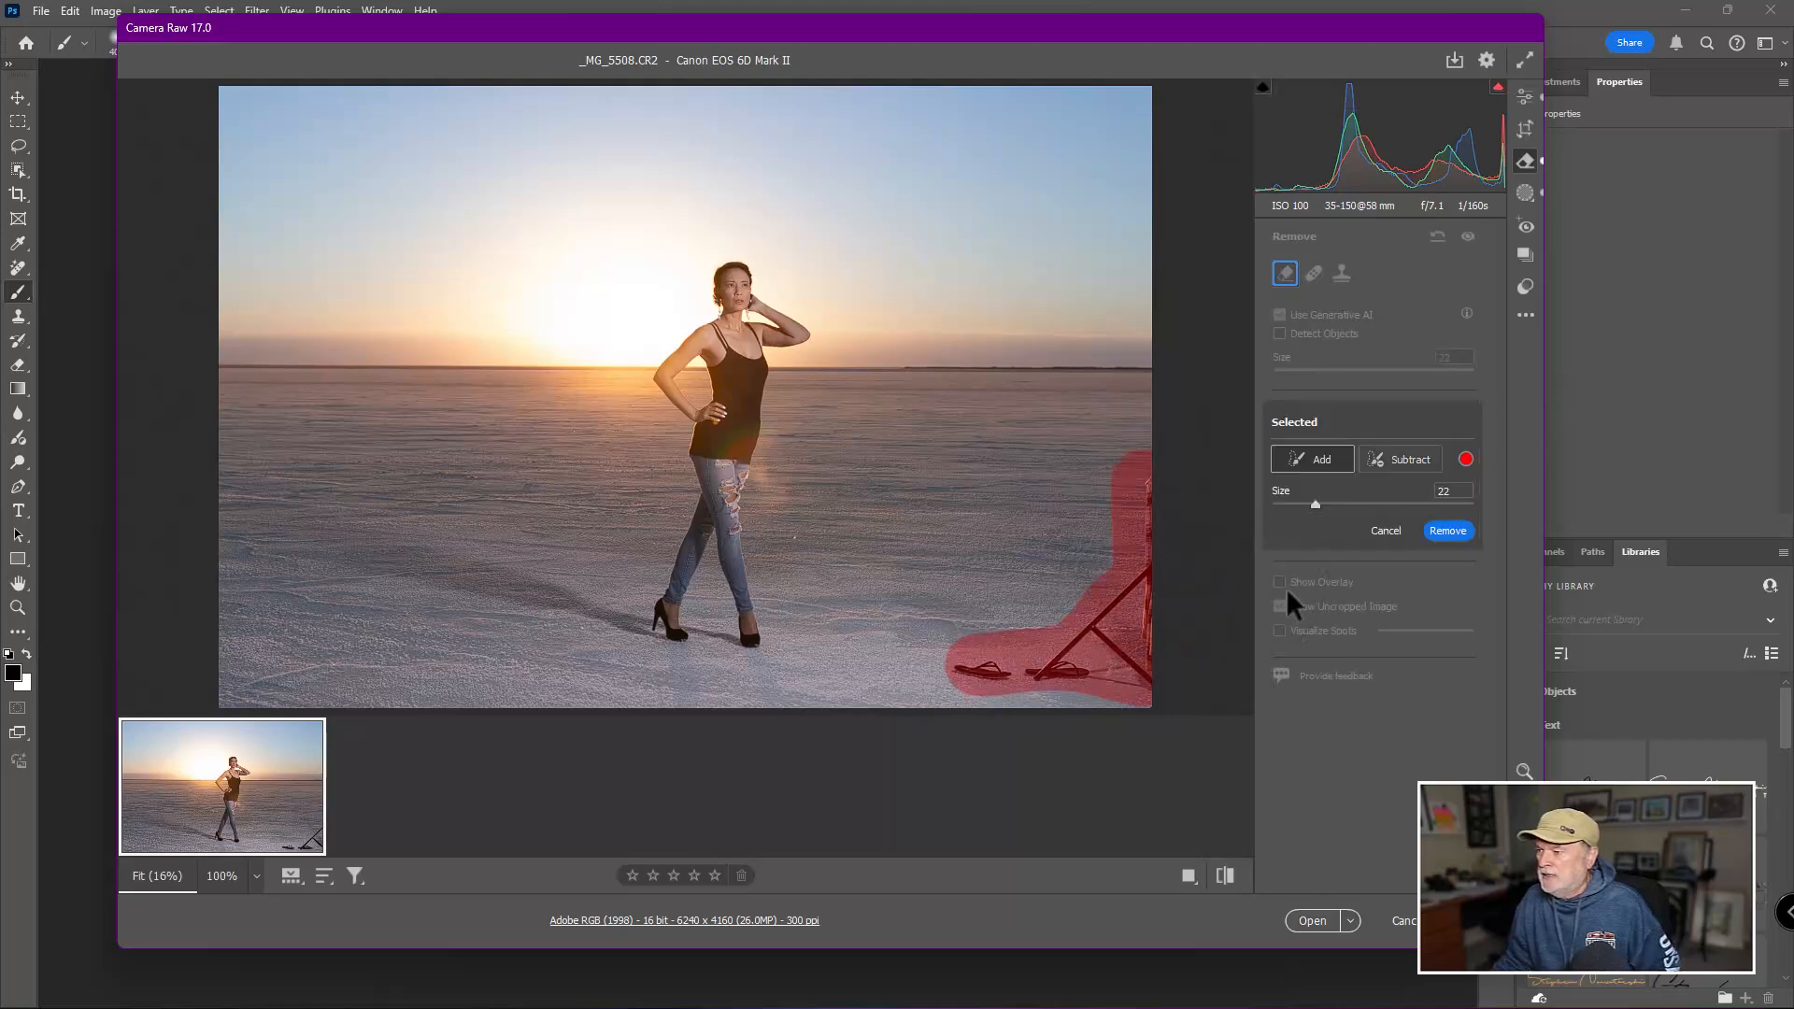
pyautogui.click(1449, 530)
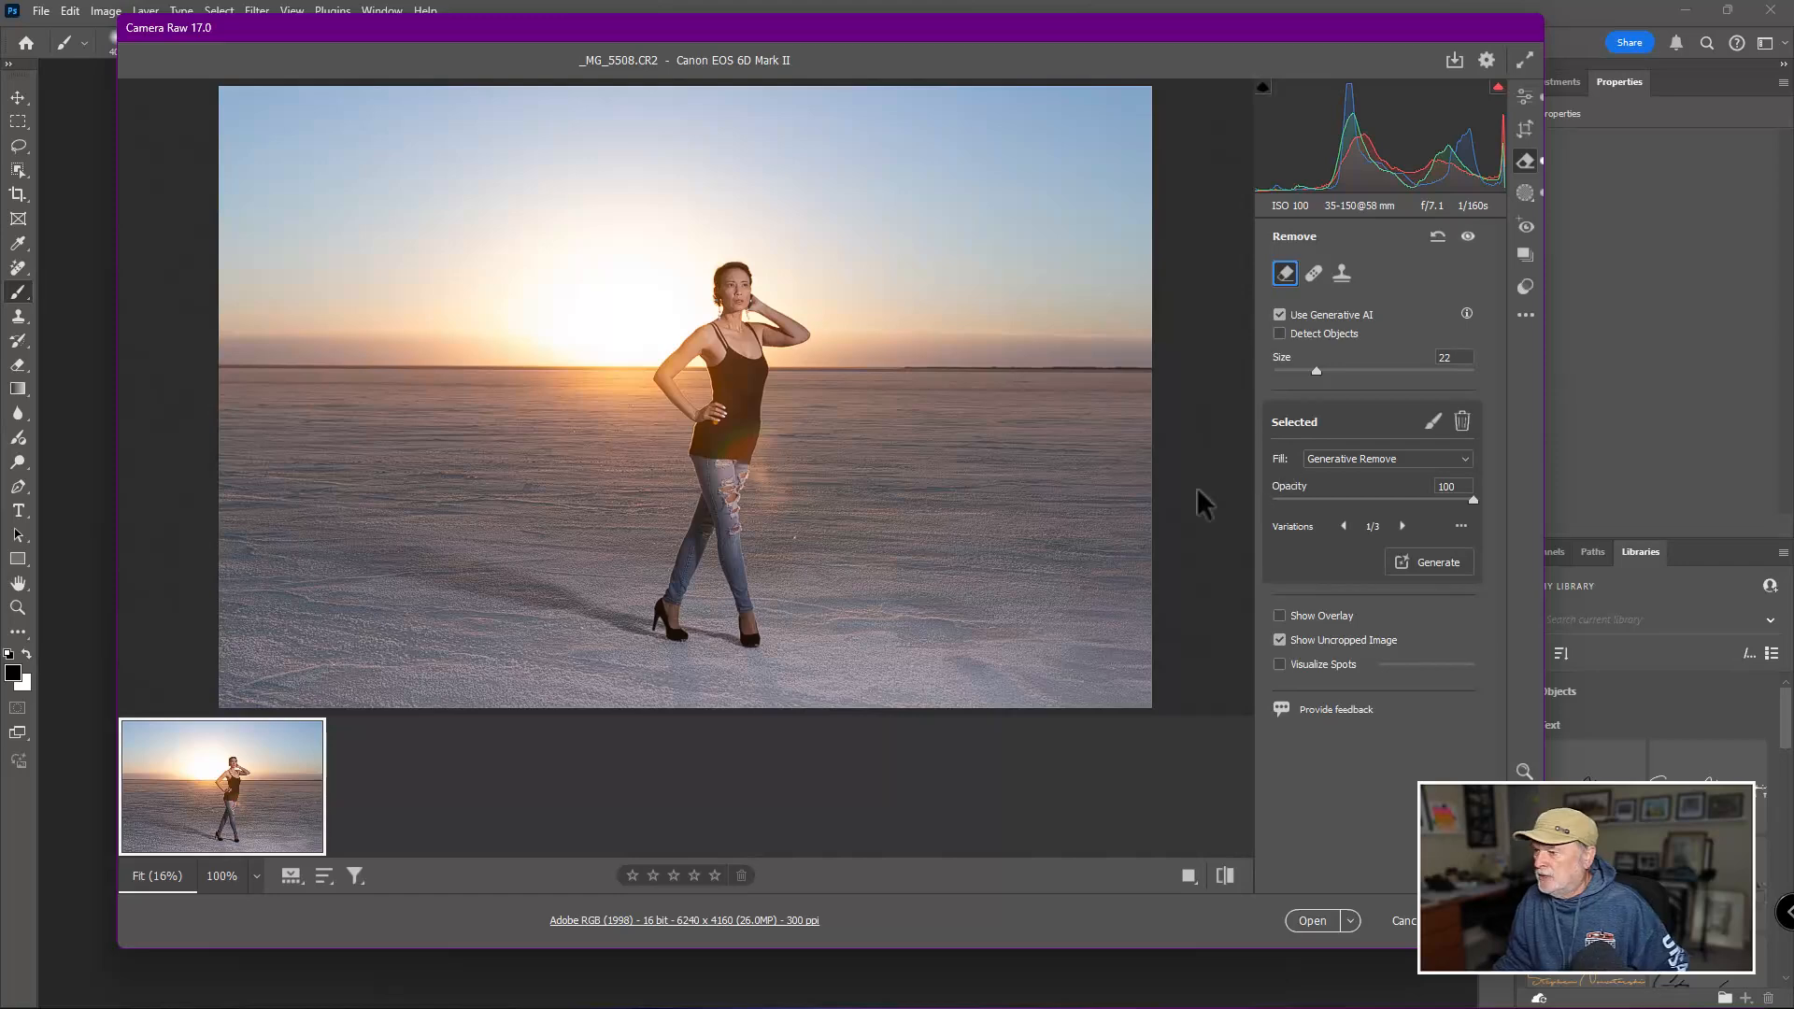
pyautogui.click(1402, 526)
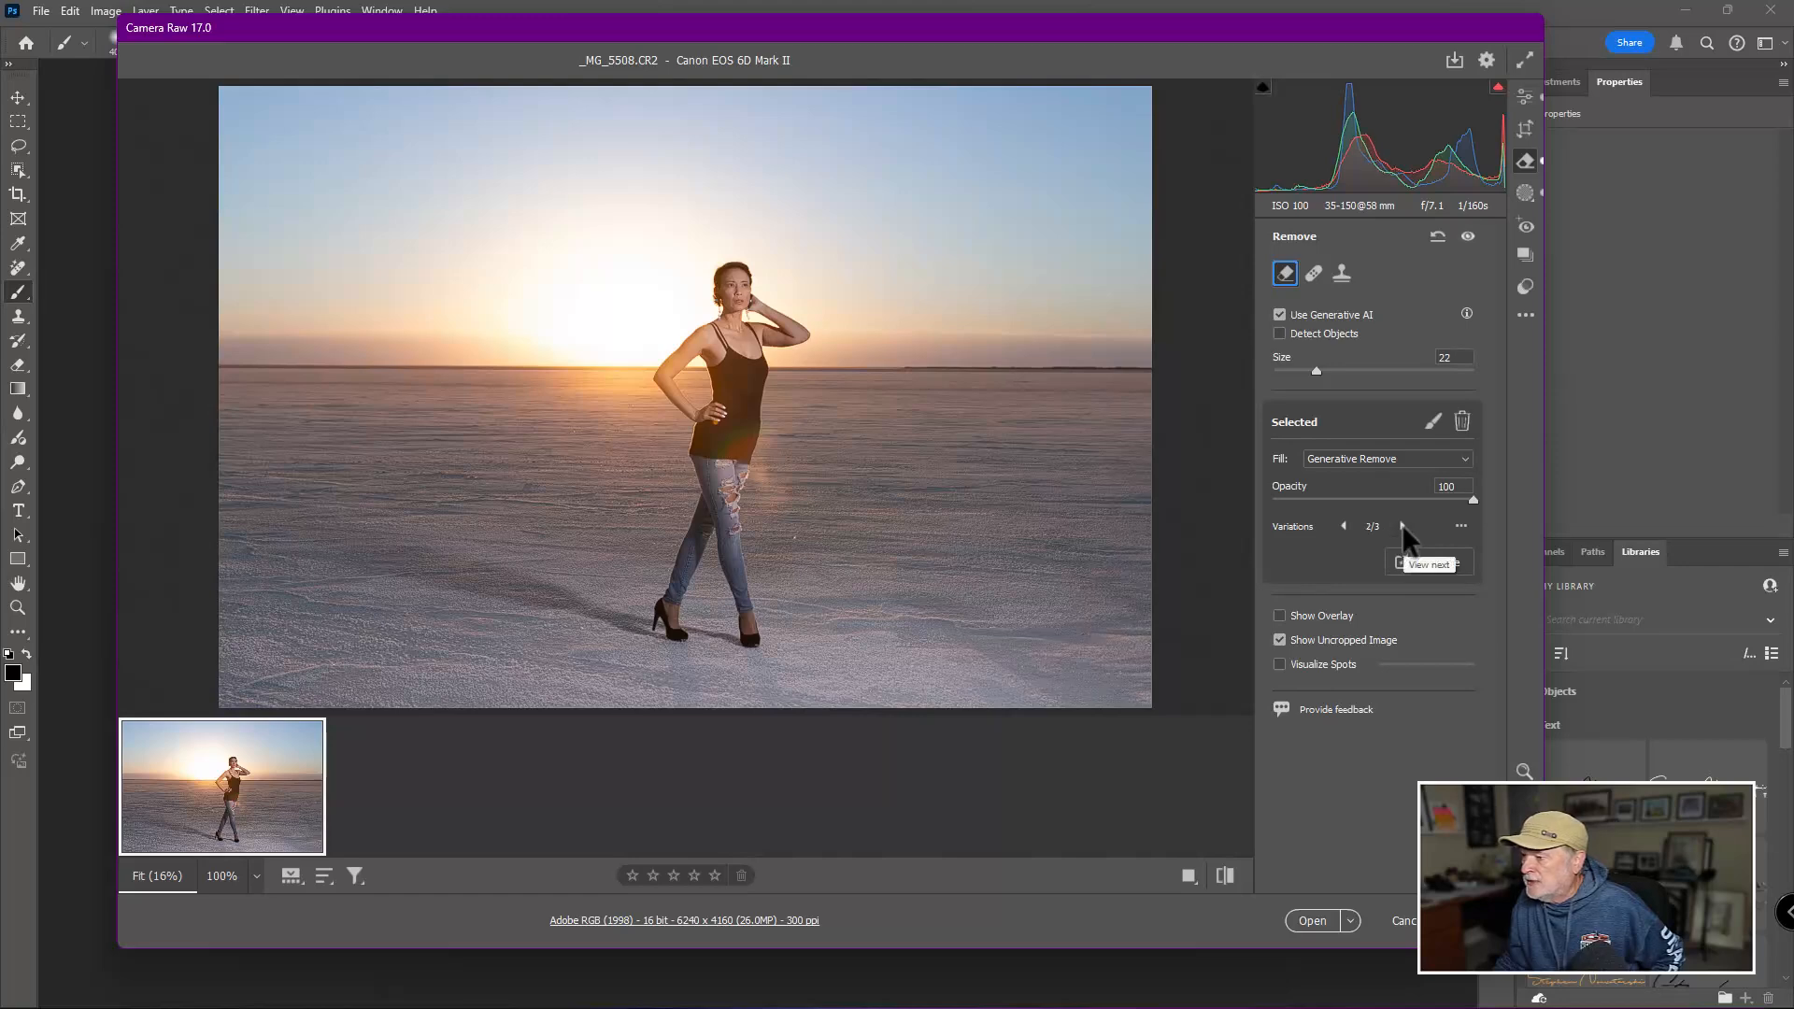
pyautogui.click(1401, 526)
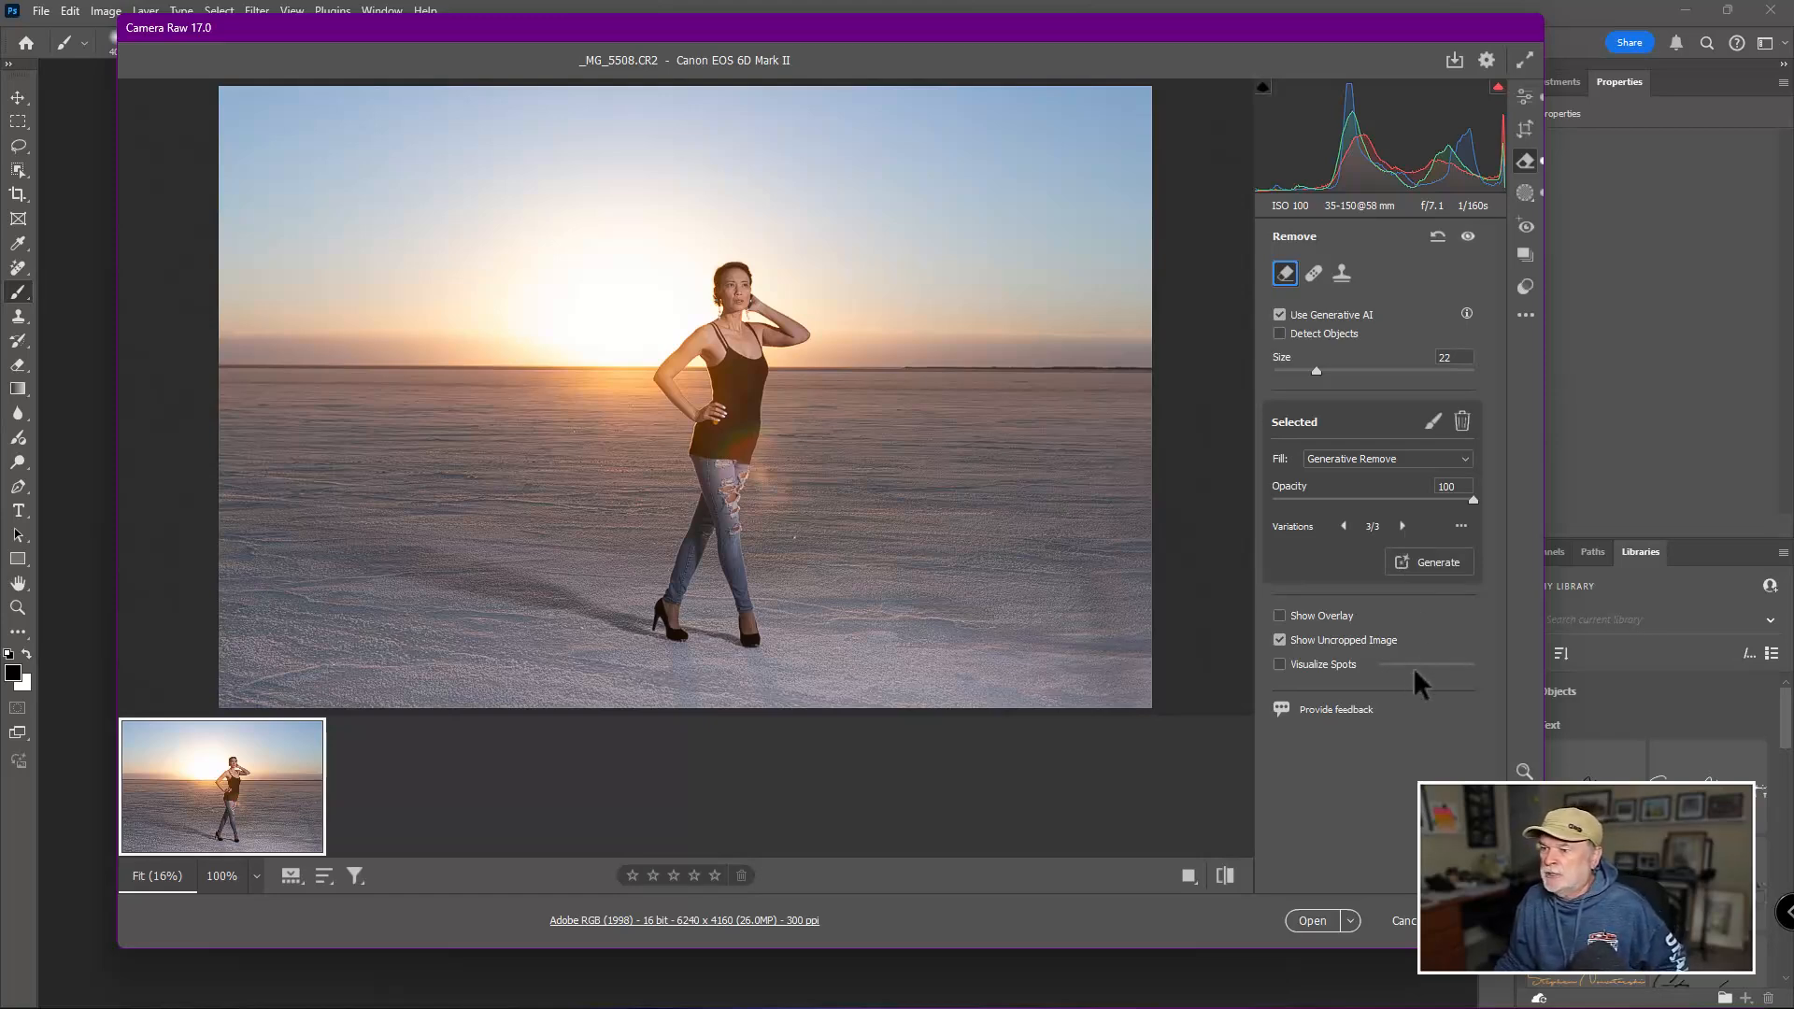
# Crop the photo tighter to about 4624 x 3083 pixels, placing the woman near the left third line, and return to the edit settings
pyautogui.click(1525, 129)
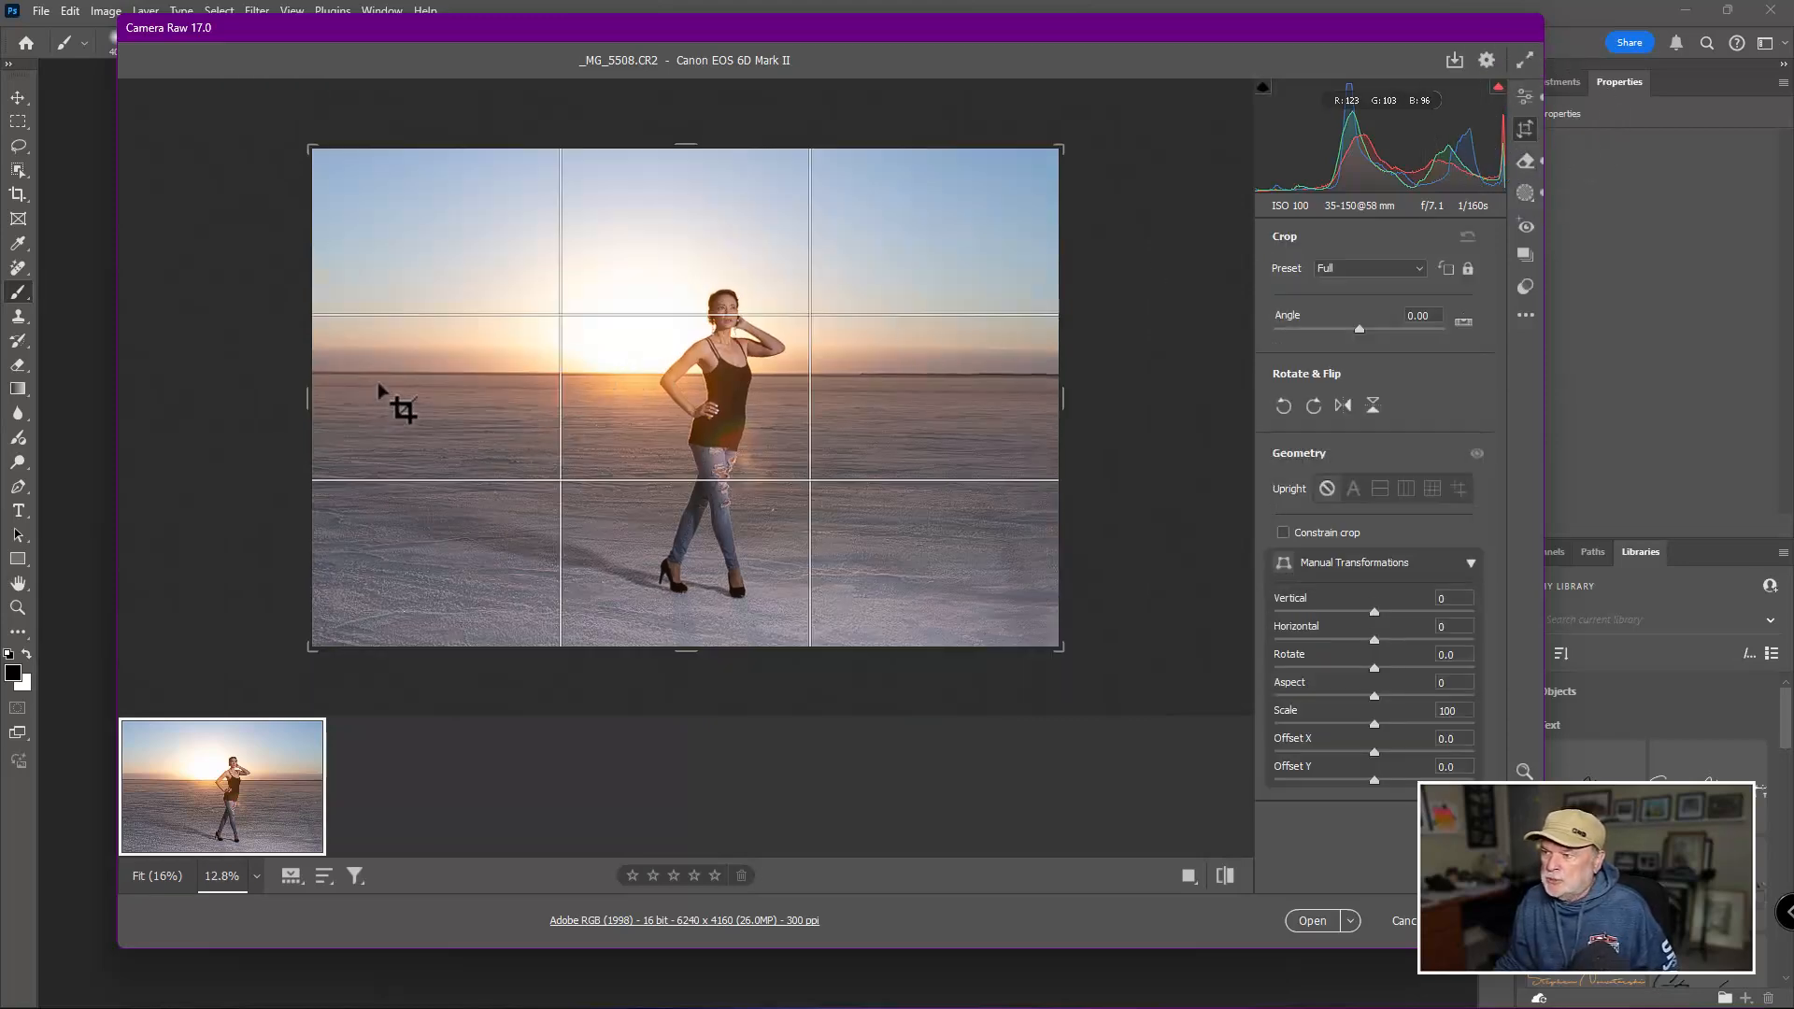
pyautogui.moveTo(316, 158); pyautogui.dragTo(402, 209)
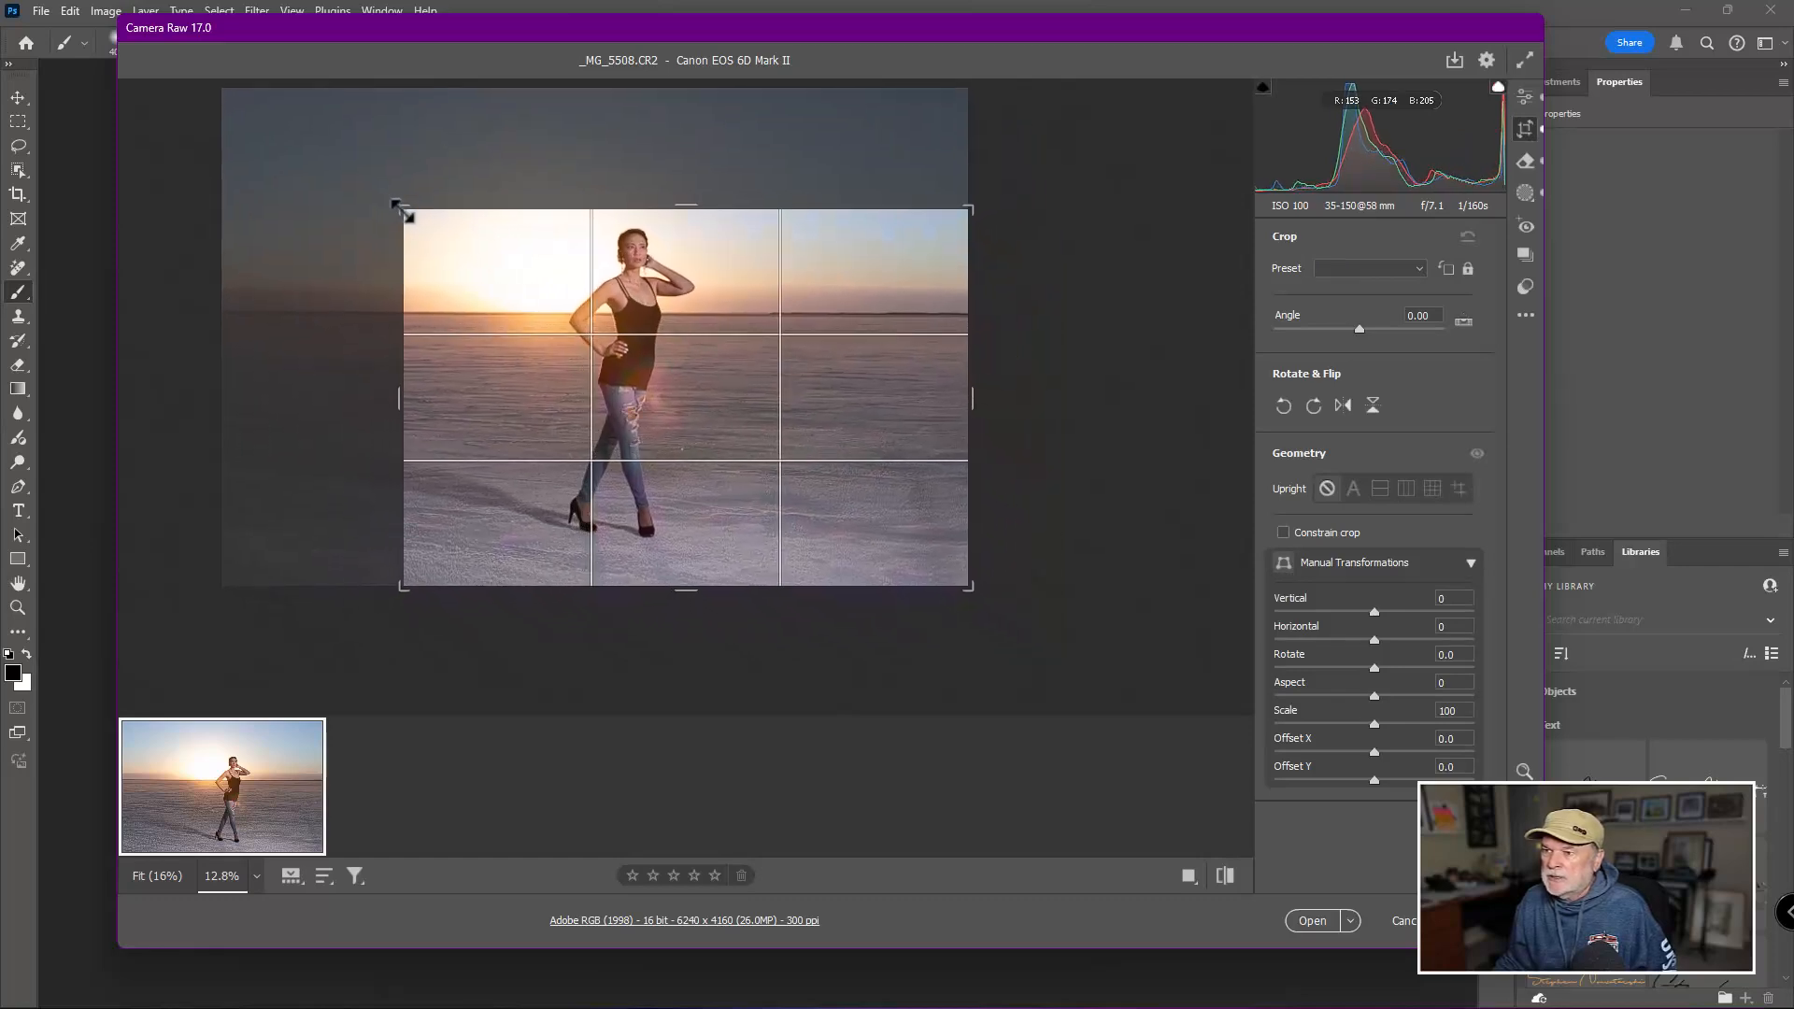
pyautogui.moveTo(677, 381); pyautogui.dragTo(675, 401)
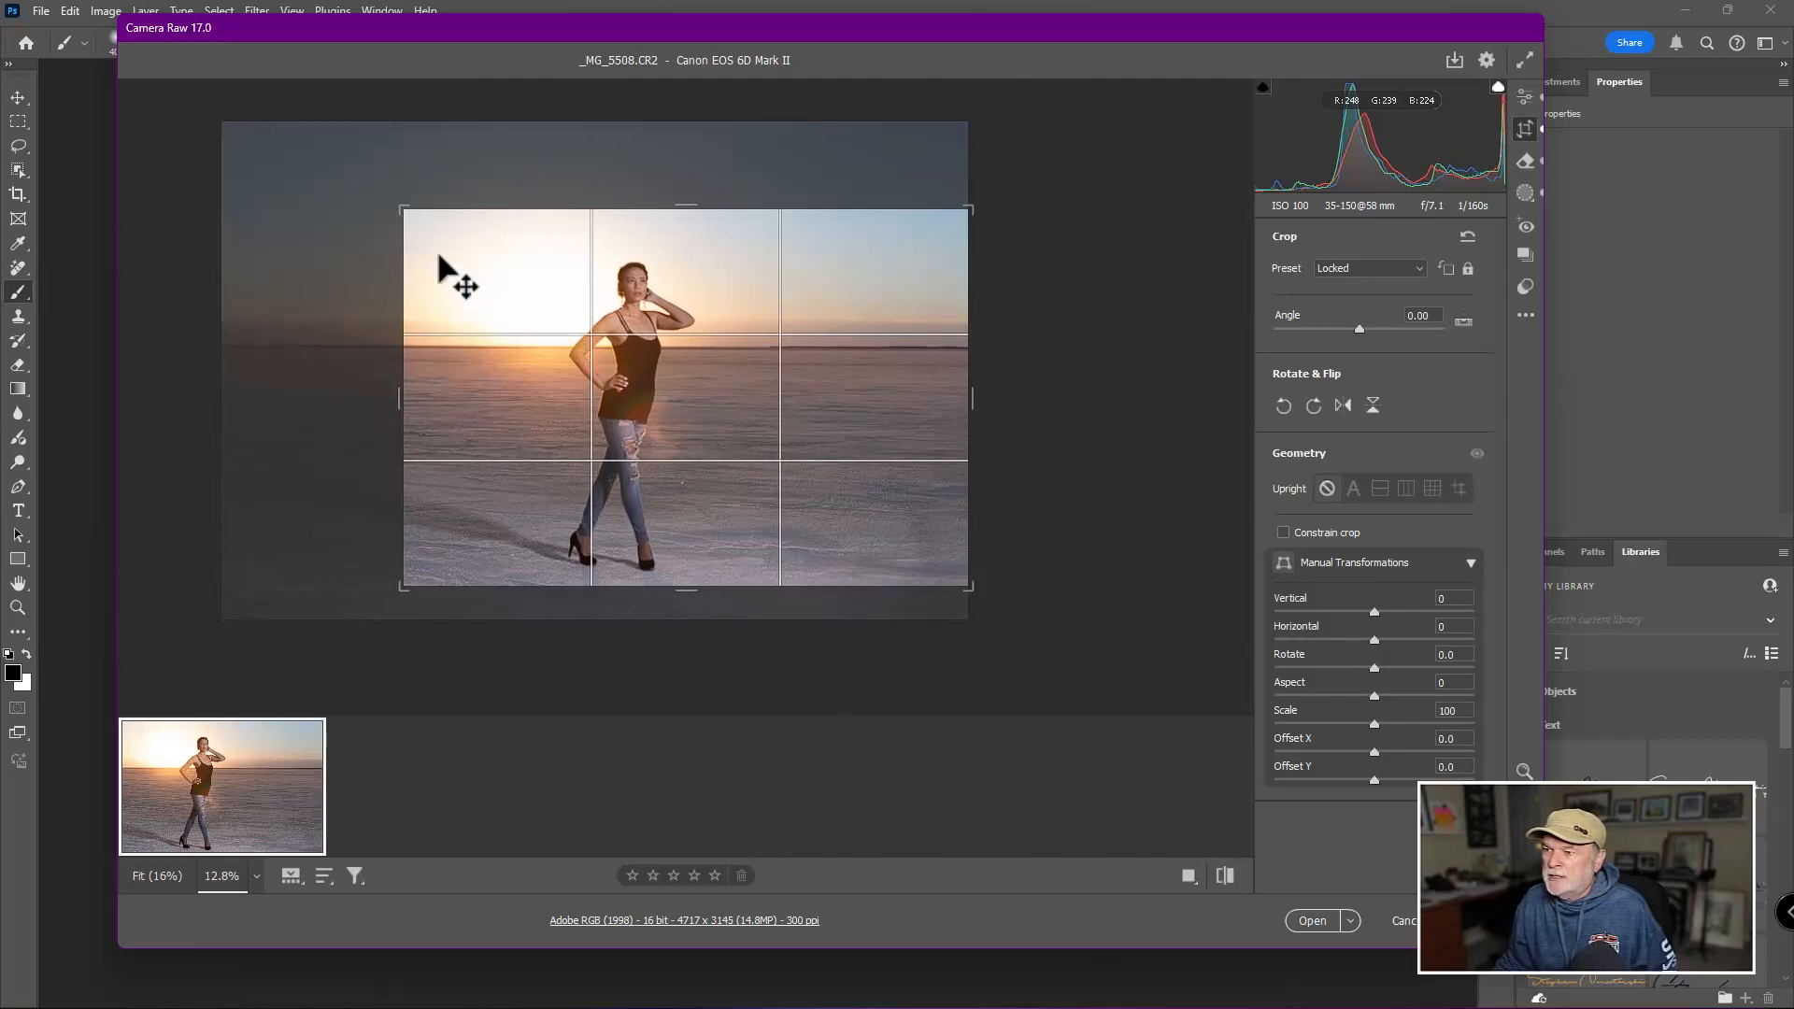
pyautogui.moveTo(408, 213); pyautogui.dragTo(413, 217)
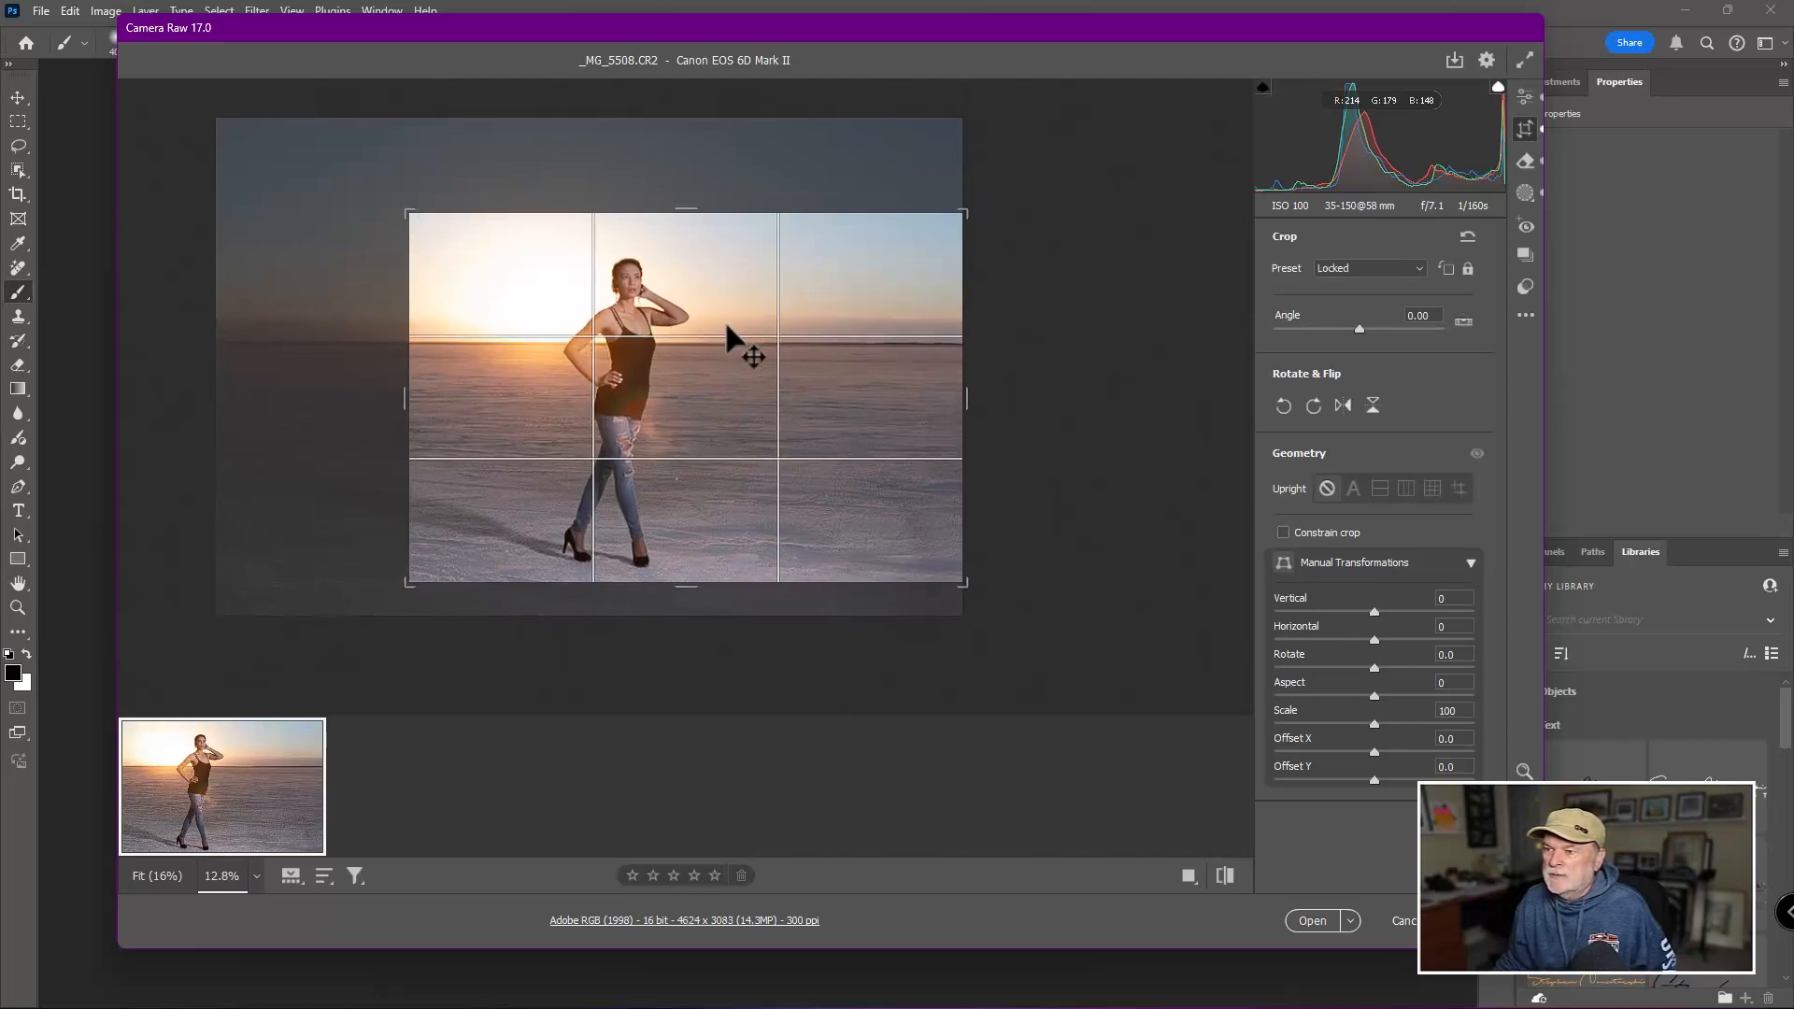
pyautogui.moveTo(720, 308); pyautogui.dragTo(720, 304)
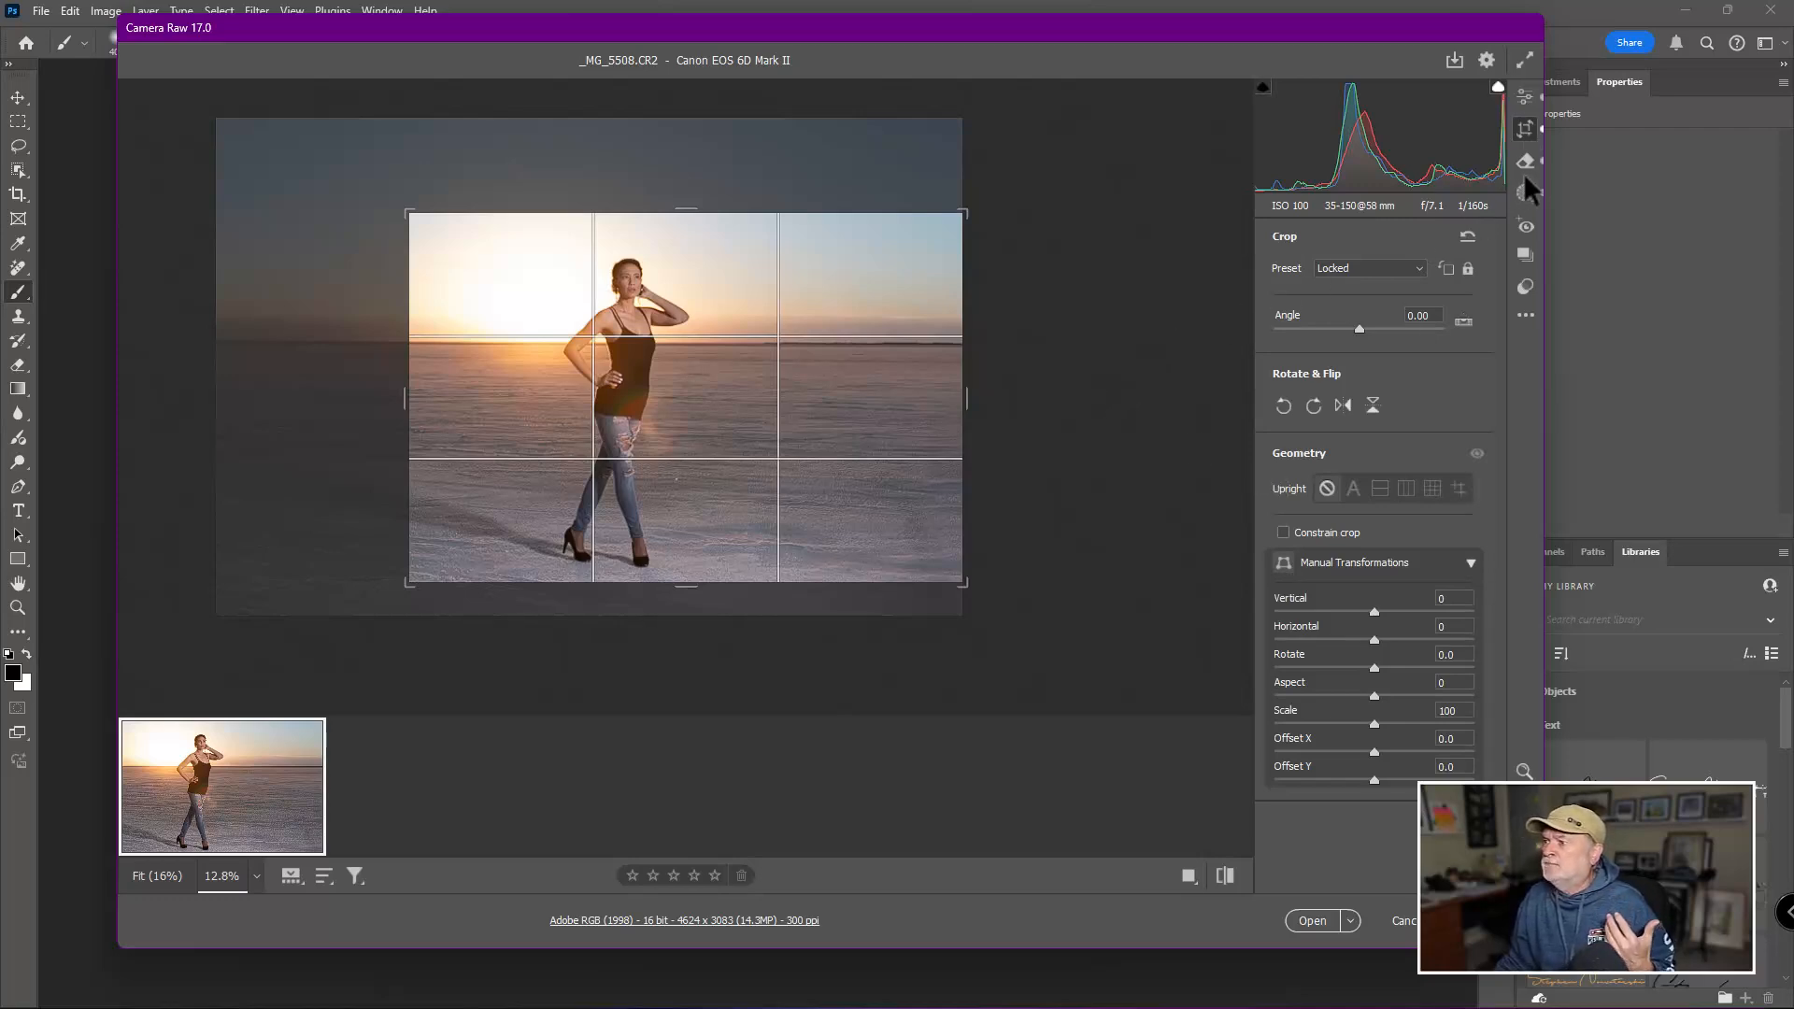
pyautogui.click(1524, 97)
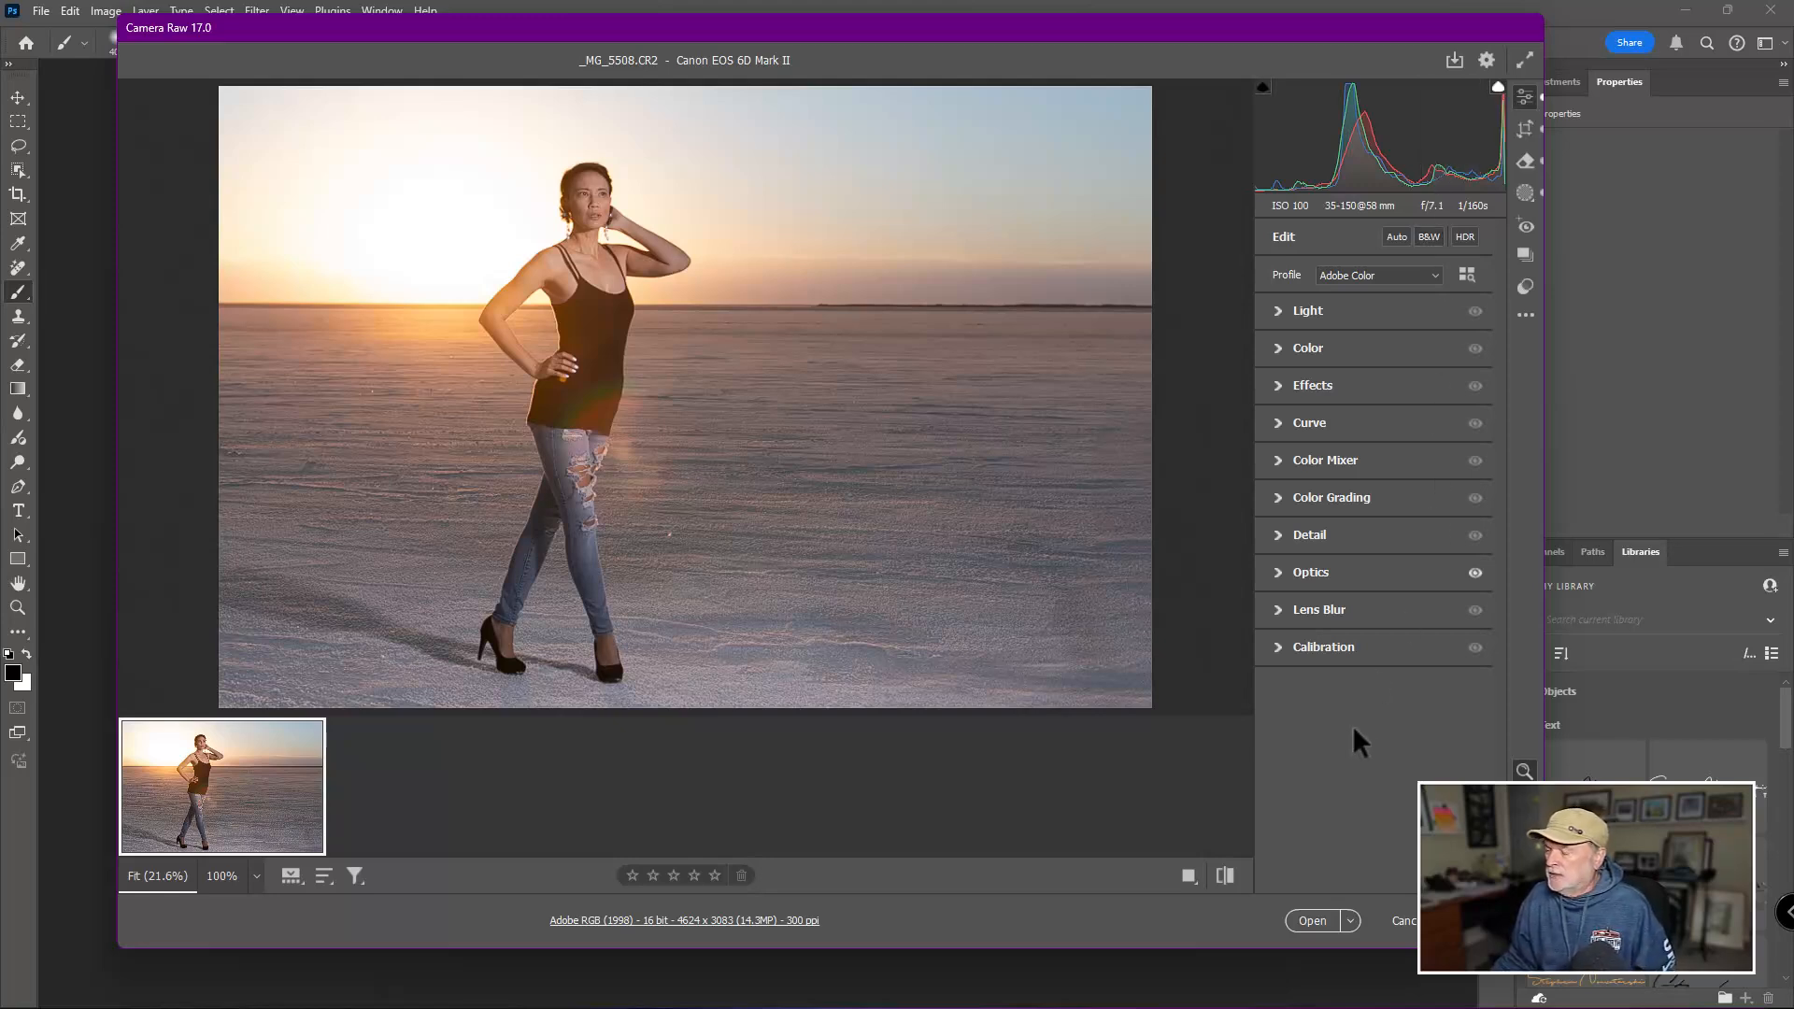
# Open the developed raw photo as a document in Photoshop
pyautogui.click(1313, 921)
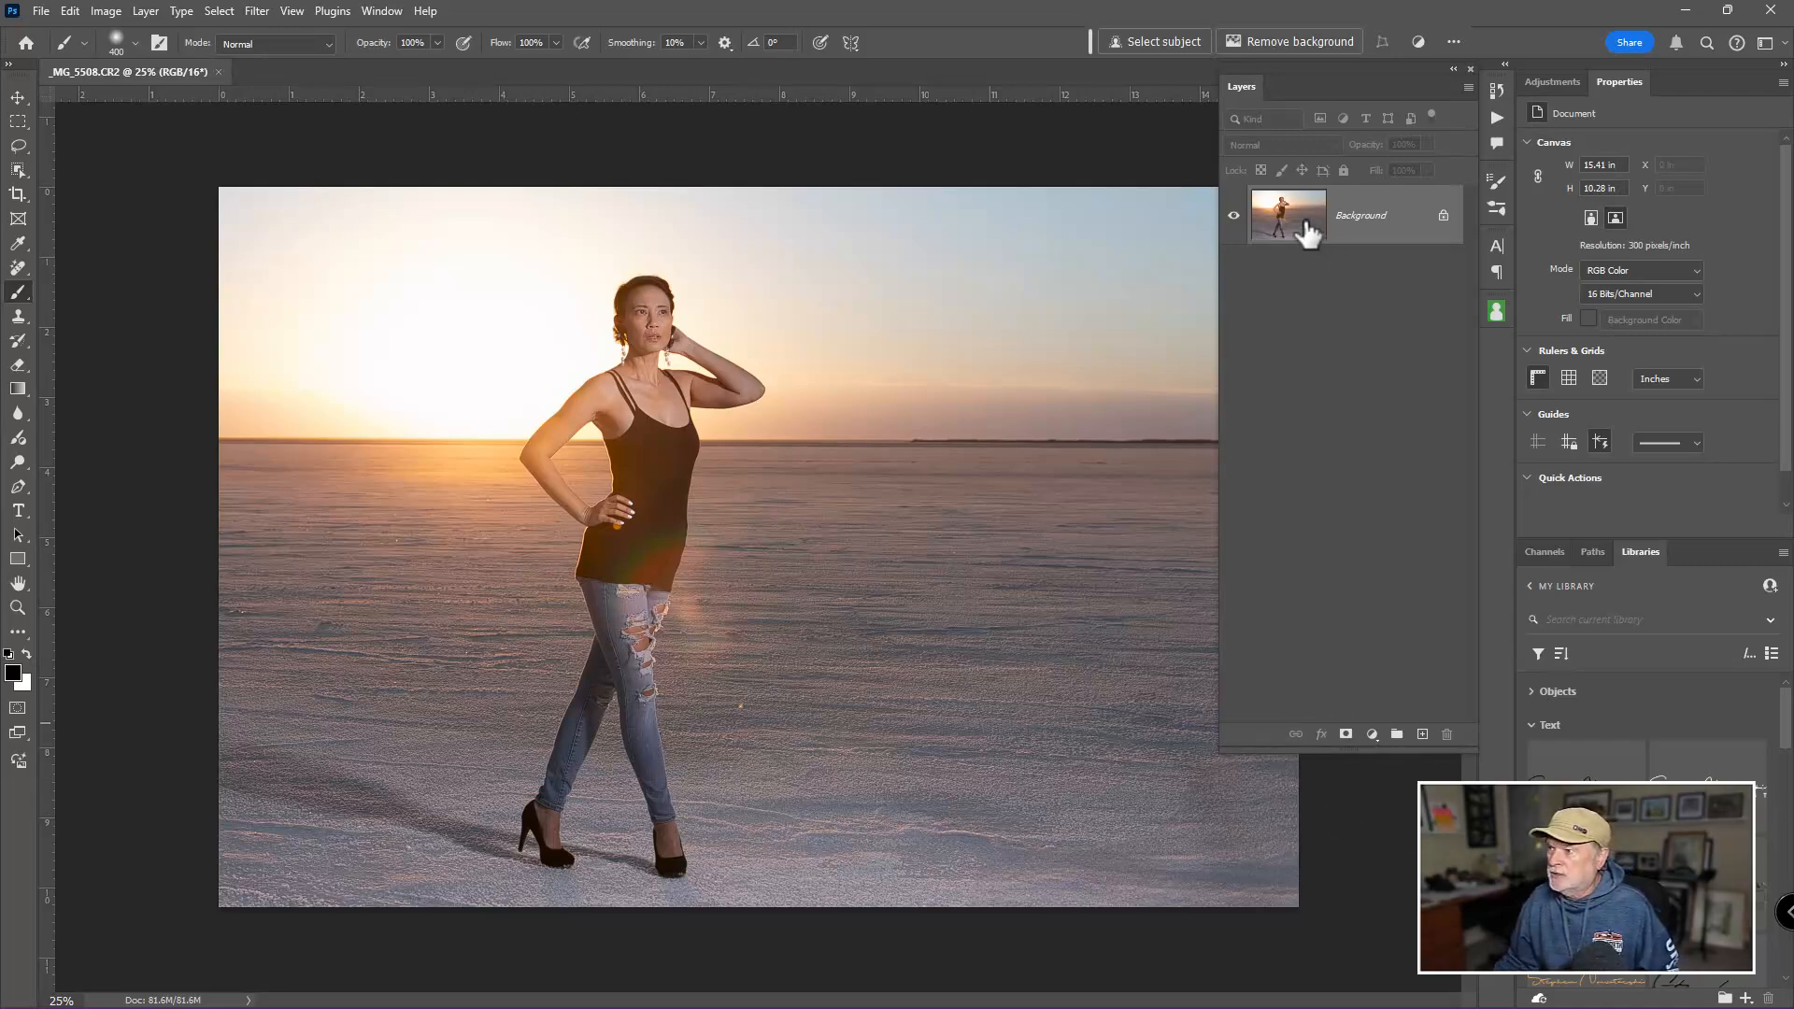
pyautogui.hotkey('ctrl', '-')
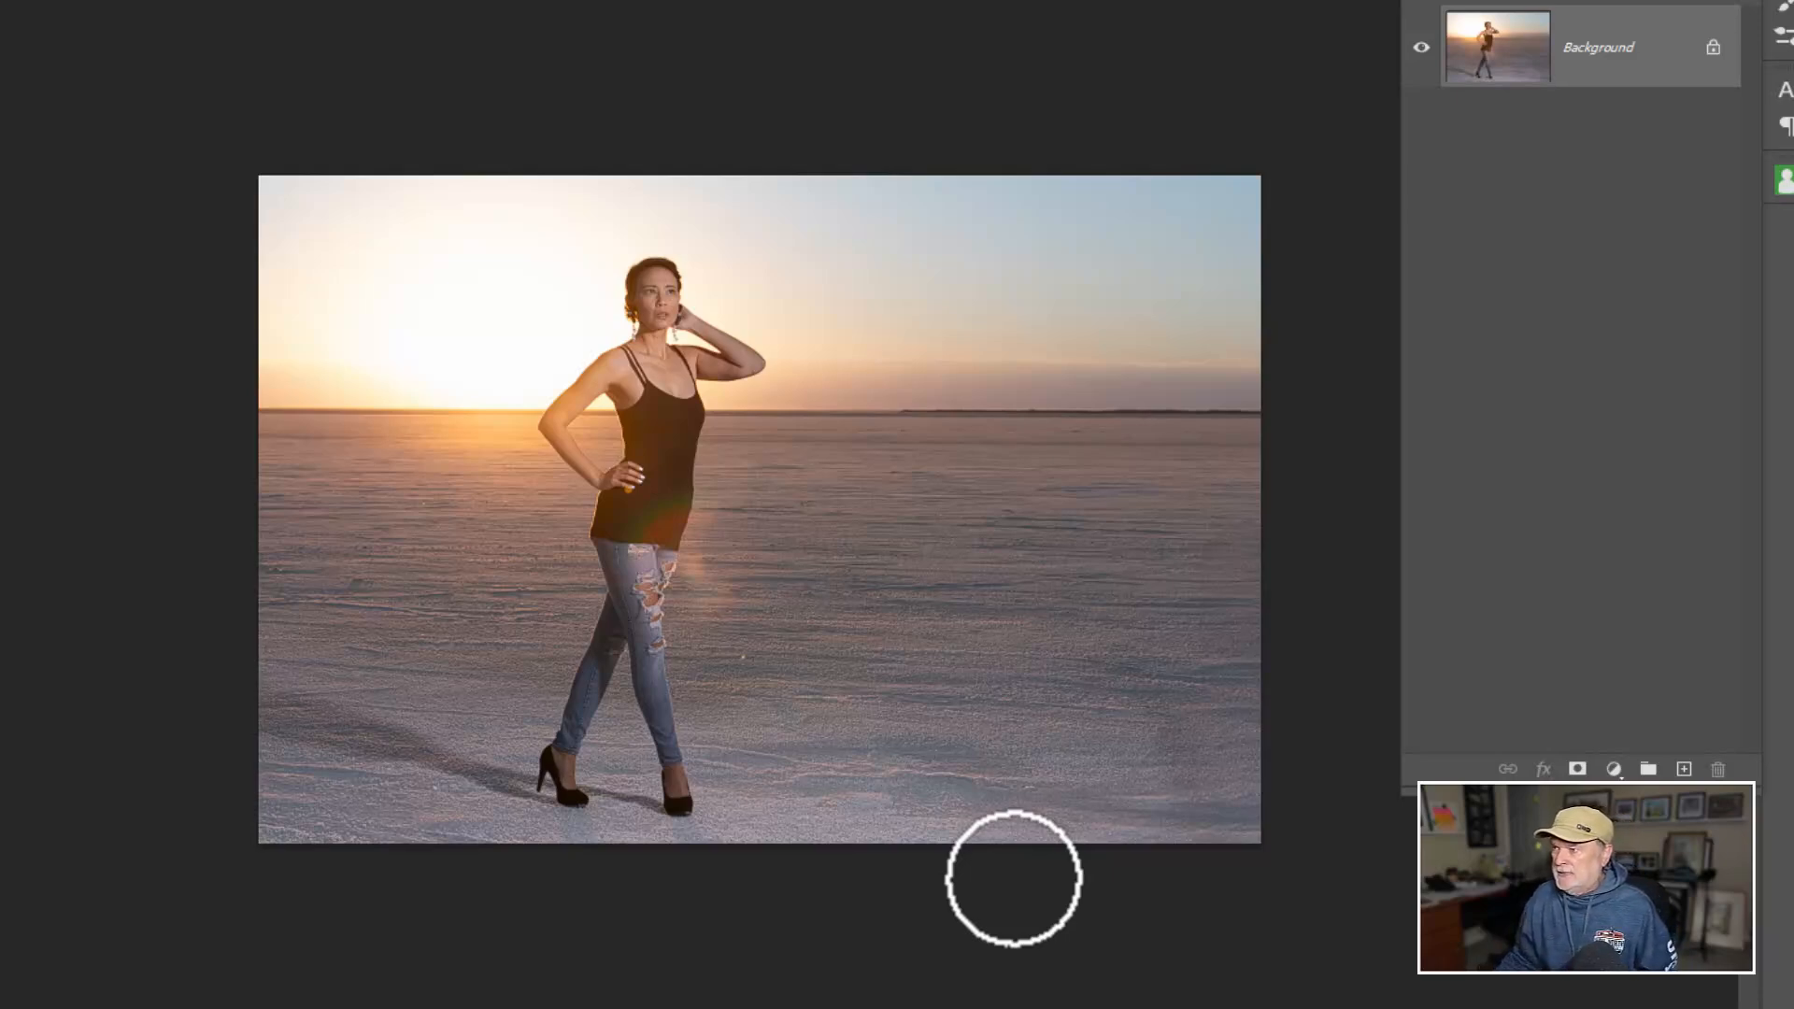
# Duplicate the Background layer into a new group and select the copy inside it
pyautogui.hotkey('ctrl', 'j')
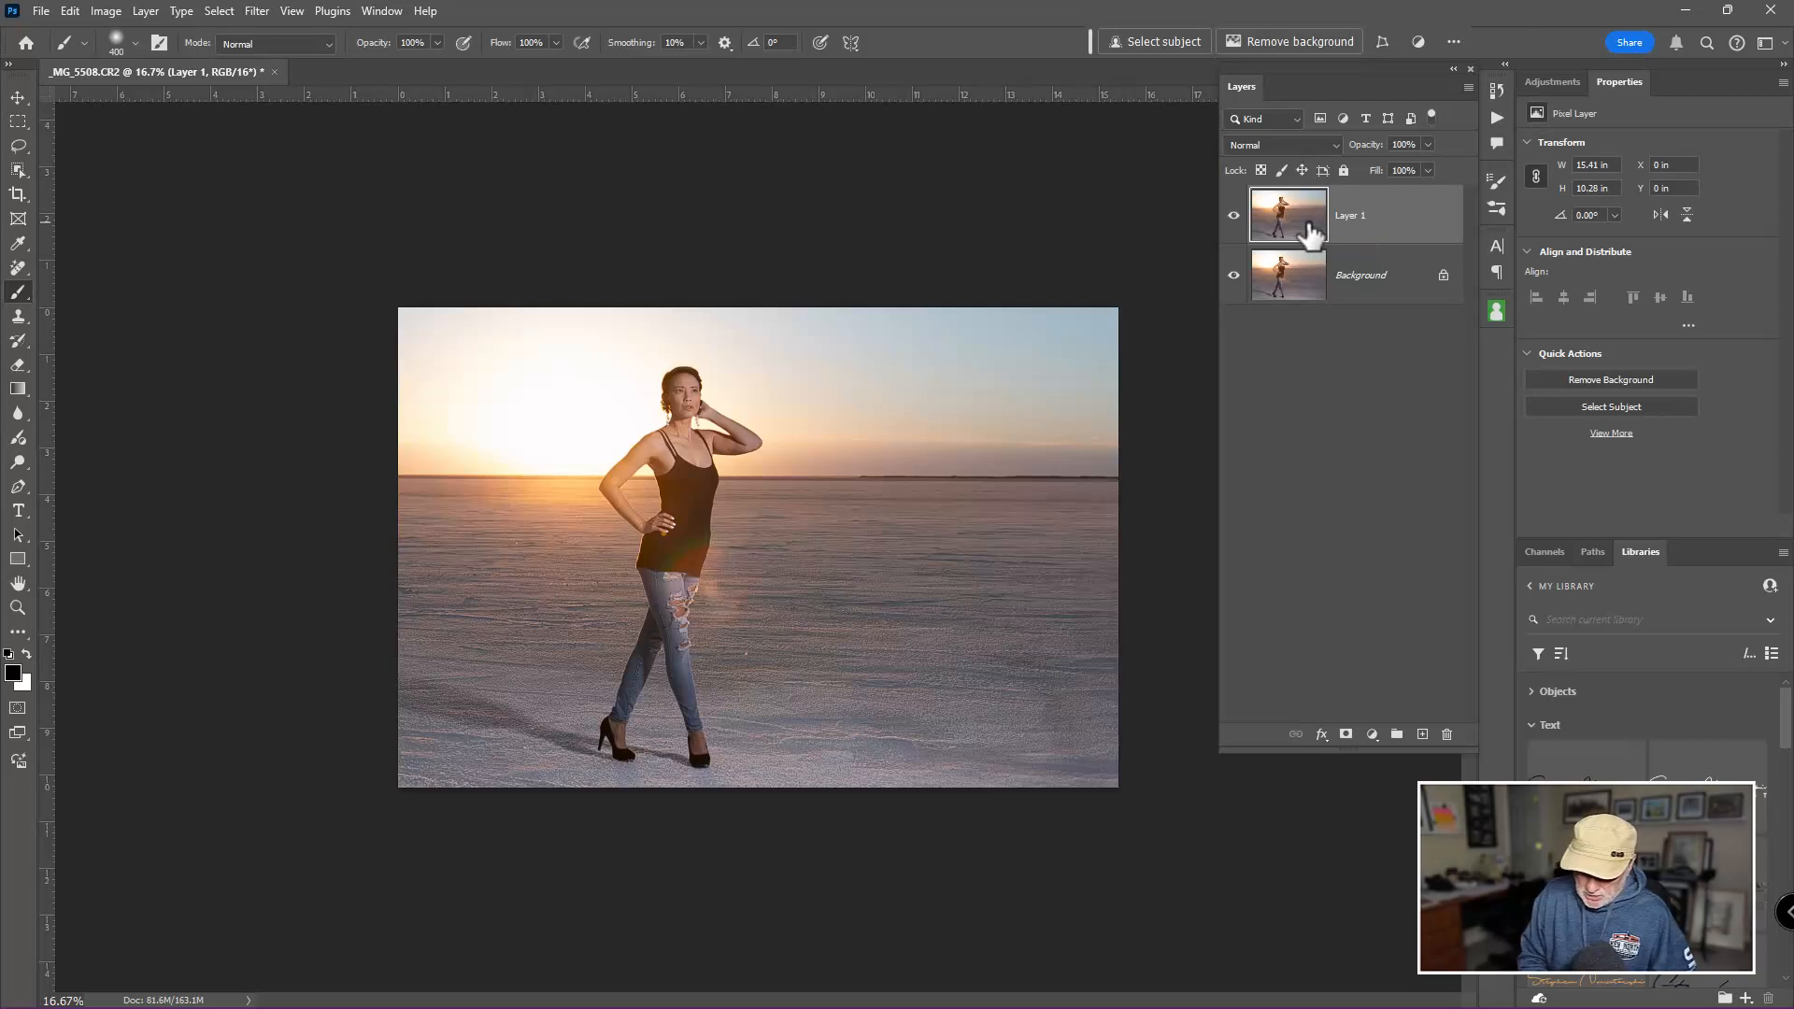
pyautogui.hotkey('ctrl', 'g')
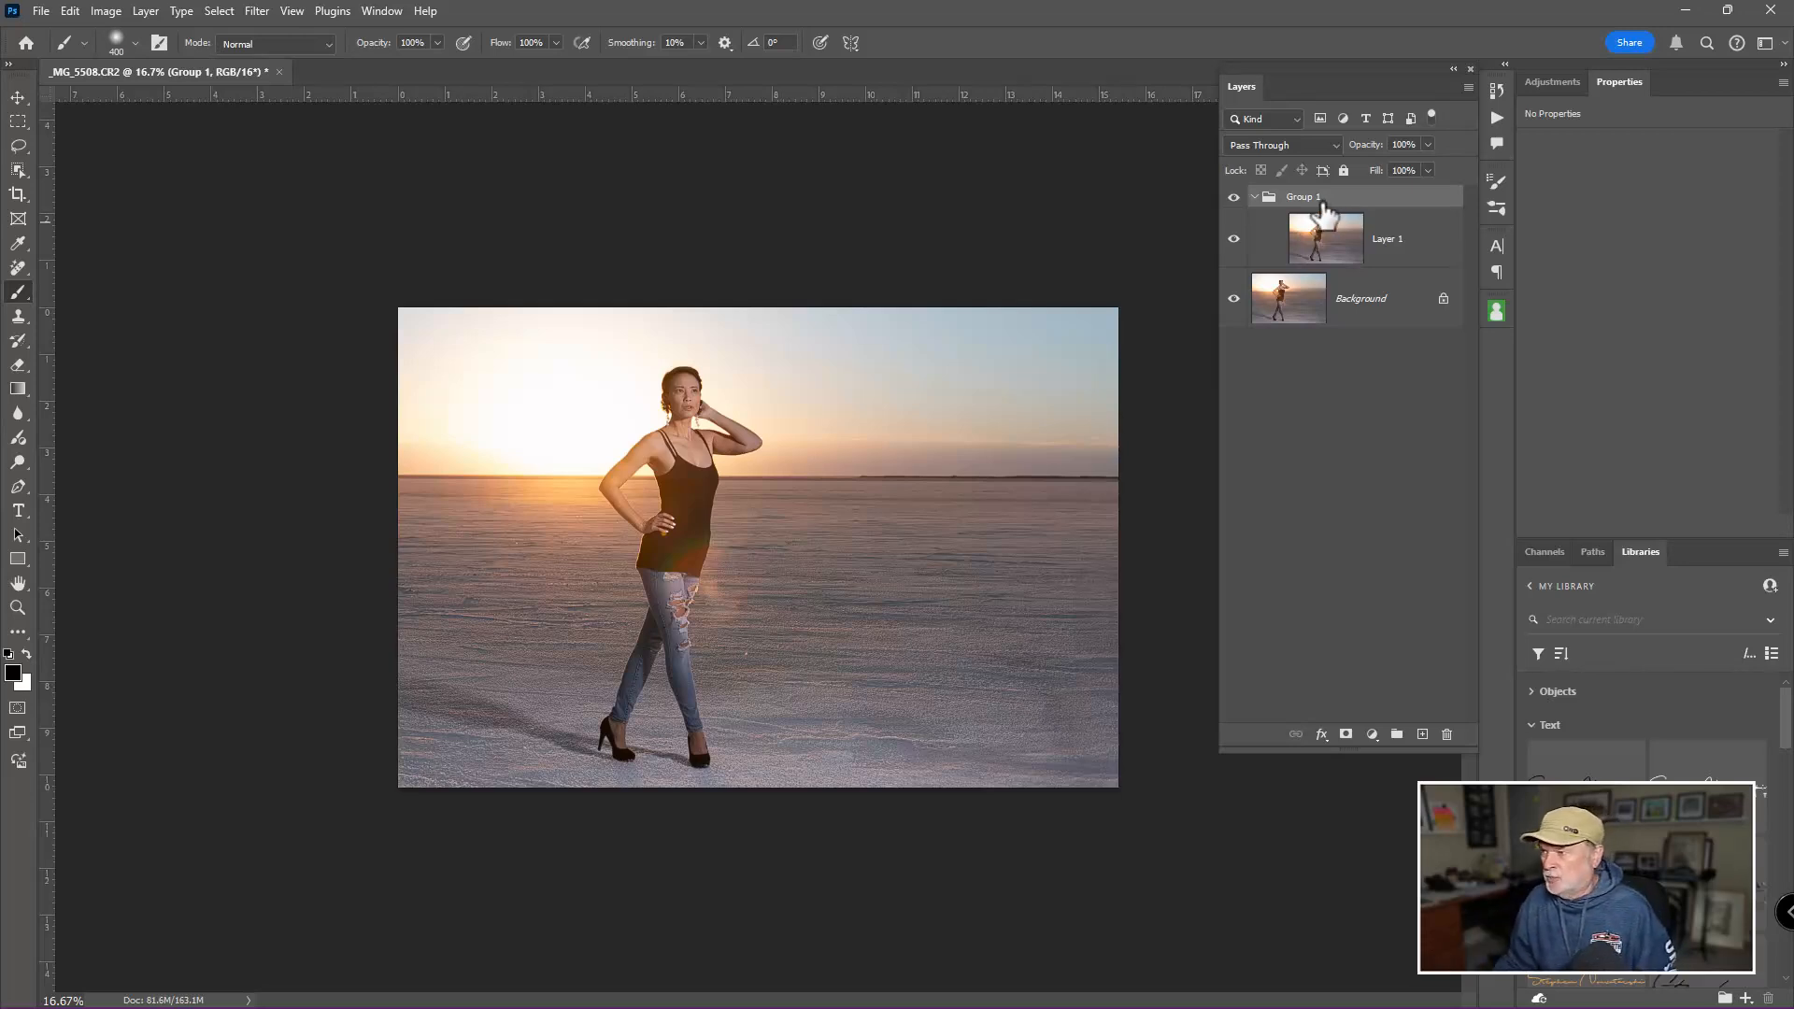
pyautogui.click(1323, 251)
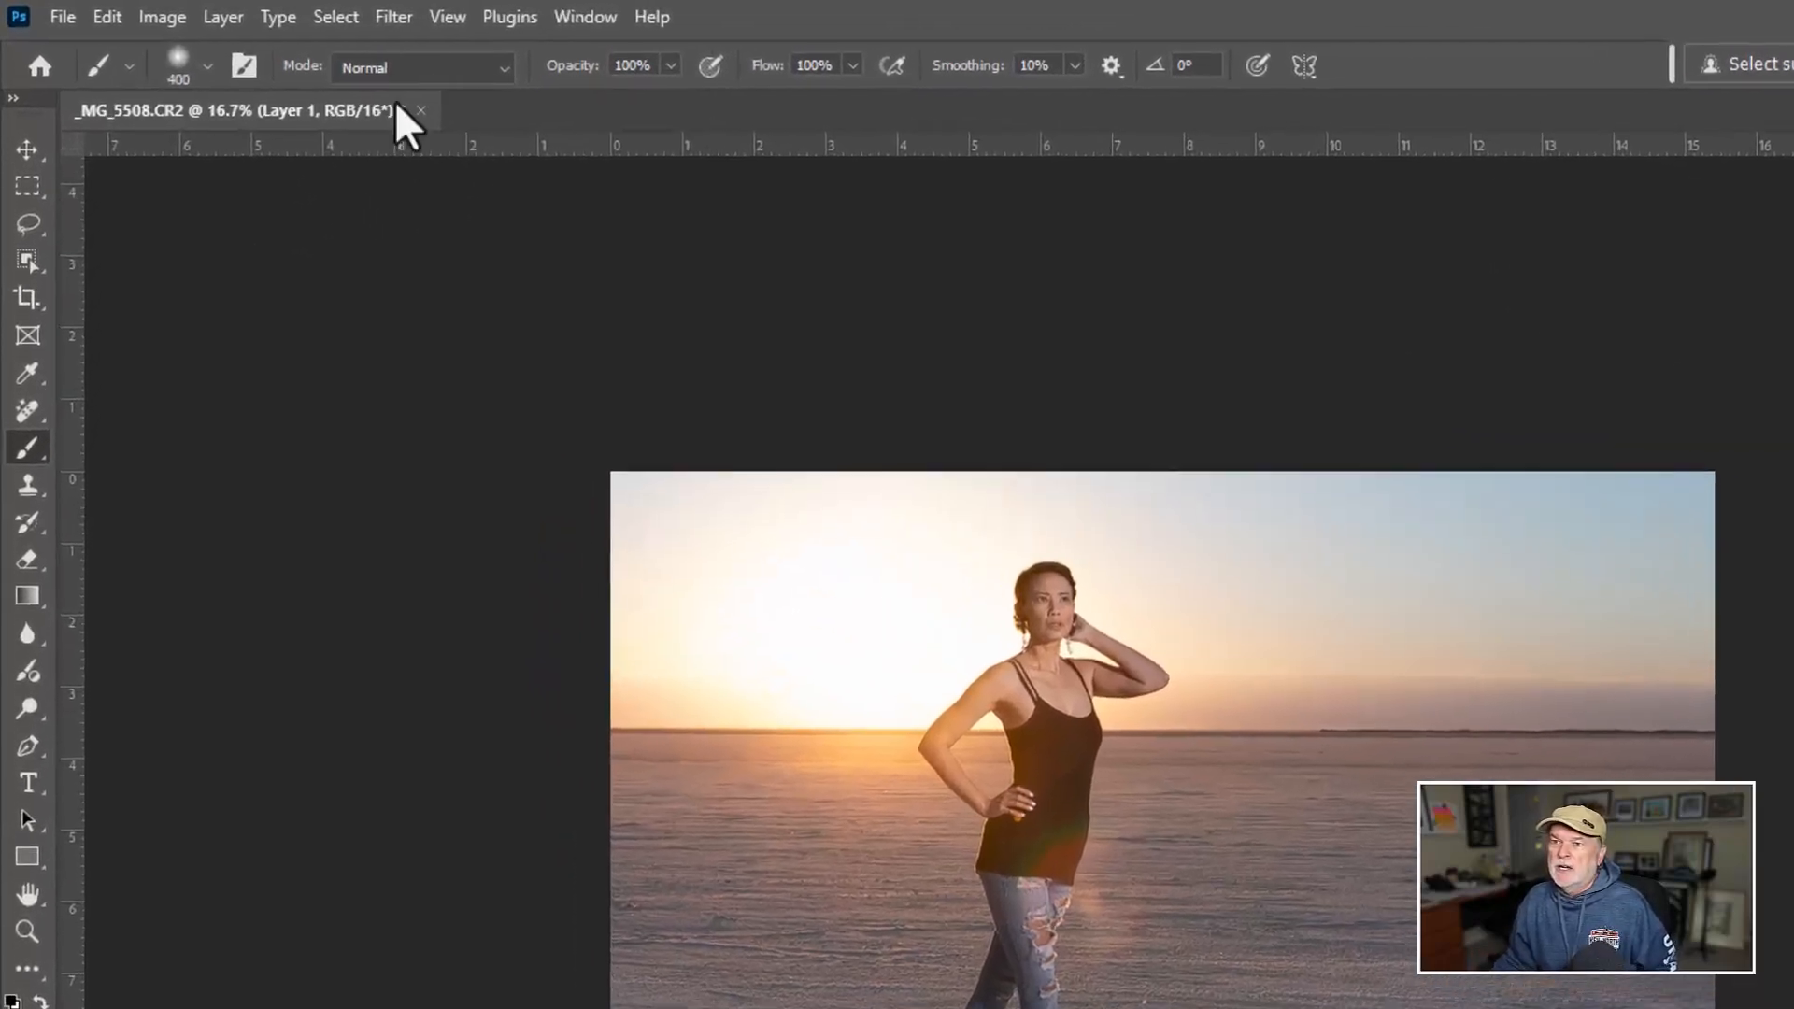
pyautogui.click(257, 11)
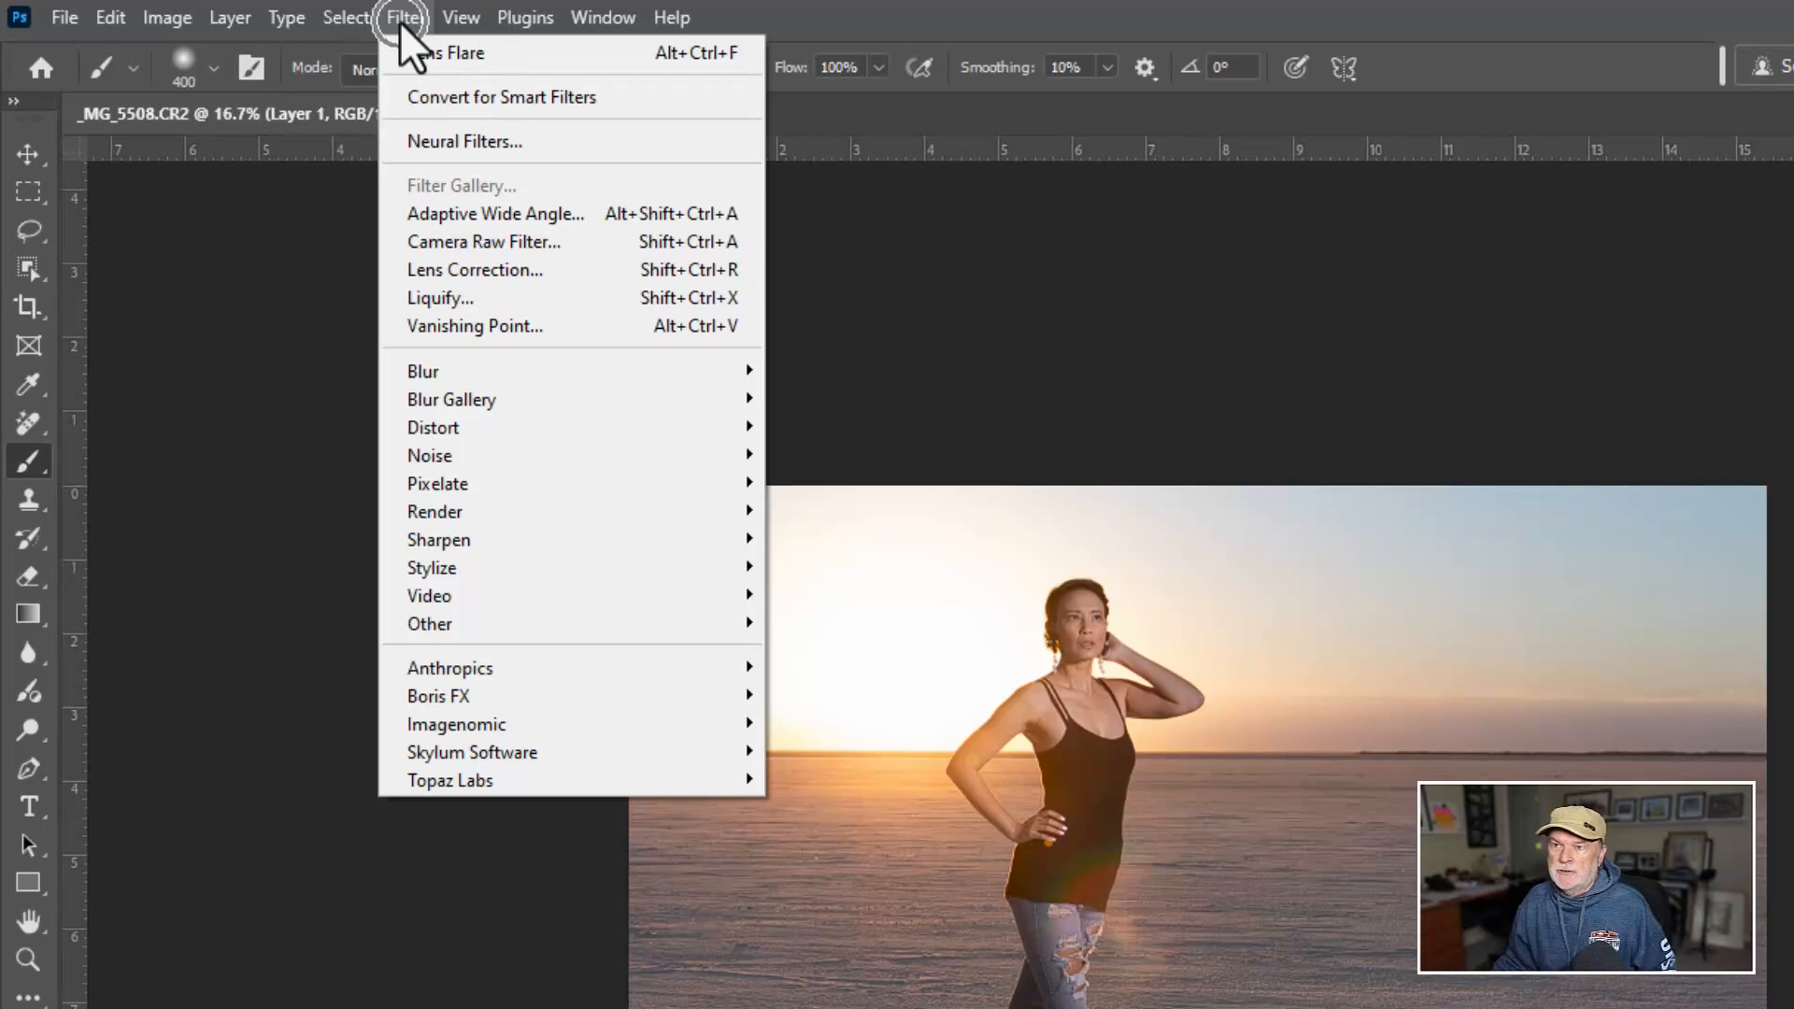
pyautogui.moveTo(486, 506)
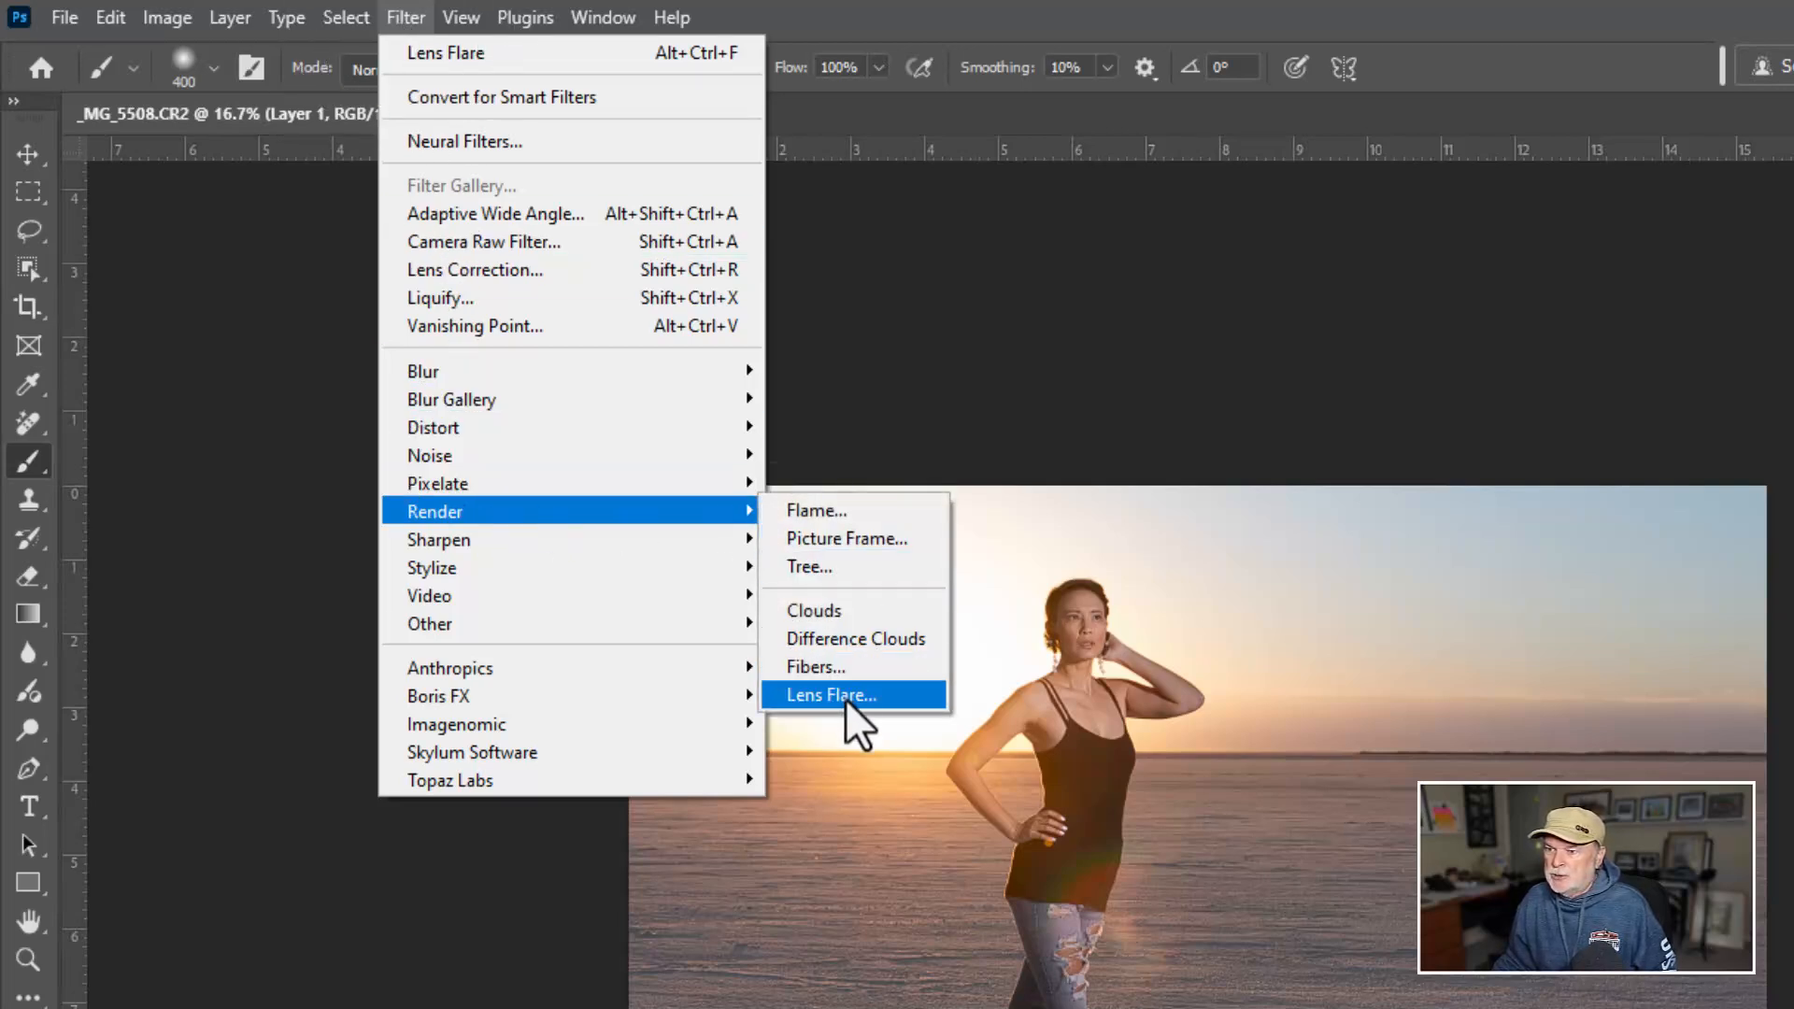
pyautogui.click(844, 698)
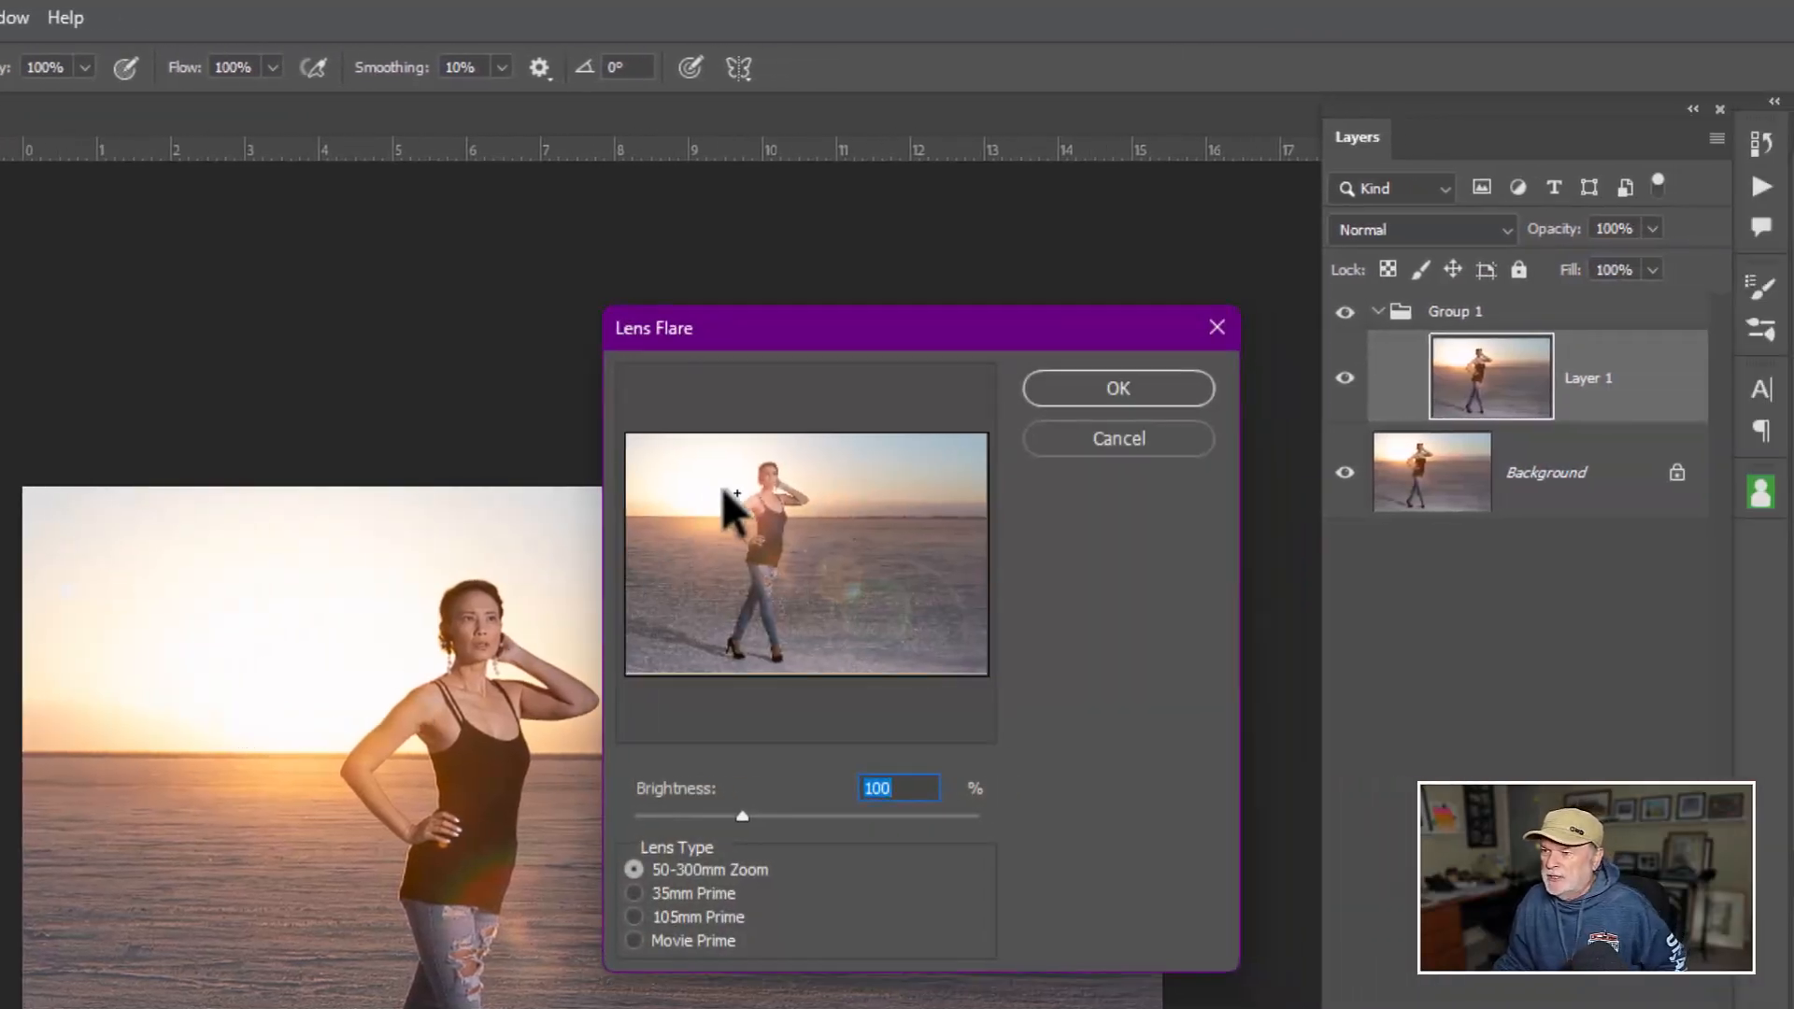
pyautogui.moveTo(737, 492)
pyautogui.mouseDown()
pyautogui.moveTo(909, 495)
pyautogui.moveTo(720, 500)
pyautogui.moveTo(714, 477)
pyautogui.moveTo(730, 498)
pyautogui.mouseUp()
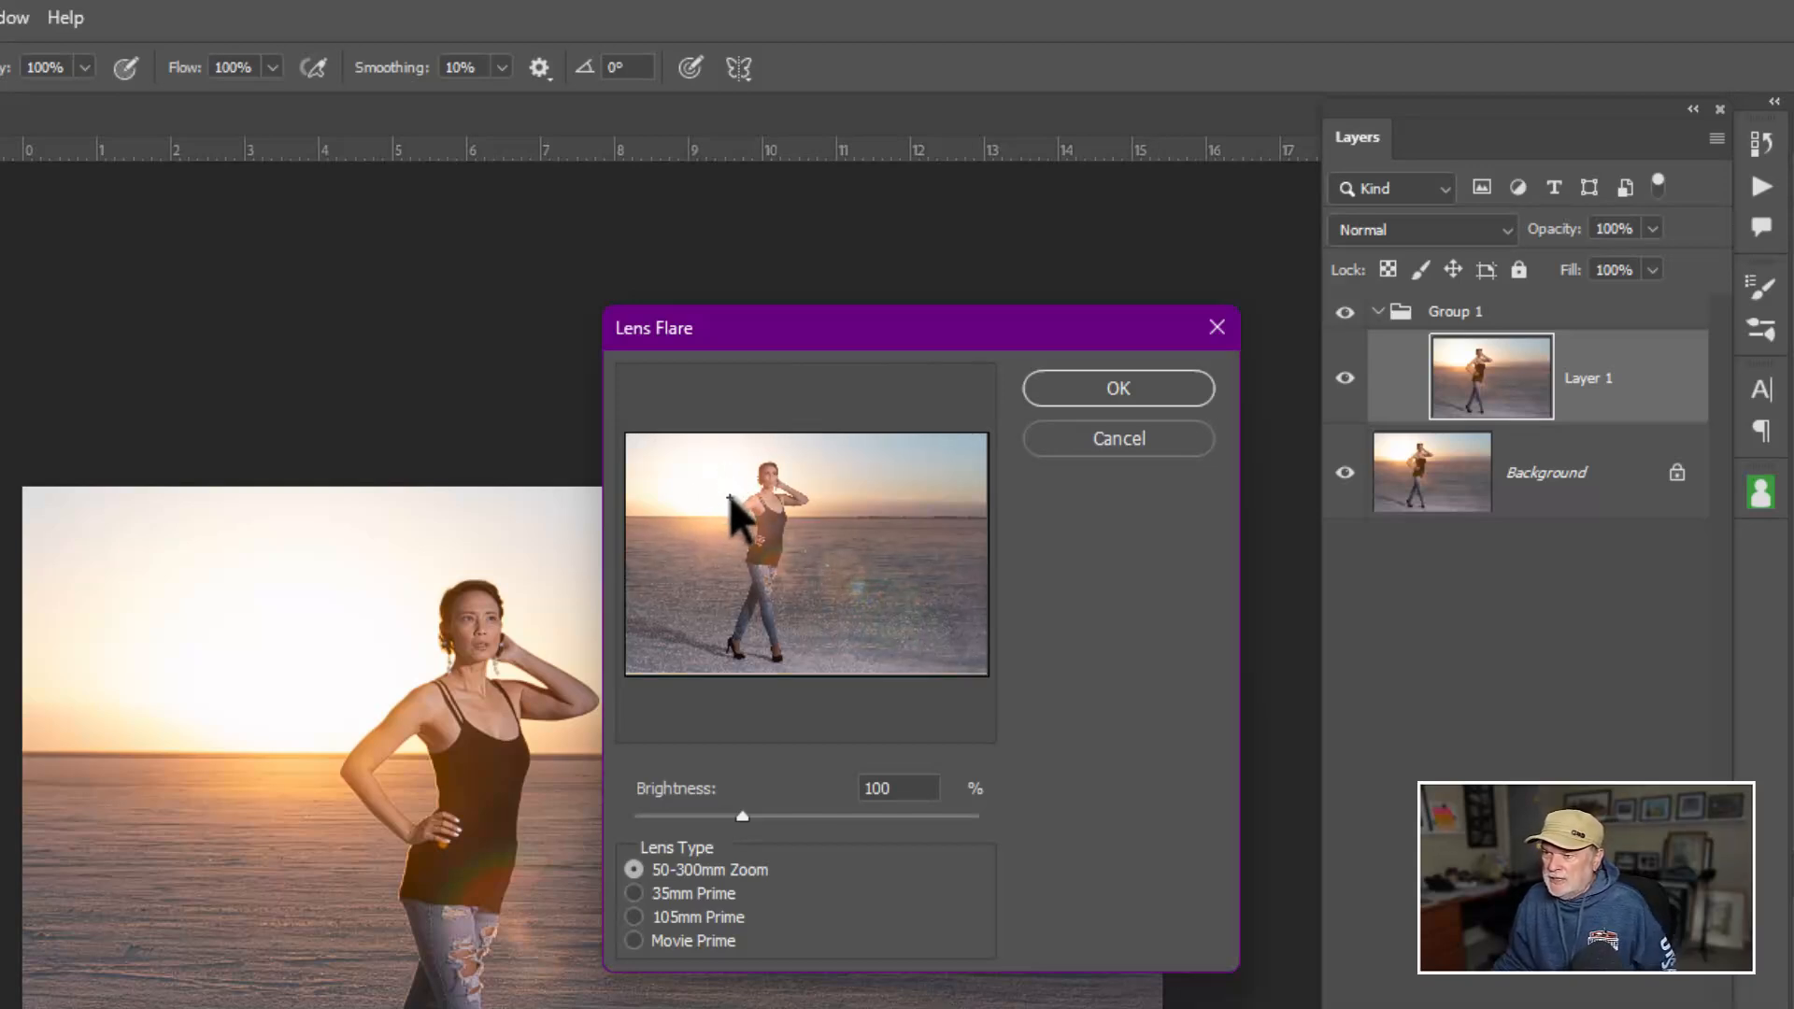
pyautogui.click(729, 498)
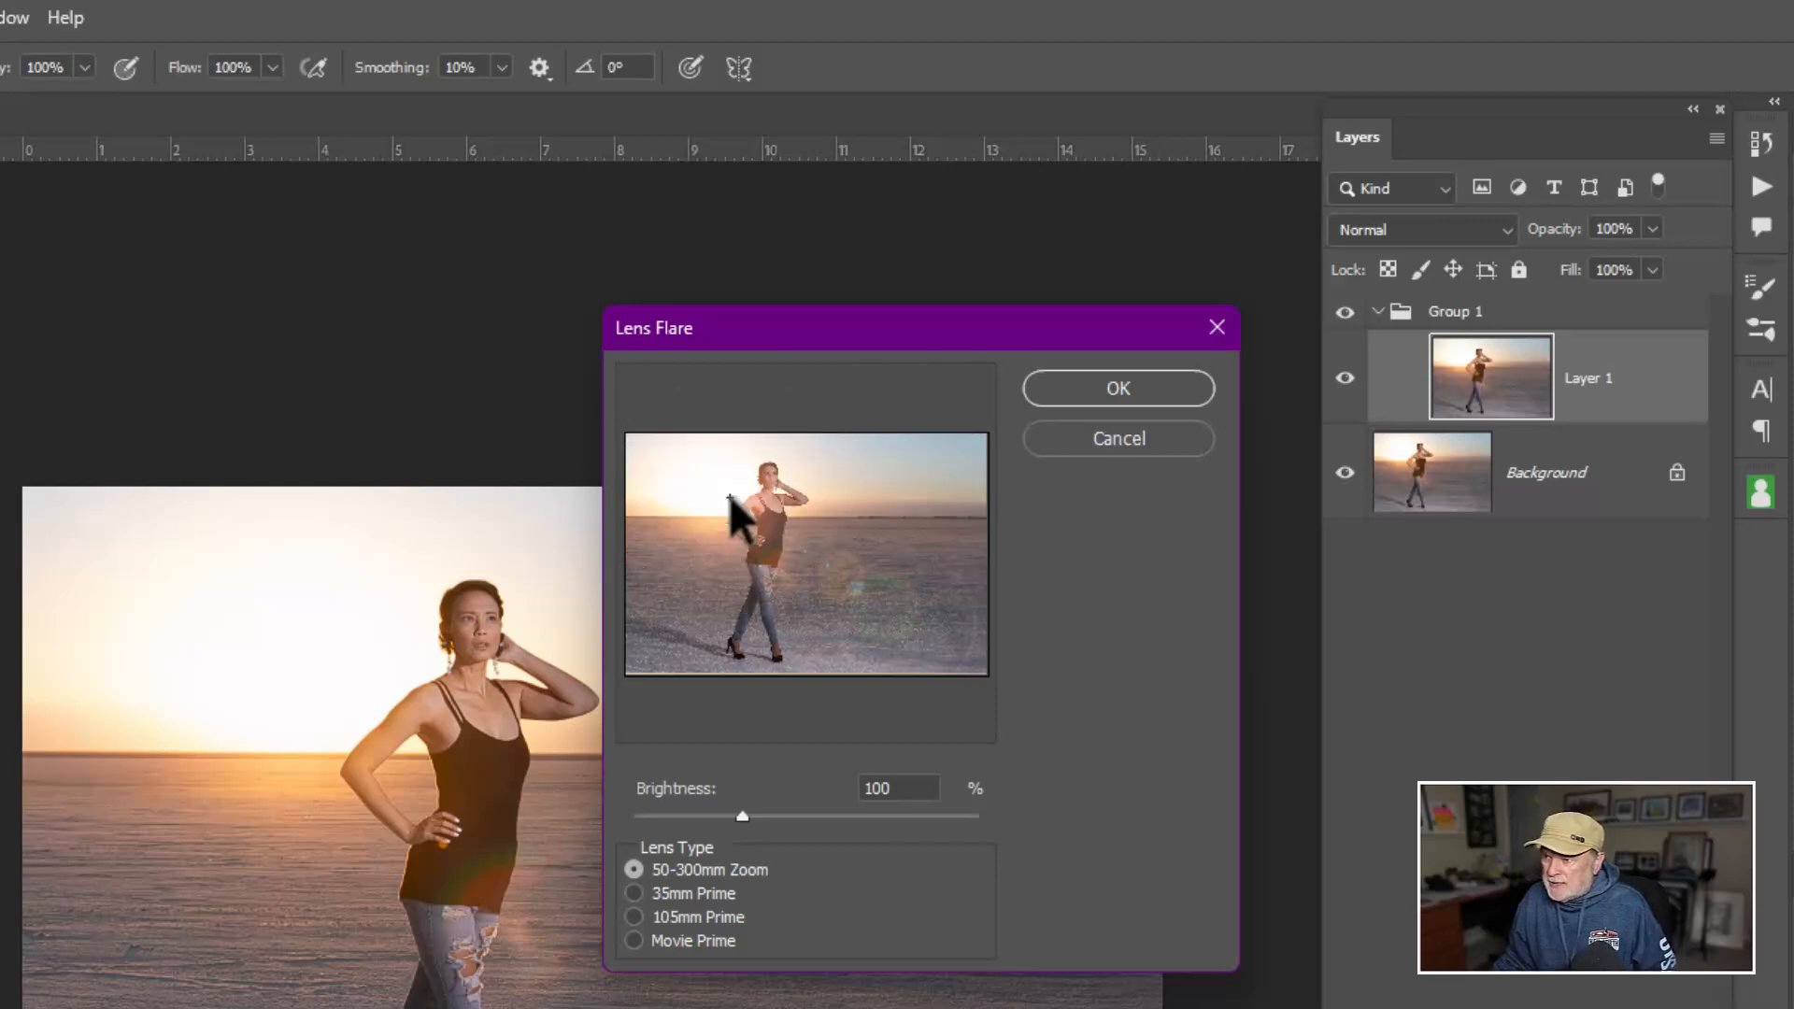
pyautogui.press('alt')
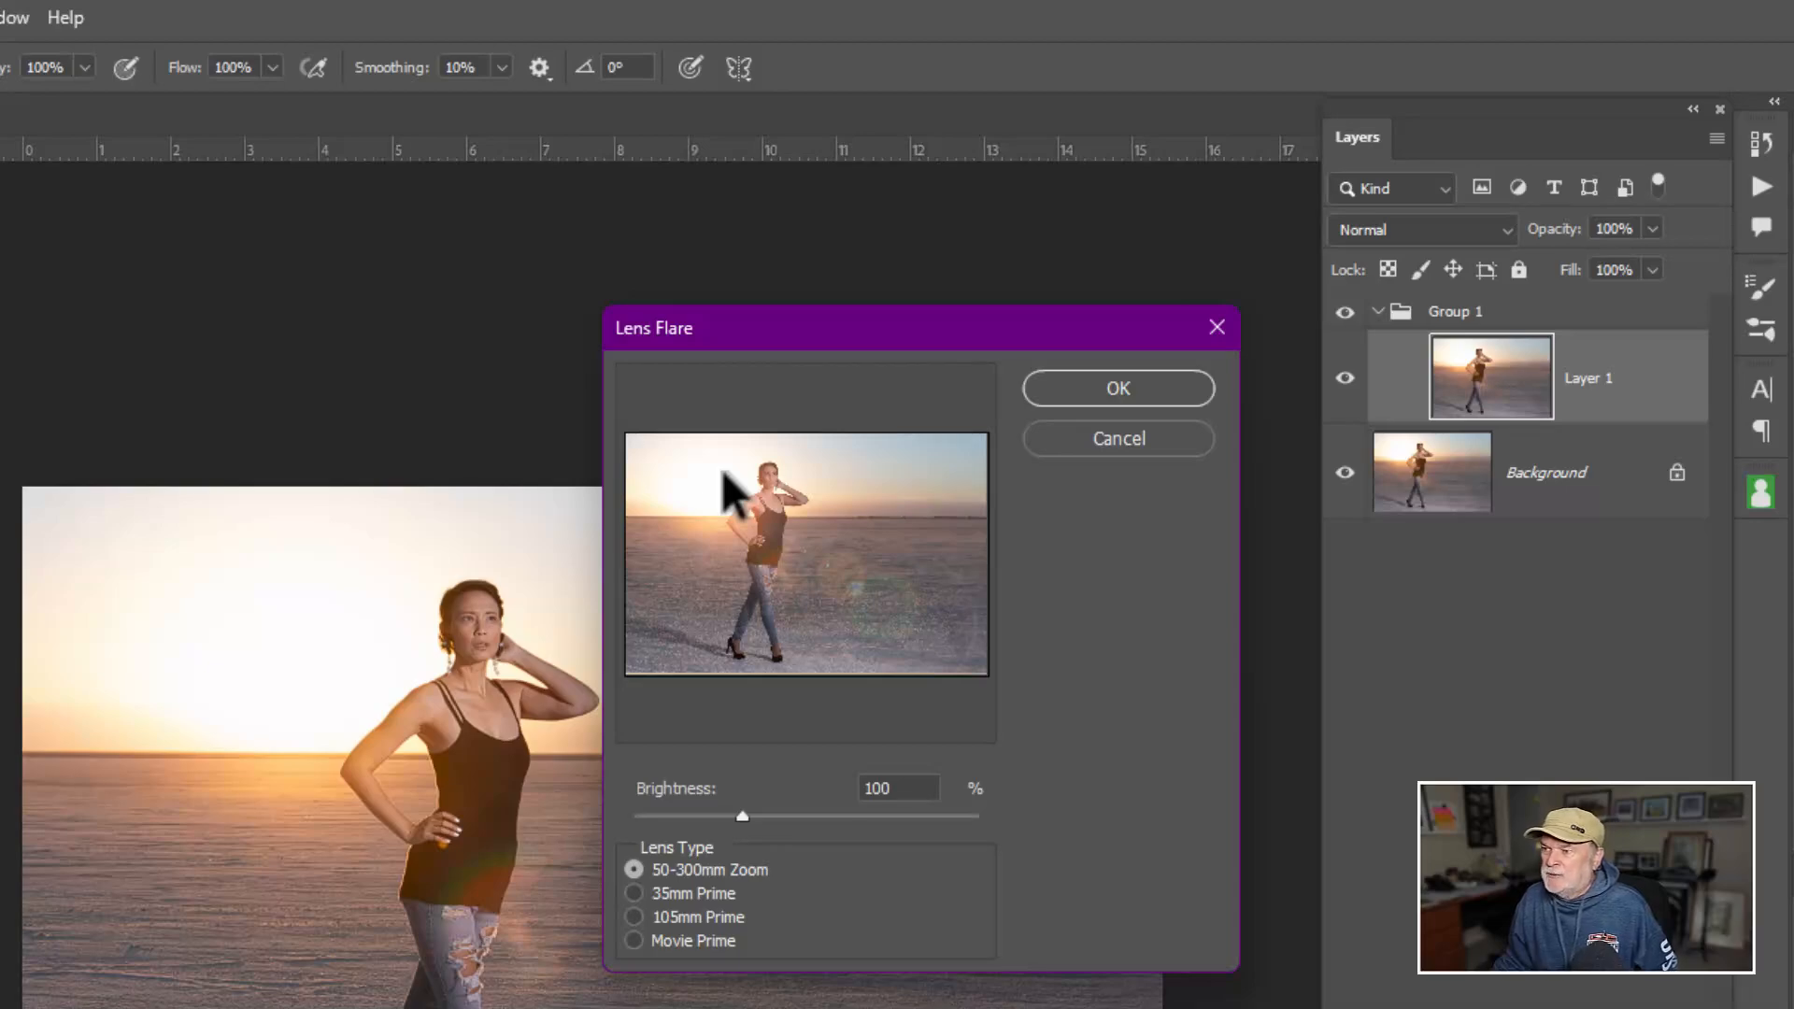
pyautogui.click(1124, 441)
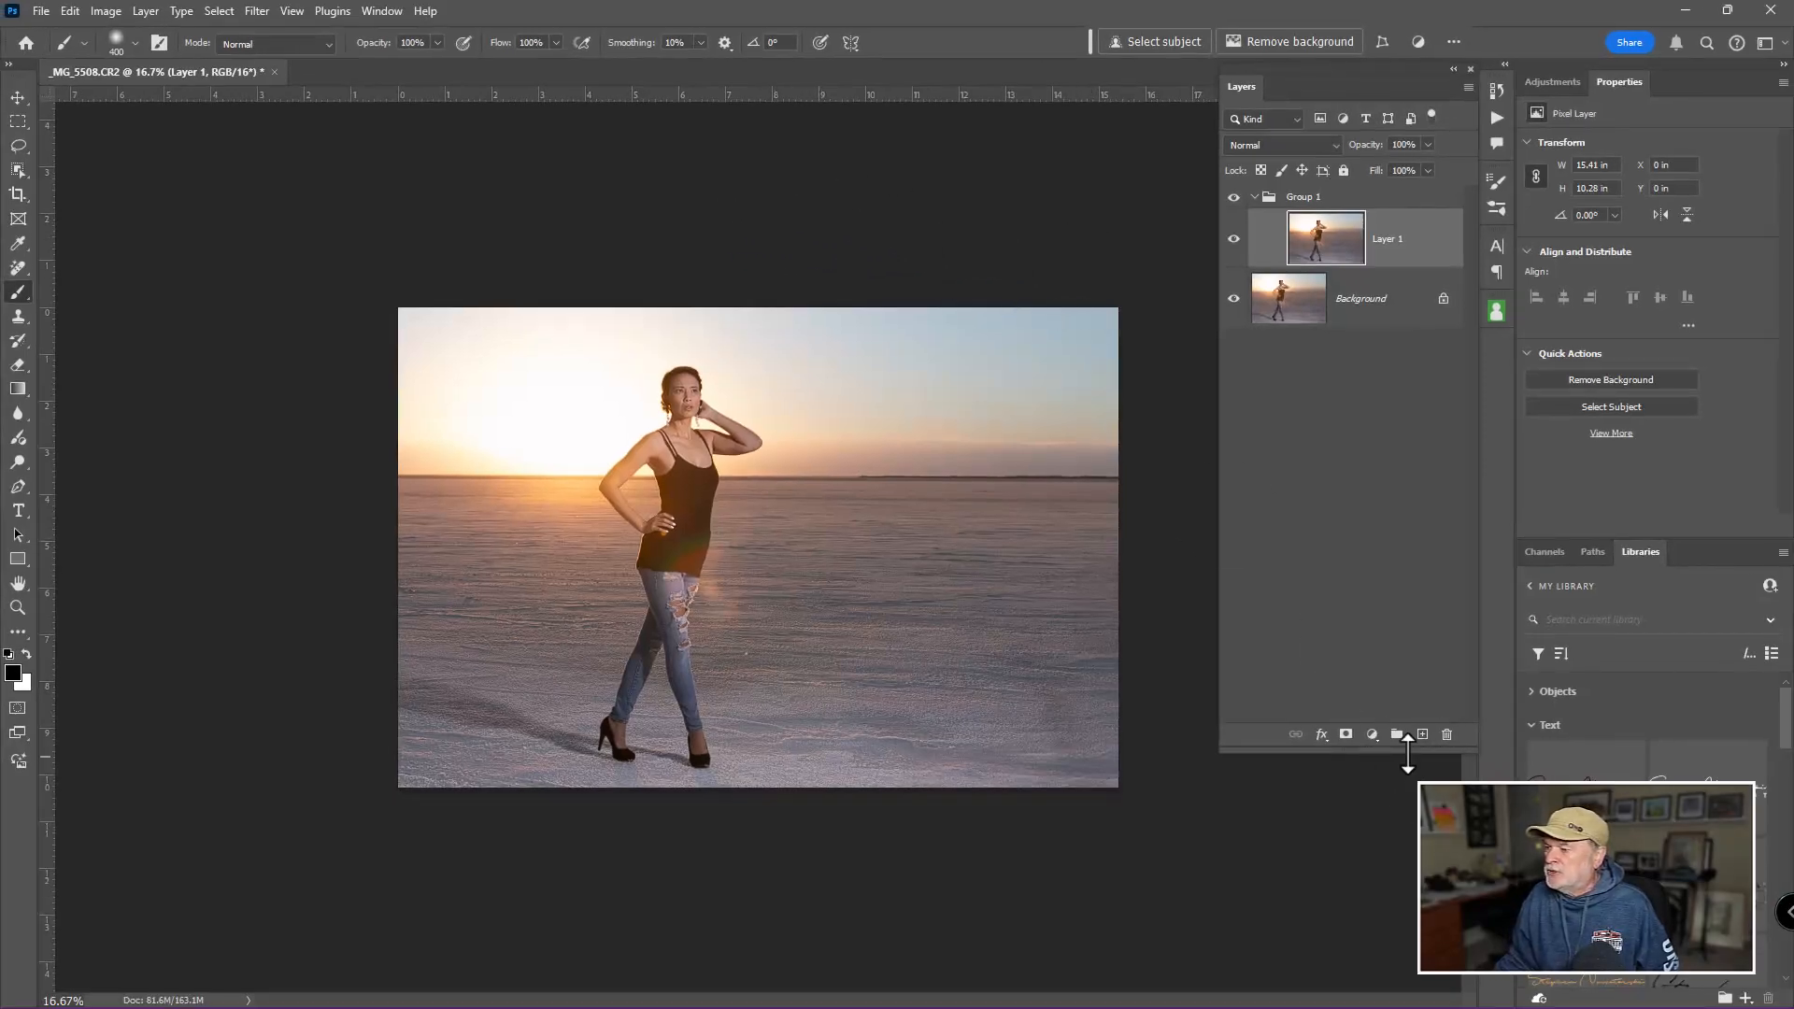
# Add a new layer above the photo copy inside the group and fill it with black
pyautogui.moveTo(1407, 753); pyautogui.dragTo(1439, 607)
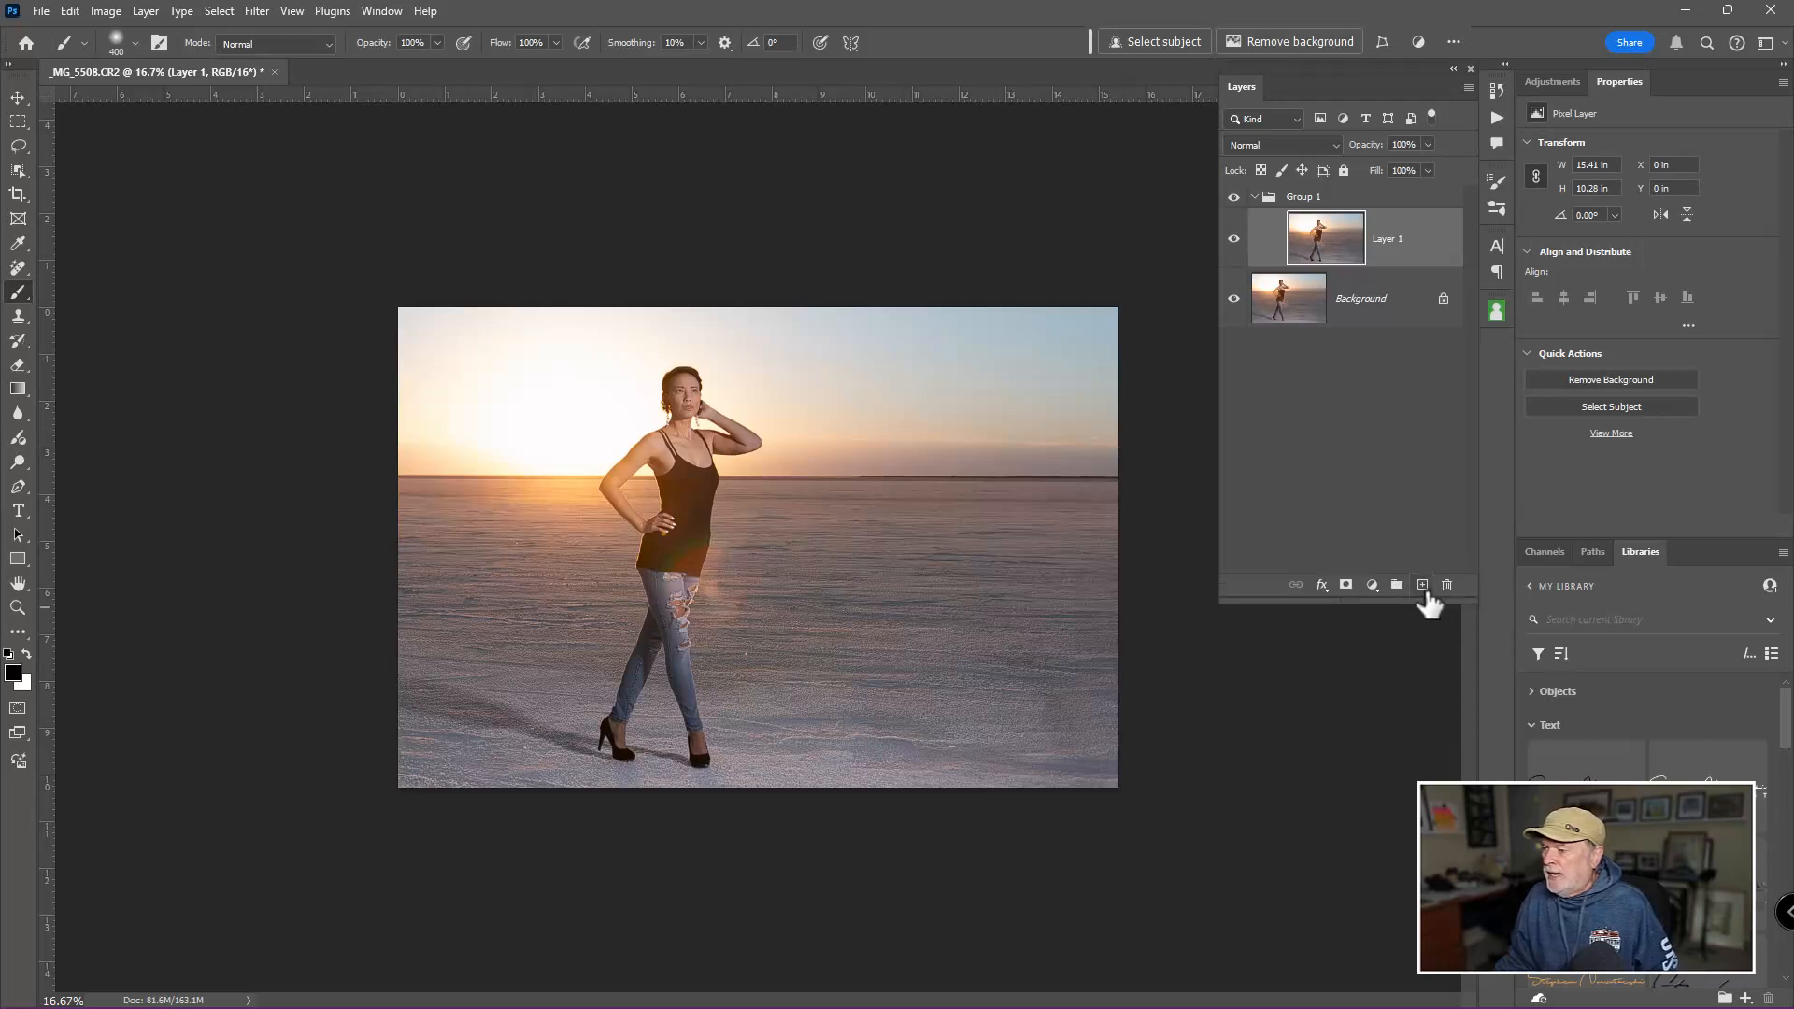
pyautogui.click(1422, 587)
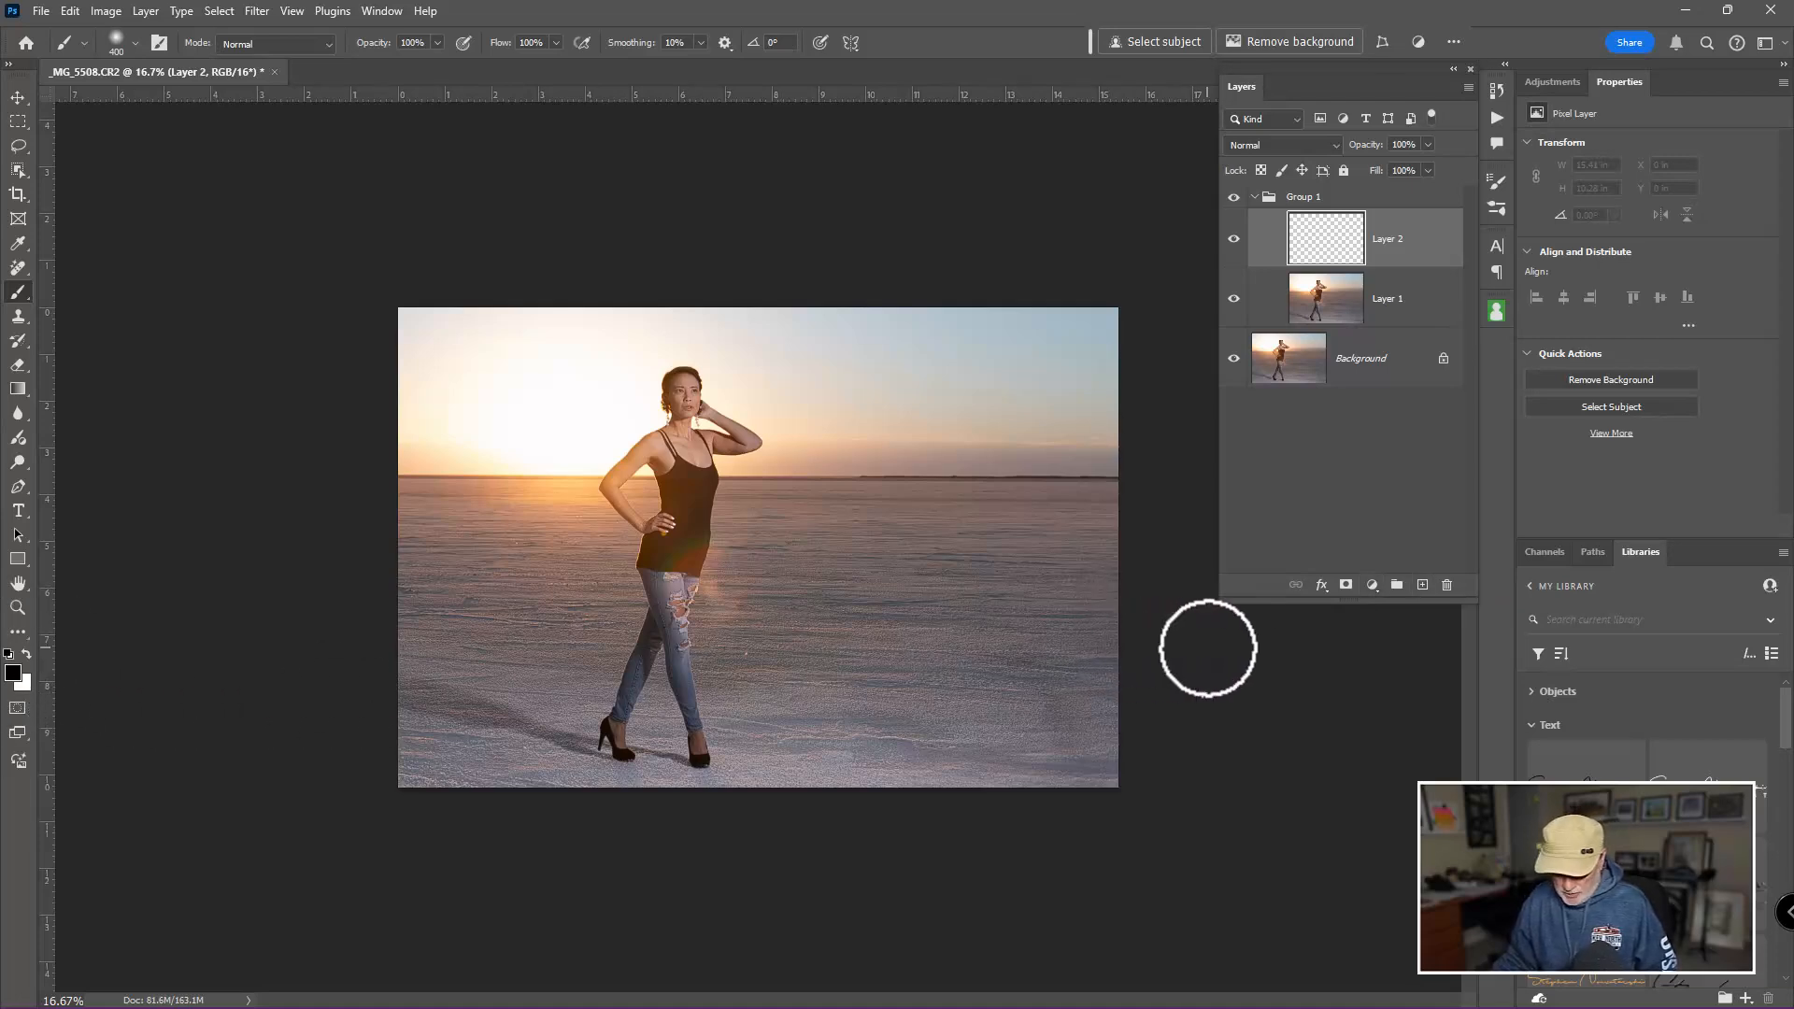
pyautogui.hotkey('alt', 'BackSpace')
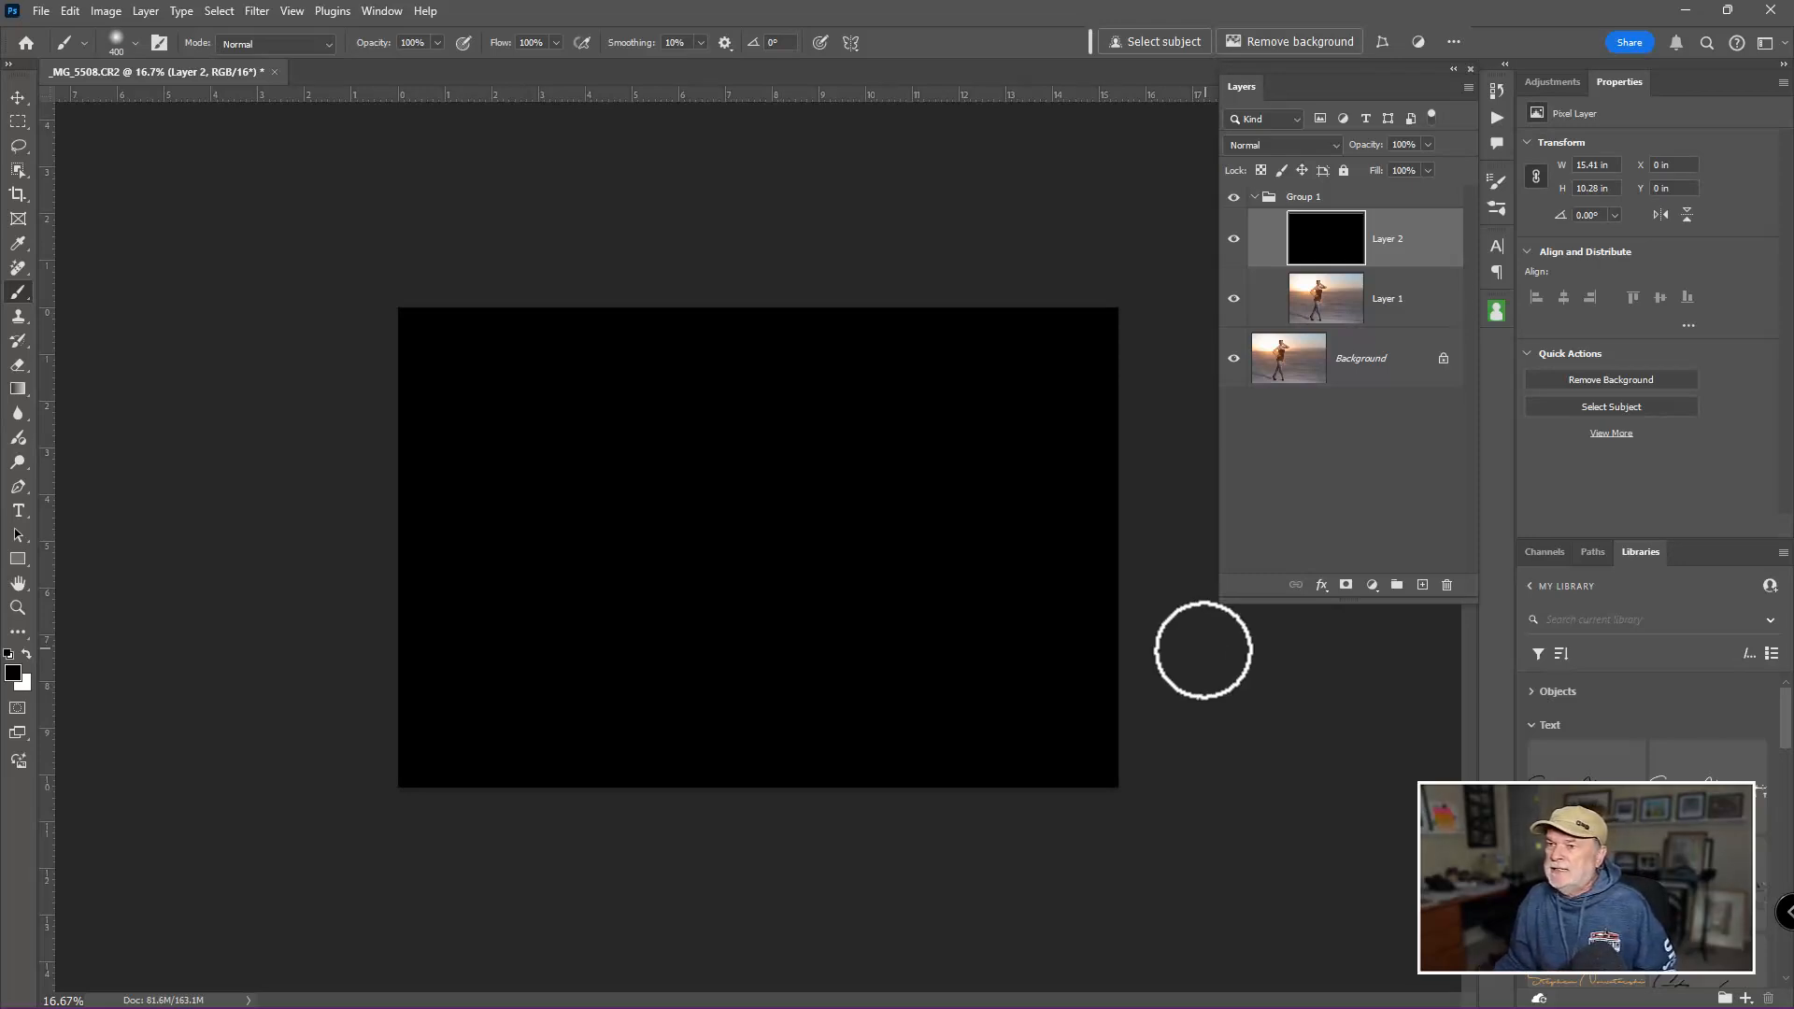
# Render a lens flare on the black layer and set the layer's blend mode to Screen
pyautogui.click(256, 11)
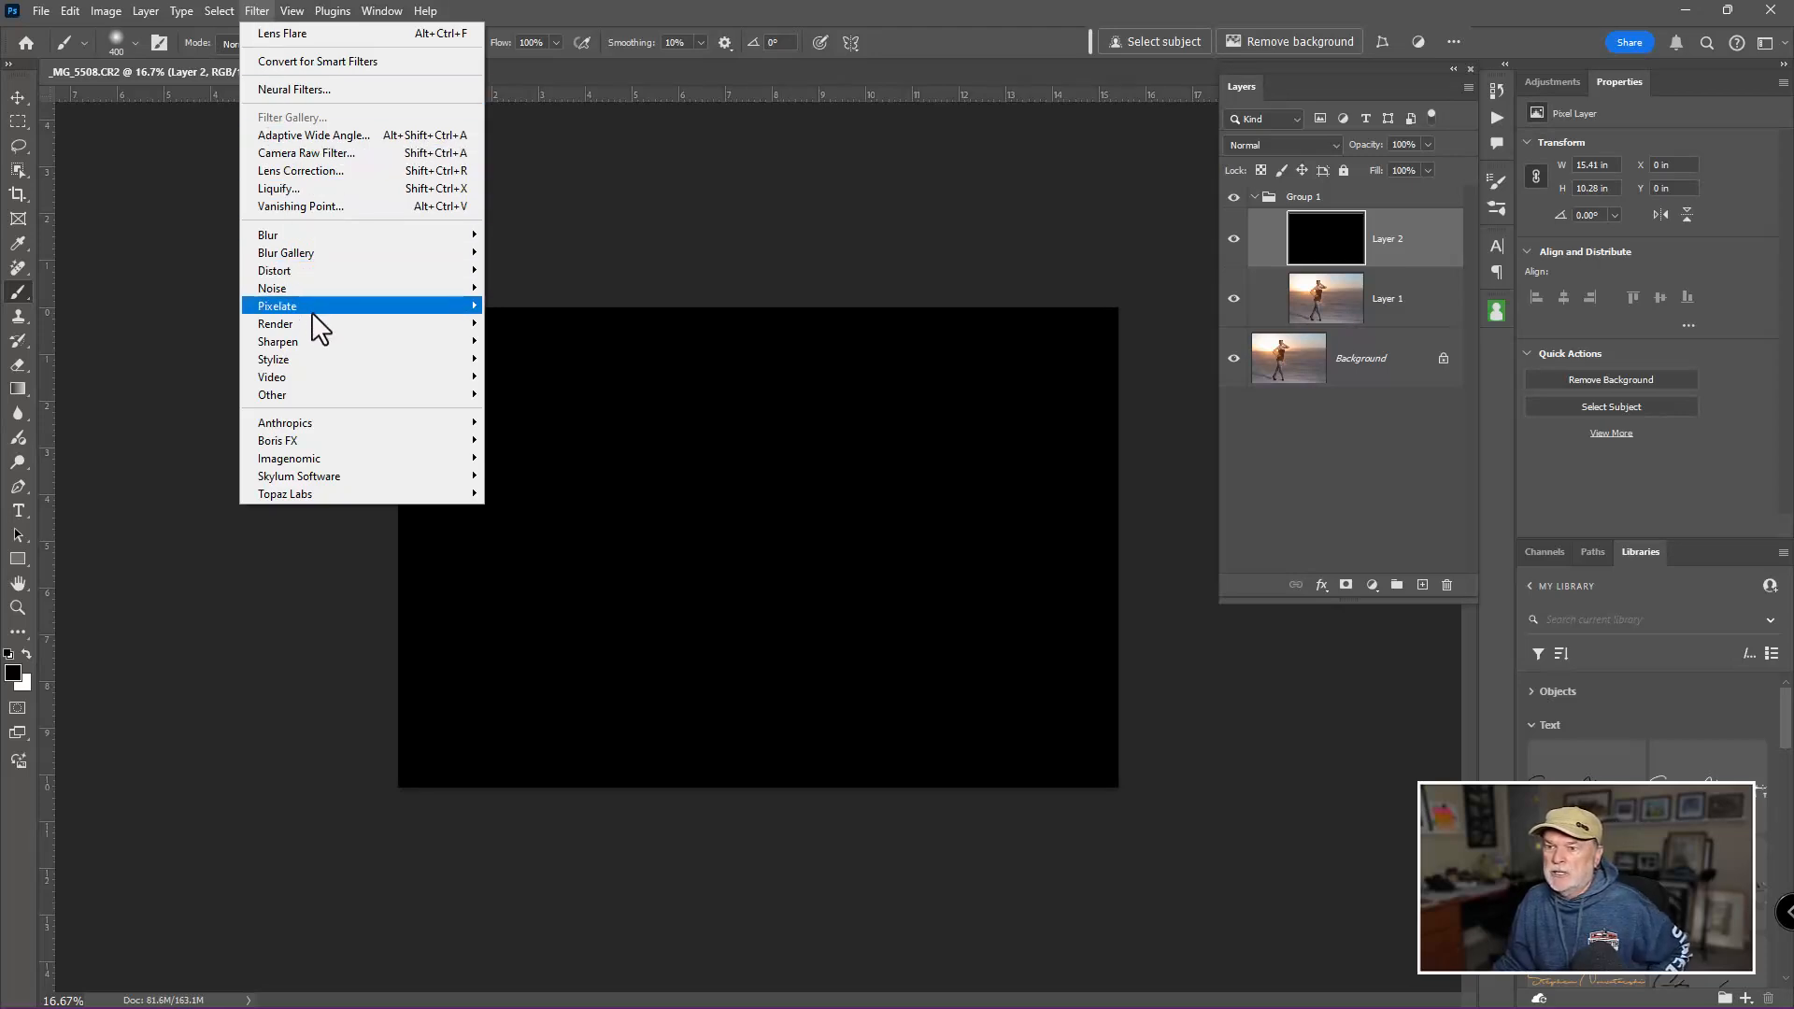
pyautogui.moveTo(316, 323)
pyautogui.click(551, 437)
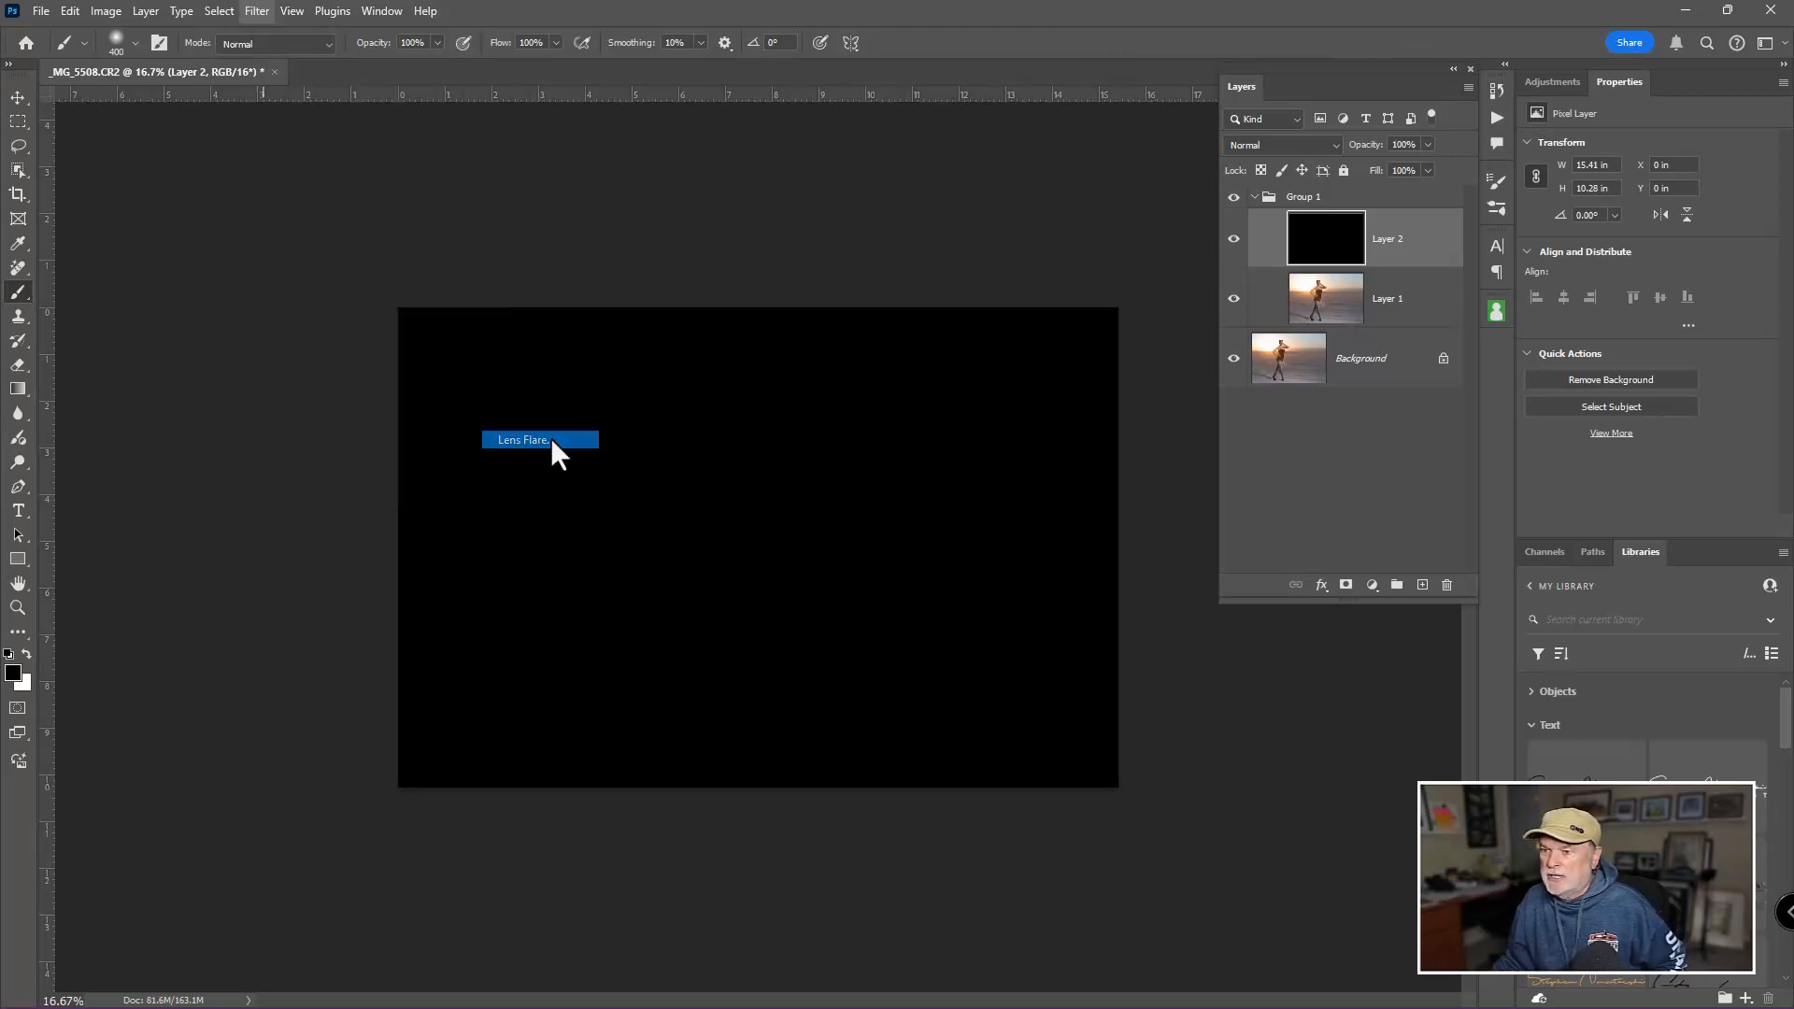
pyautogui.moveTo(845, 313); pyautogui.dragTo(854, 322)
pyautogui.click(1112, 247)
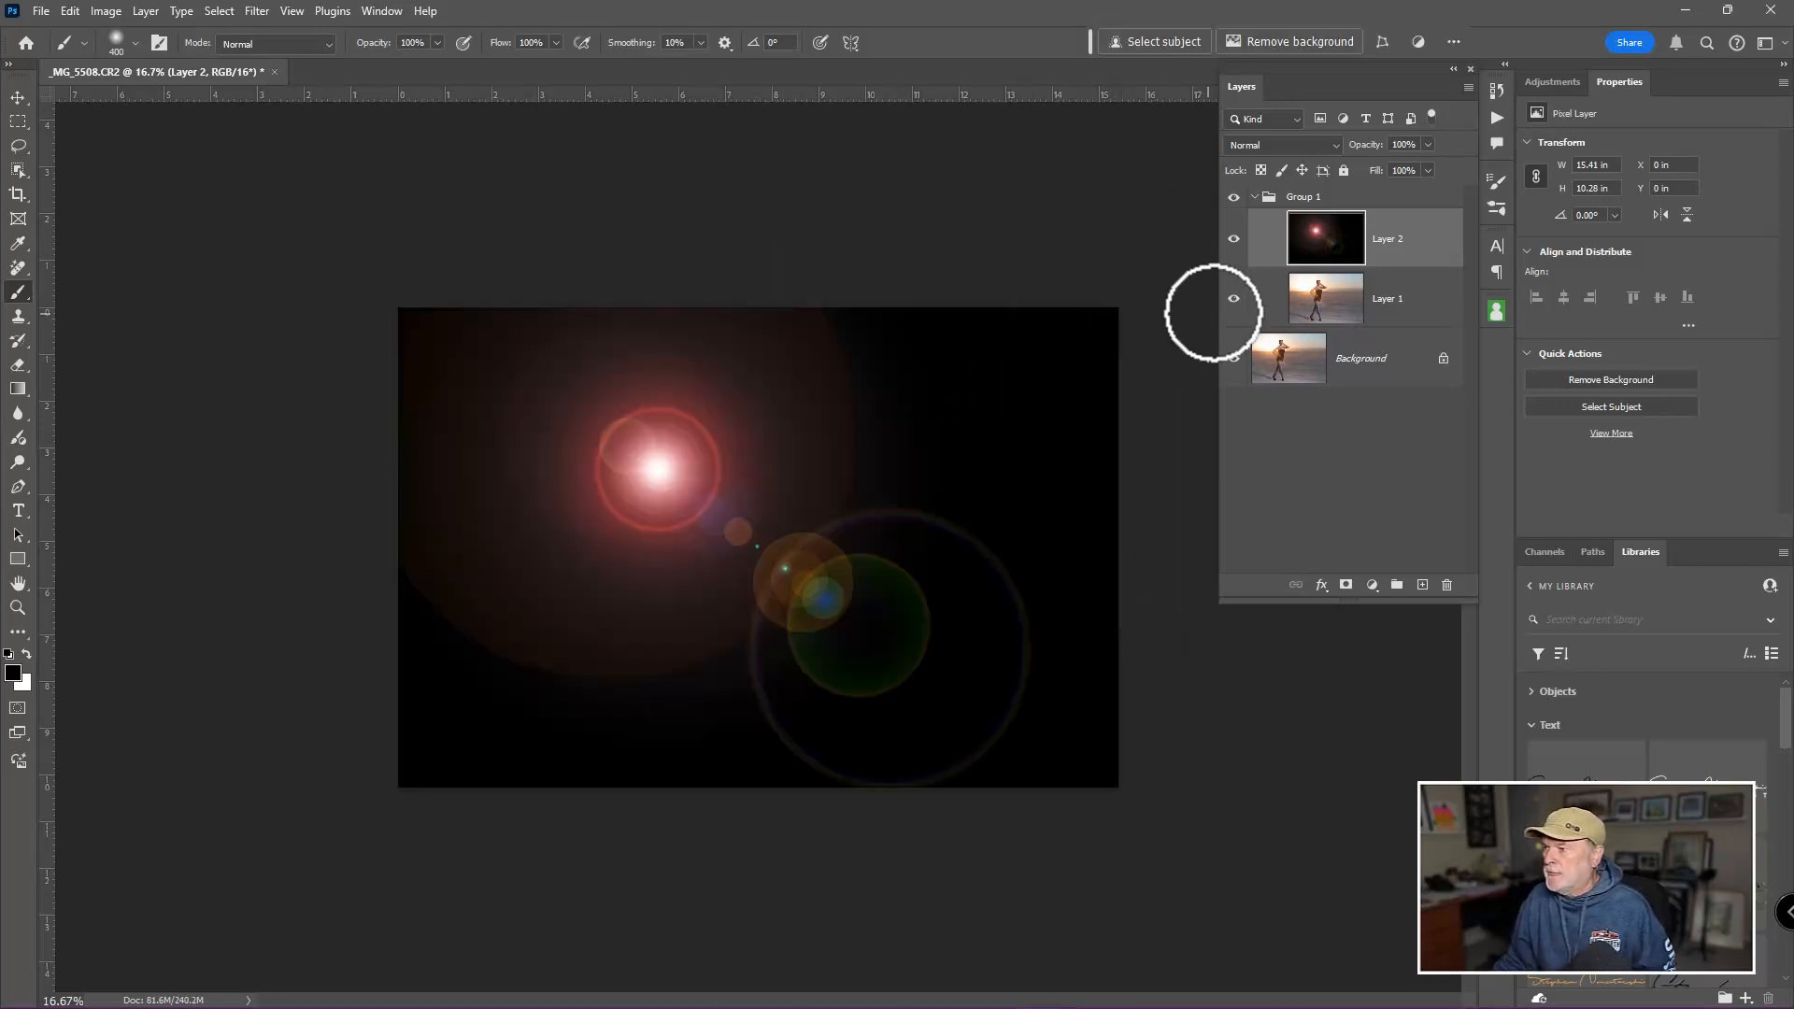
pyautogui.click(1336, 145)
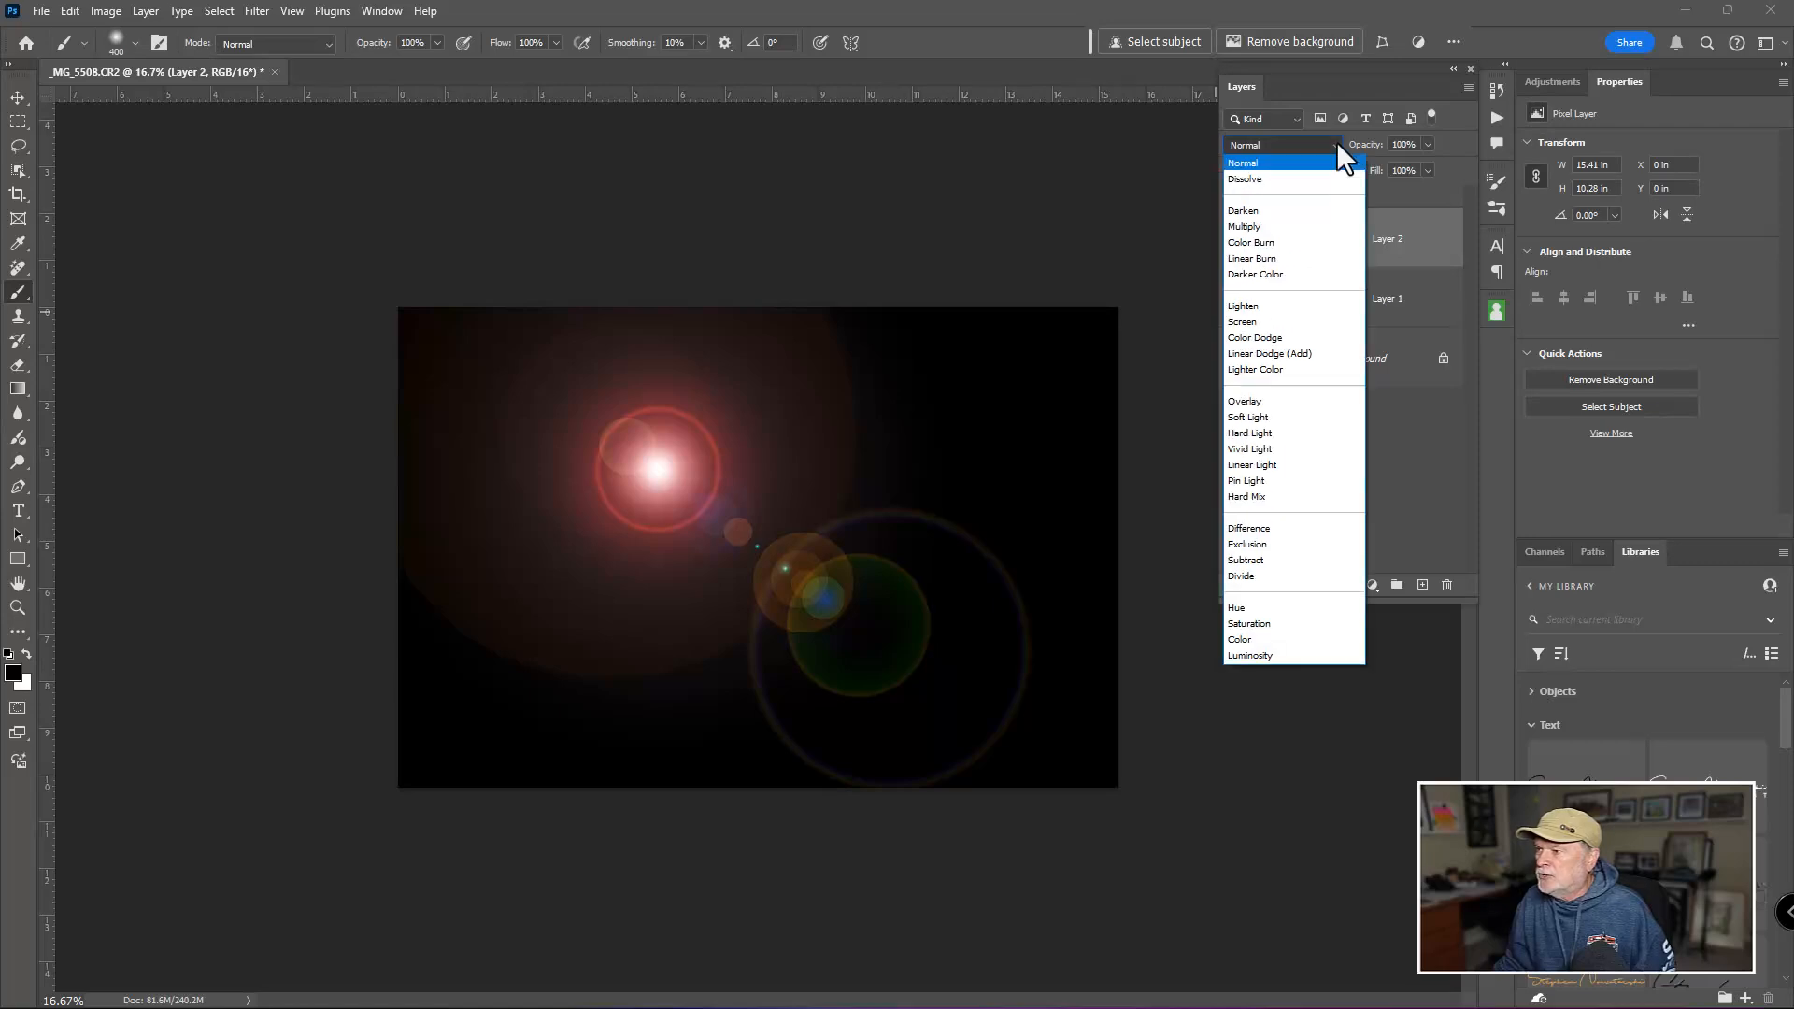
pyautogui.click(1250, 321)
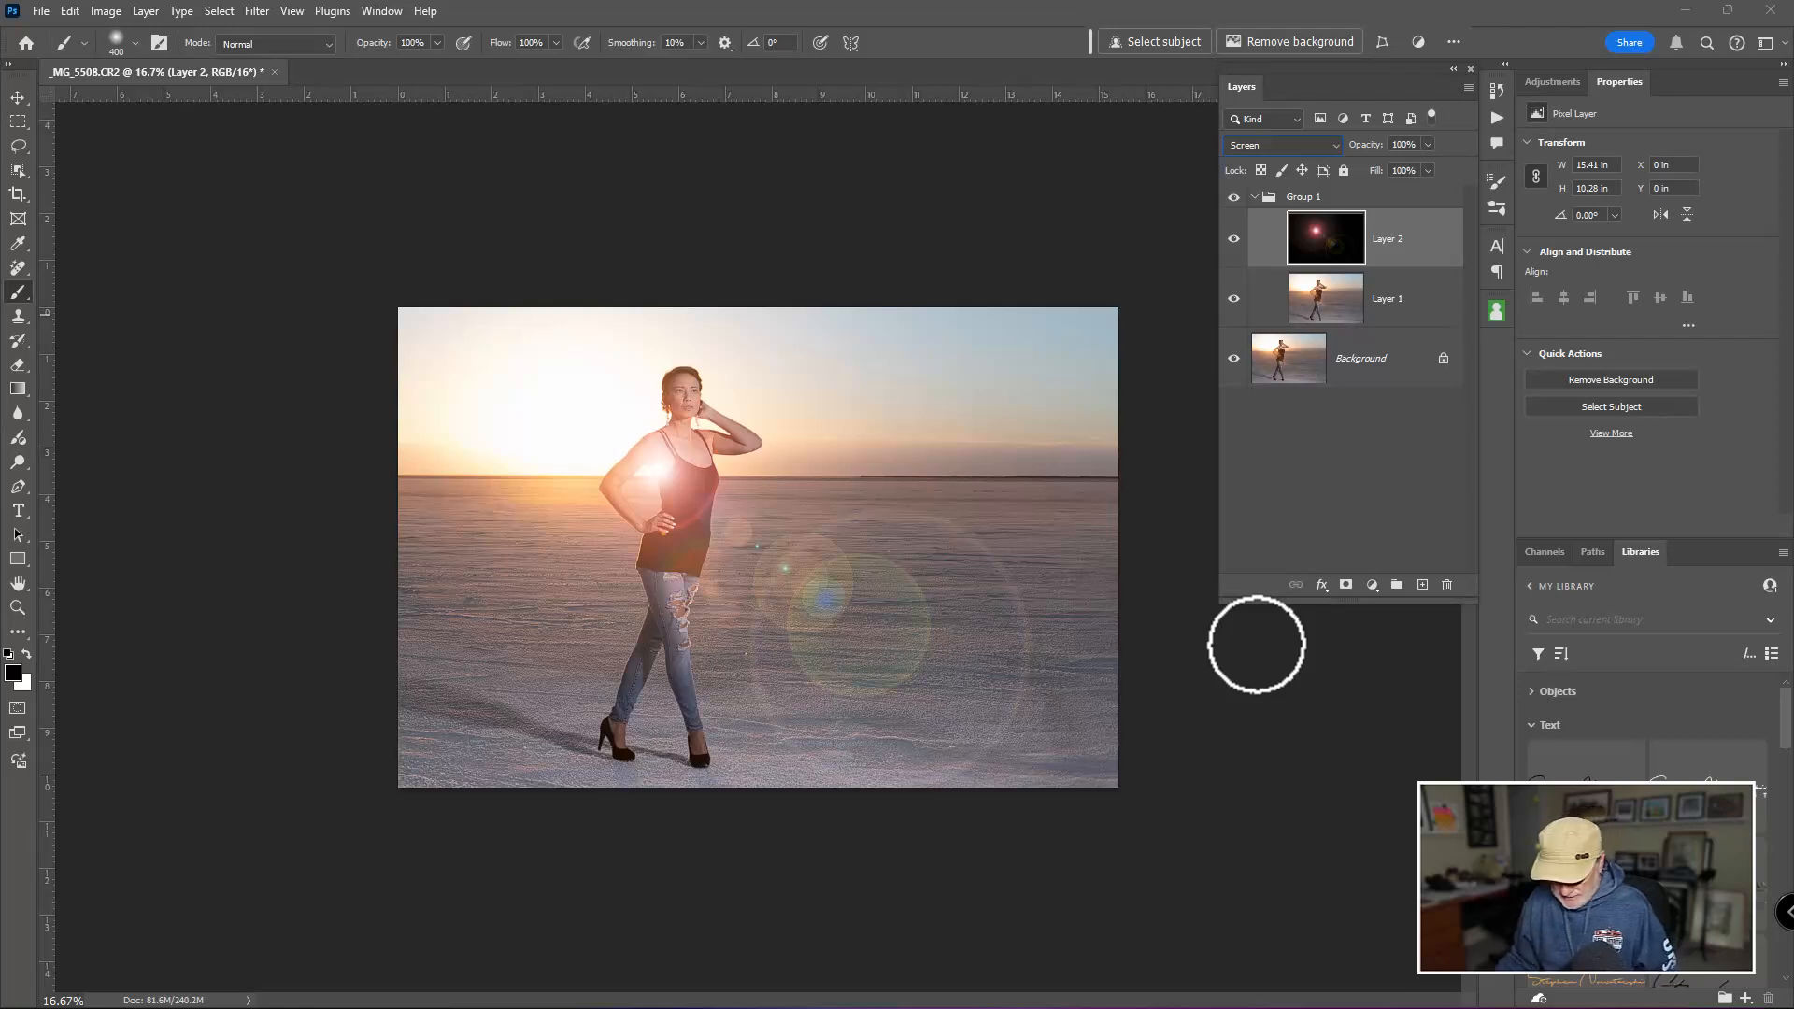
# Transform the flare layer, moving its bright centre over the sun's glow beside the woman and rotating it about 12.4° around that centre
pyautogui.hotkey('ctrl', 't')
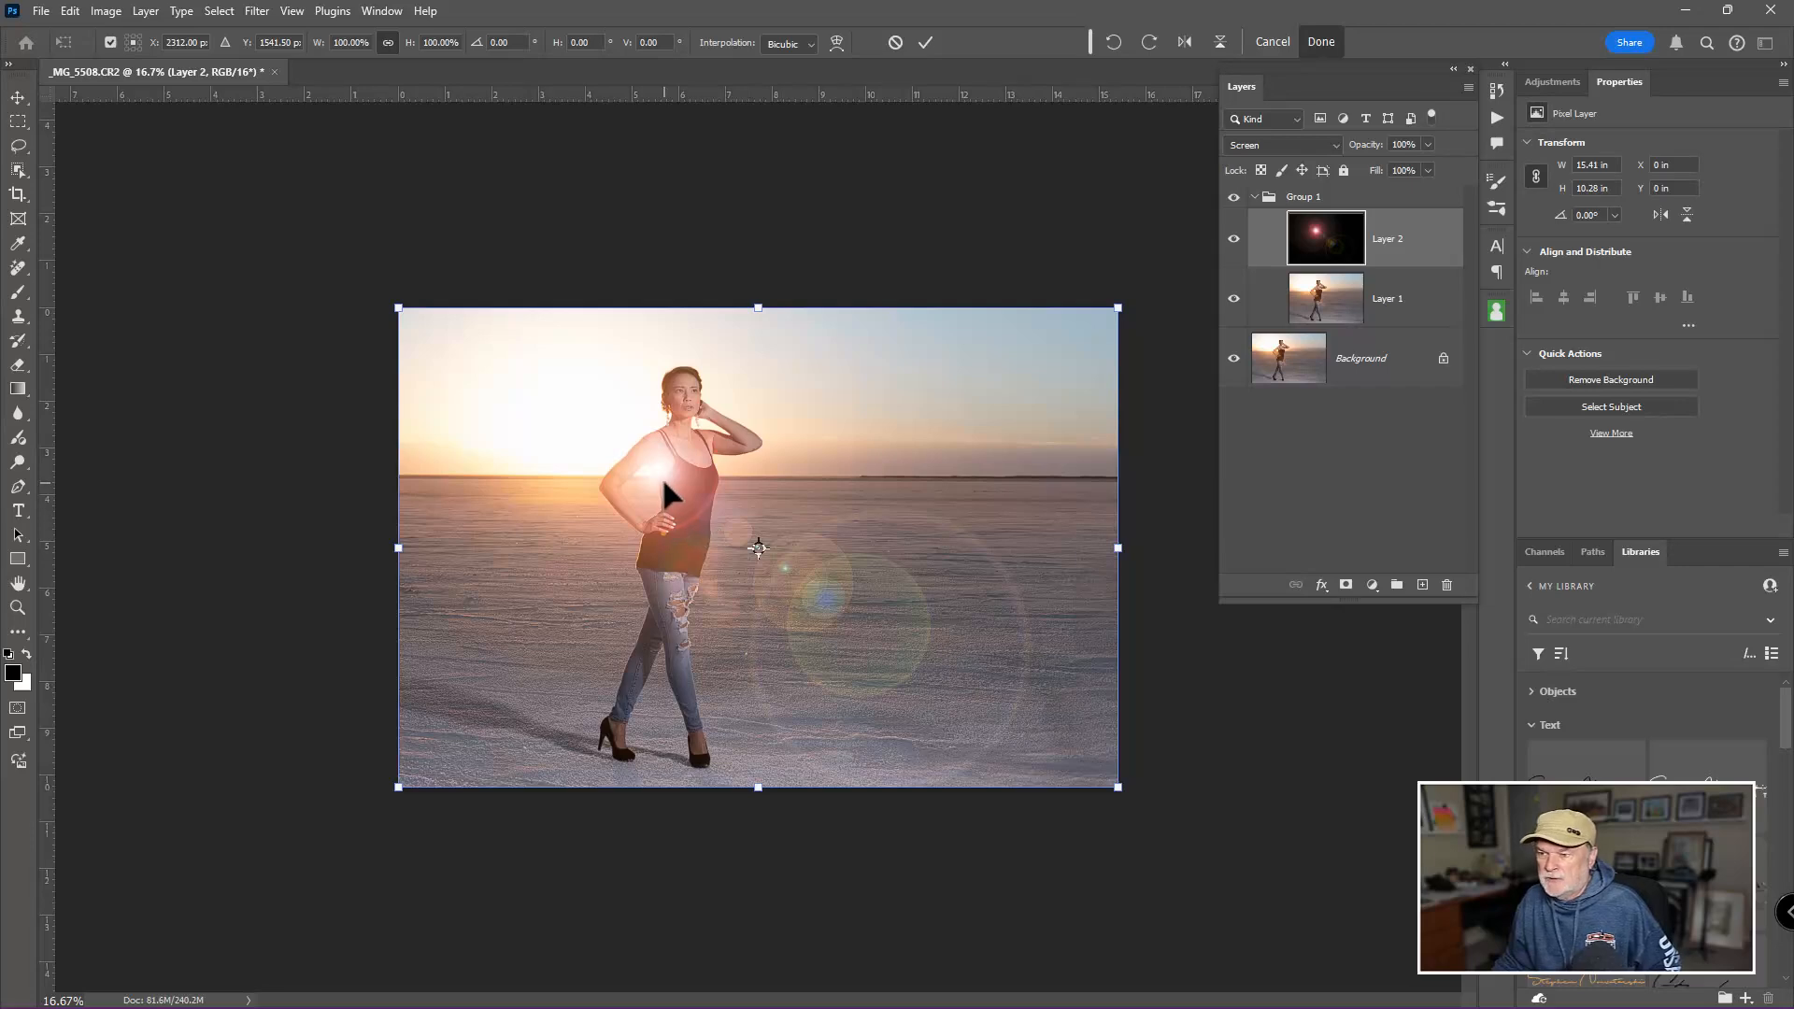
pyautogui.moveTo(665, 468); pyautogui.dragTo(587, 446)
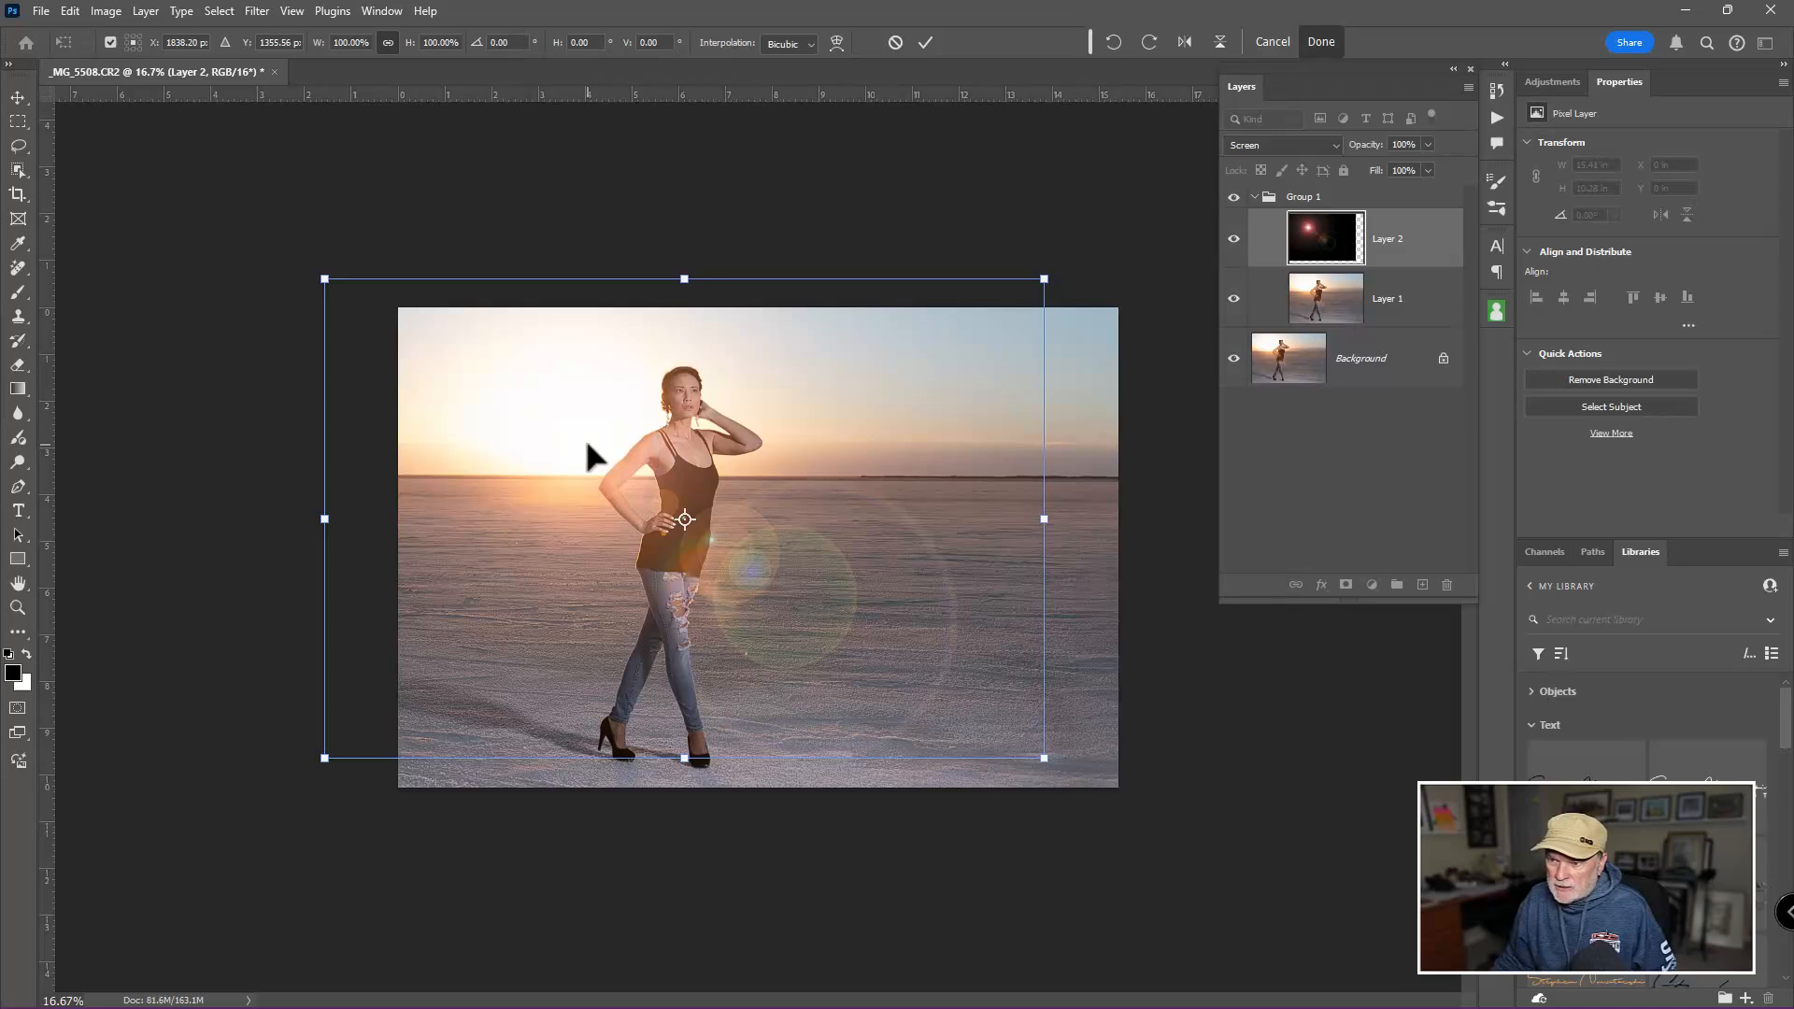
pyautogui.moveTo(685, 518); pyautogui.dragTo(588, 436)
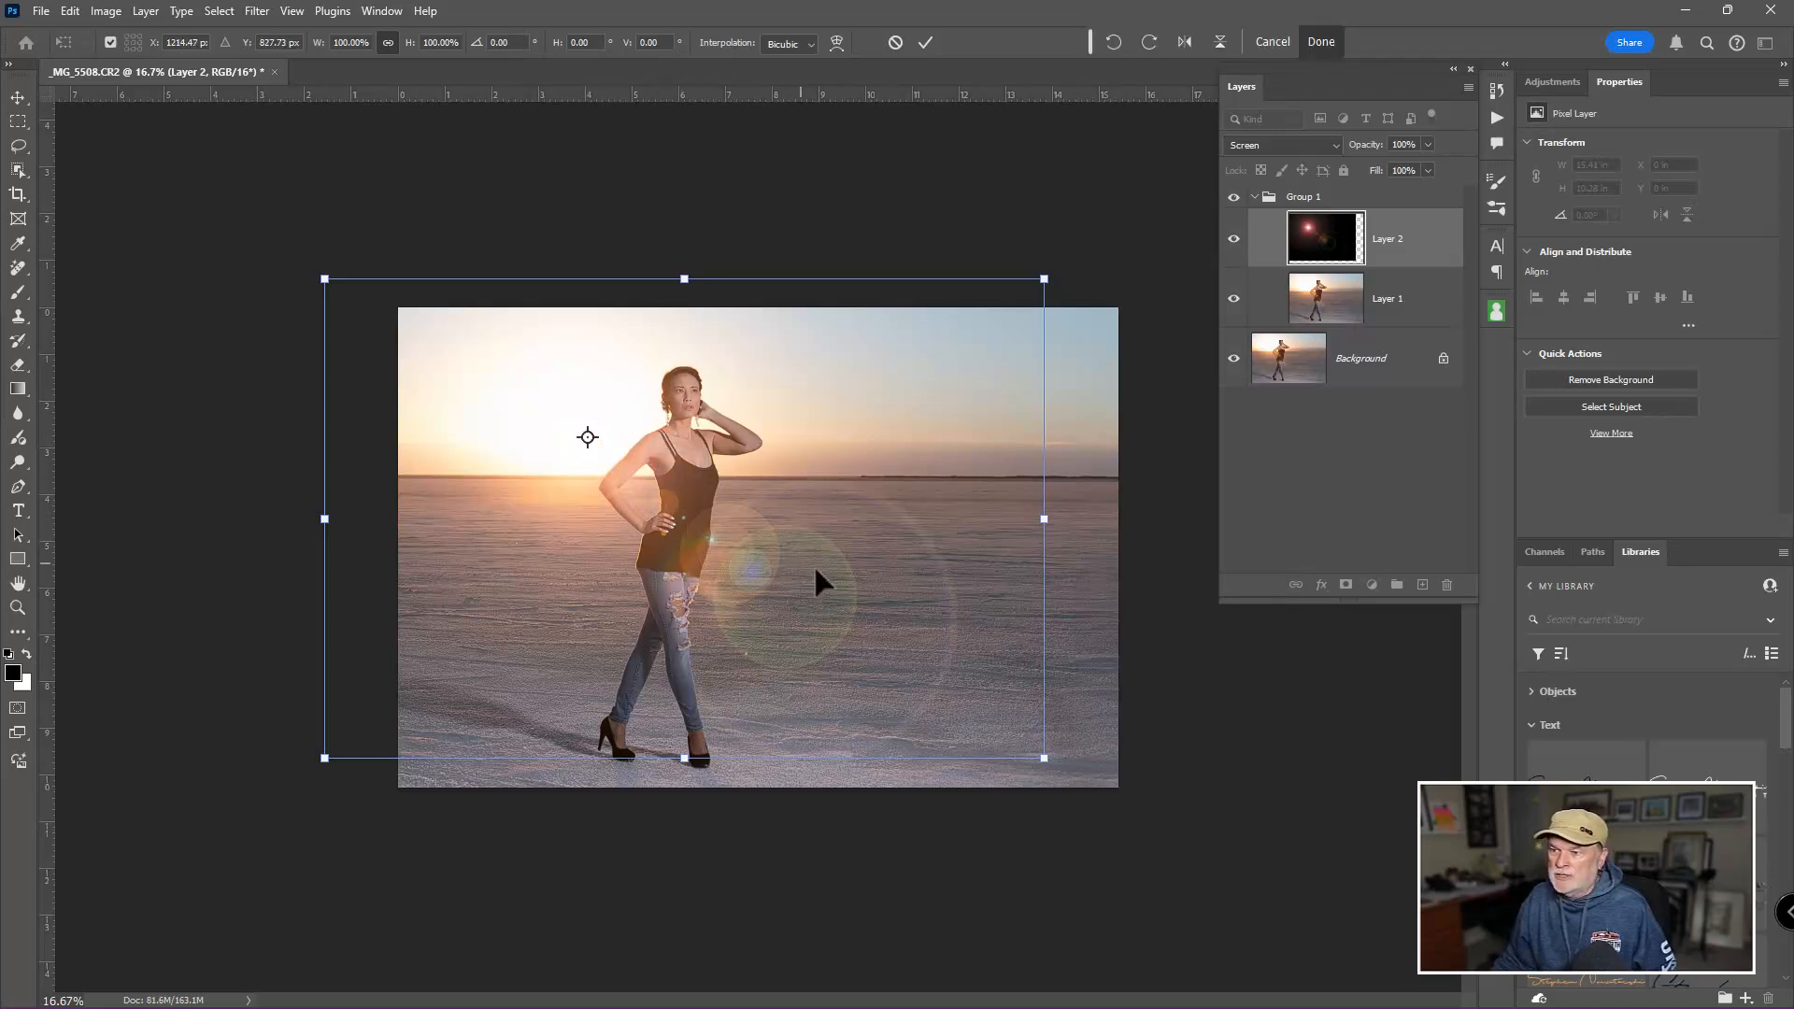
pyautogui.moveTo(1065, 769); pyautogui.dragTo(1017, 889)
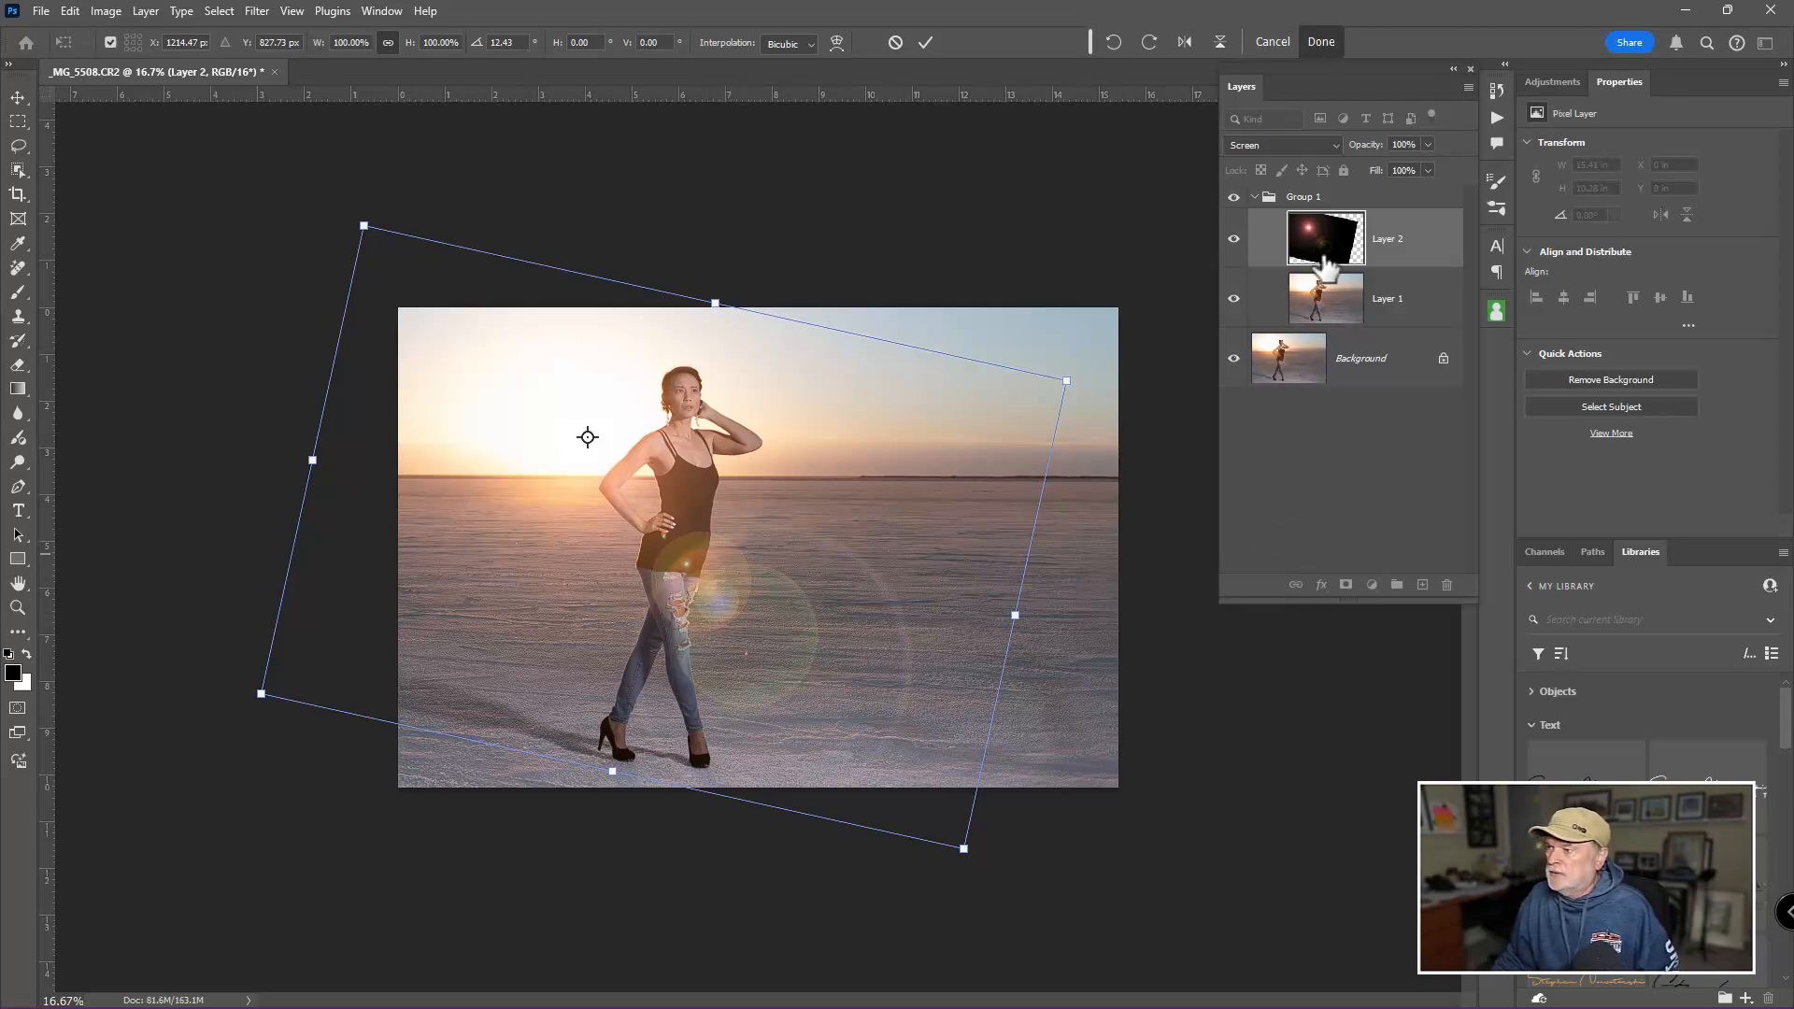
pyautogui.press('Return')
pyautogui.press('b')
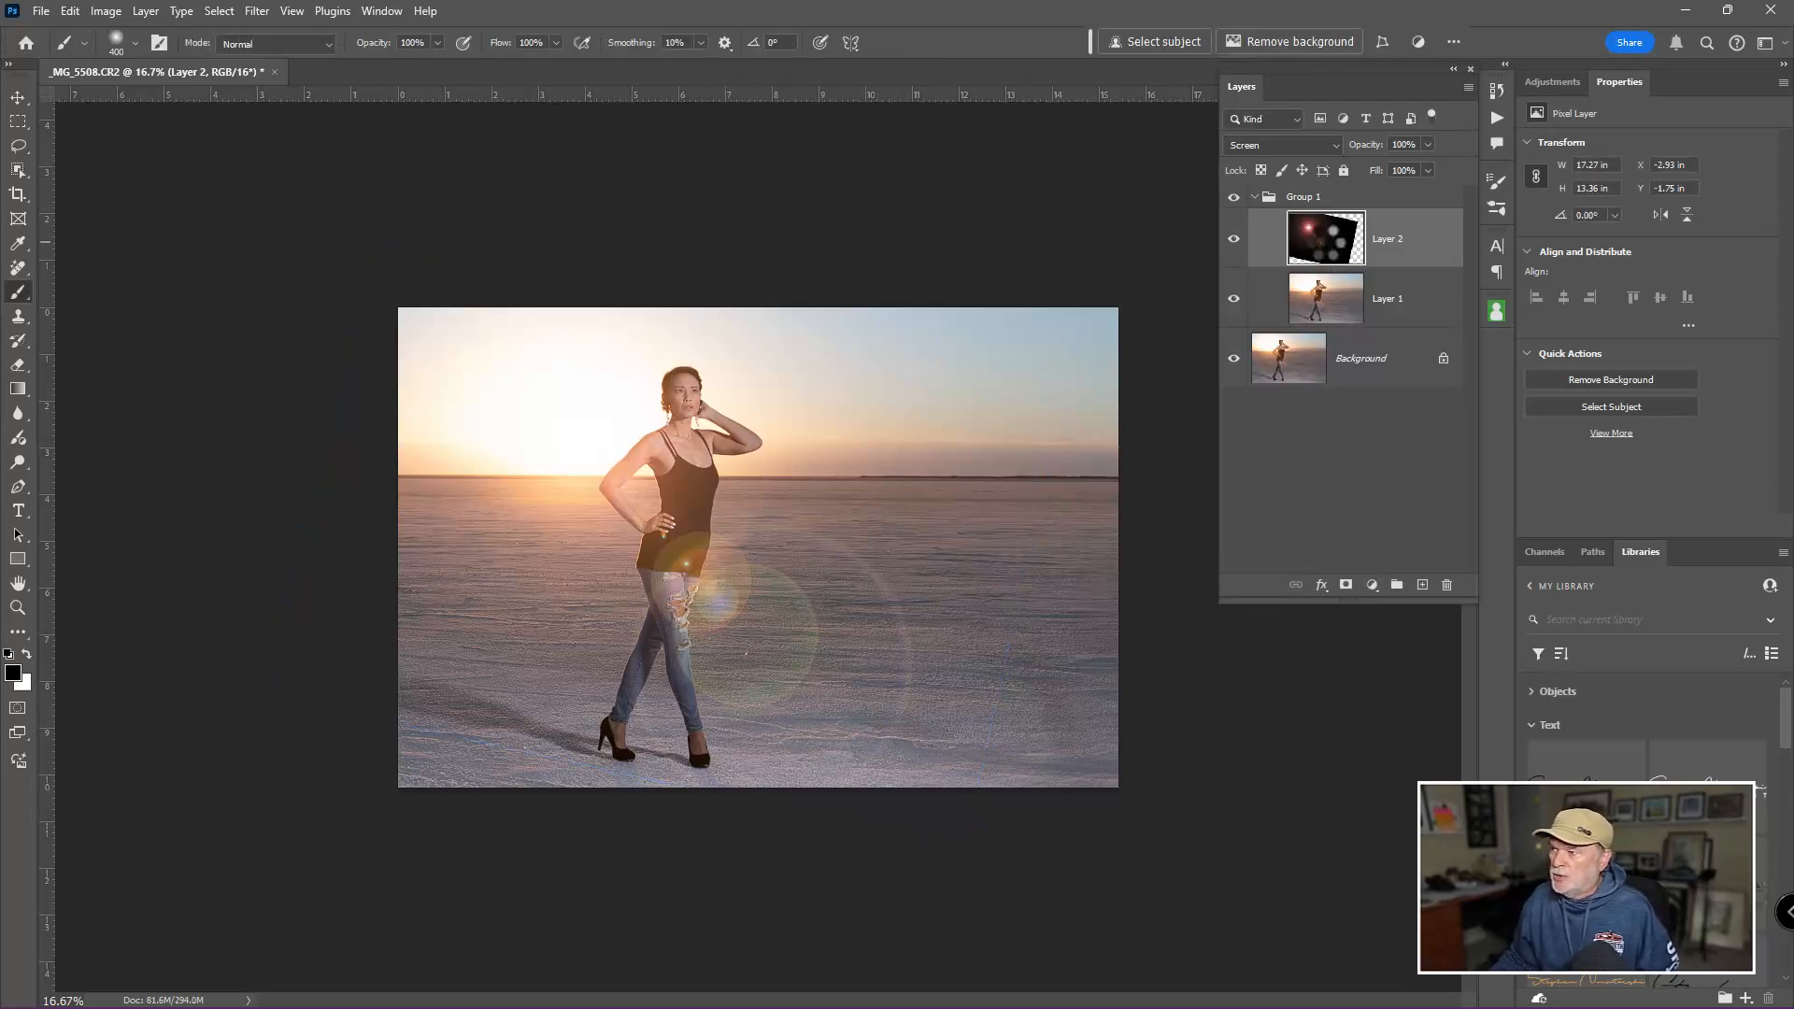
# Stamp all visible layers into a new merged layer at the top of the group
pyautogui.moveTo(1328, 252); pyautogui.dragTo(1305, 584)
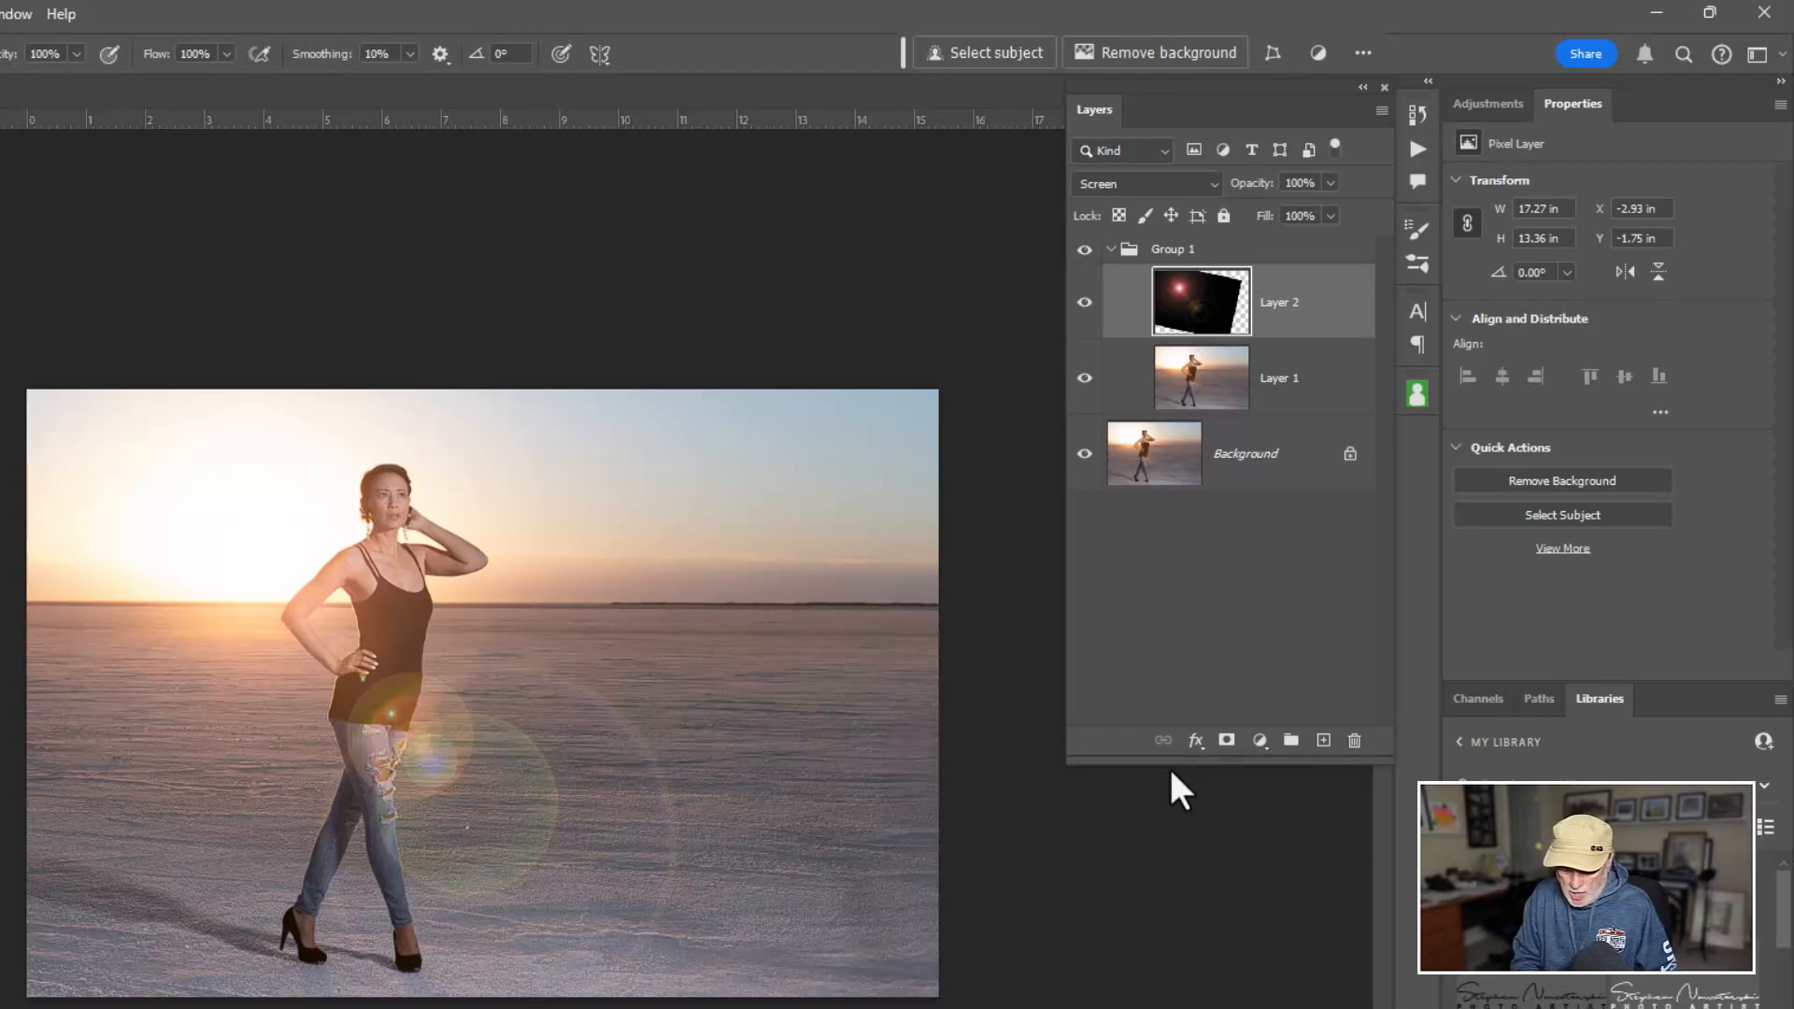
pyautogui.hotkey('ctrl', 'shift', 'alt', 'e')
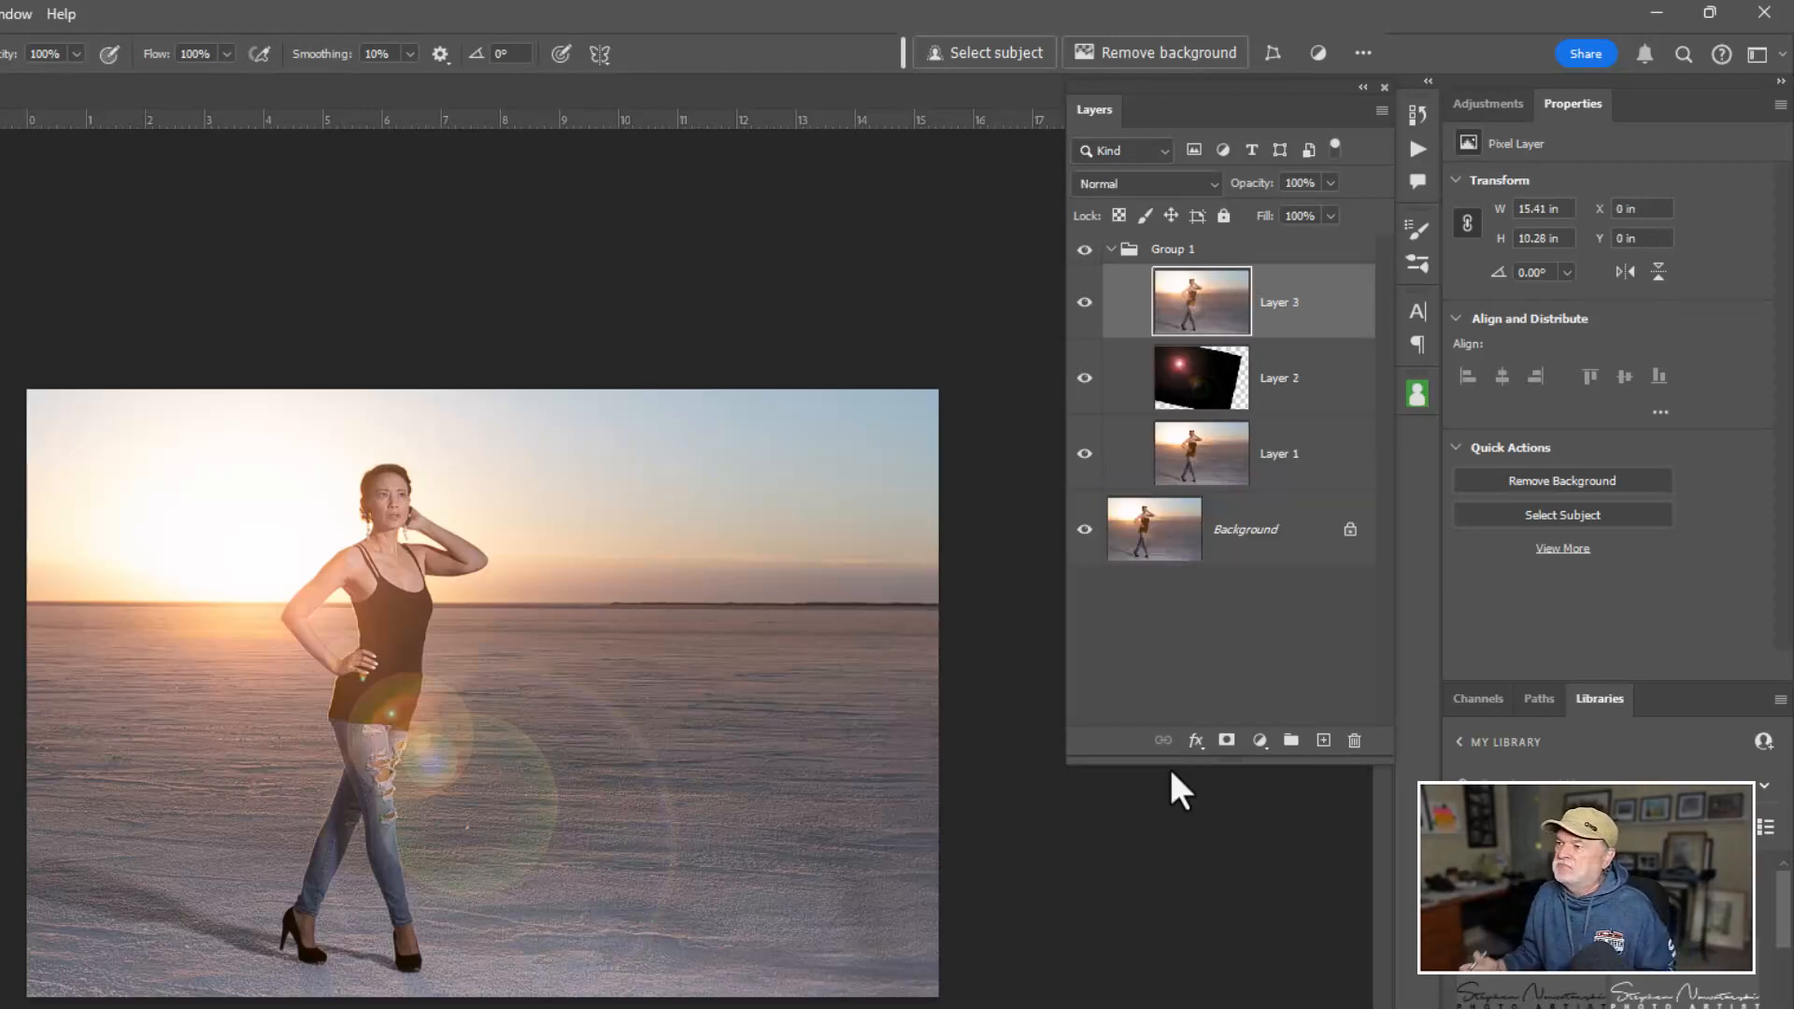
pyautogui.hotkey('ctrl', 'shift', 'a')
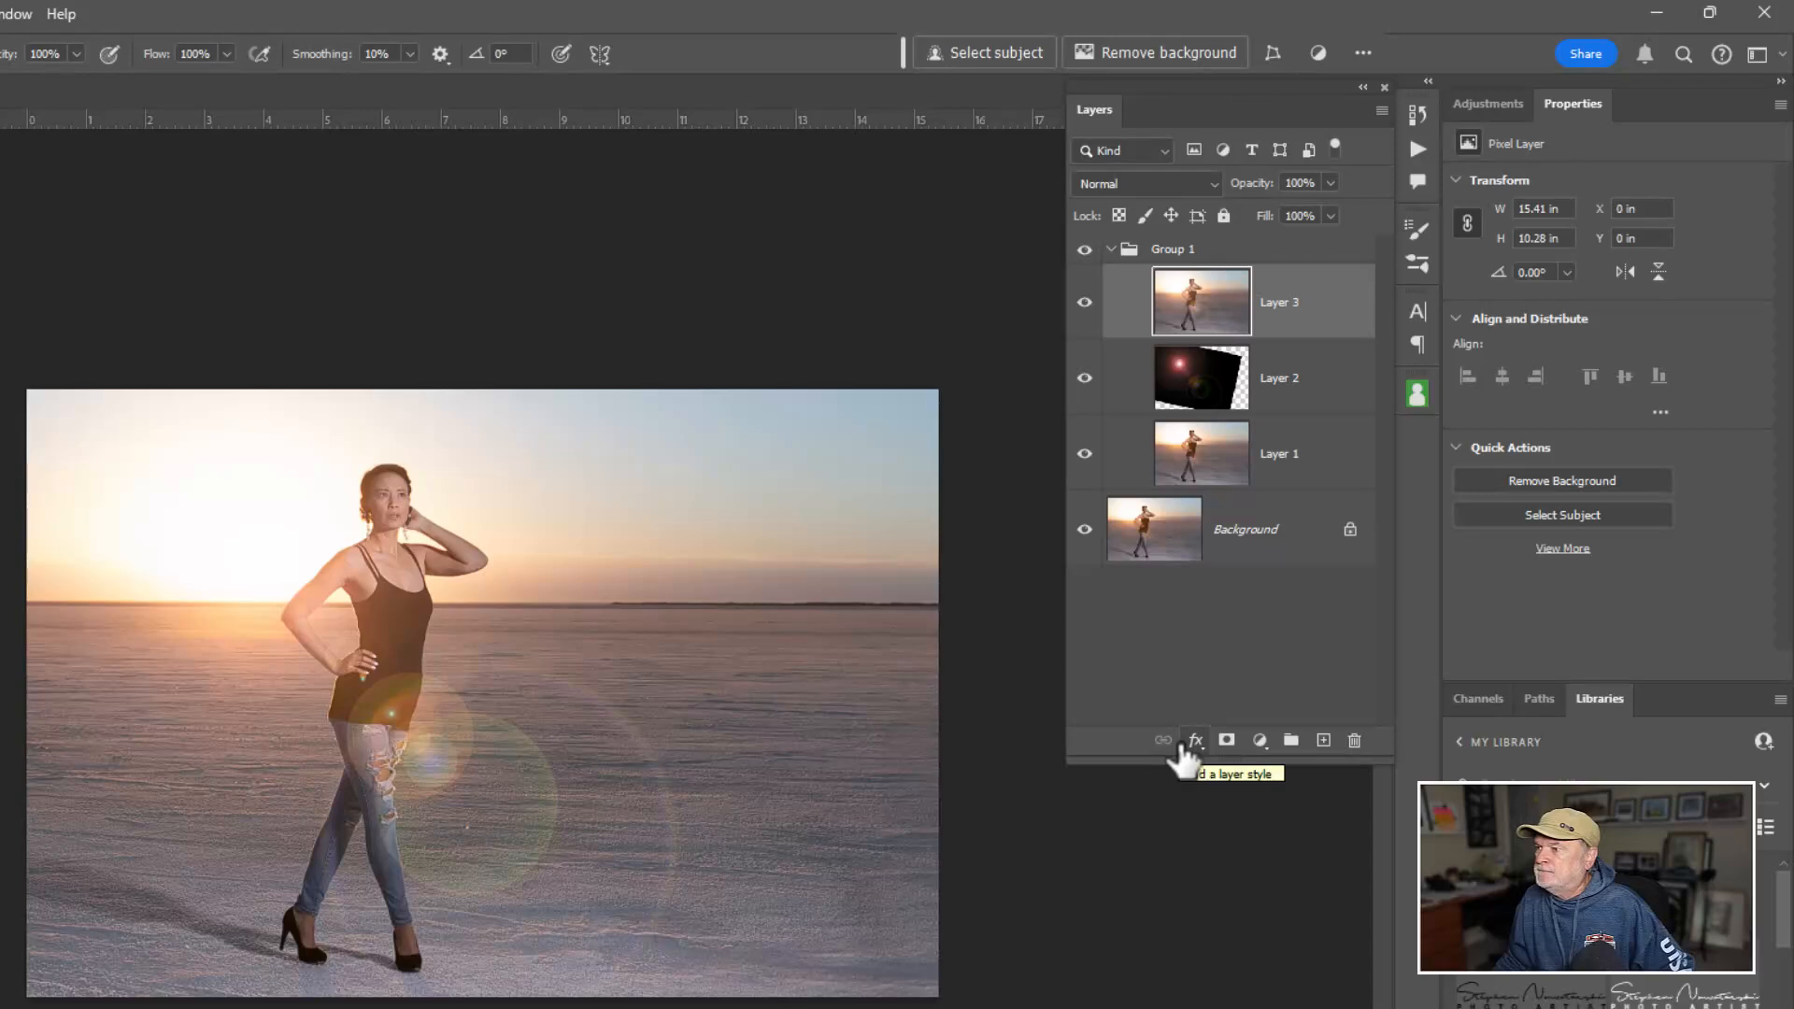
# Set the merged layer's blend mode to Multiply and its opacity to 73%
pyautogui.click(1193, 184)
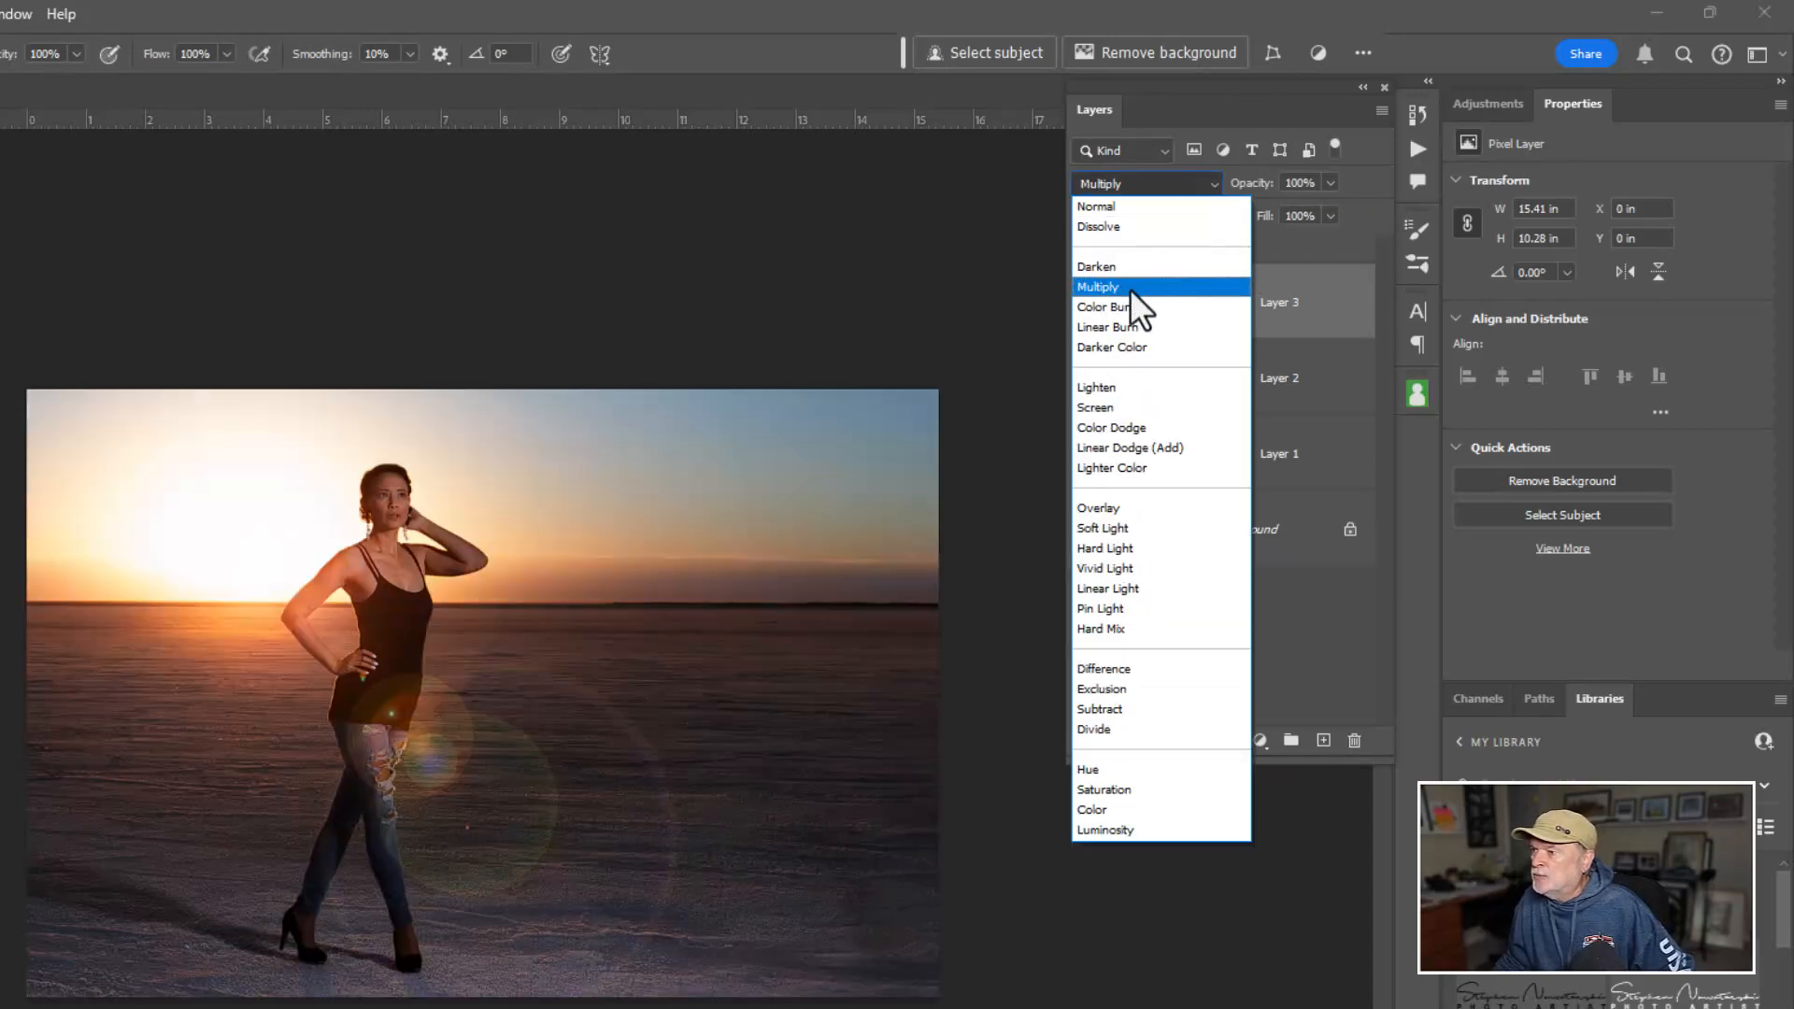
pyautogui.click(1130, 289)
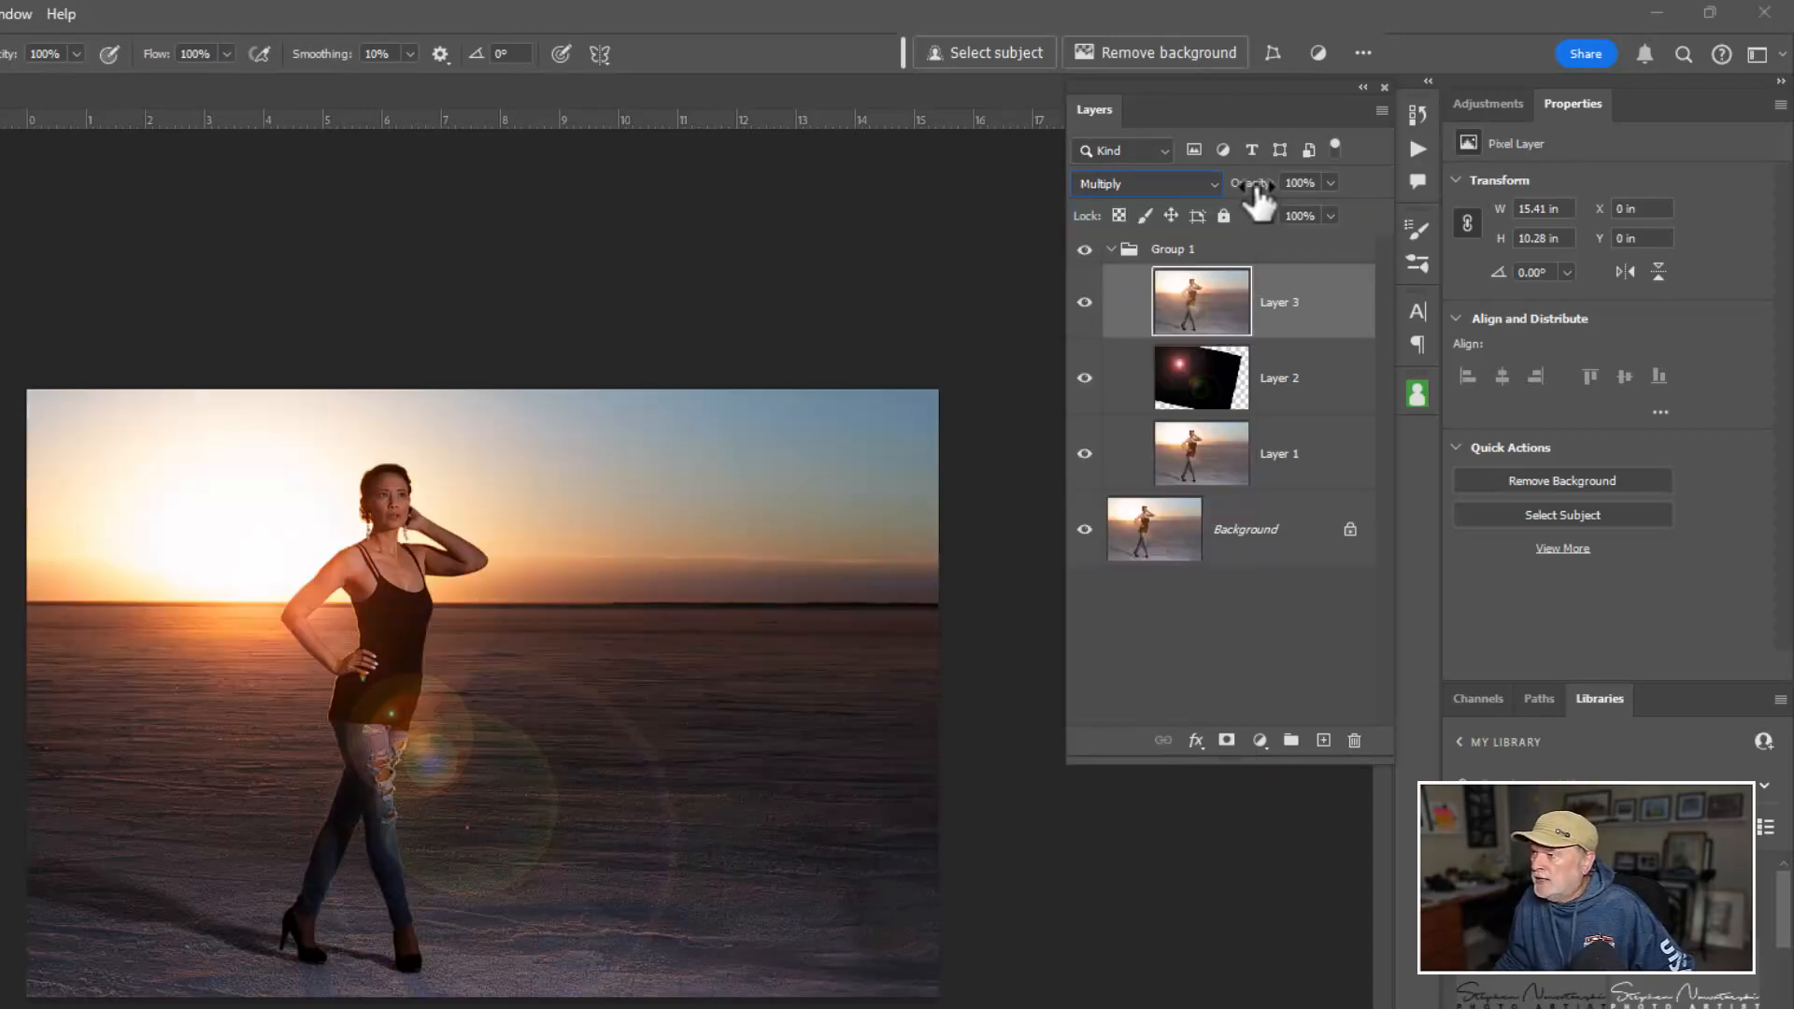
pyautogui.moveTo(1252, 186); pyautogui.dragTo(1241, 187)
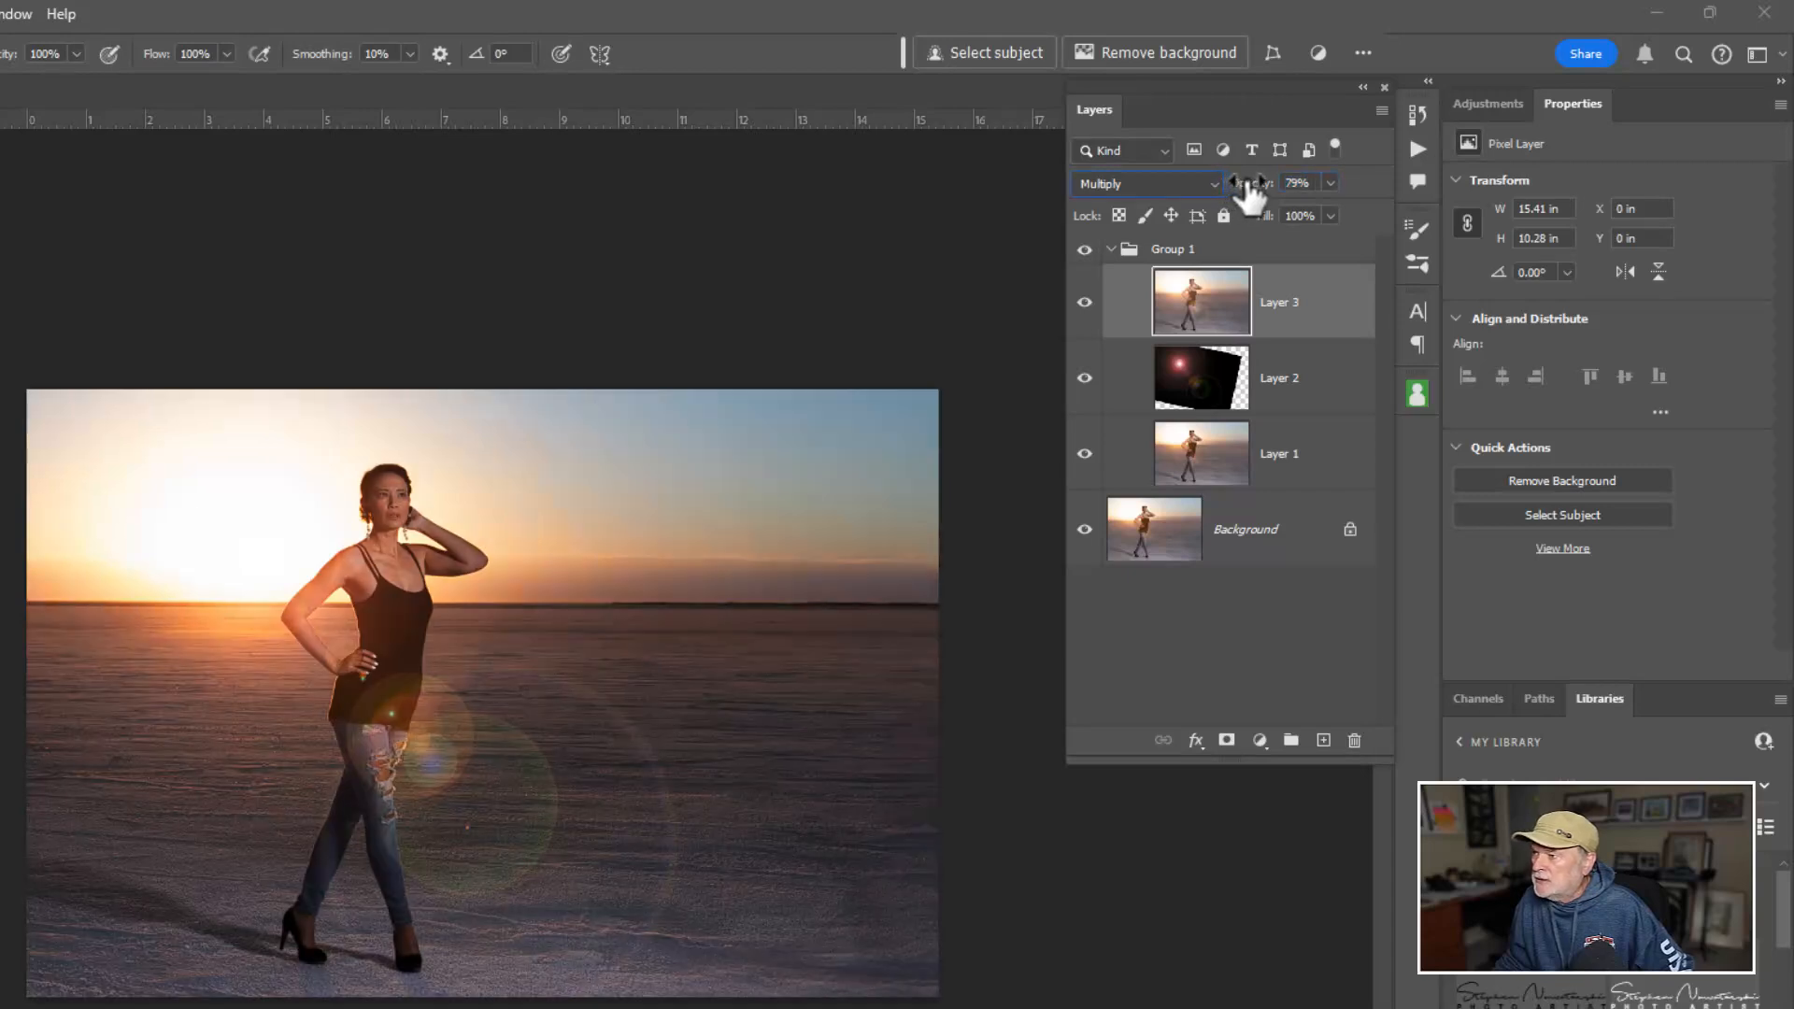
pyautogui.click(1220, 190)
pyautogui.click(1250, 187)
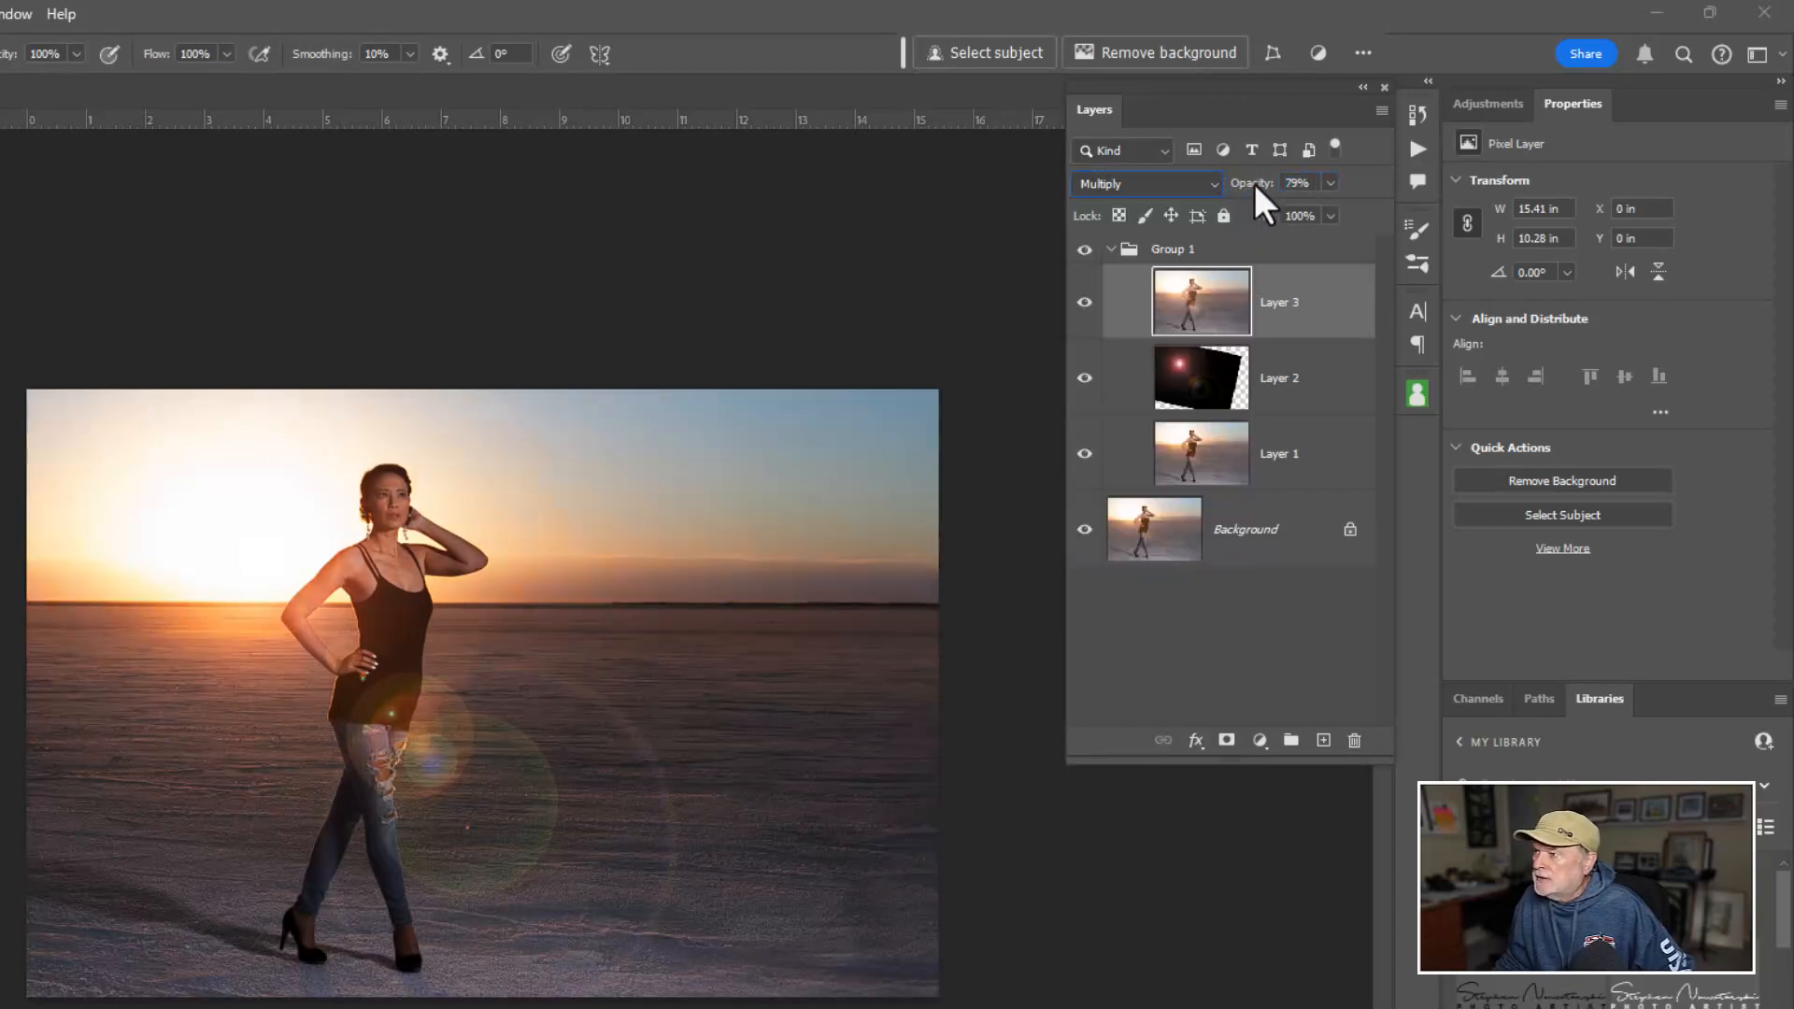
pyautogui.moveTo(1256, 184); pyautogui.dragTo(1249, 184)
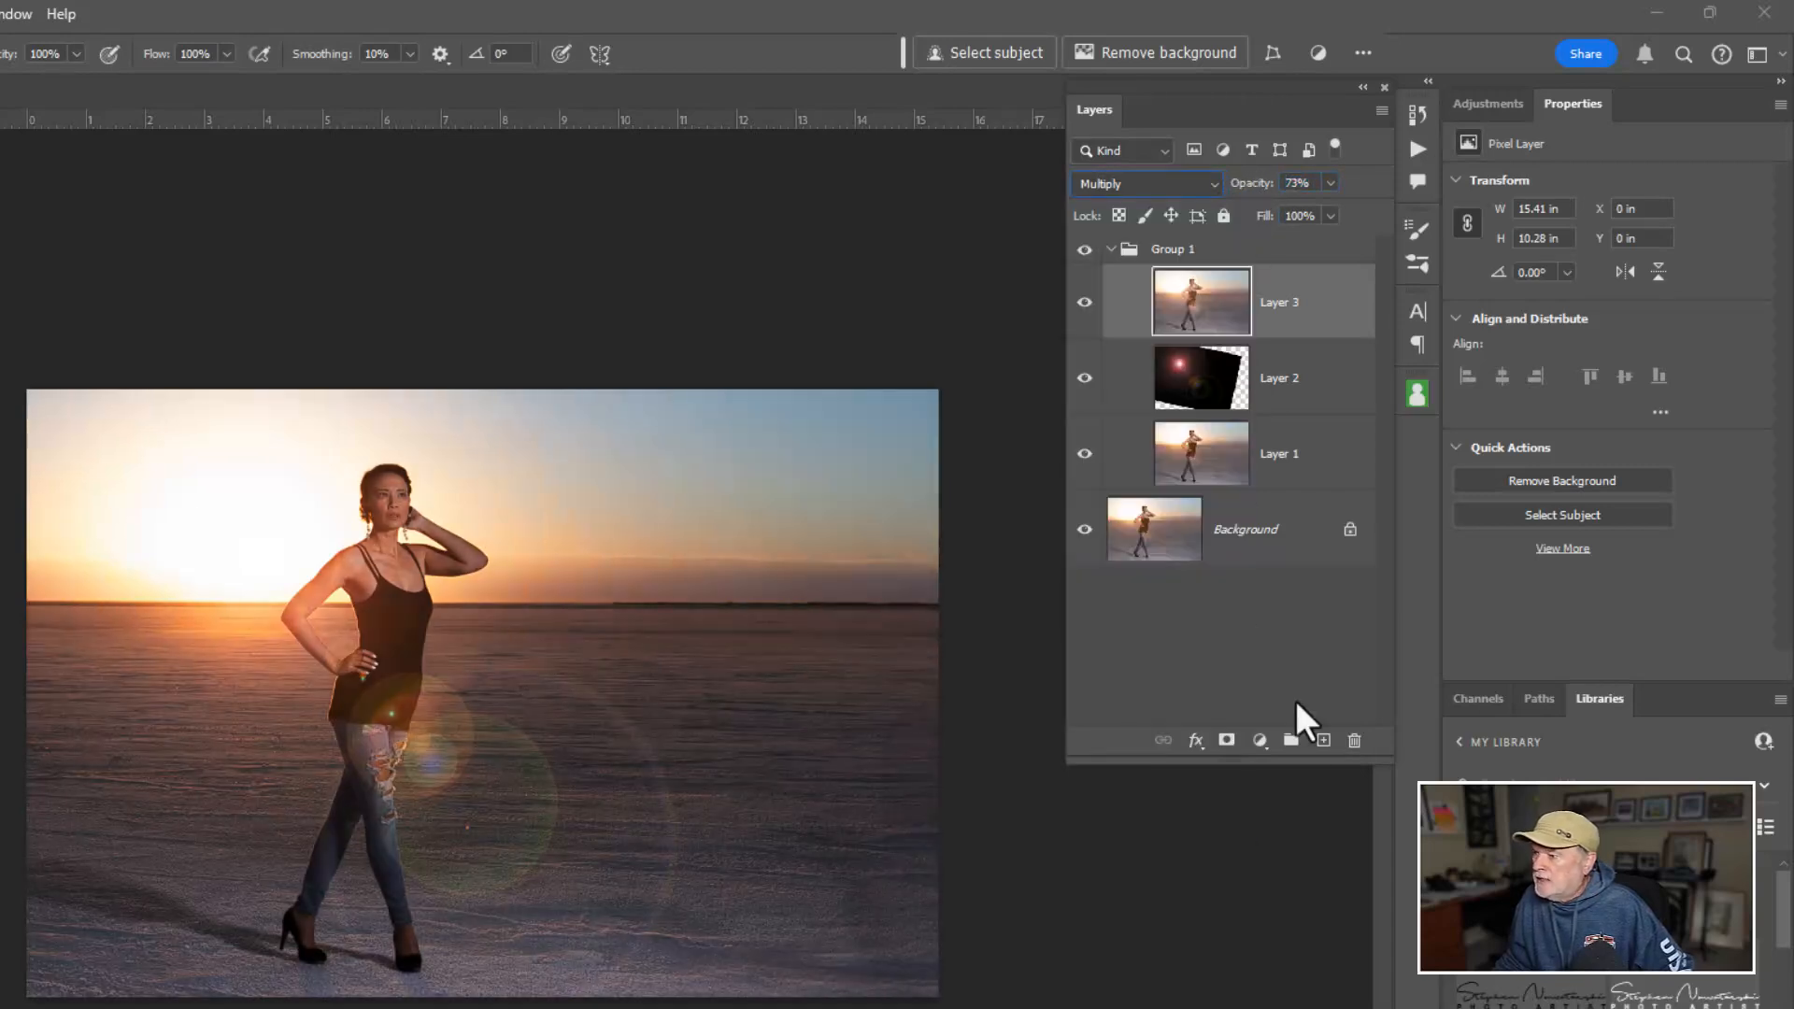
# Add a mask to the Multiply layer and paint black at 30% brush opacity over the woman's face, raised arm and torso
pyautogui.click(1227, 740)
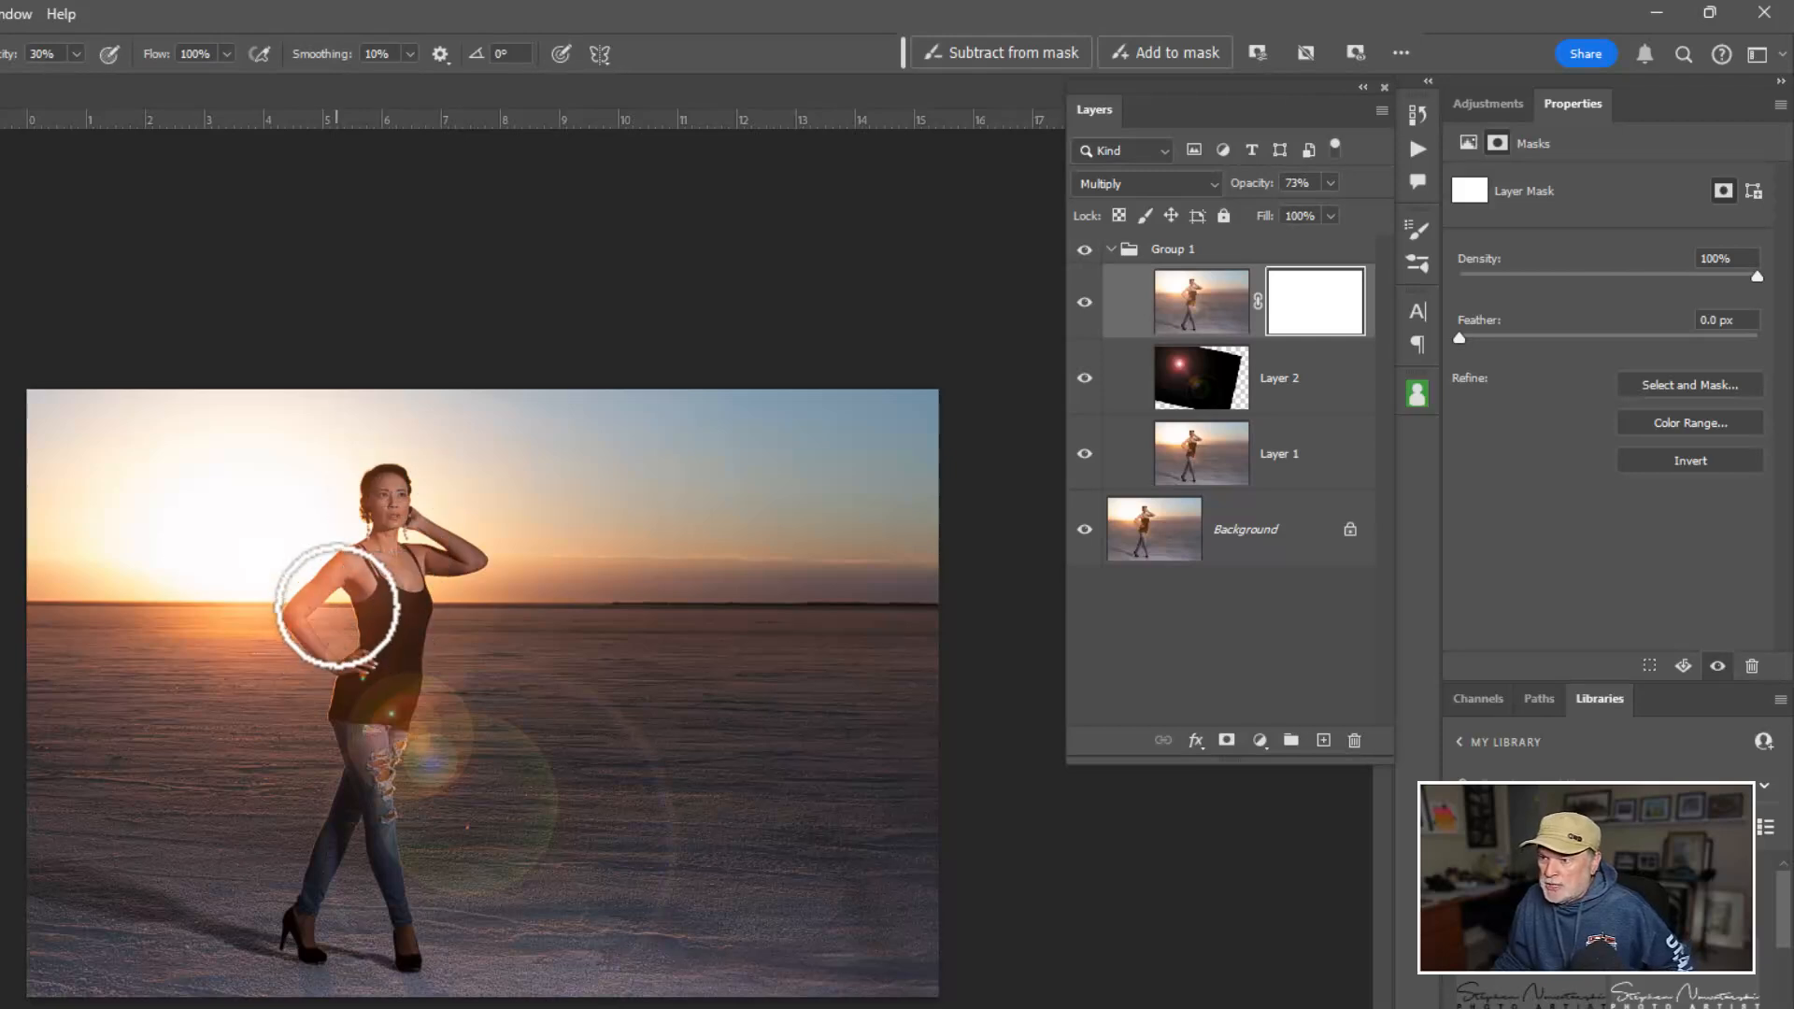
pyautogui.moveTo(340, 601)
pyautogui.mouseDown()
pyautogui.moveTo(326, 543)
pyautogui.moveTo(385, 502)
pyautogui.moveTo(391, 603)
pyautogui.moveTo(393, 514)
pyautogui.moveTo(407, 566)
pyautogui.moveTo(419, 546)
pyautogui.moveTo(452, 571)
pyautogui.moveTo(381, 525)
pyautogui.moveTo(395, 513)
pyautogui.moveTo(377, 611)
pyautogui.moveTo(400, 571)
pyautogui.moveTo(398, 643)
pyautogui.moveTo(394, 557)
pyautogui.moveTo(326, 618)
pyautogui.moveTo(386, 509)
pyautogui.moveTo(382, 597)
pyautogui.moveTo(396, 520)
pyautogui.moveTo(434, 566)
pyautogui.moveTo(462, 553)
pyautogui.moveTo(409, 568)
pyautogui.moveTo(384, 509)
pyautogui.moveTo(391, 648)
pyautogui.moveTo(389, 557)
pyautogui.moveTo(397, 621)
pyautogui.moveTo(396, 571)
pyautogui.mouseUp()
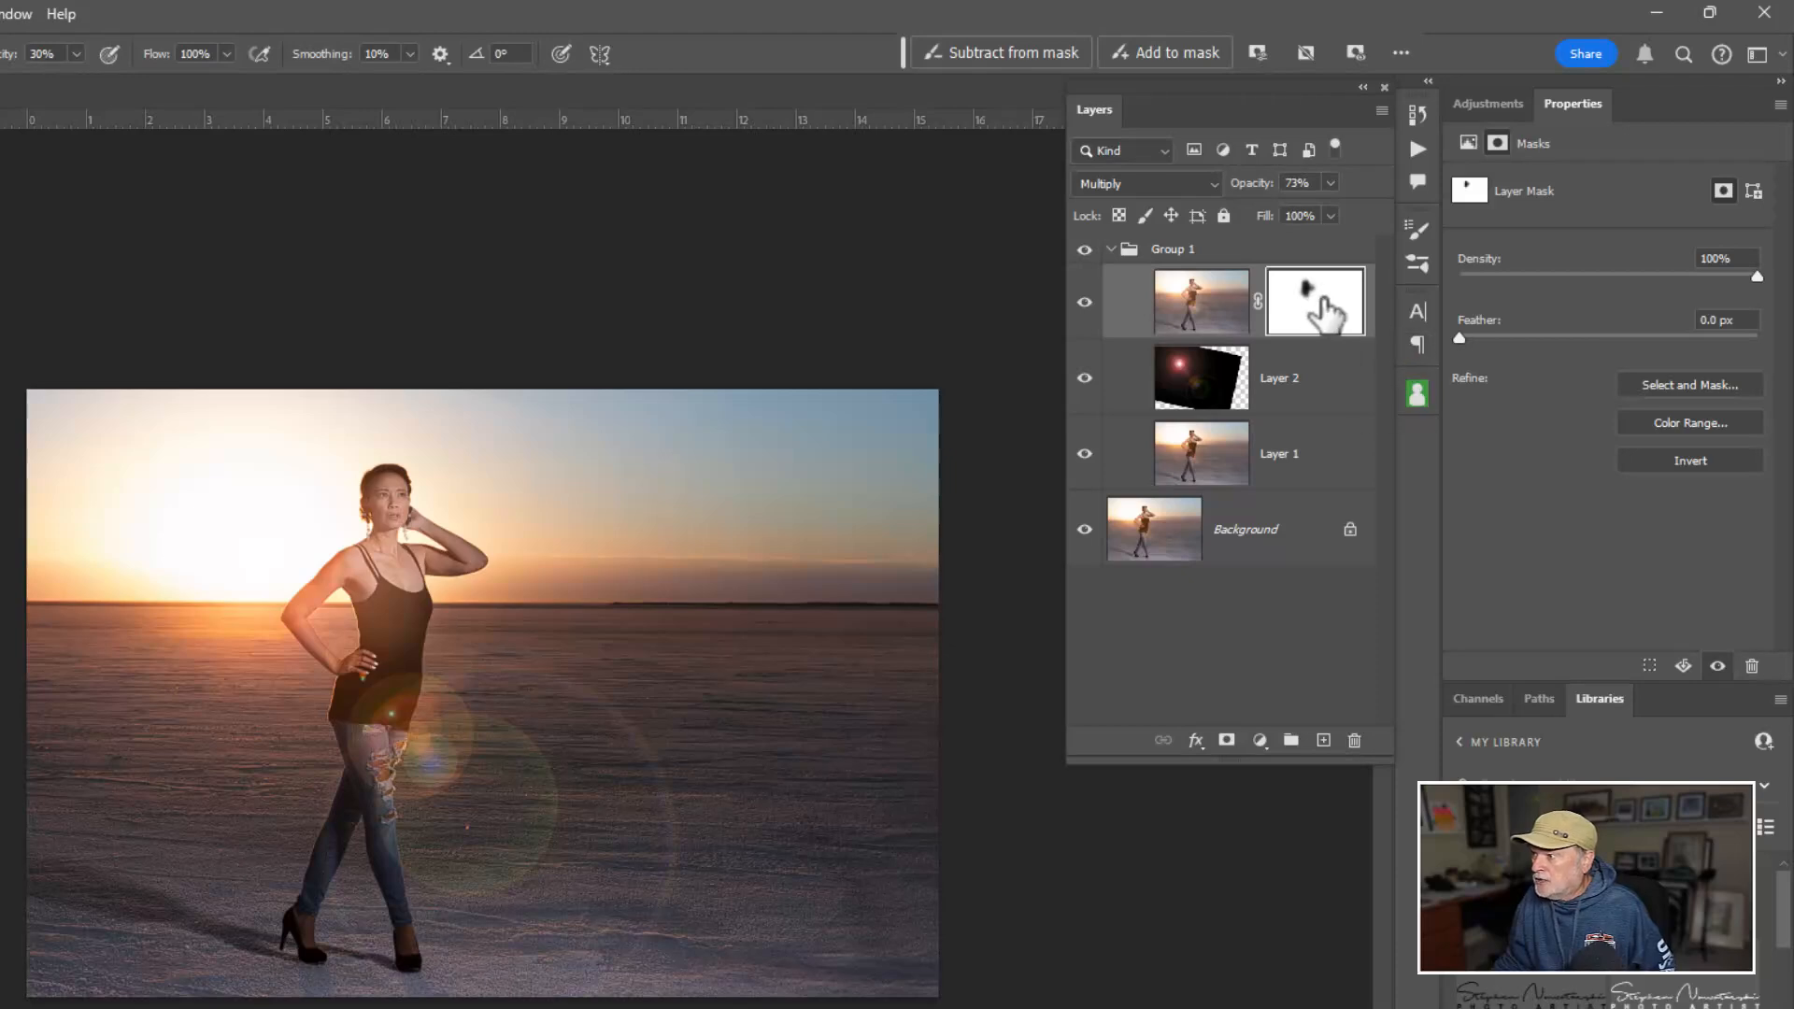
pyautogui.keyDown('alt'); pyautogui.click(1310, 294); pyautogui.keyUp('alt')
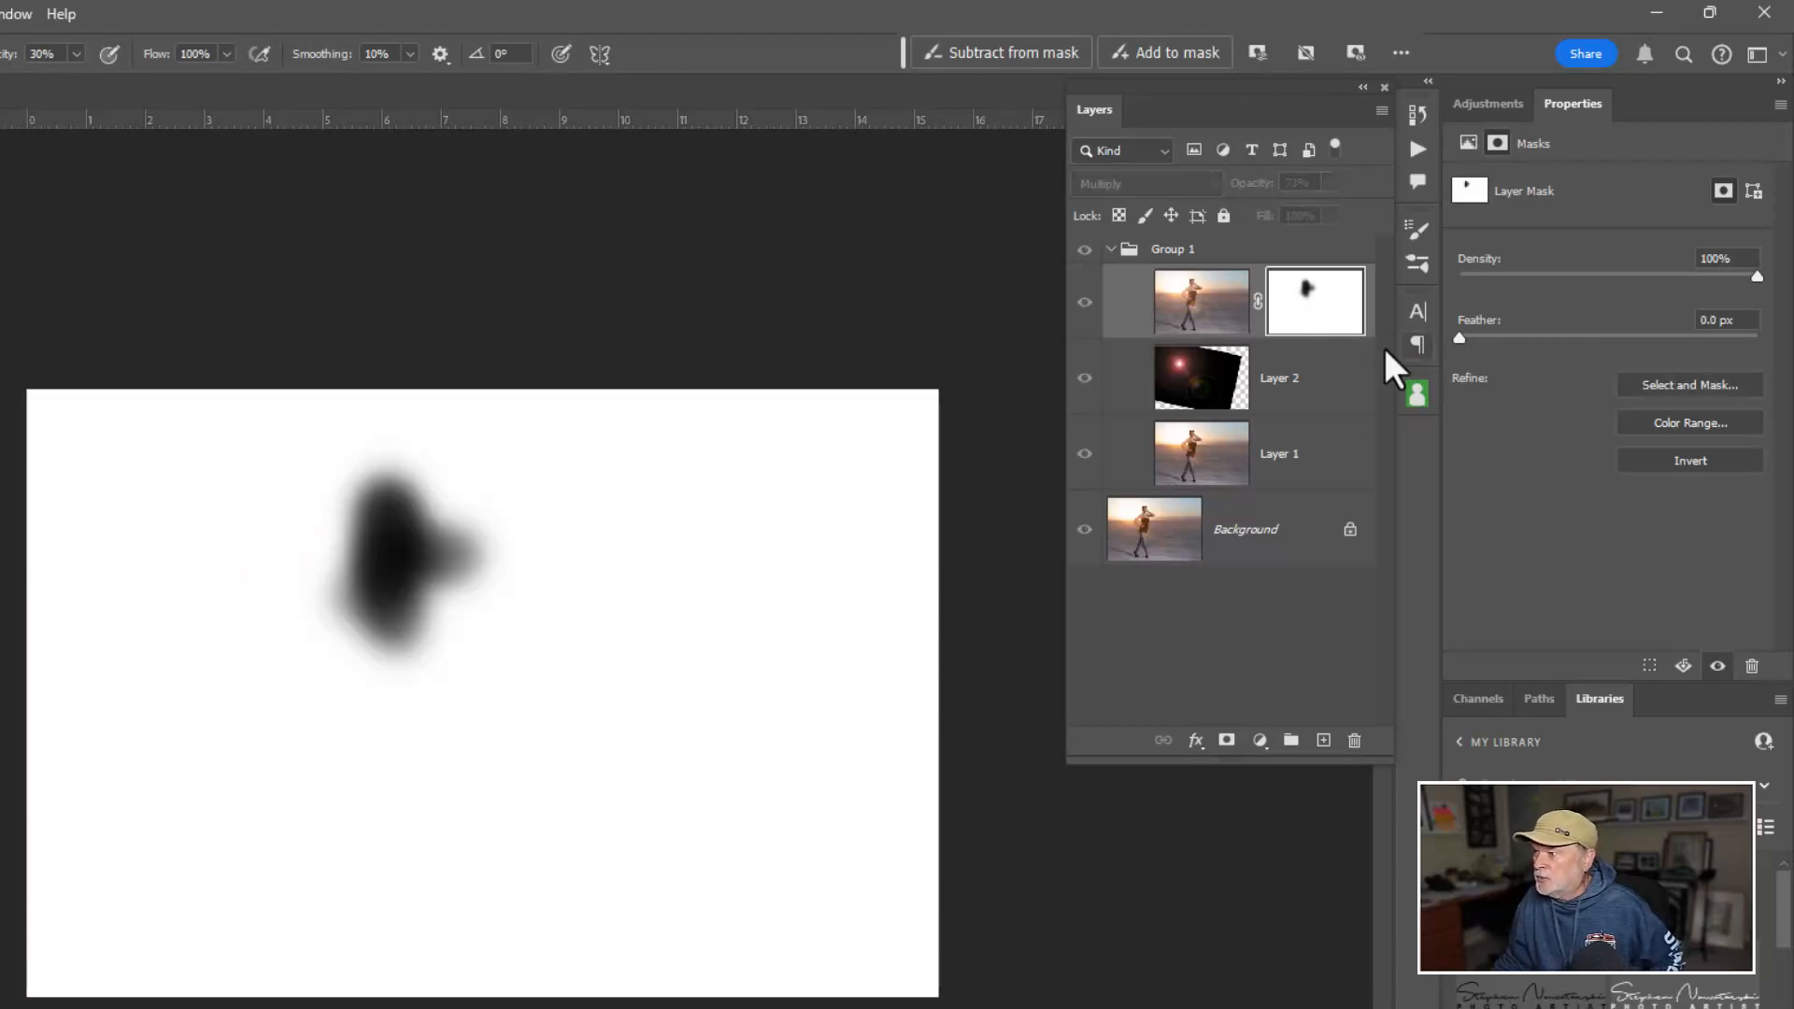
pyautogui.moveTo(412, 548)
pyautogui.mouseDown()
pyautogui.moveTo(398, 589)
pyautogui.moveTo(421, 545)
pyautogui.moveTo(385, 557)
pyautogui.moveTo(392, 598)
pyautogui.mouseUp()
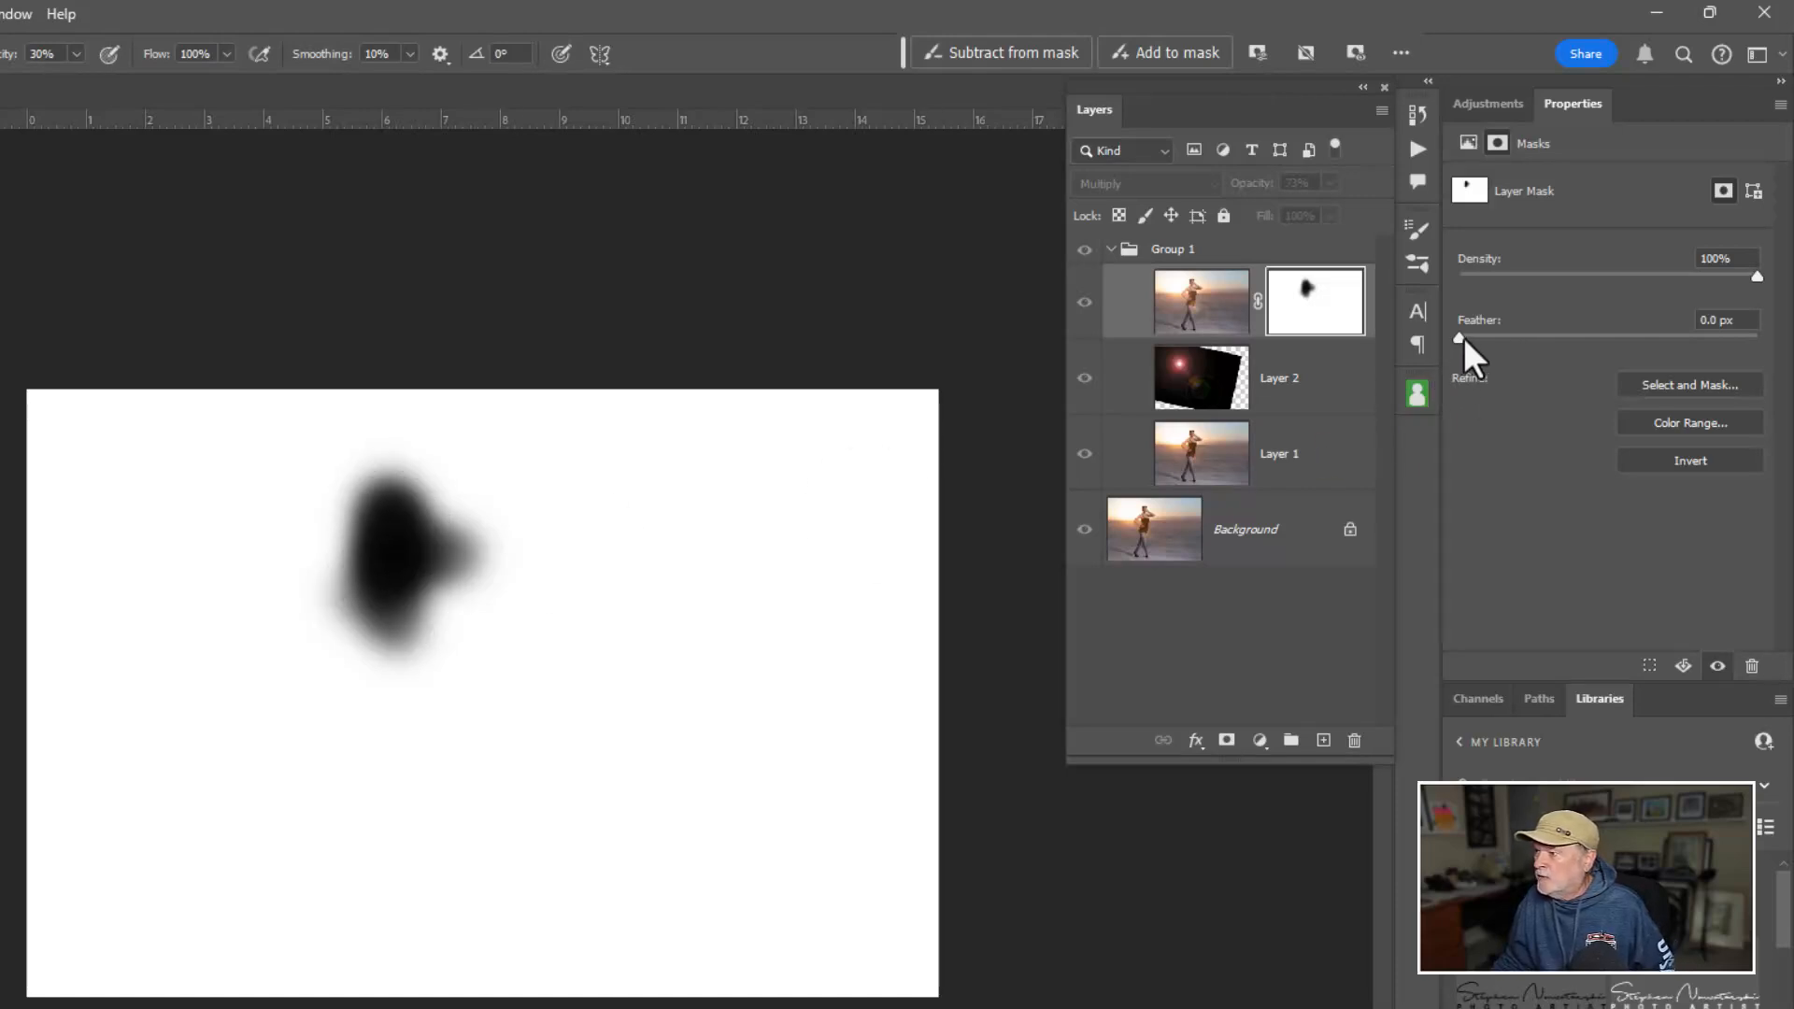
# Feather the layer mask by about 47 px and return to the normal image view
pyautogui.press('ctrl')
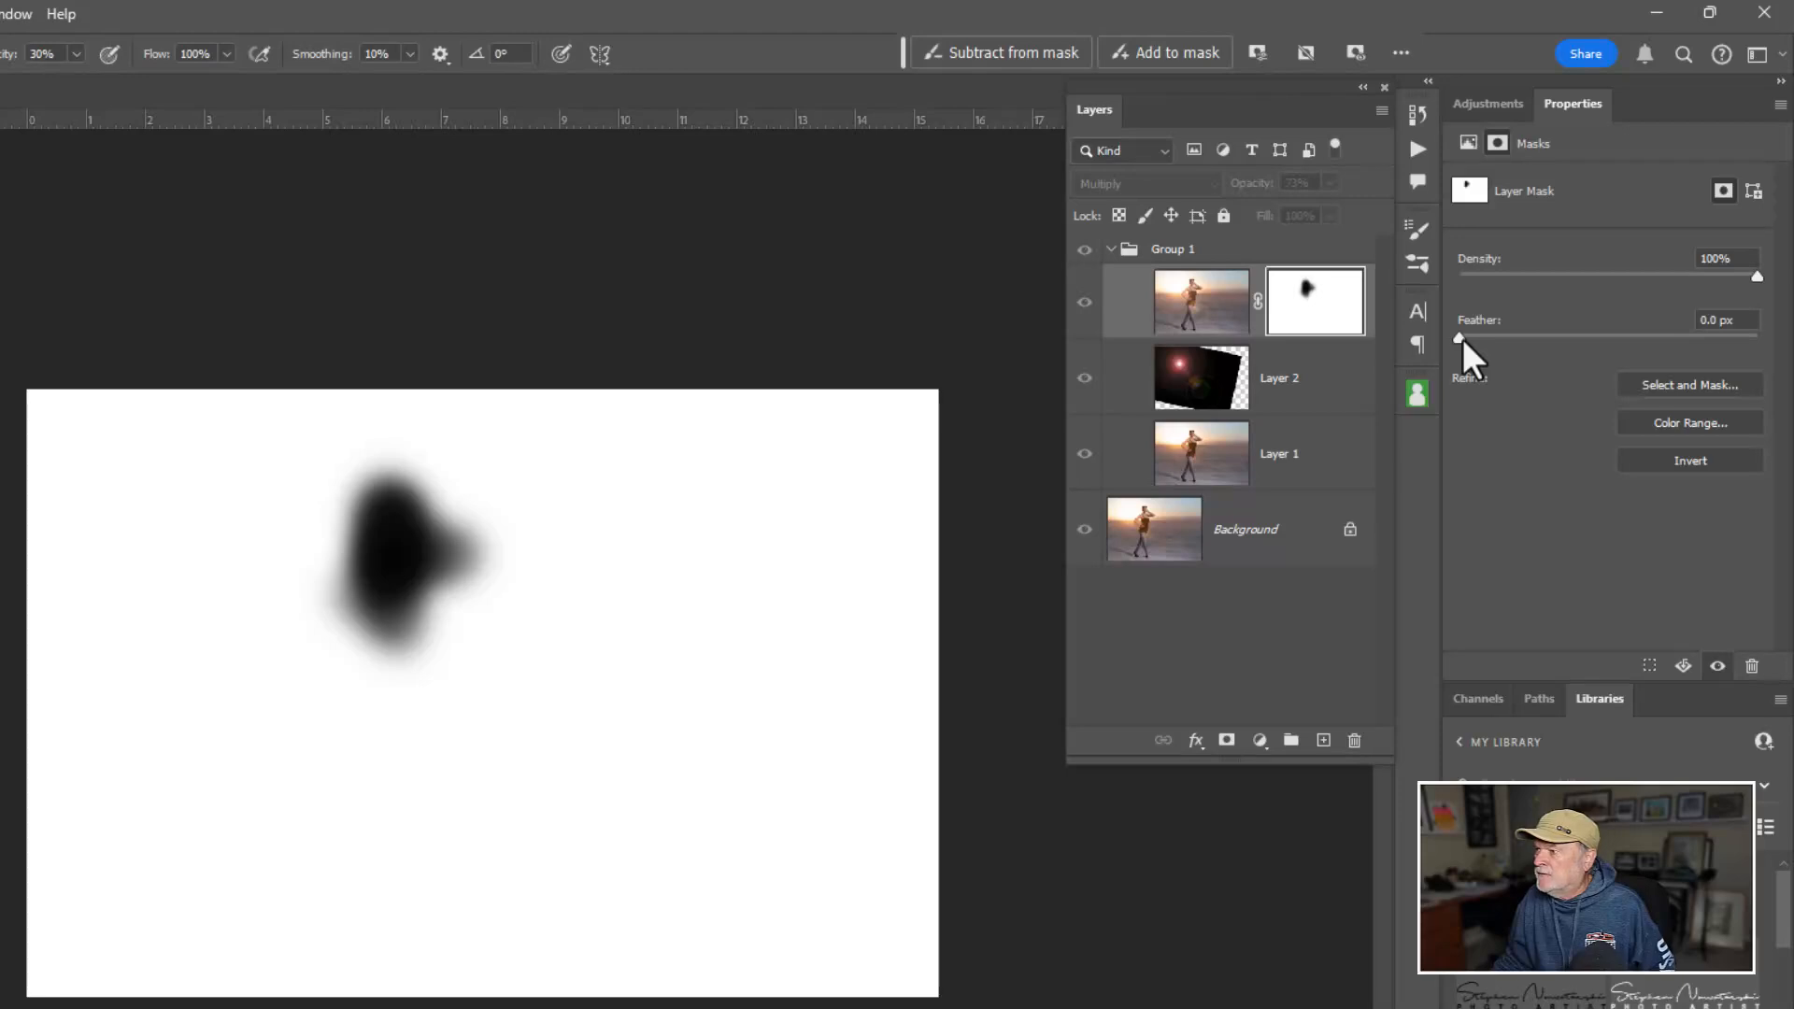
pyautogui.moveTo(1458, 337); pyautogui.dragTo(1619, 336)
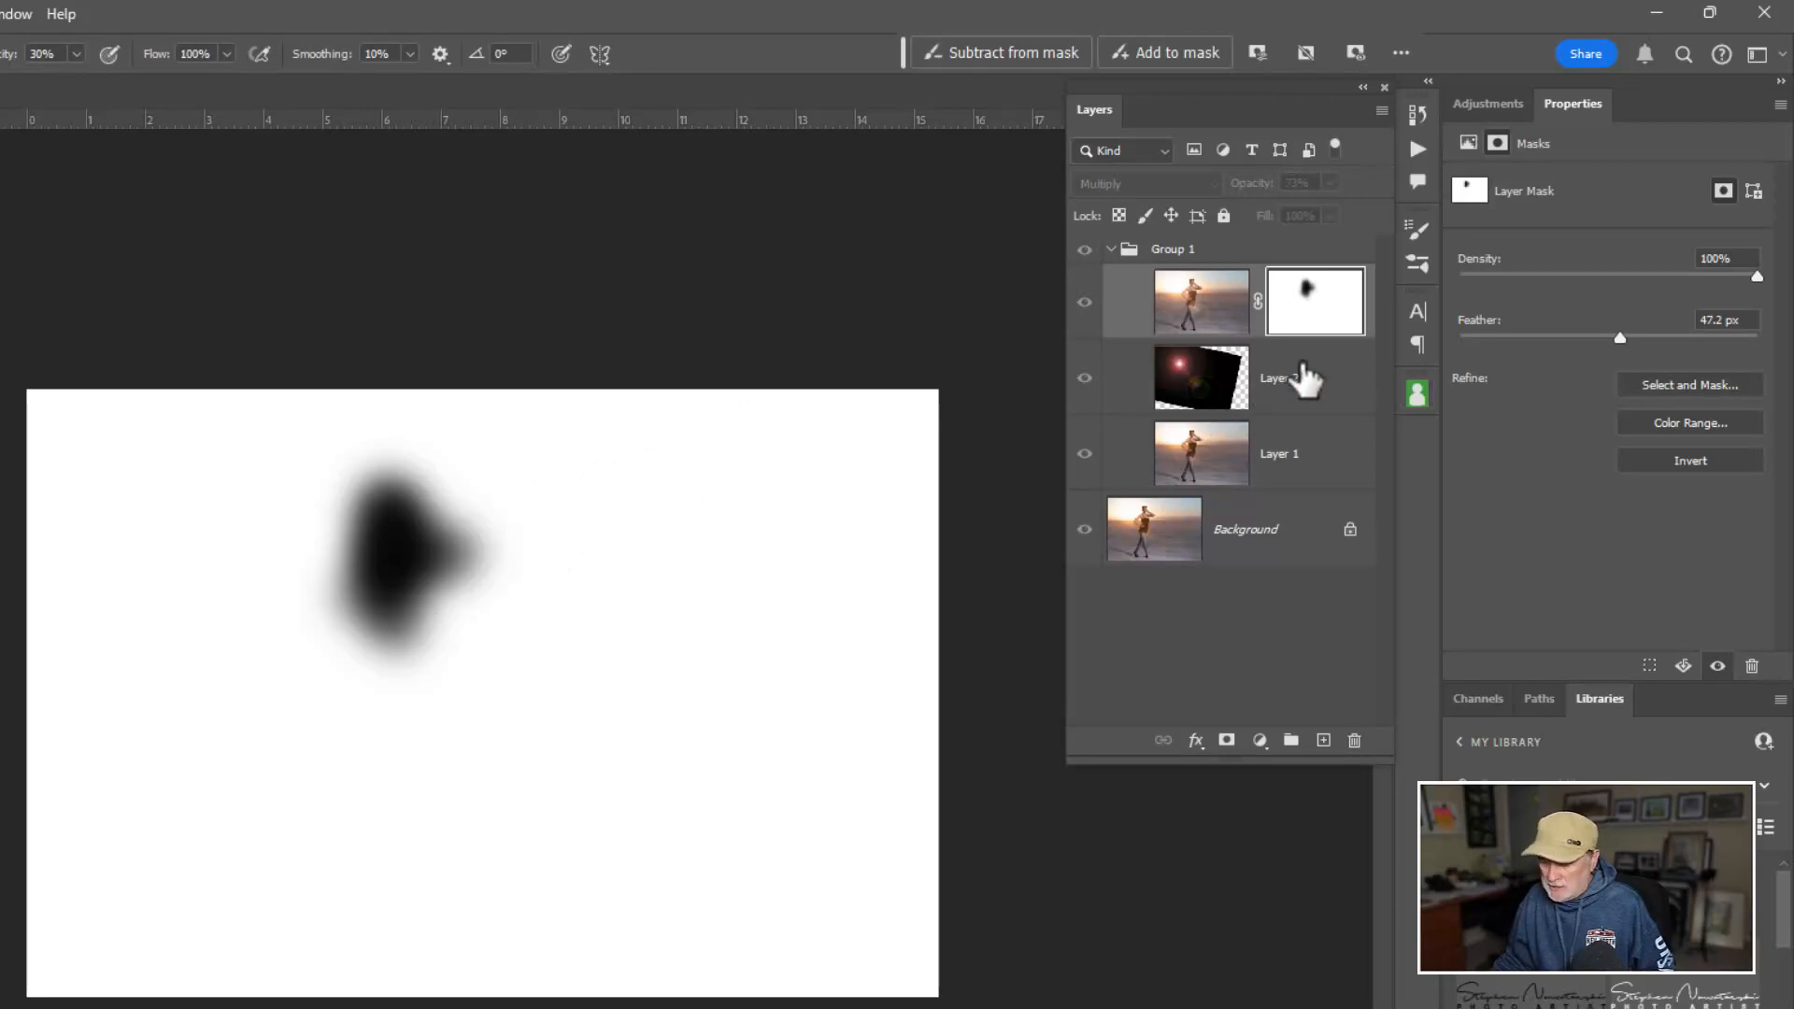
pyautogui.keyDown('alt'); pyautogui.click(1317, 304); pyautogui.keyUp('alt')
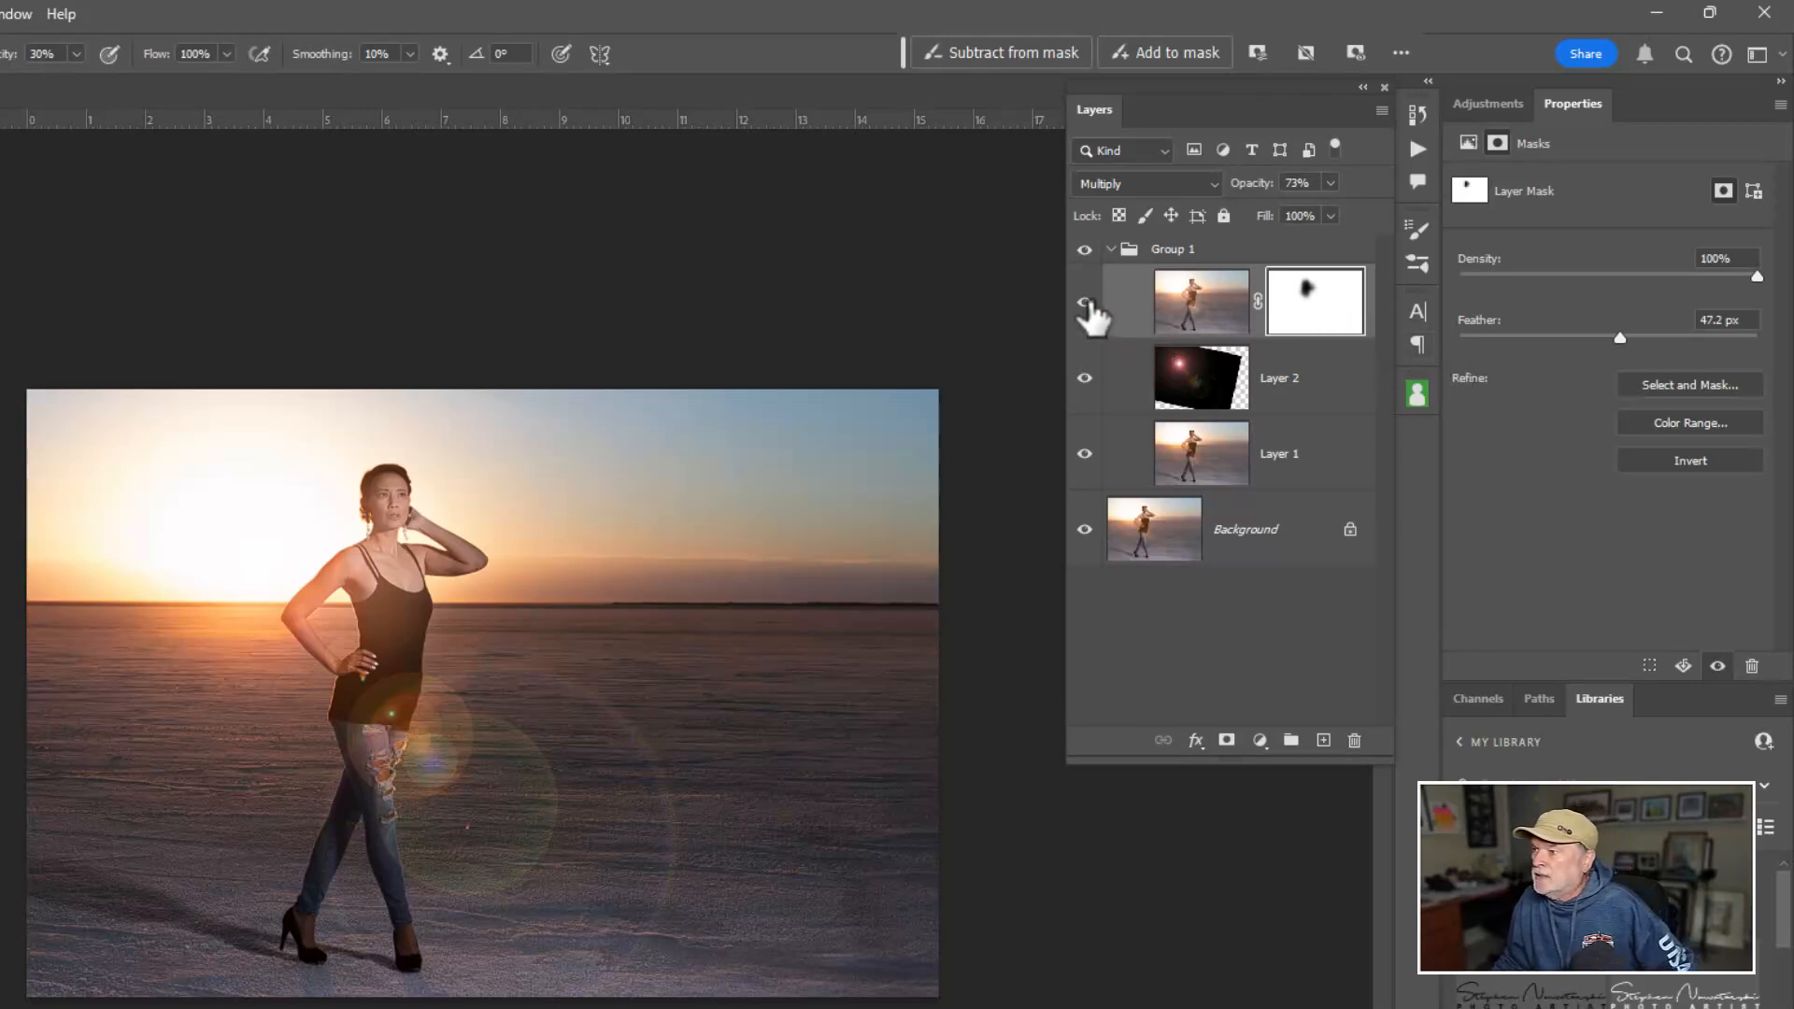
# Compare the image with and without the Multiply layer, its mask, and the whole group above the Background layer
pyautogui.click(1085, 301)
pyautogui.click(1085, 302)
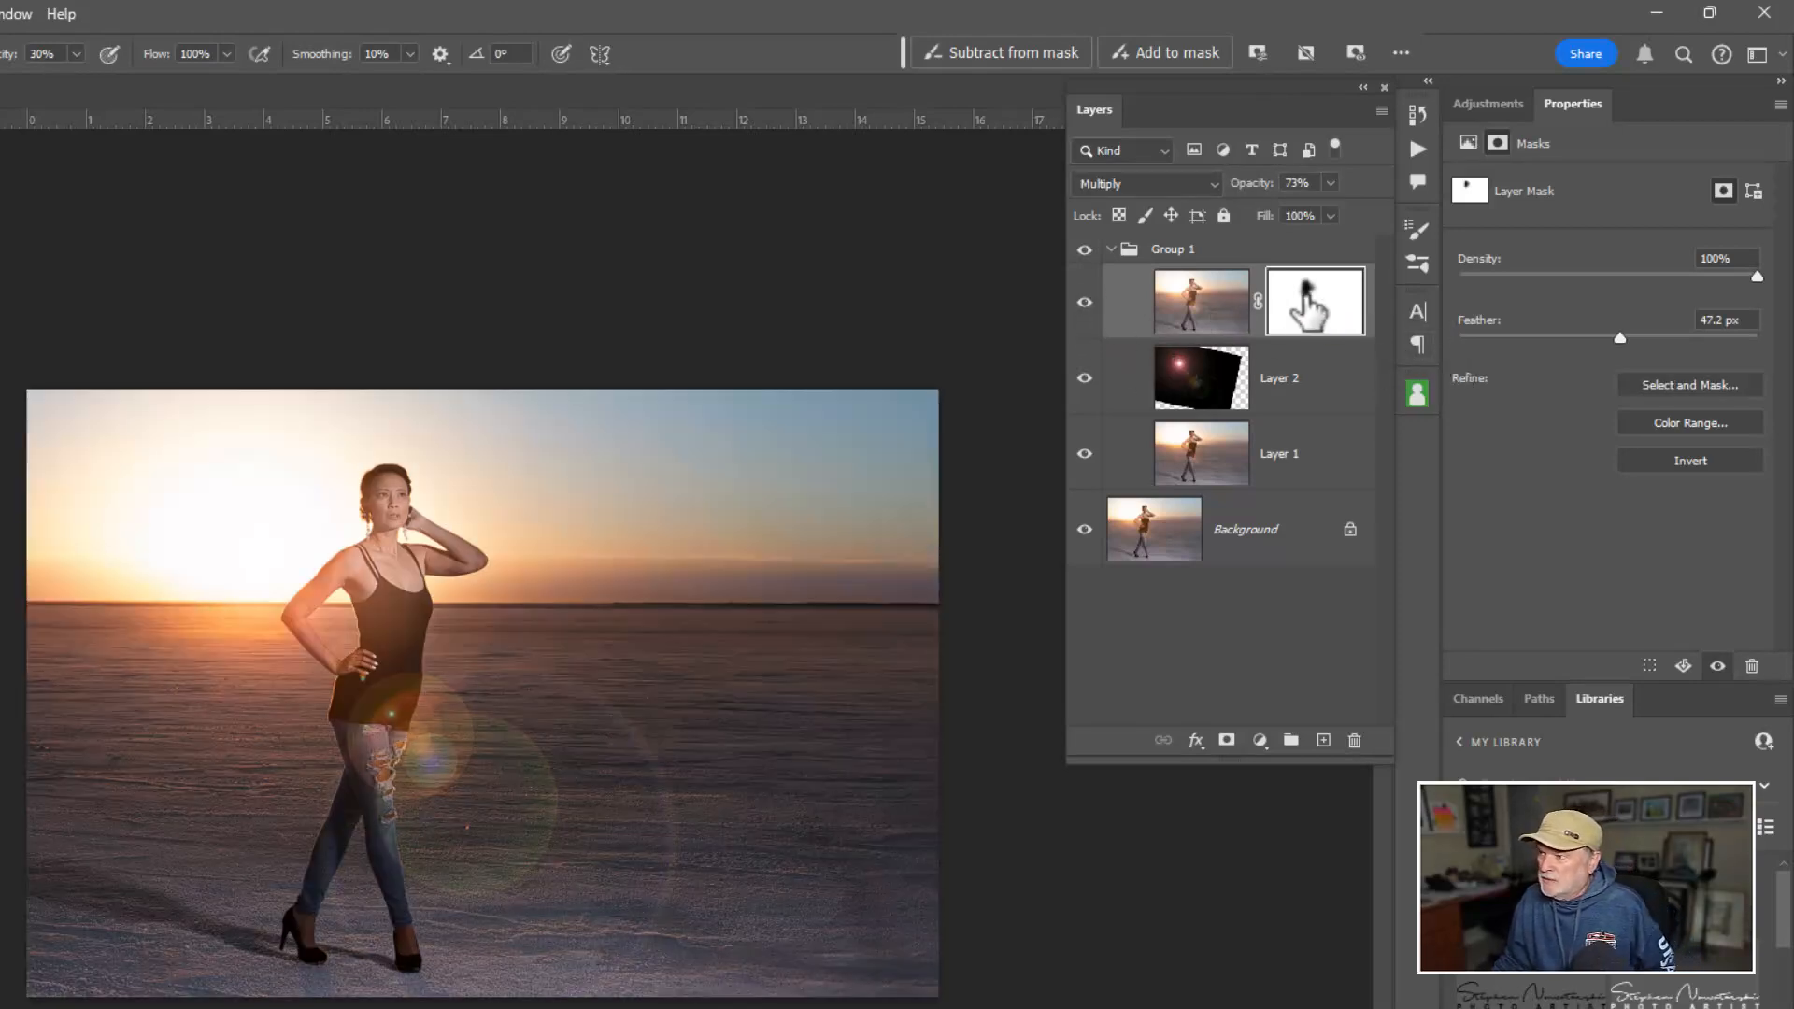
pyautogui.keyDown('shift'); pyautogui.click(1307, 290); pyautogui.keyUp('shift')
pyautogui.keyDown('shift'); pyautogui.click(1308, 290); pyautogui.keyUp('shift')
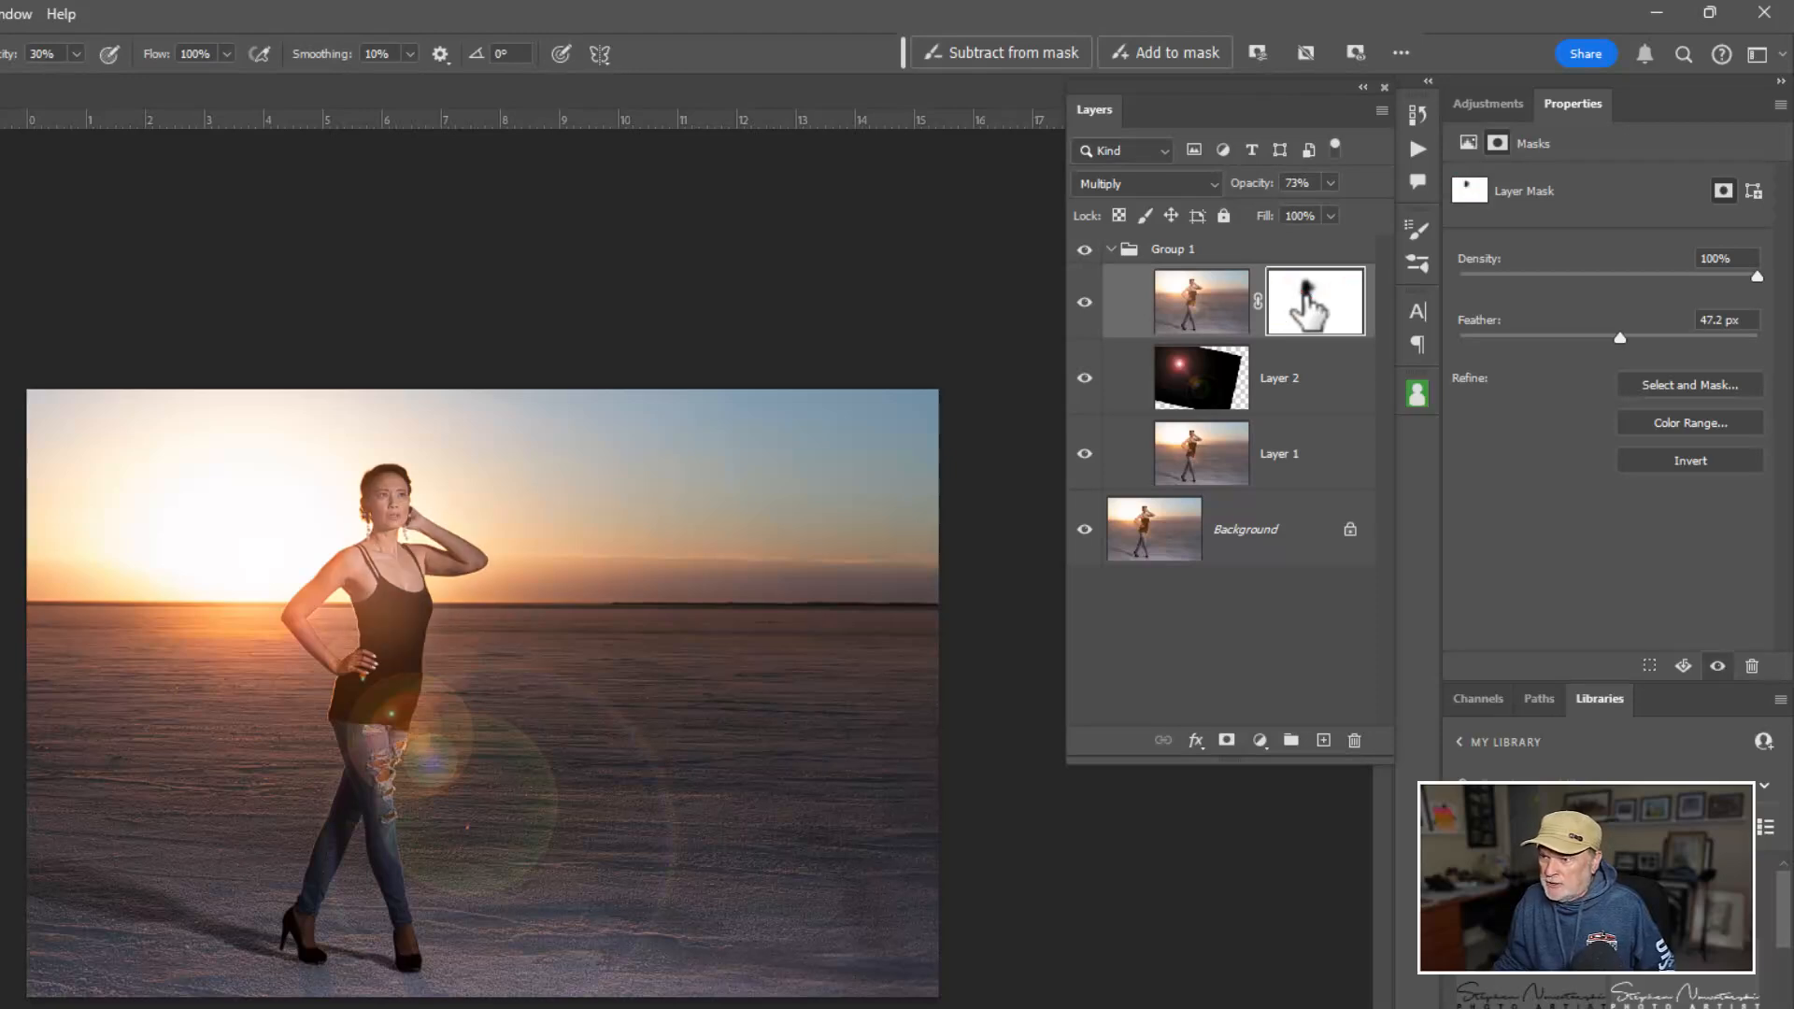
pyautogui.keyDown('shift'); pyautogui.click(1307, 288); pyautogui.keyUp('shift')
pyautogui.keyDown('shift'); pyautogui.click(1307, 288); pyautogui.keyUp('shift')
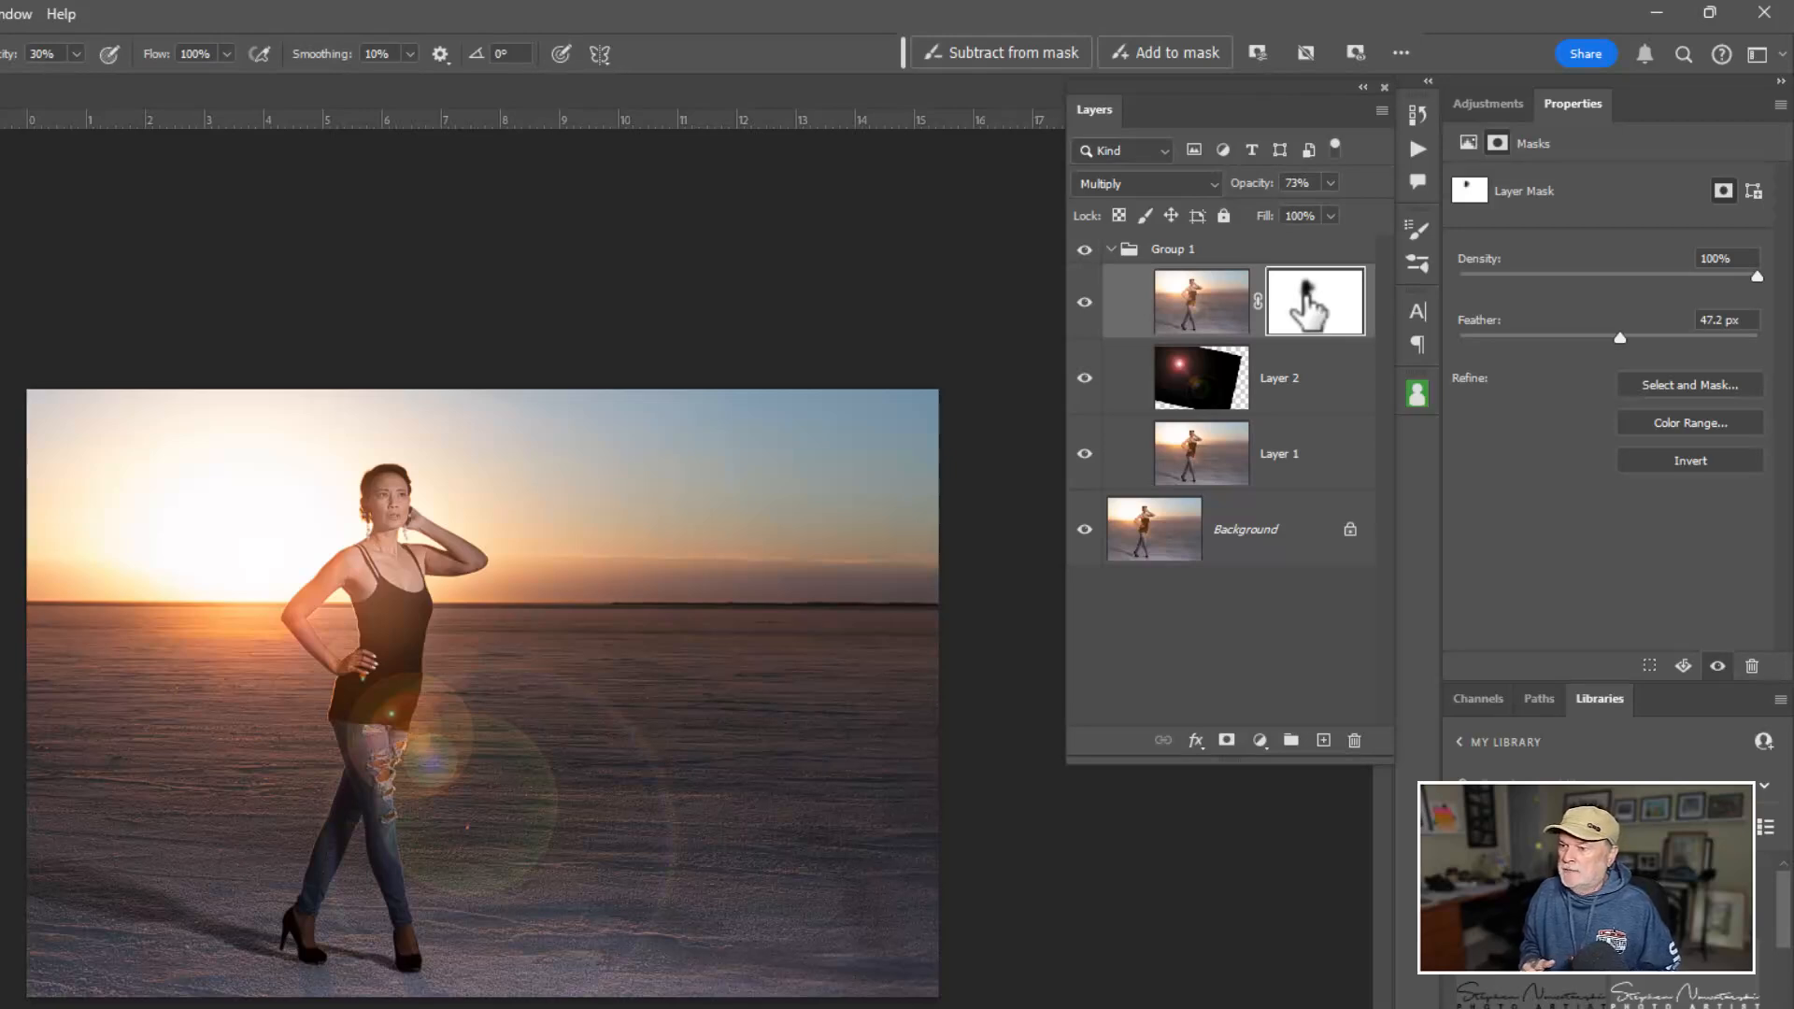
pyautogui.keyDown('alt'); pyautogui.click(1084, 529); pyautogui.keyUp('alt')
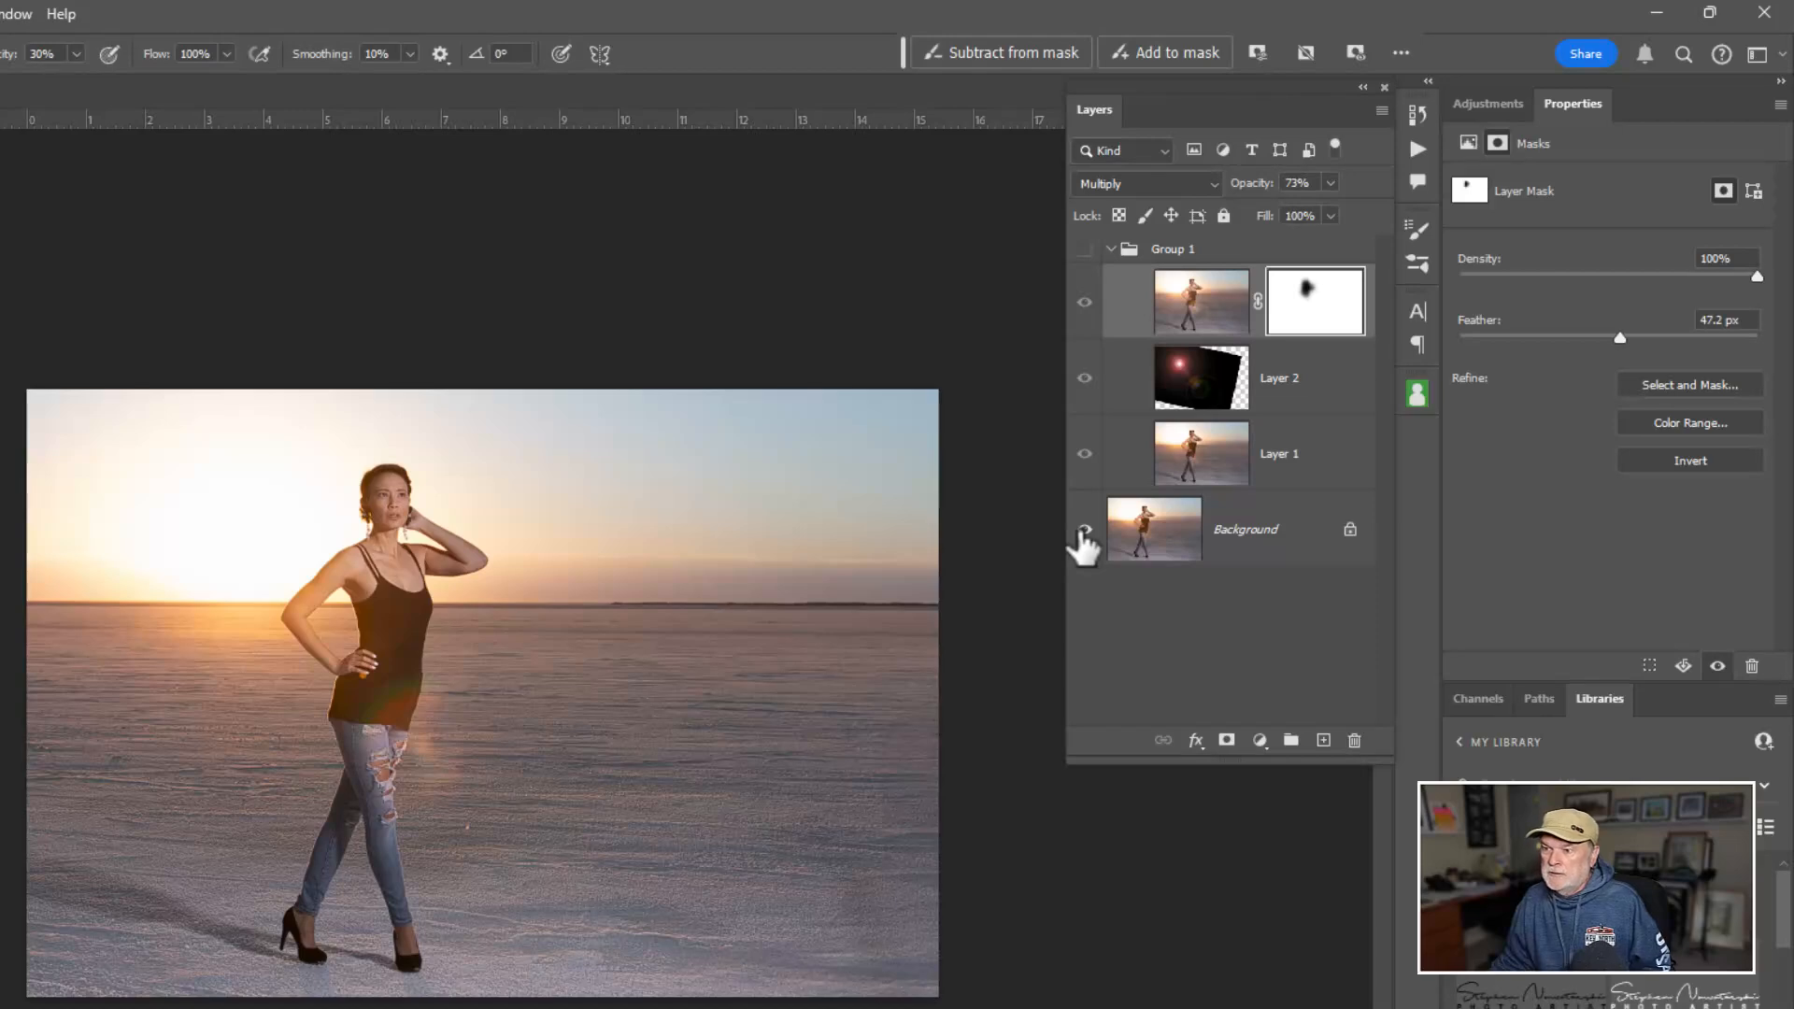
pyautogui.keyDown('alt'); pyautogui.click(1084, 529); pyautogui.keyUp('alt')
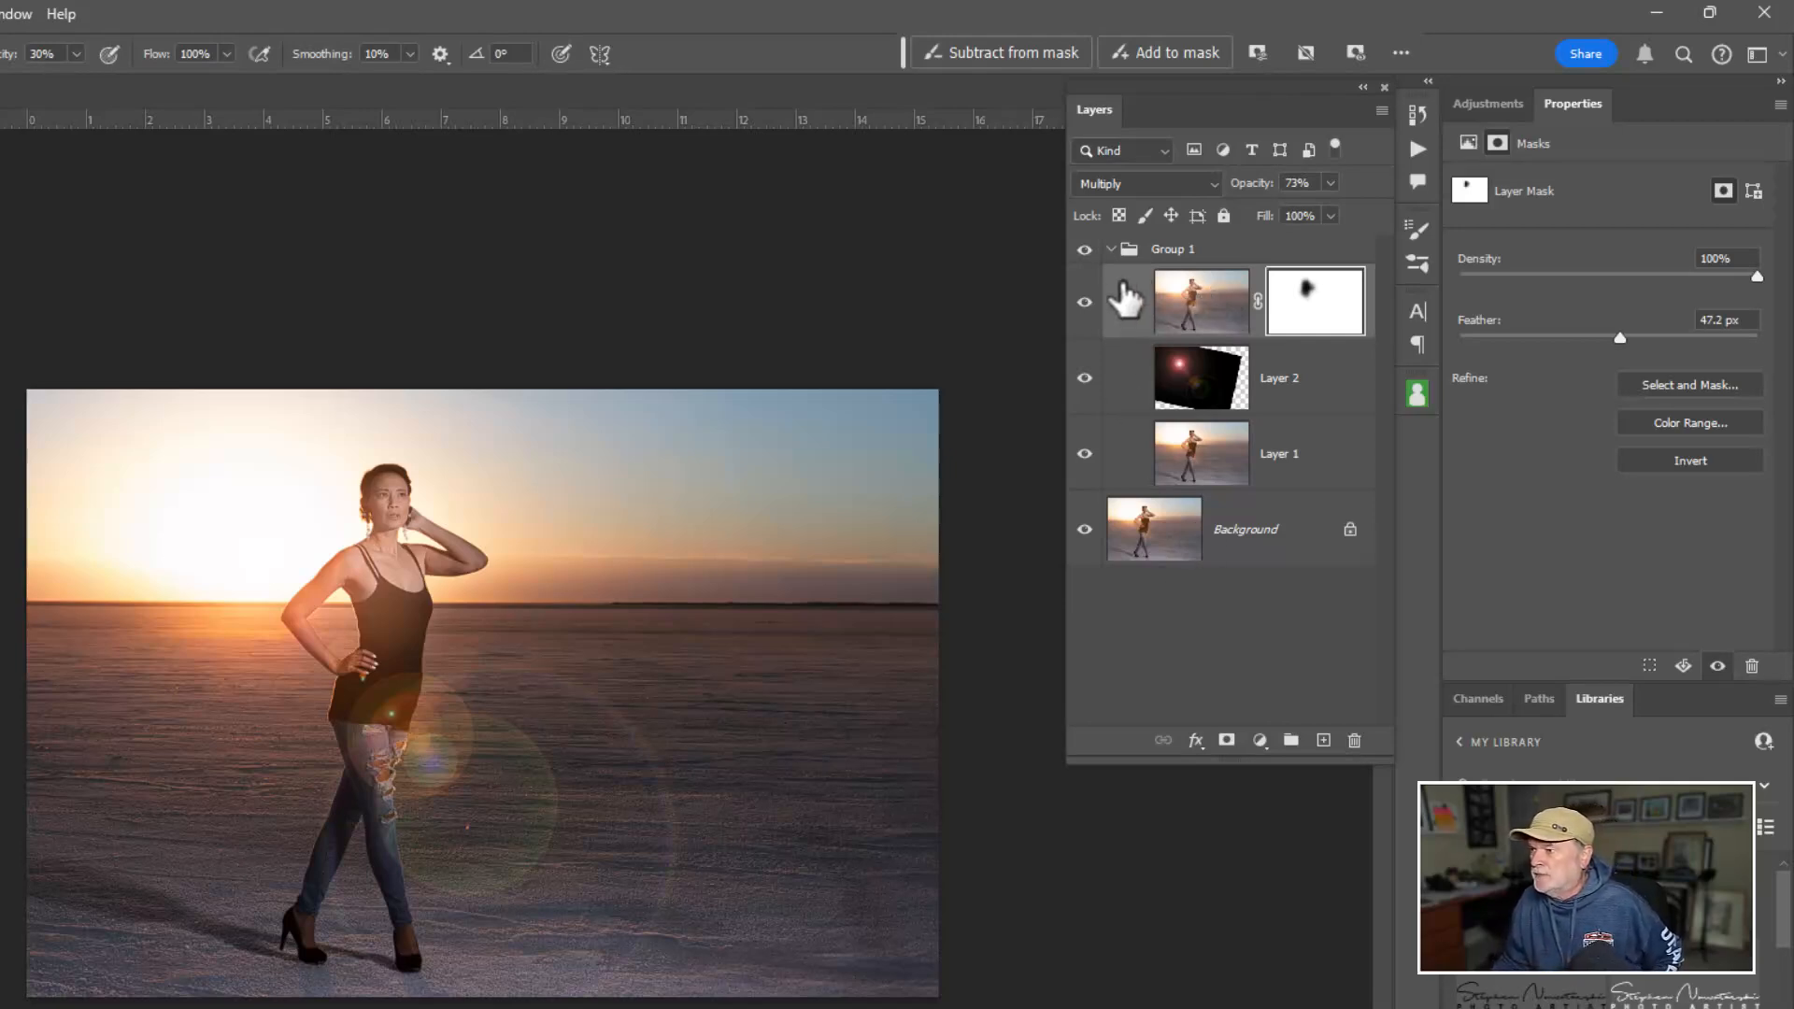
# Collapse Group 1, duplicate the Background layer, place the copy in its own new group and select the copy
pyautogui.click(1111, 250)
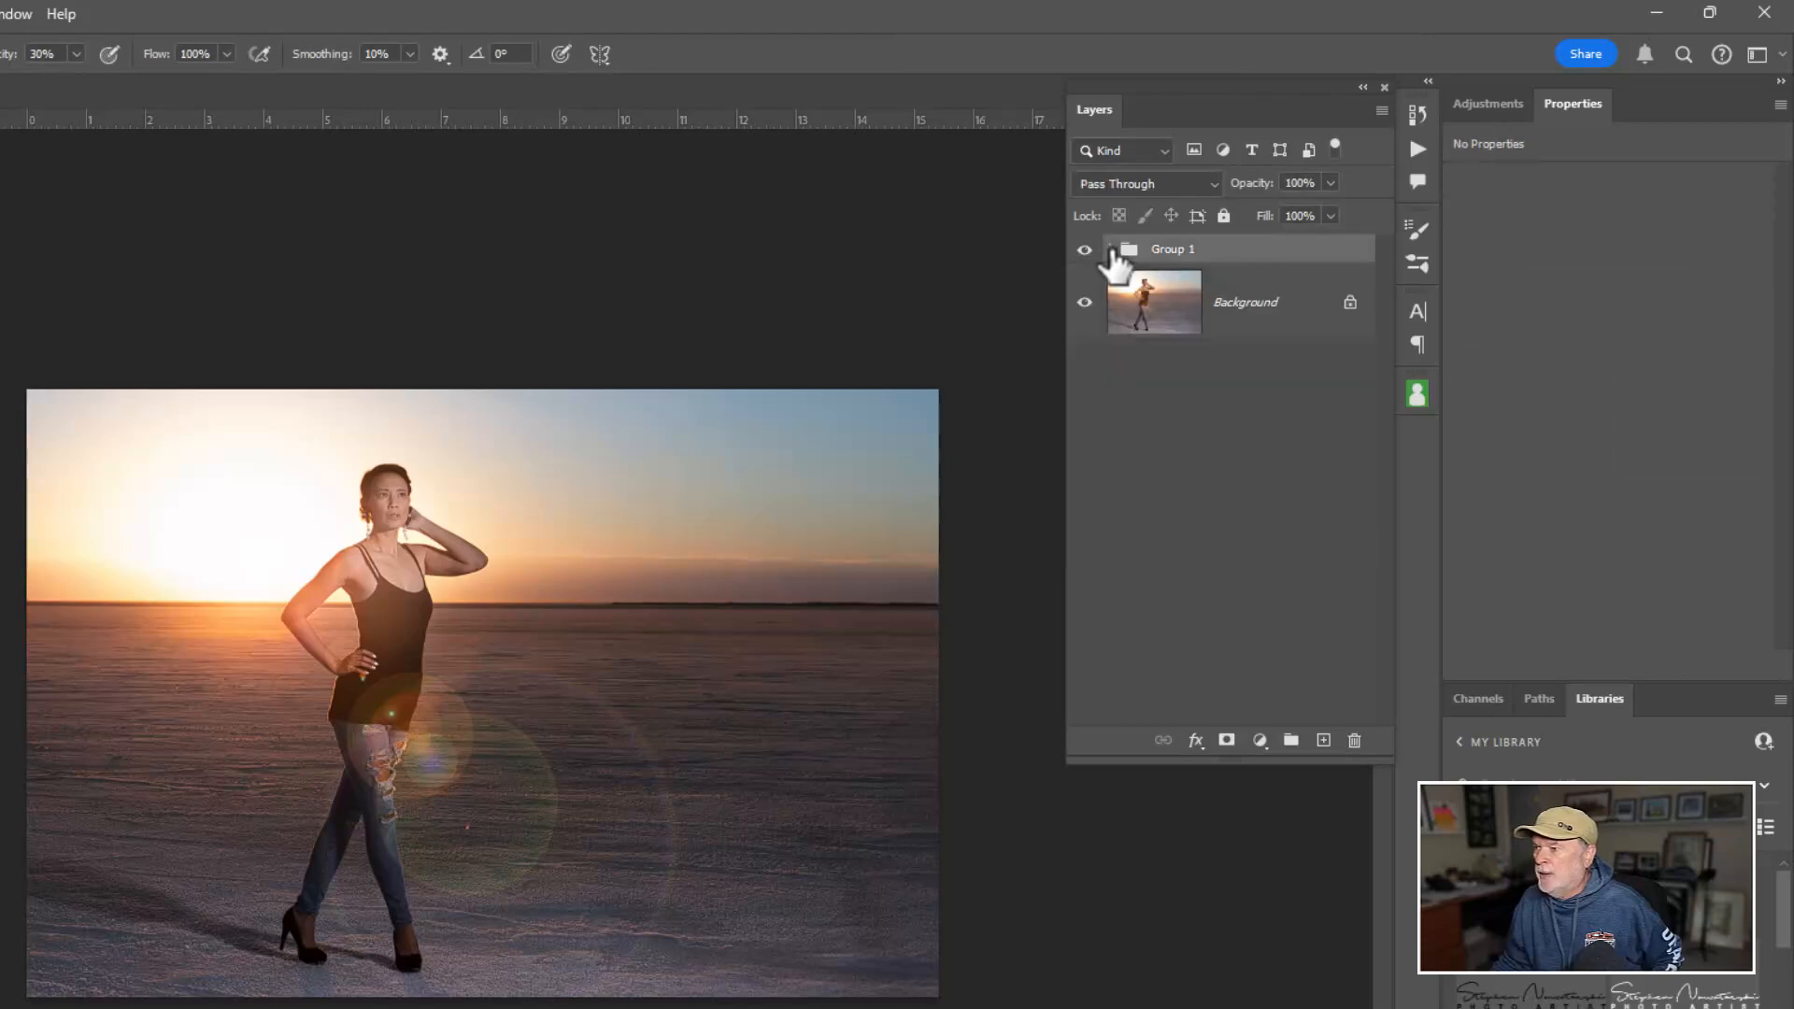
pyautogui.click(1164, 308)
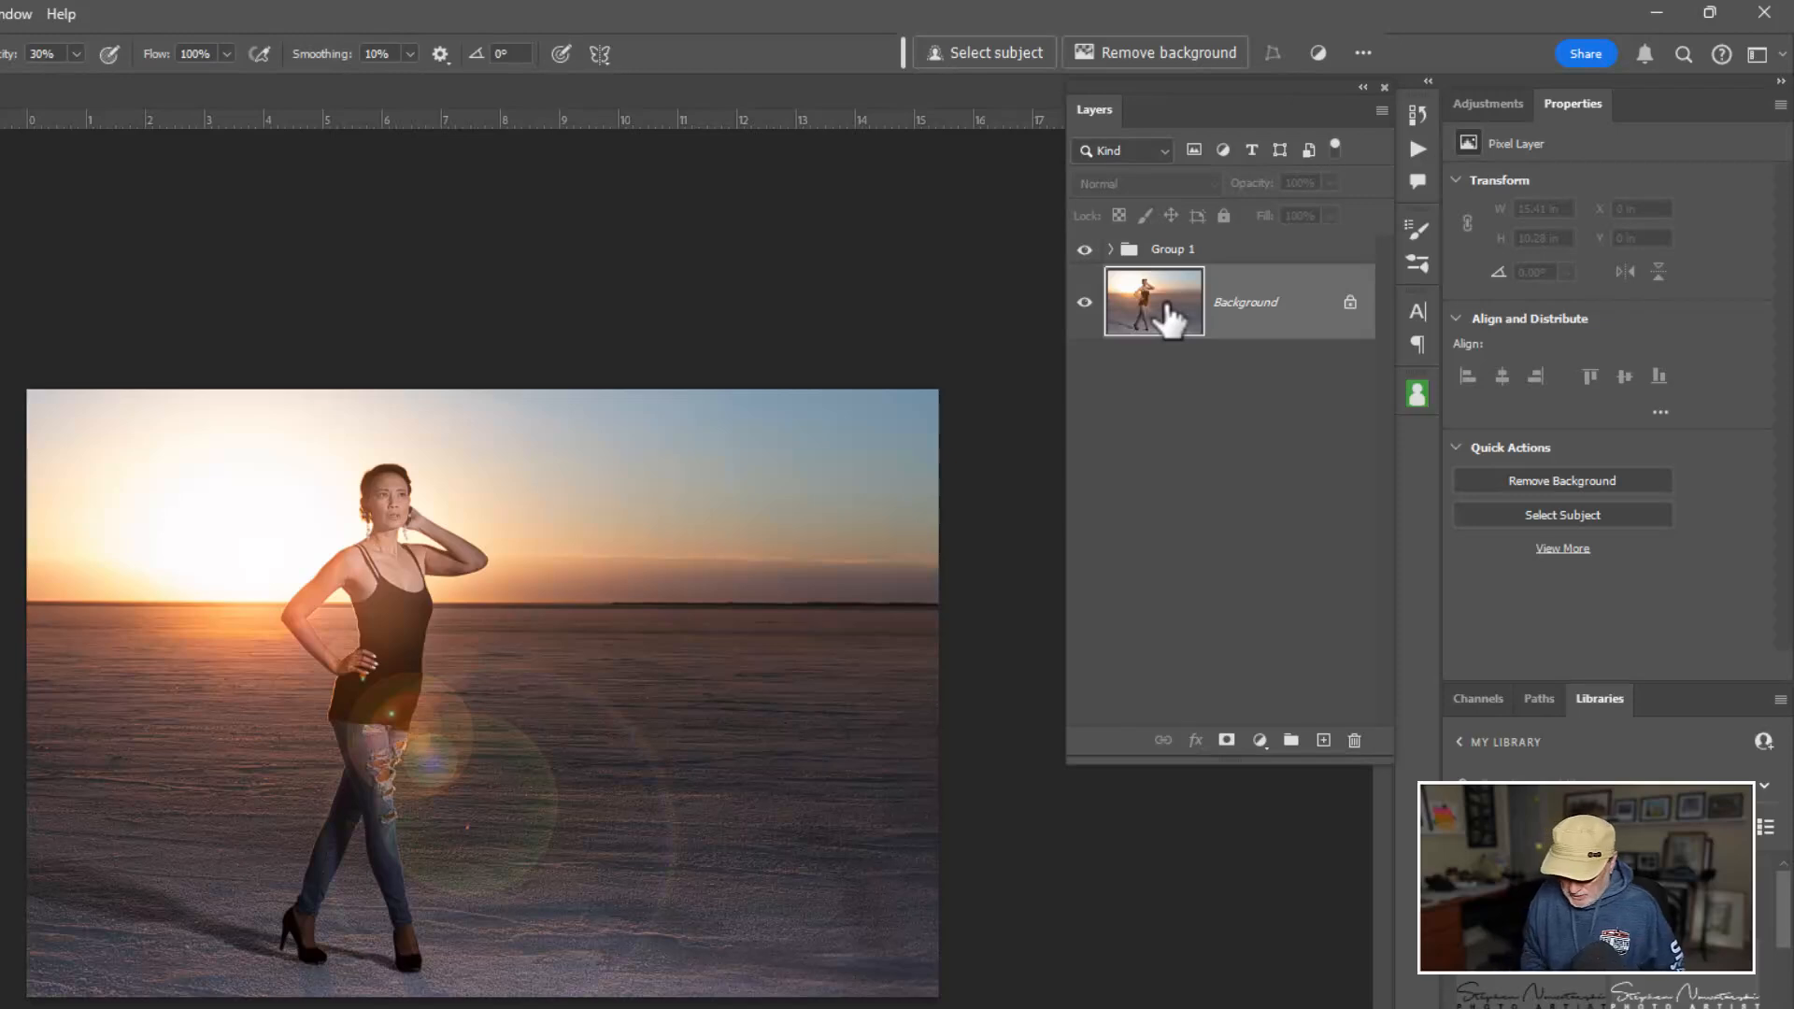
pyautogui.hotkey('ctrl', 'j')
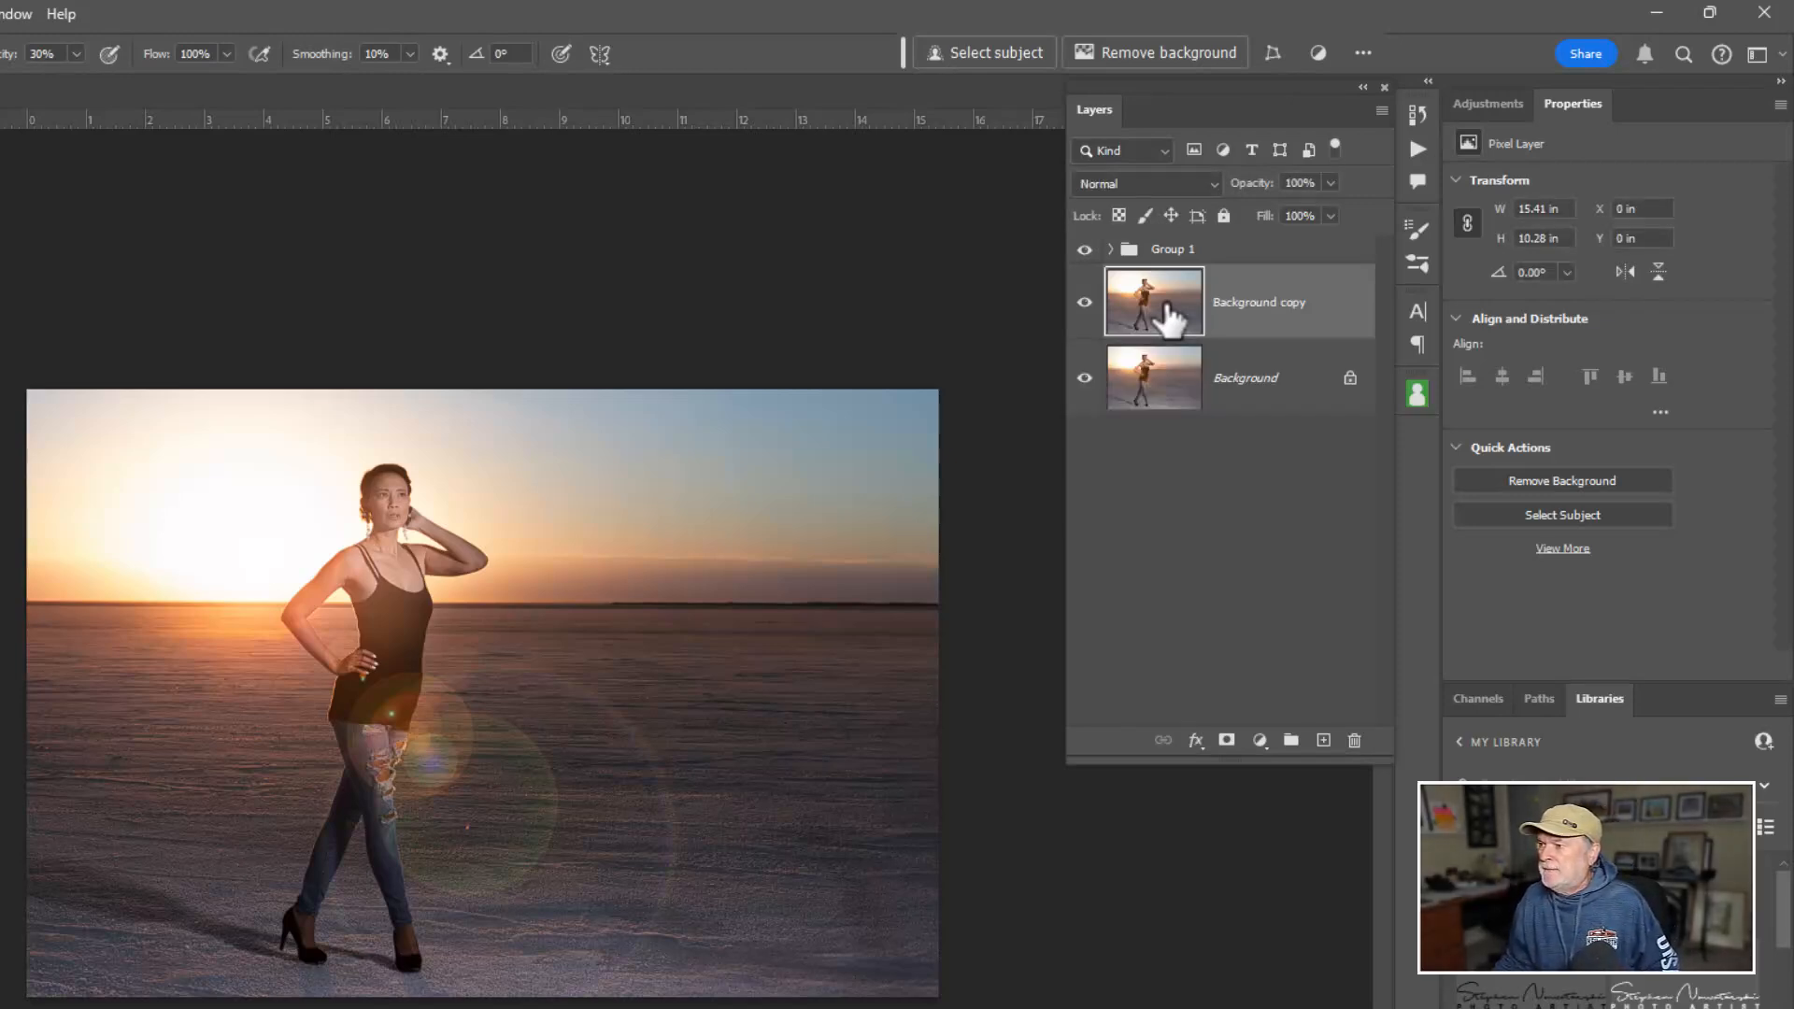
pyautogui.hotkey('ctrl', 'g')
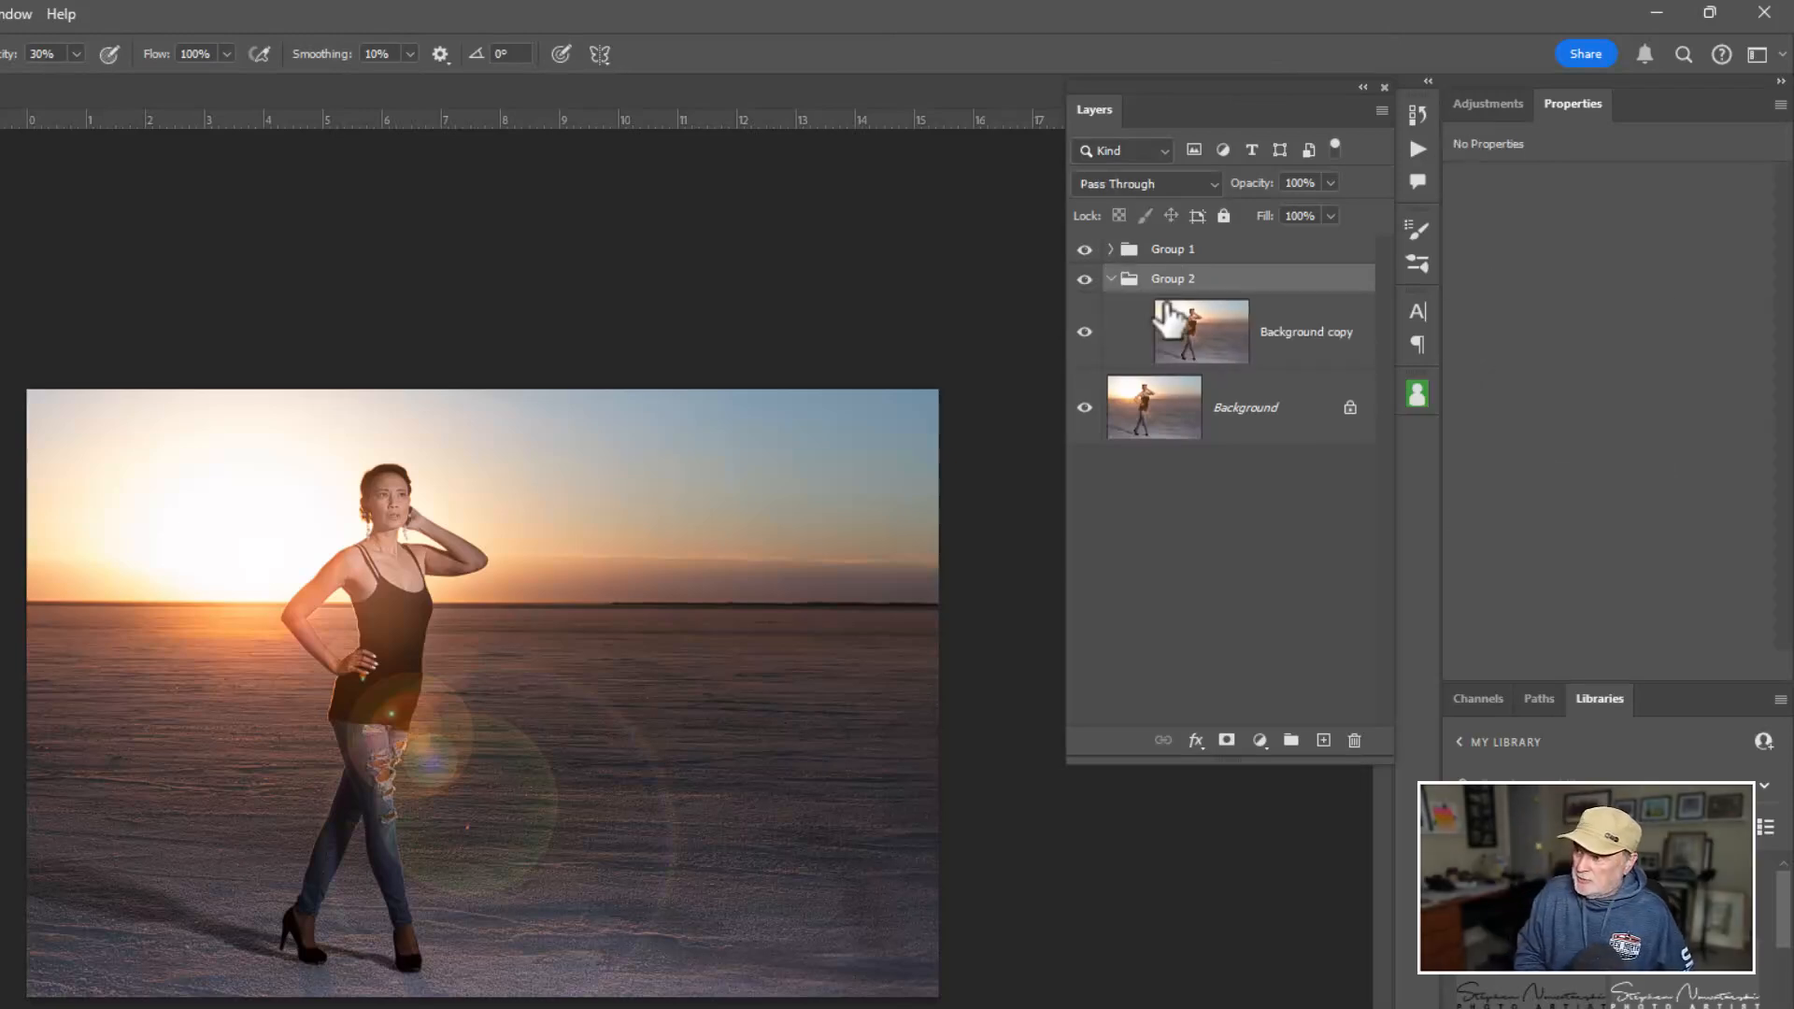
pyautogui.click(1214, 340)
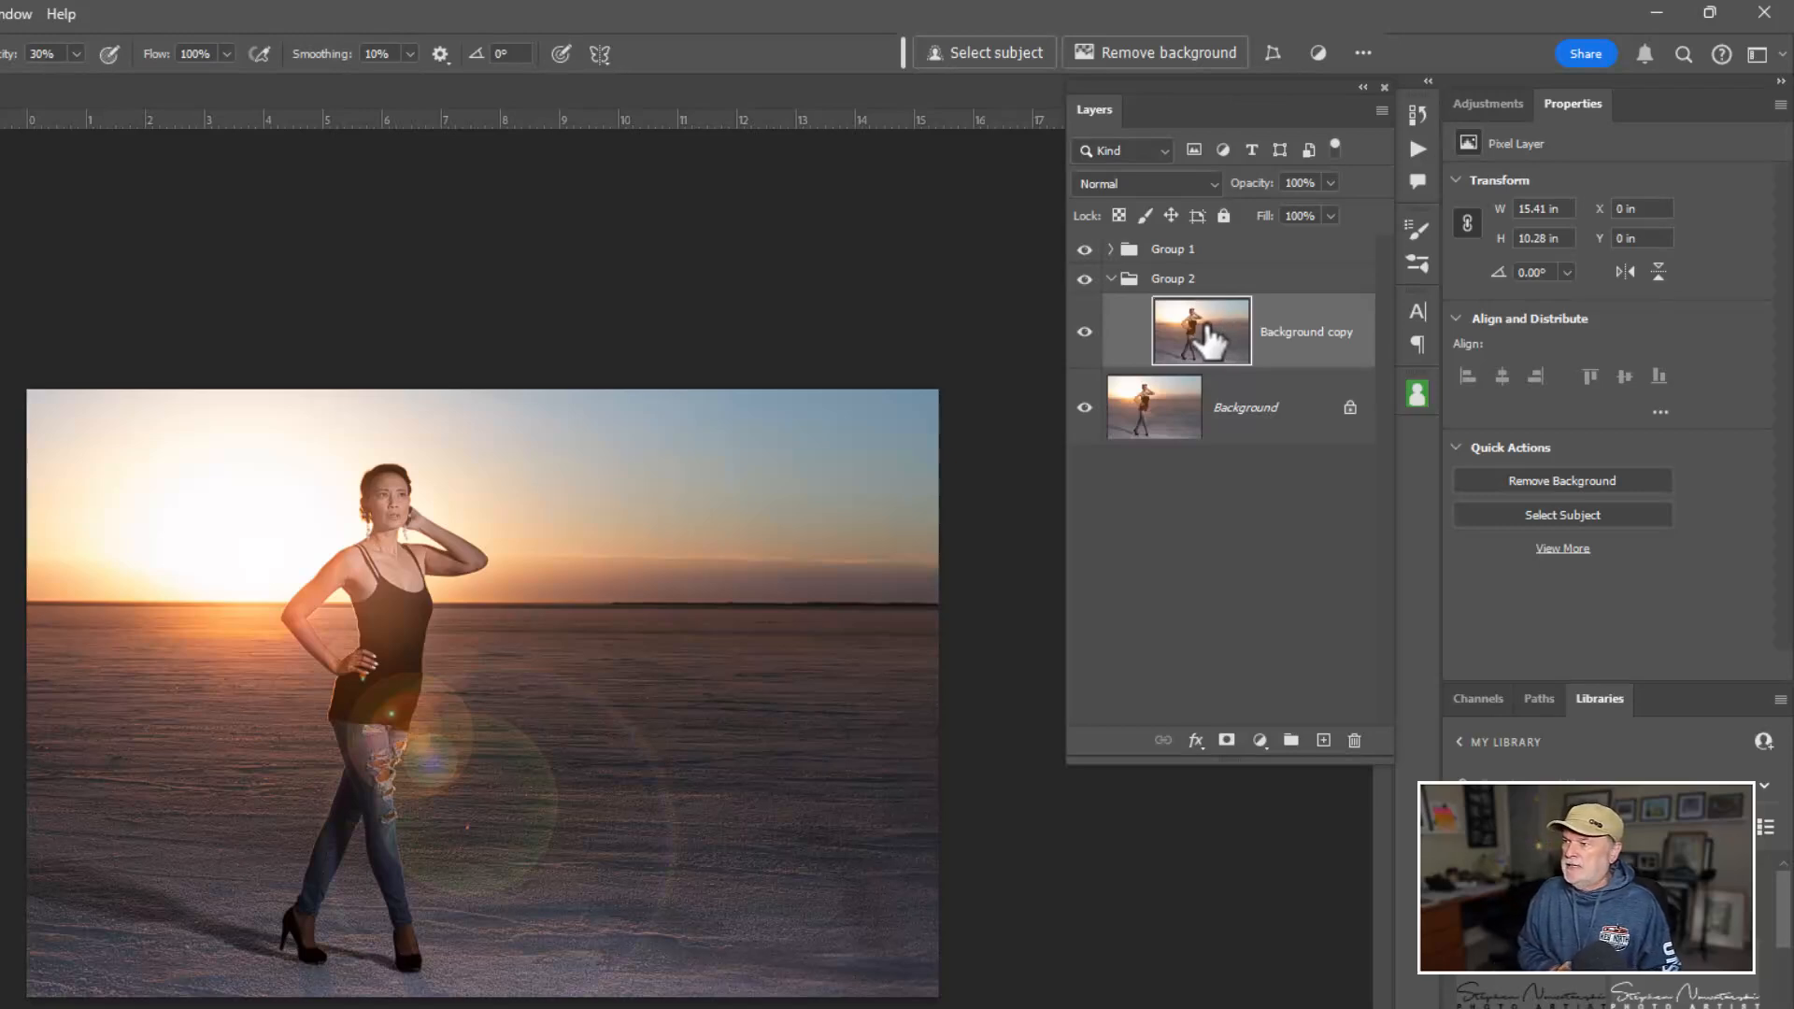
# Toggle Group 1's visibility to compare the looks, leaving the group hidden
pyautogui.click(1086, 249)
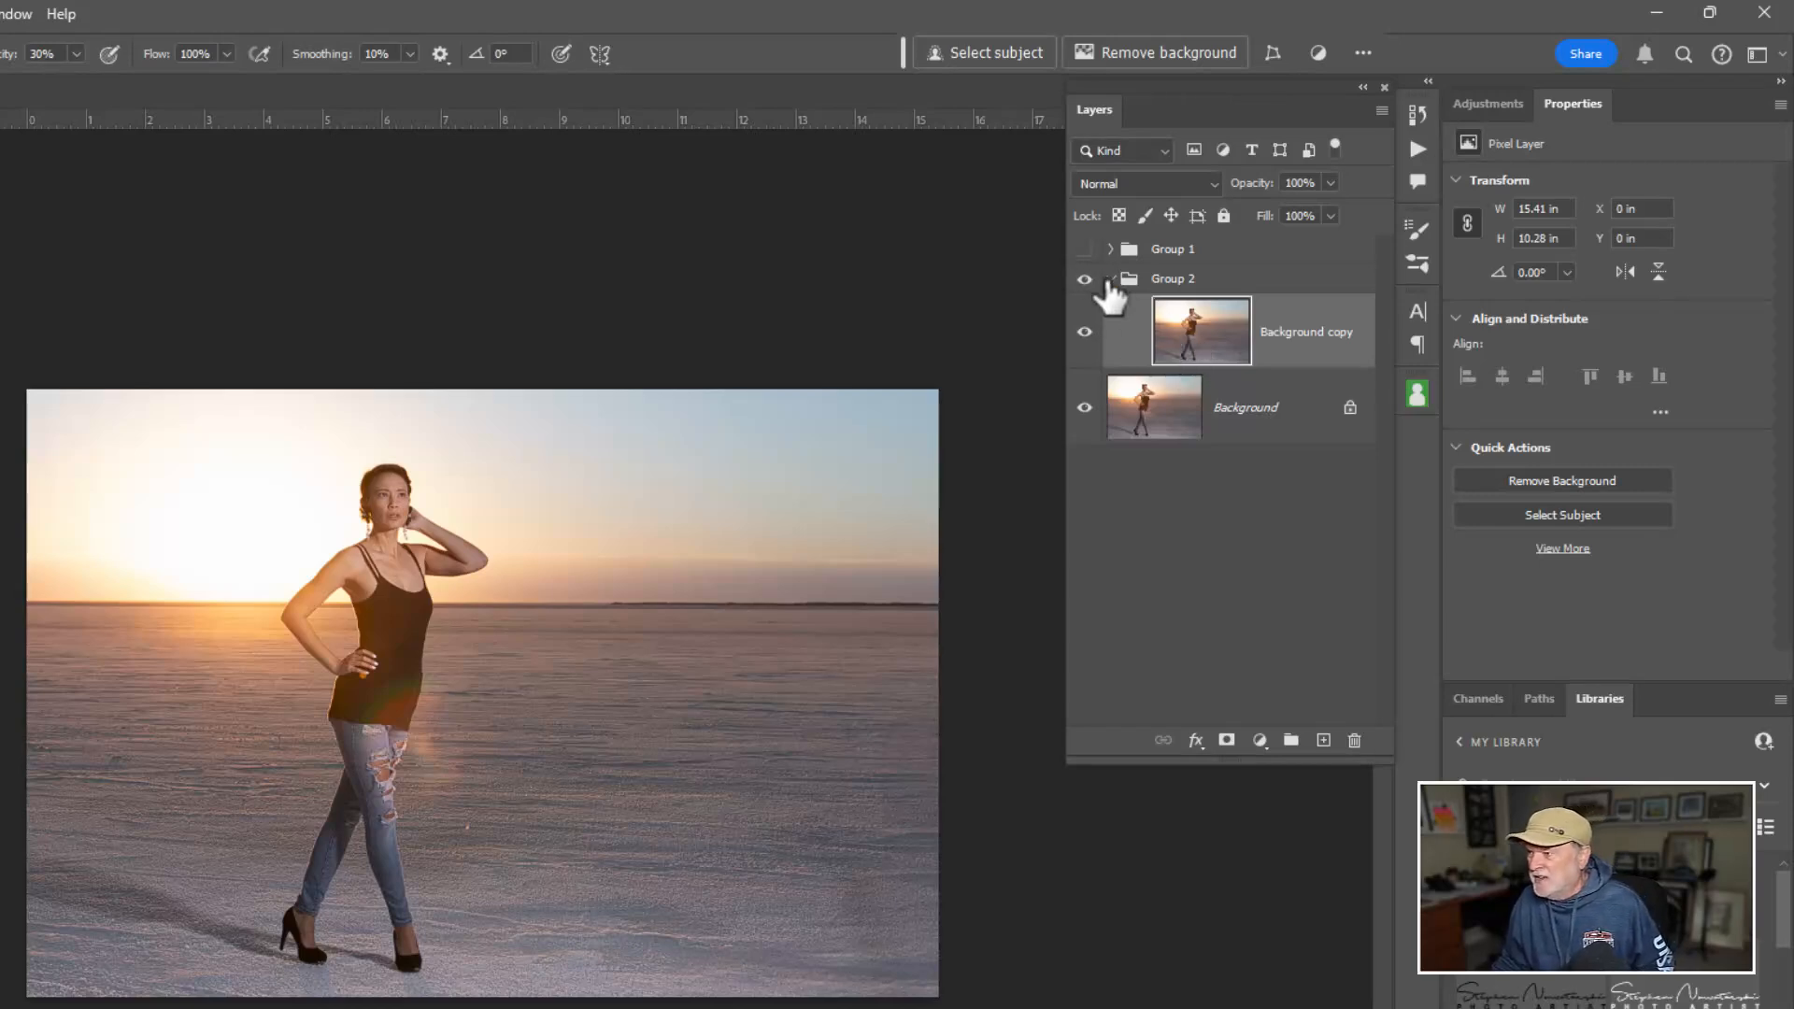
pyautogui.click(1084, 250)
pyautogui.click(1085, 250)
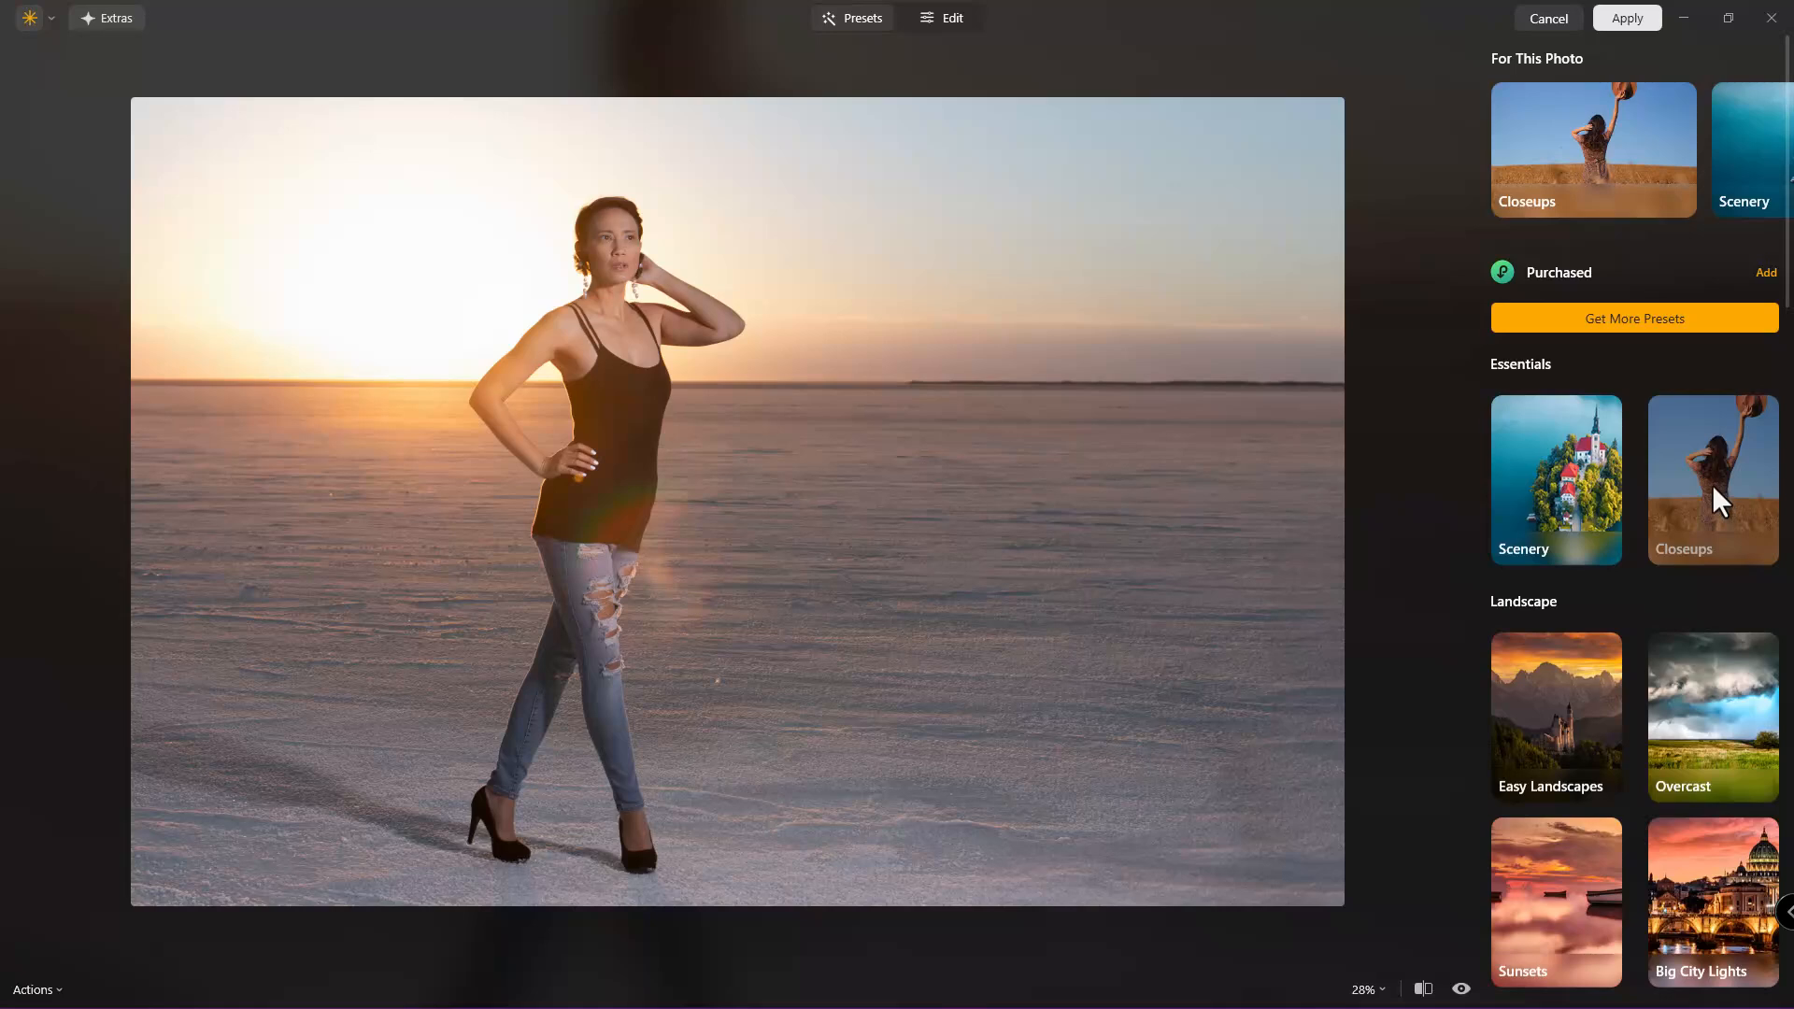
# Switch to Luminar Neo, apply the Focus preset from the Closeups collection and compare the photo before and after
pyautogui.click(1701, 507)
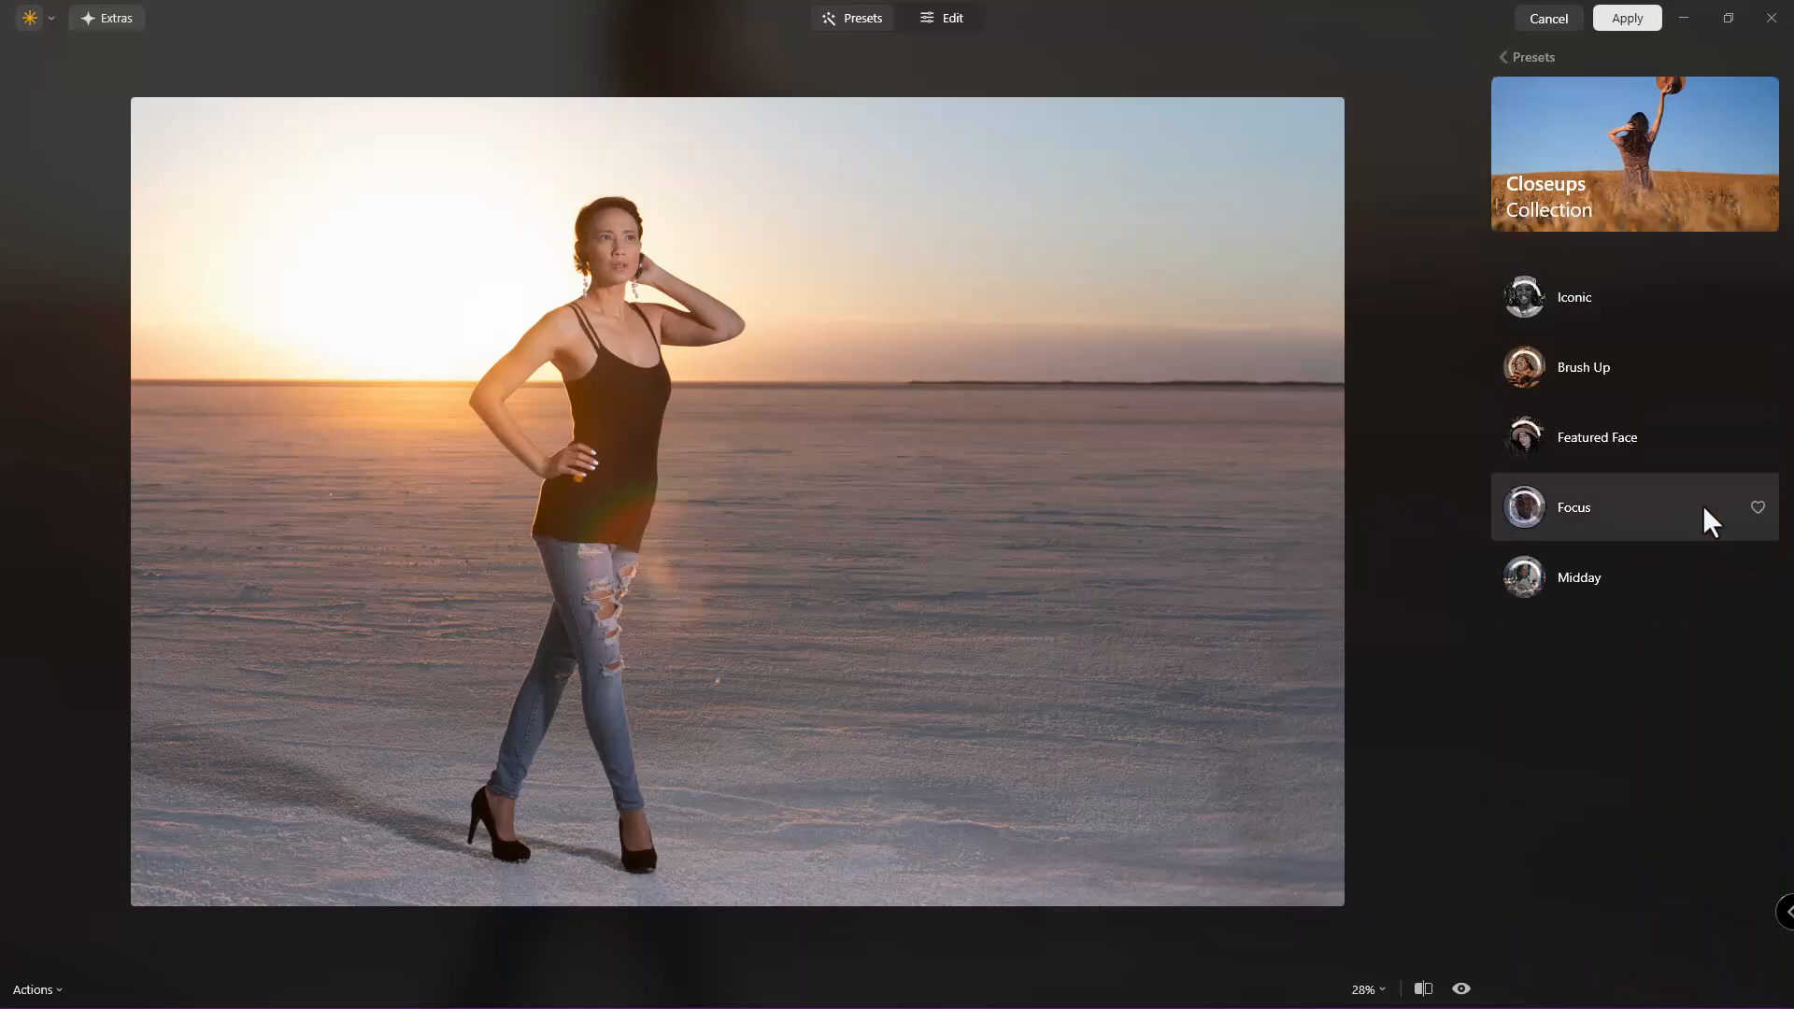
pyautogui.click(1577, 510)
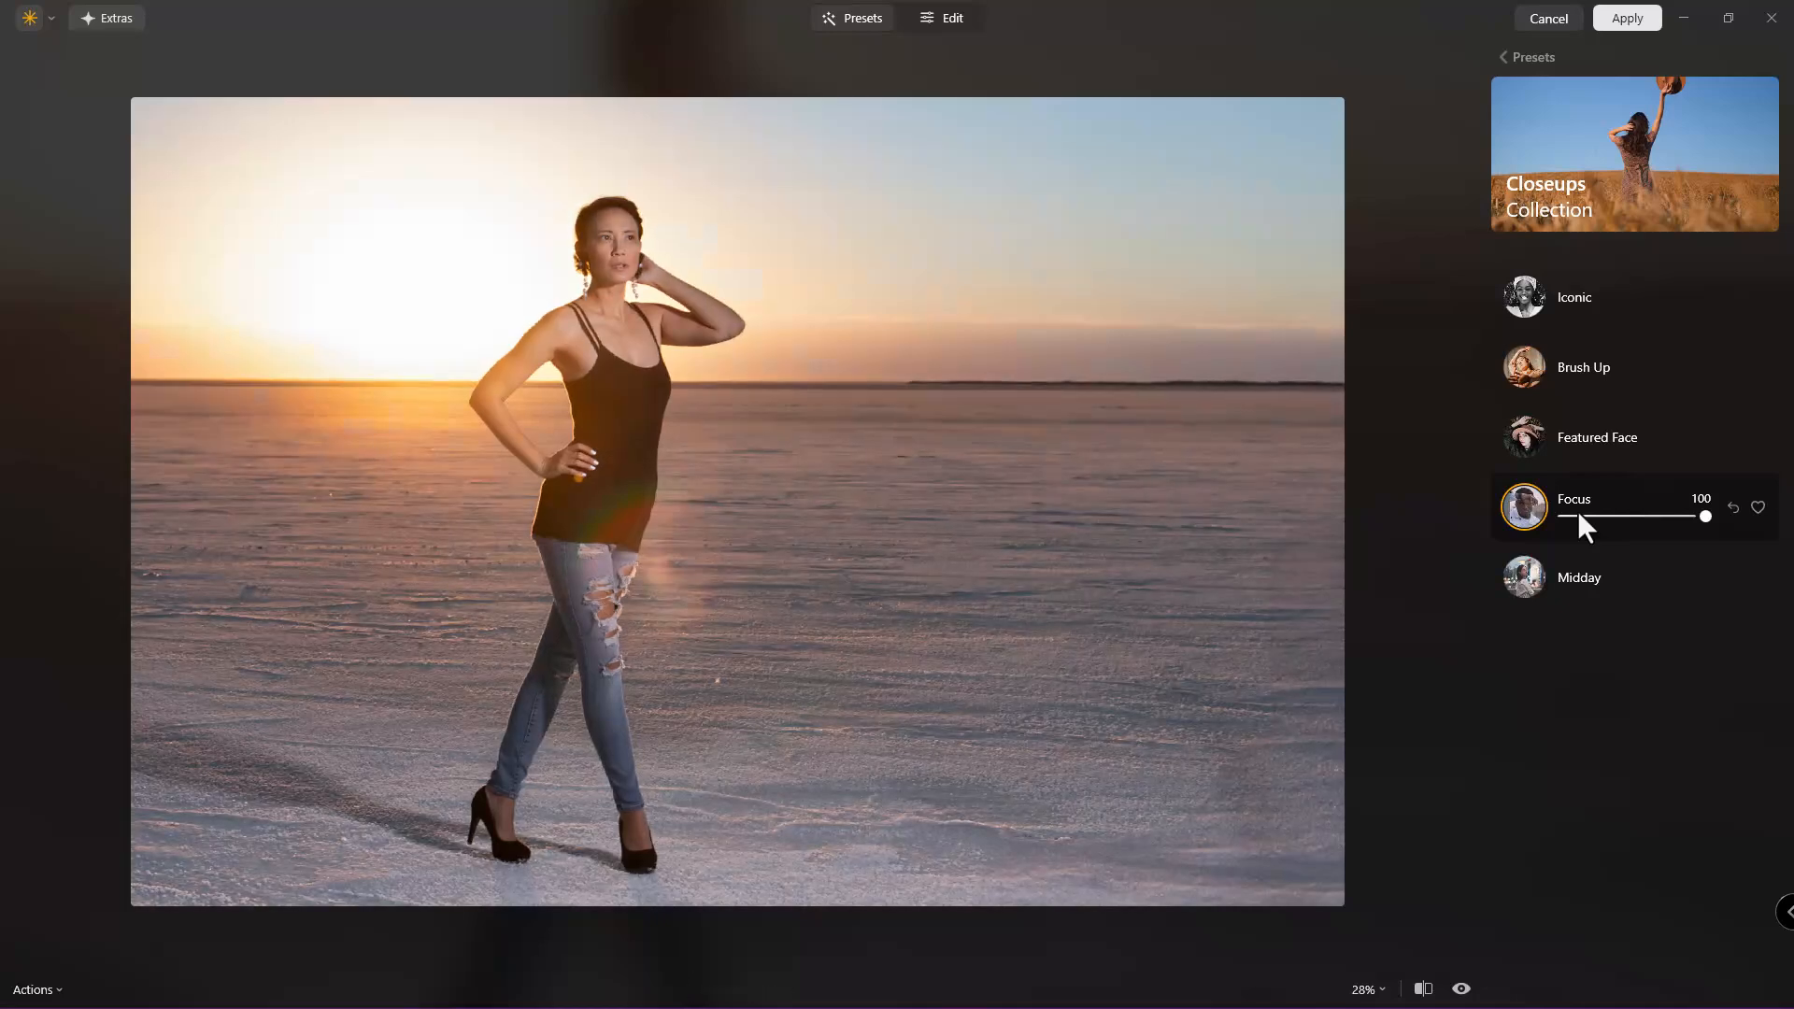
pyautogui.click(1461, 990)
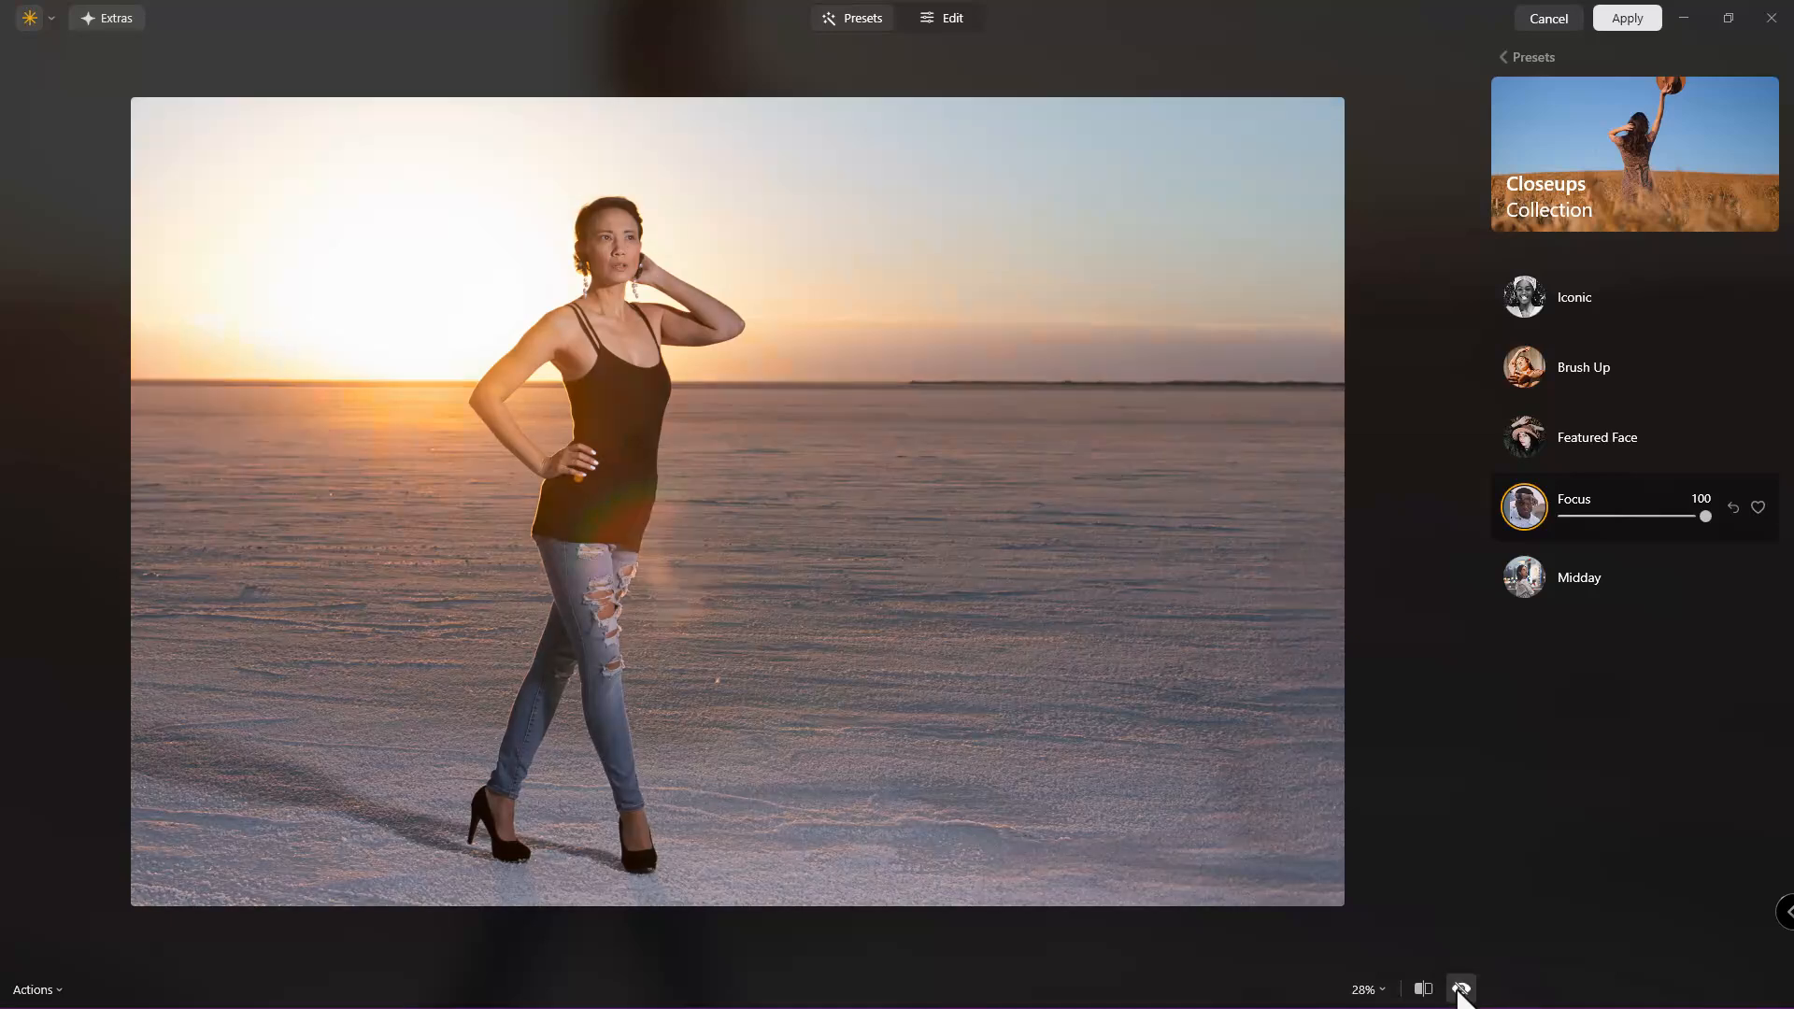
pyautogui.click(1461, 989)
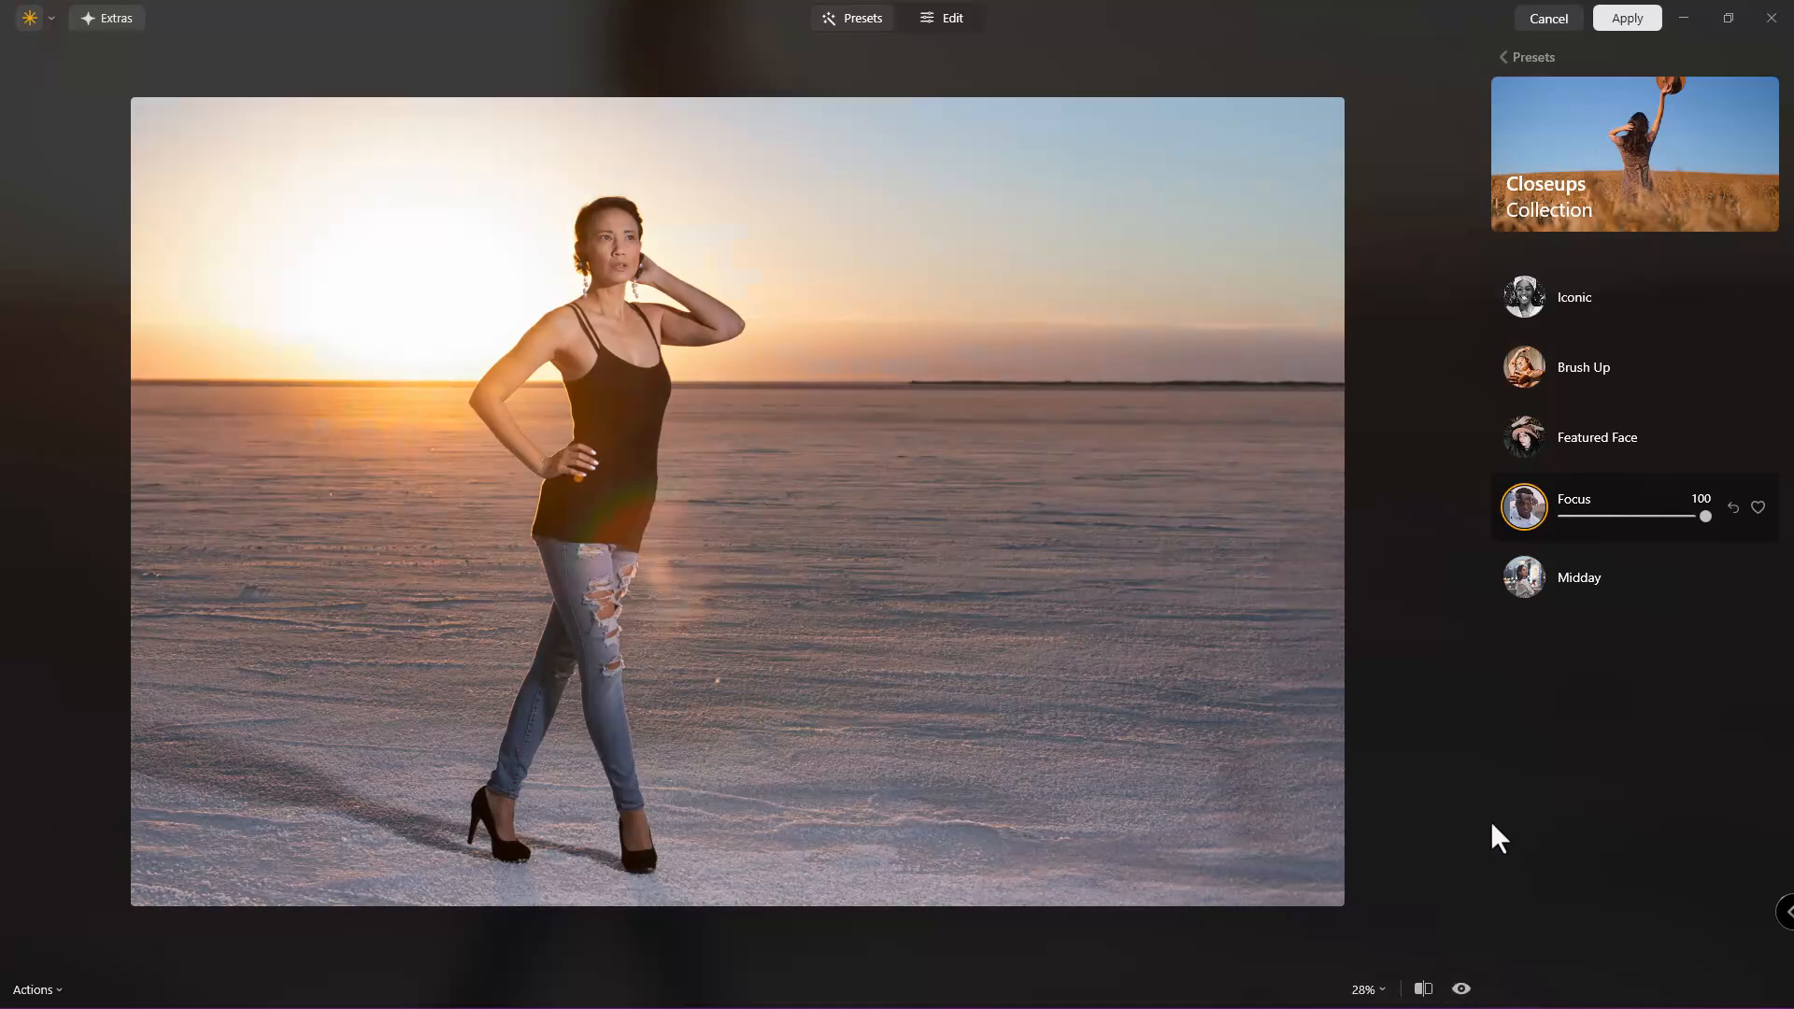
# Add a Sunrays effect with its sun center in the open sky on the photo's right side and an Amount of 44
pyautogui.click(939, 24)
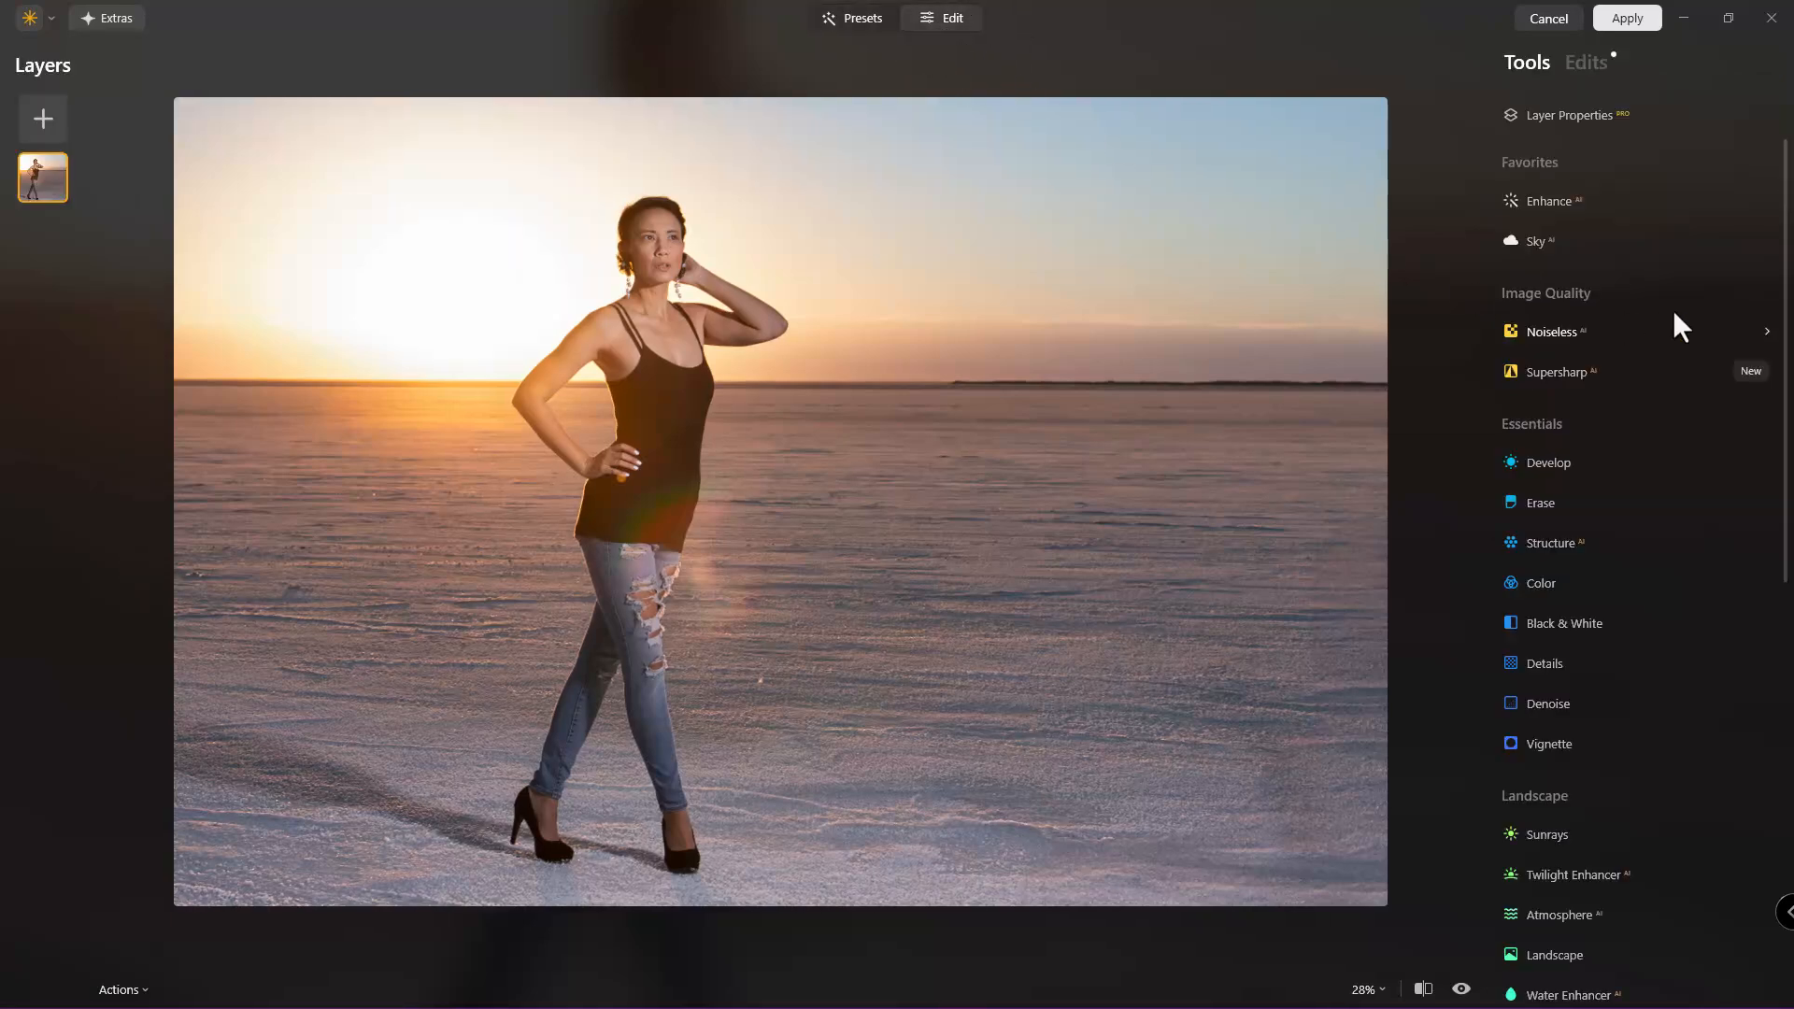
pyautogui.scroll(-6, 1727, 309)
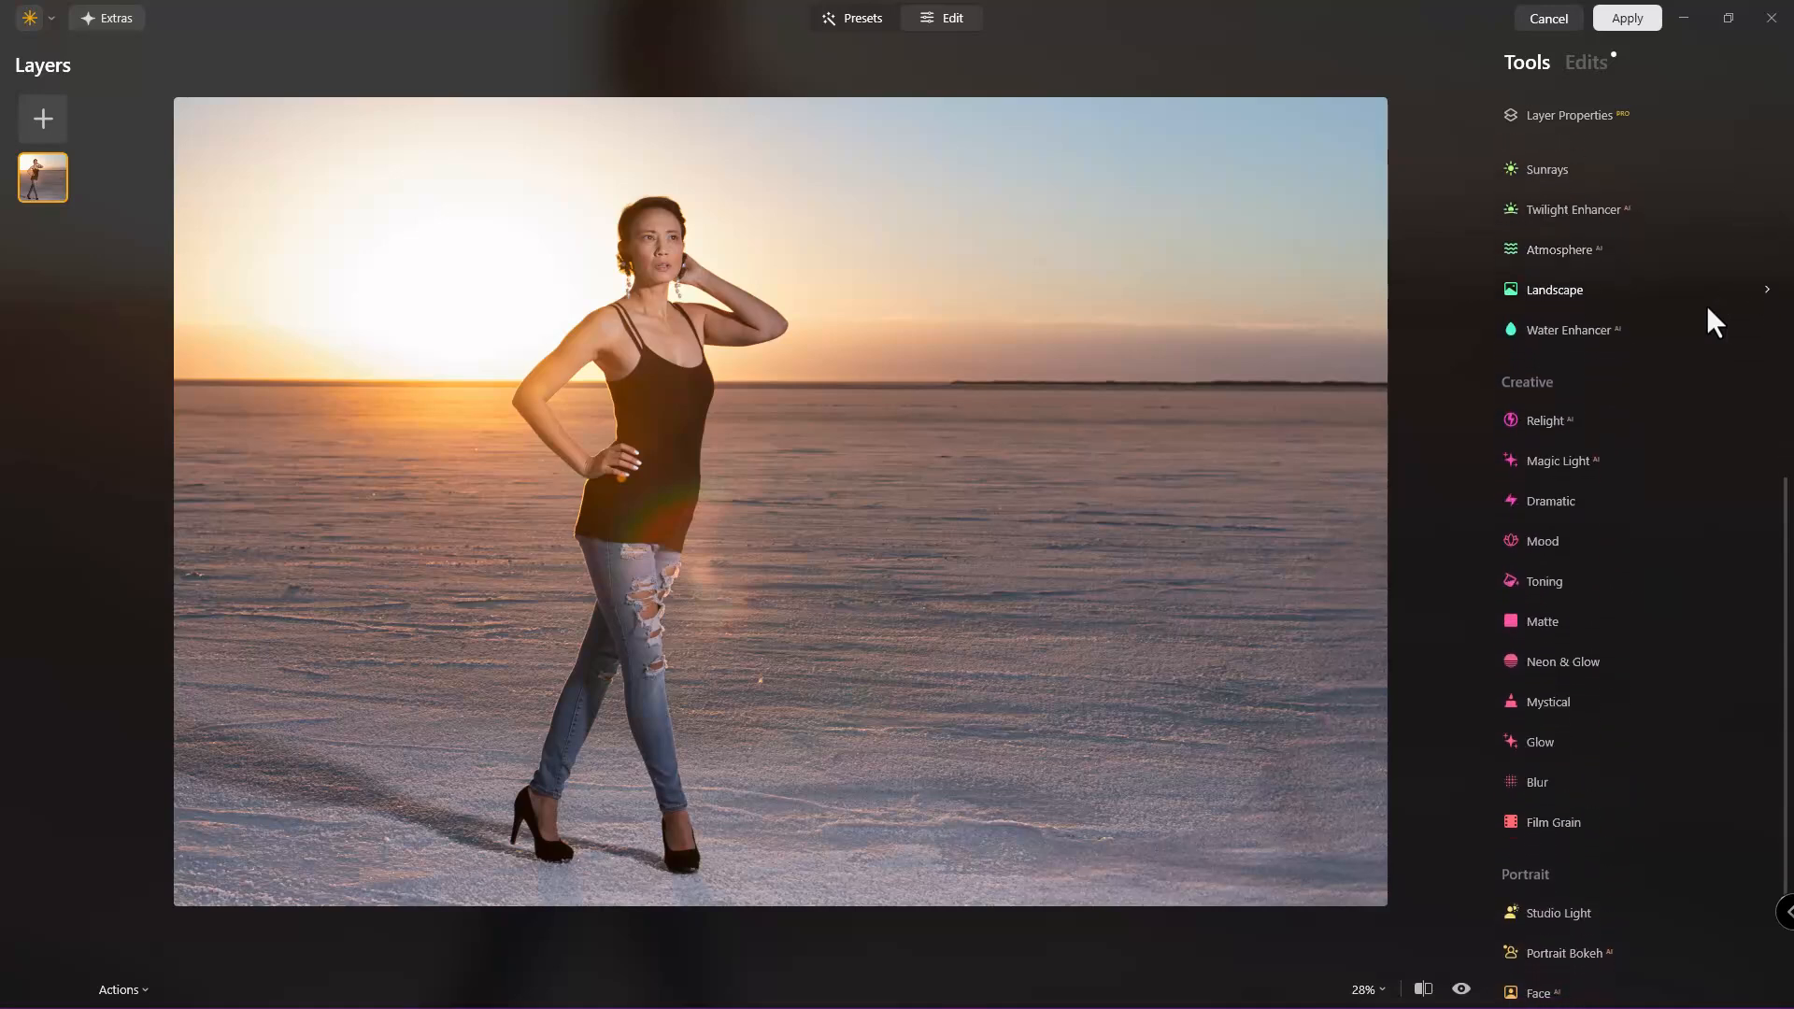
pyautogui.scroll(1, 1706, 304)
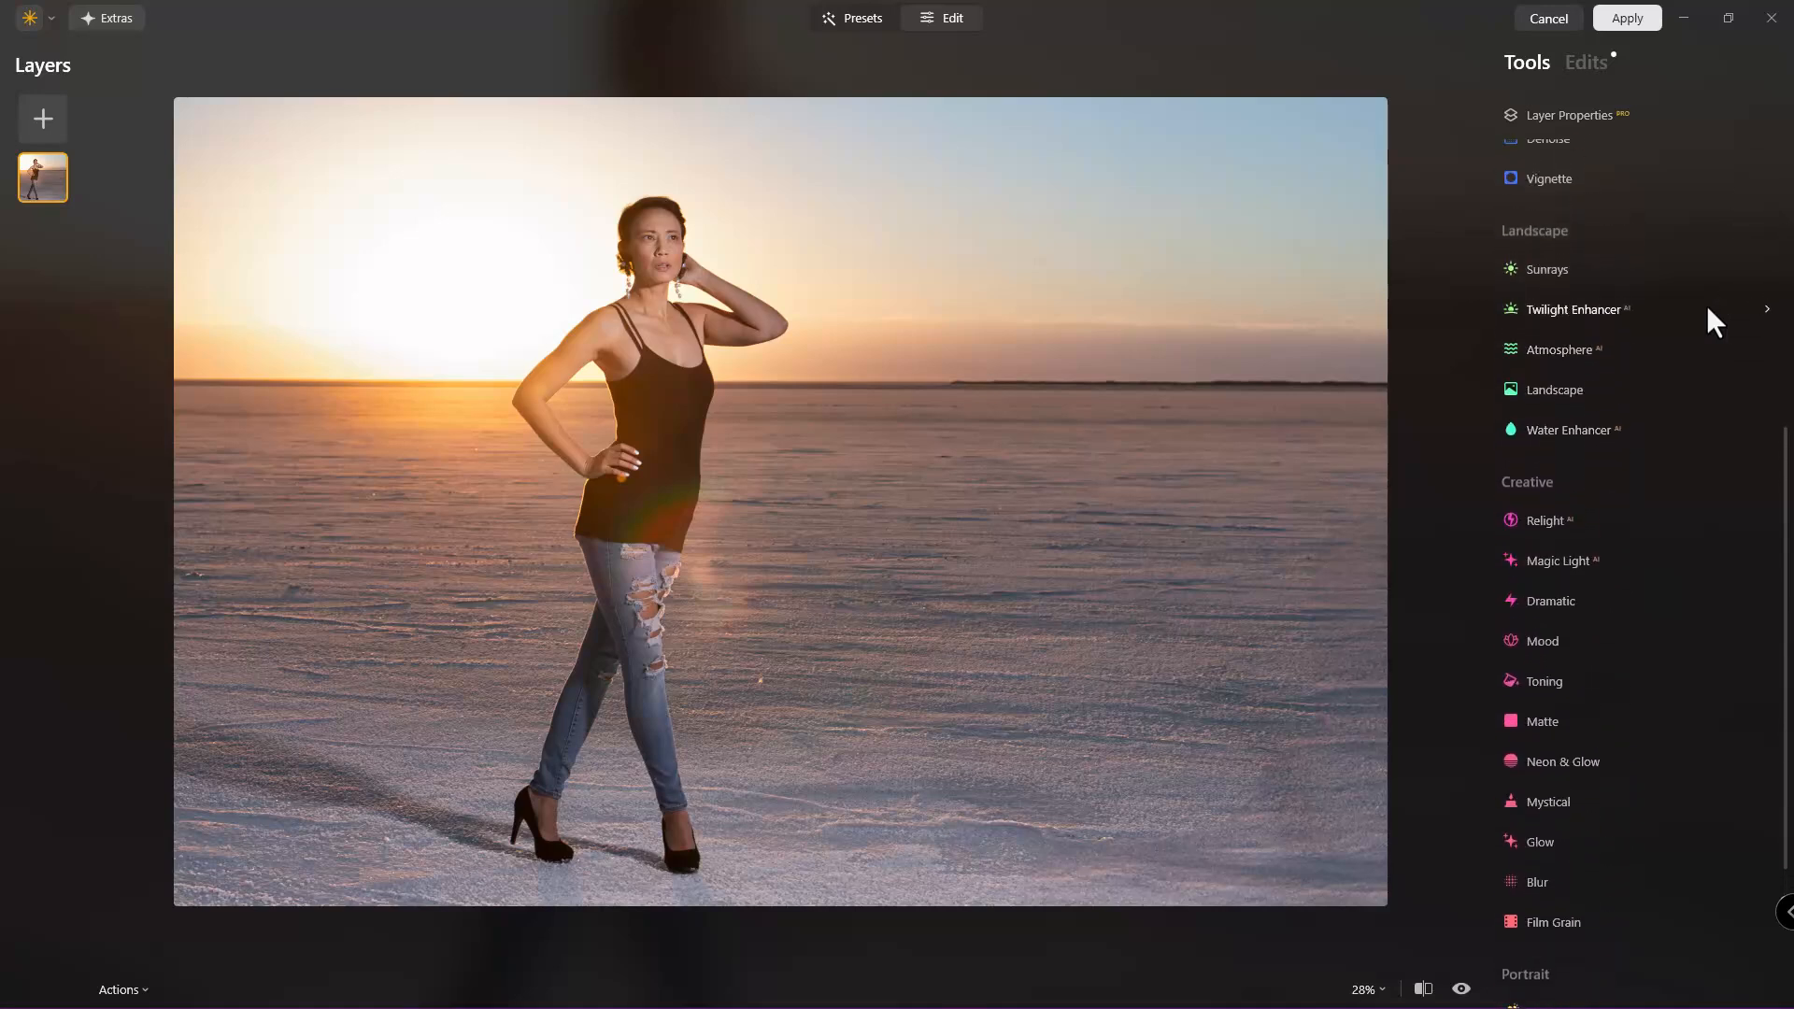
pyautogui.click(1572, 276)
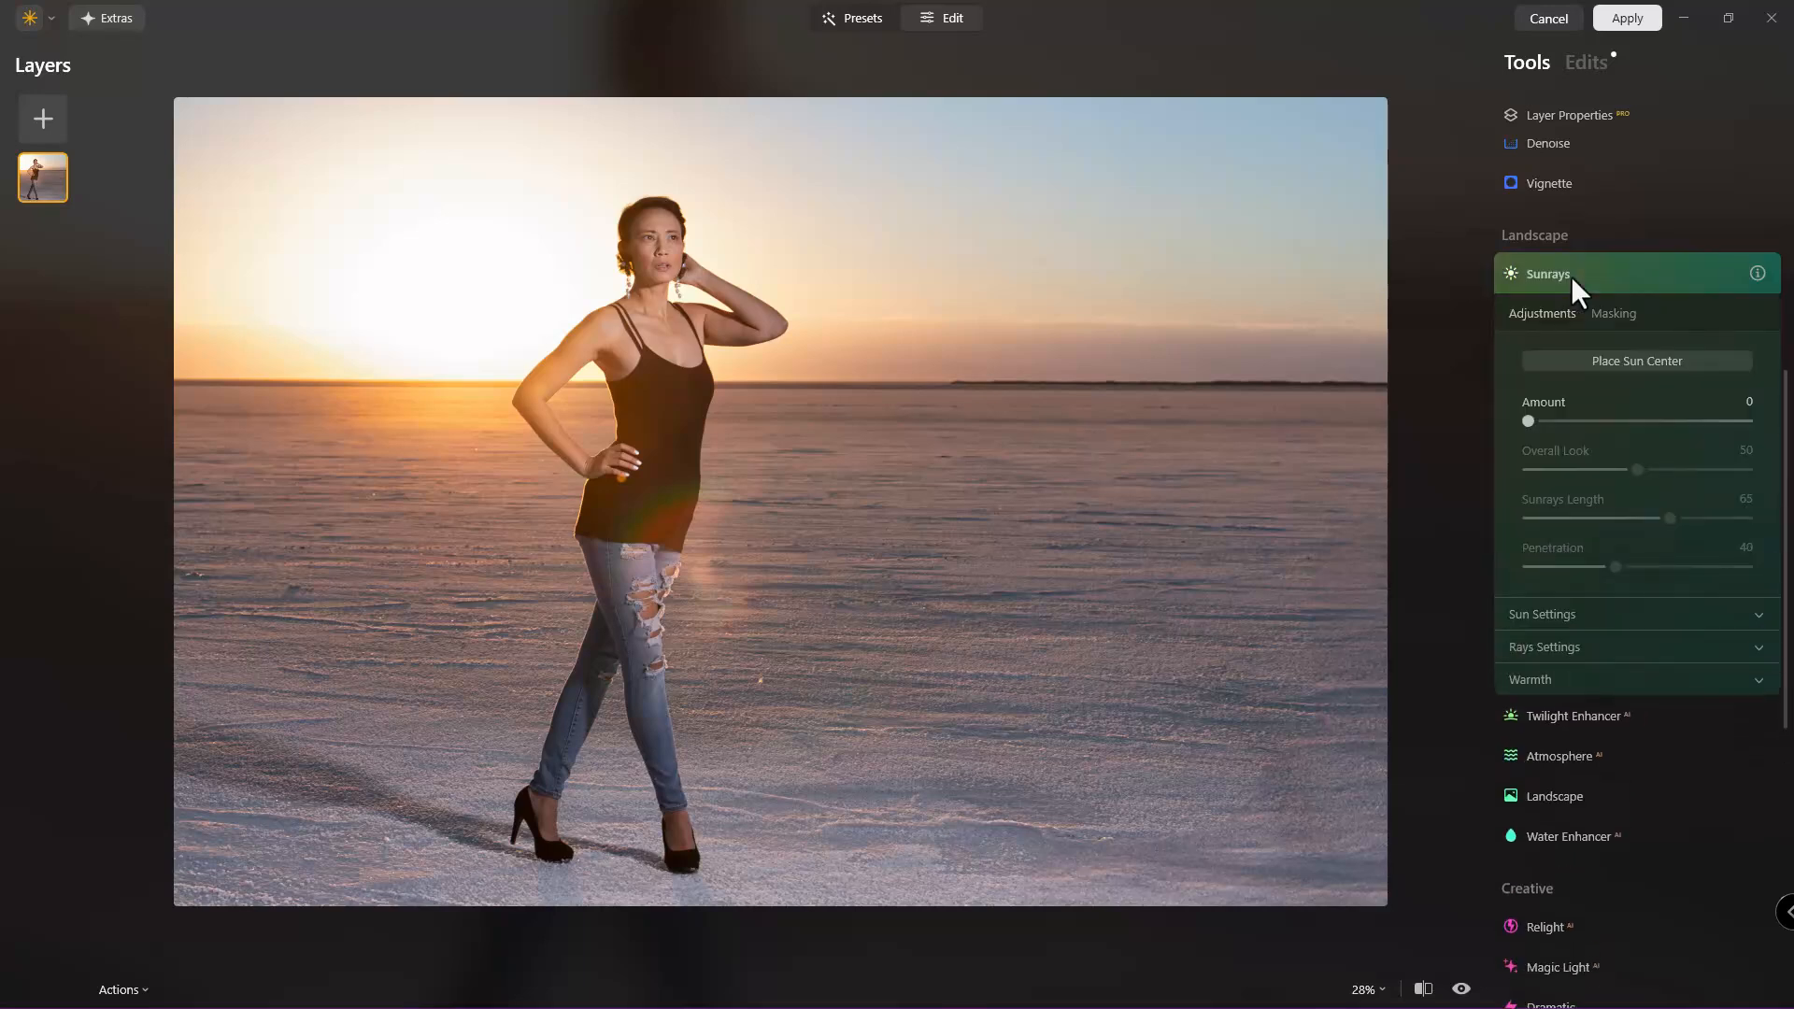
pyautogui.click(1622, 361)
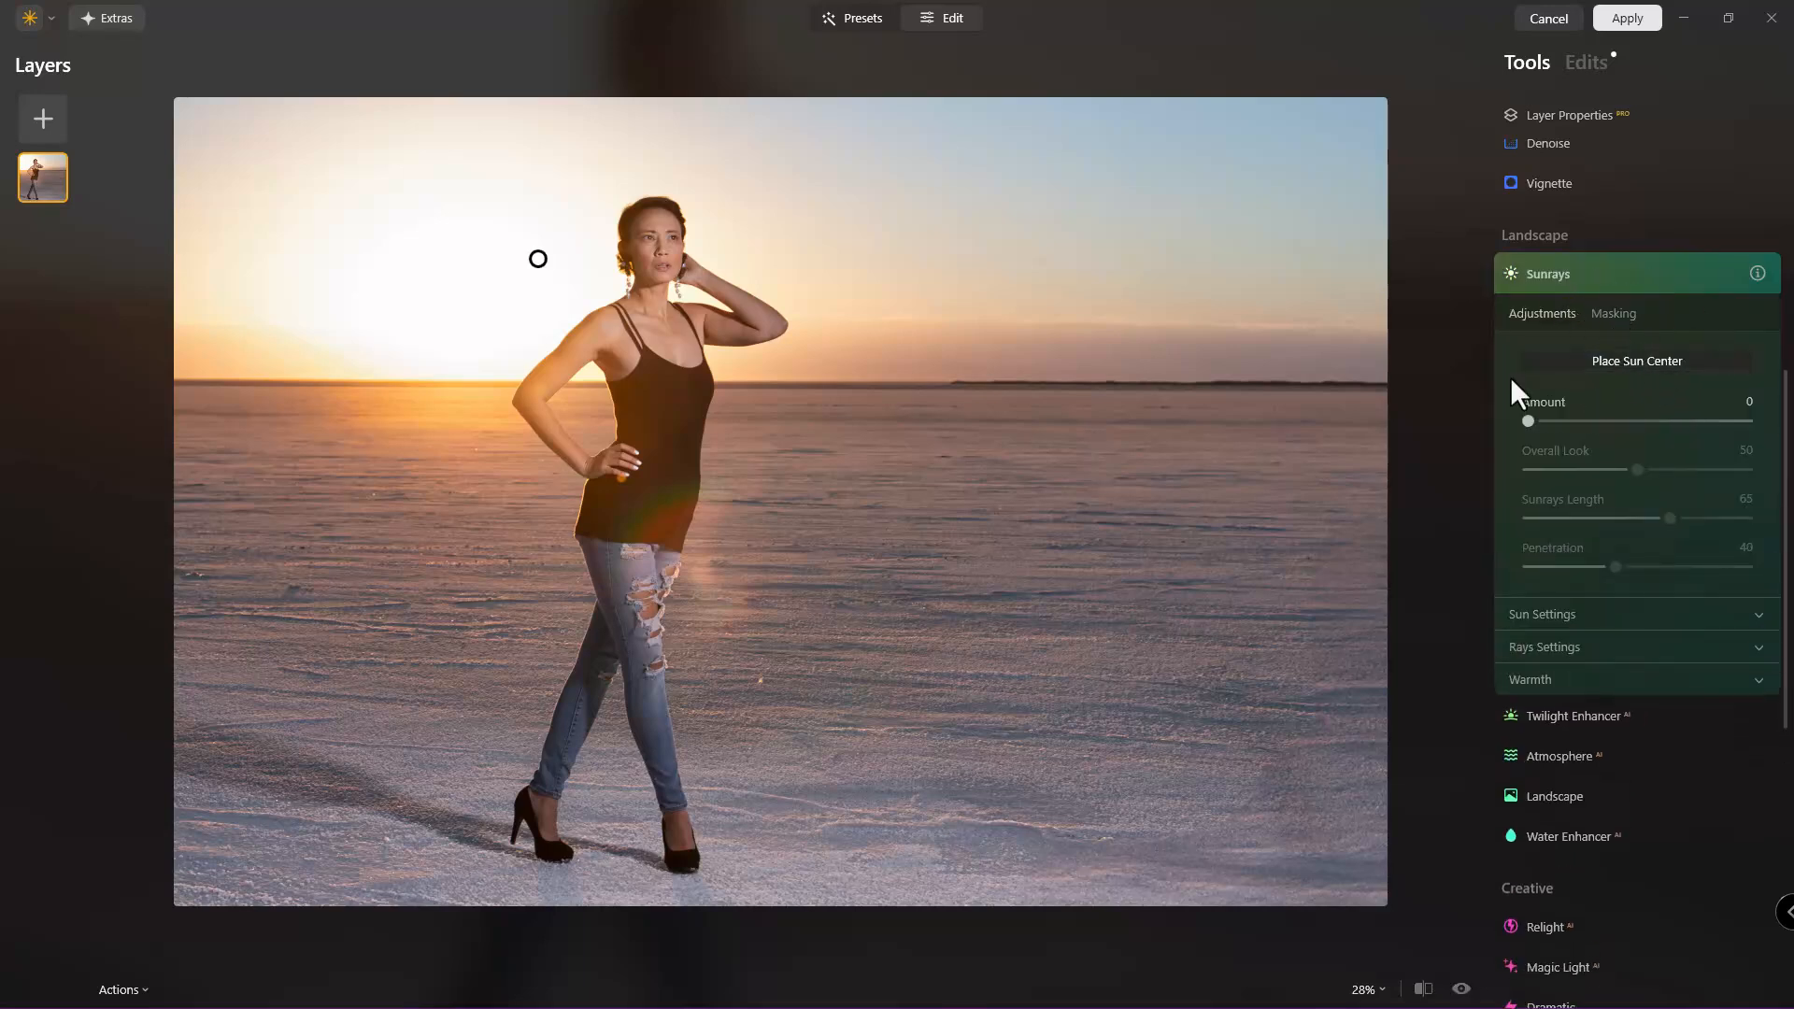
pyautogui.moveTo(540, 259); pyautogui.dragTo(1109, 234)
pyautogui.moveTo(1528, 421); pyautogui.dragTo(1626, 421)
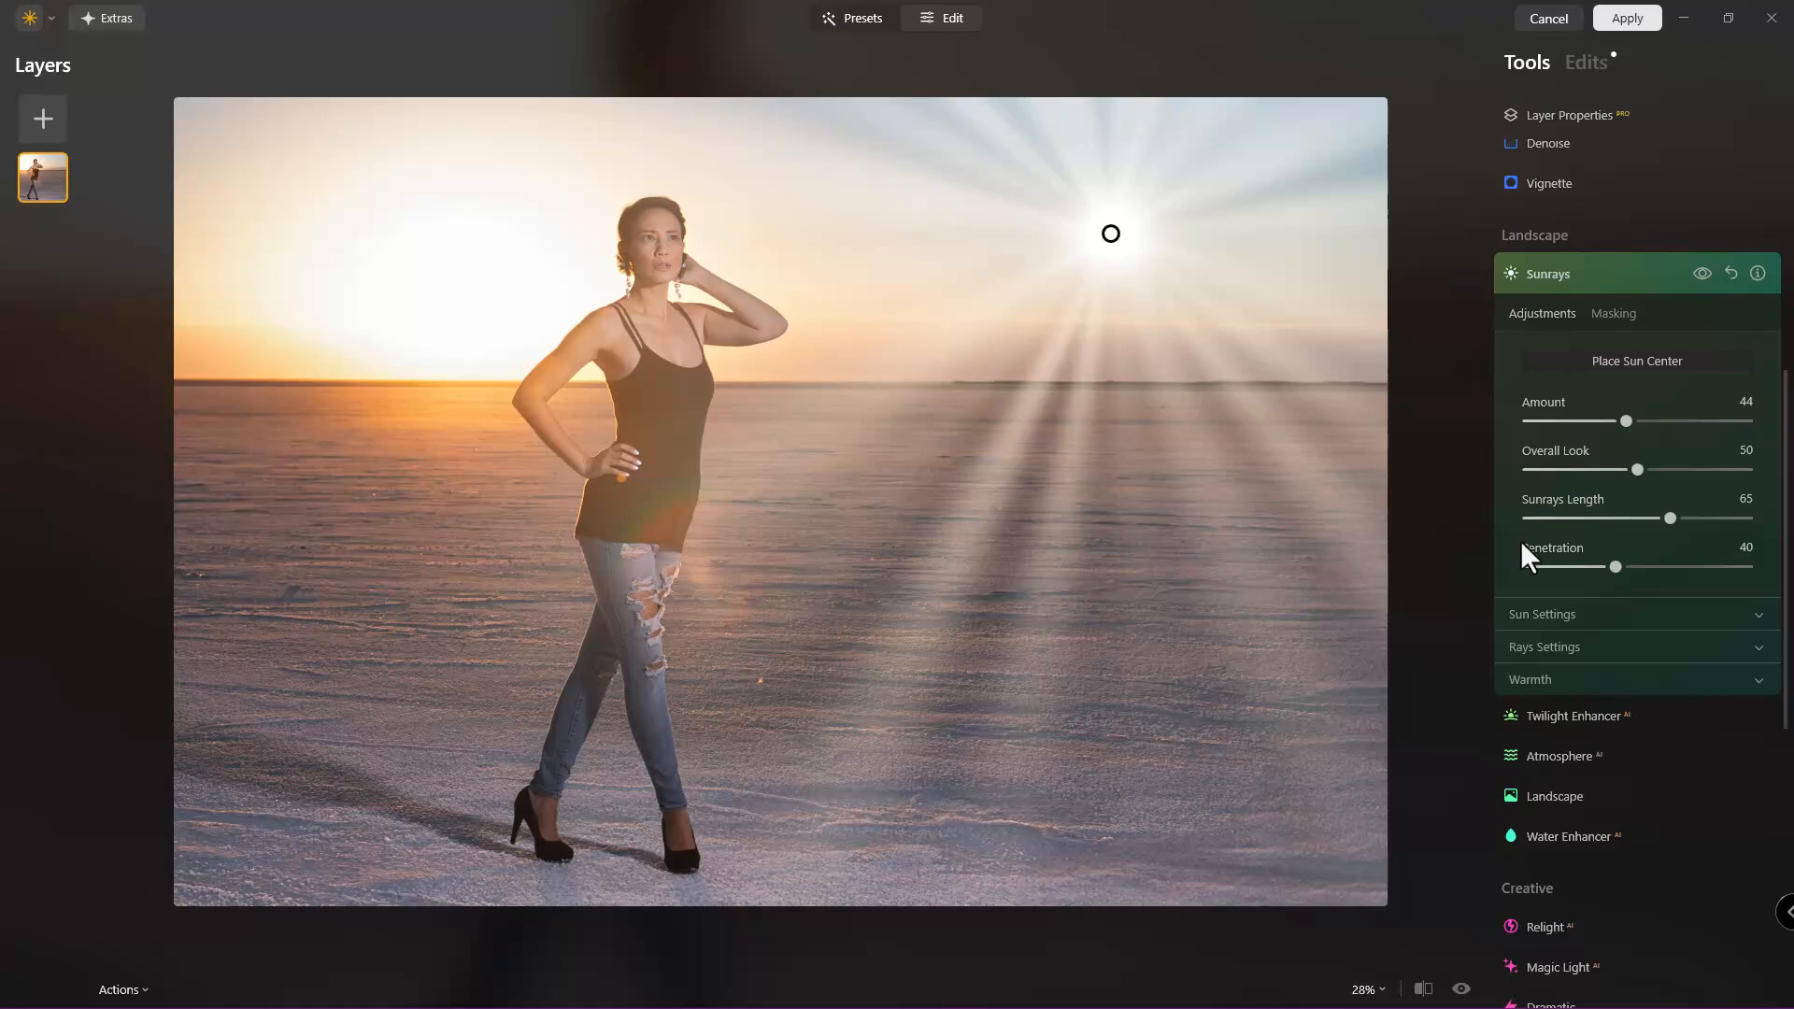
# Set the Number of Sunrays to 9, Randomize to 17 and Sunrays Warmth to 53, and move the sun center onto the photo's actual sun
pyautogui.click(1574, 648)
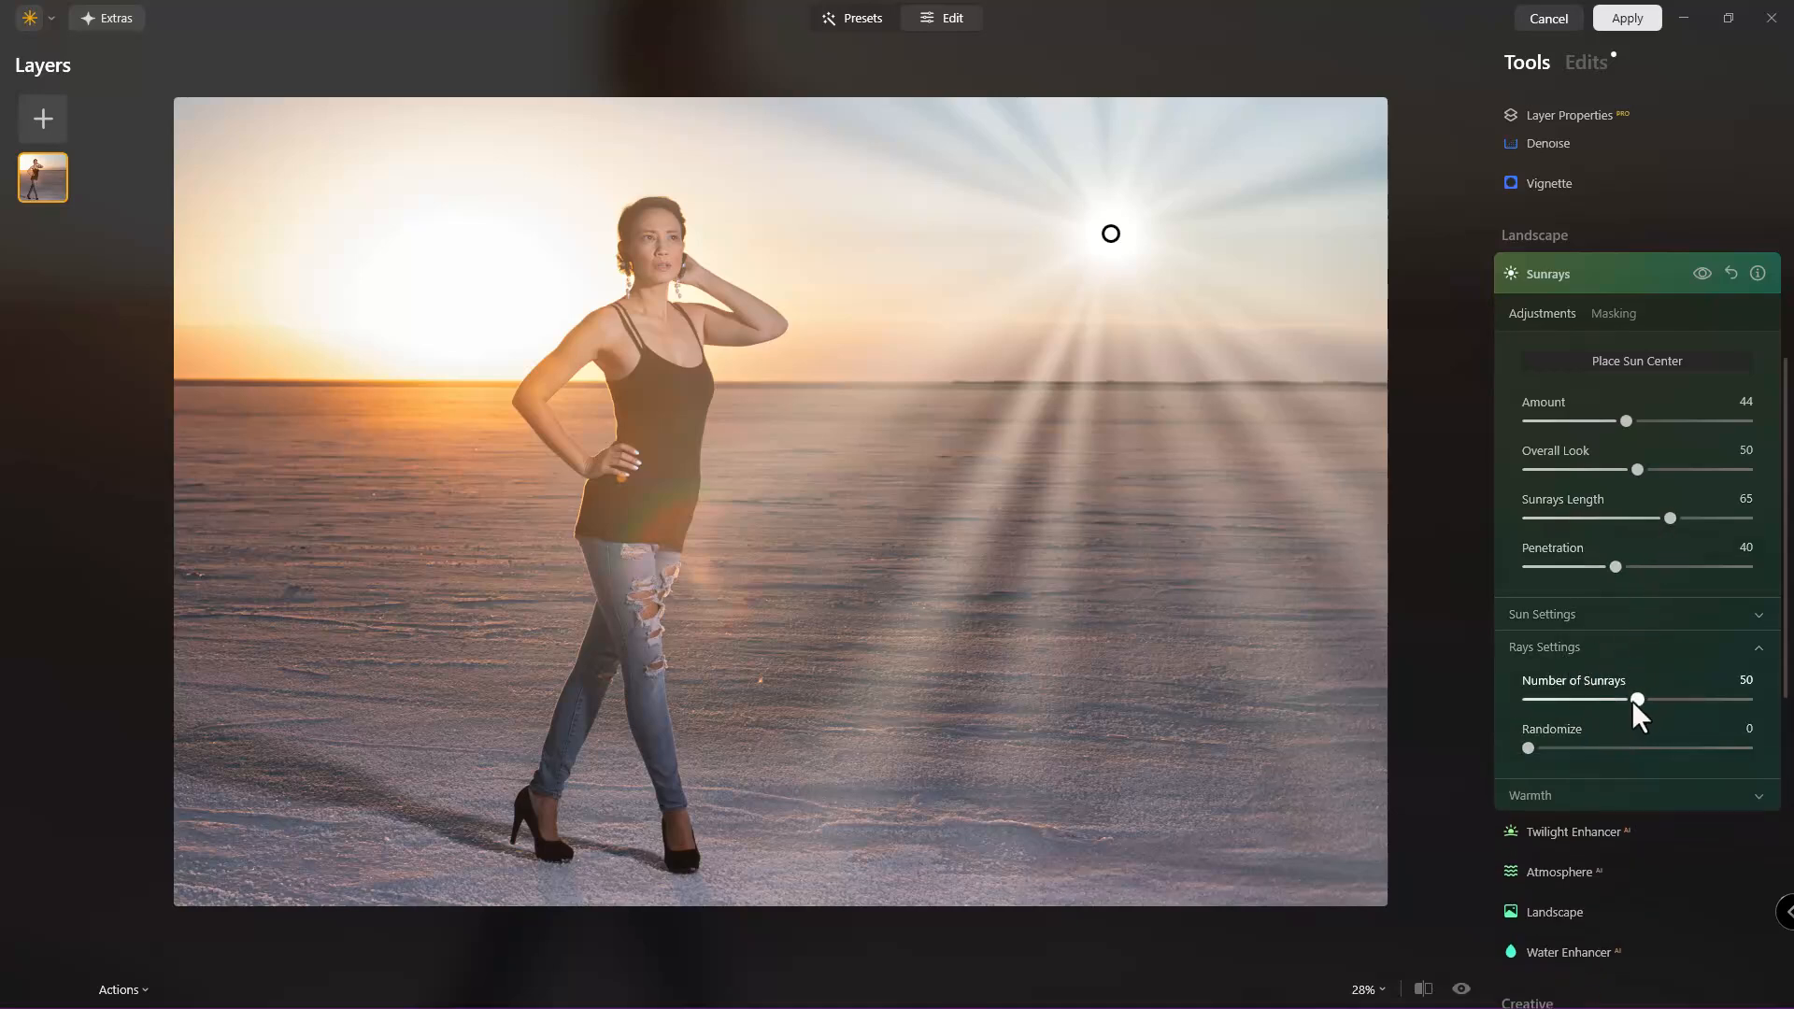
pyautogui.moveTo(1637, 699); pyautogui.dragTo(1549, 699)
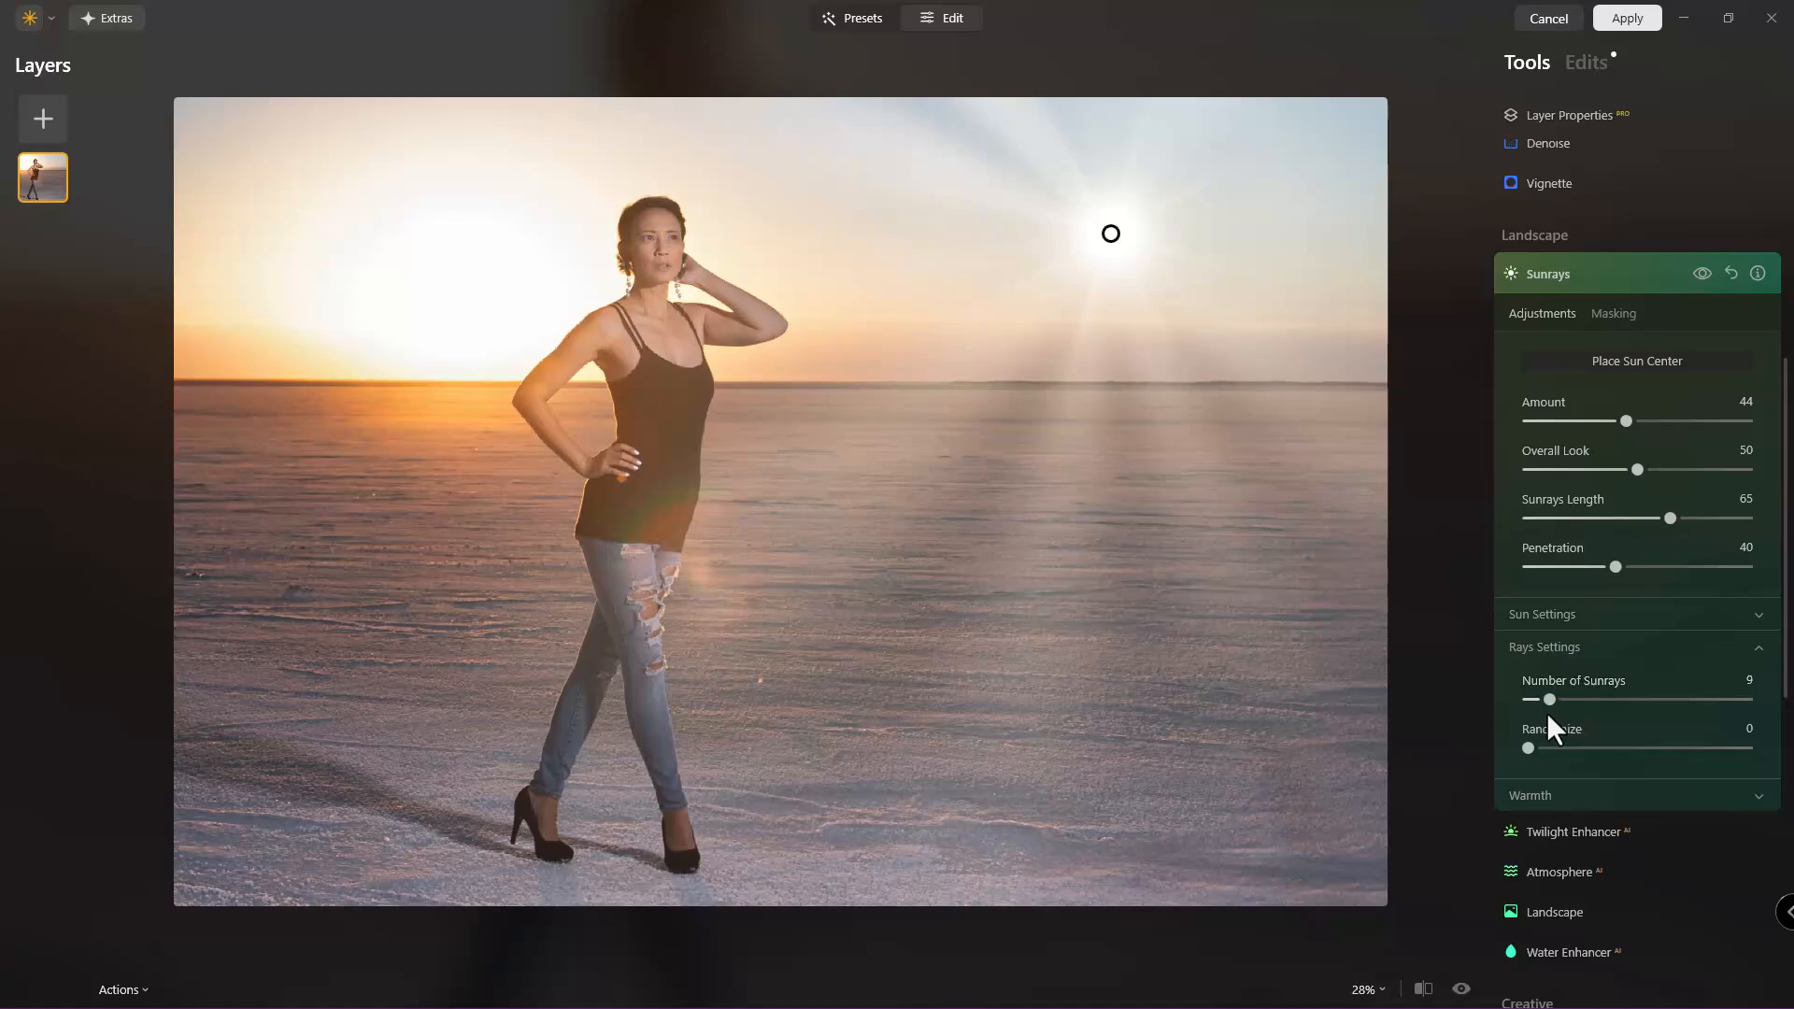
pyautogui.moveTo(1529, 749); pyautogui.dragTo(1567, 745)
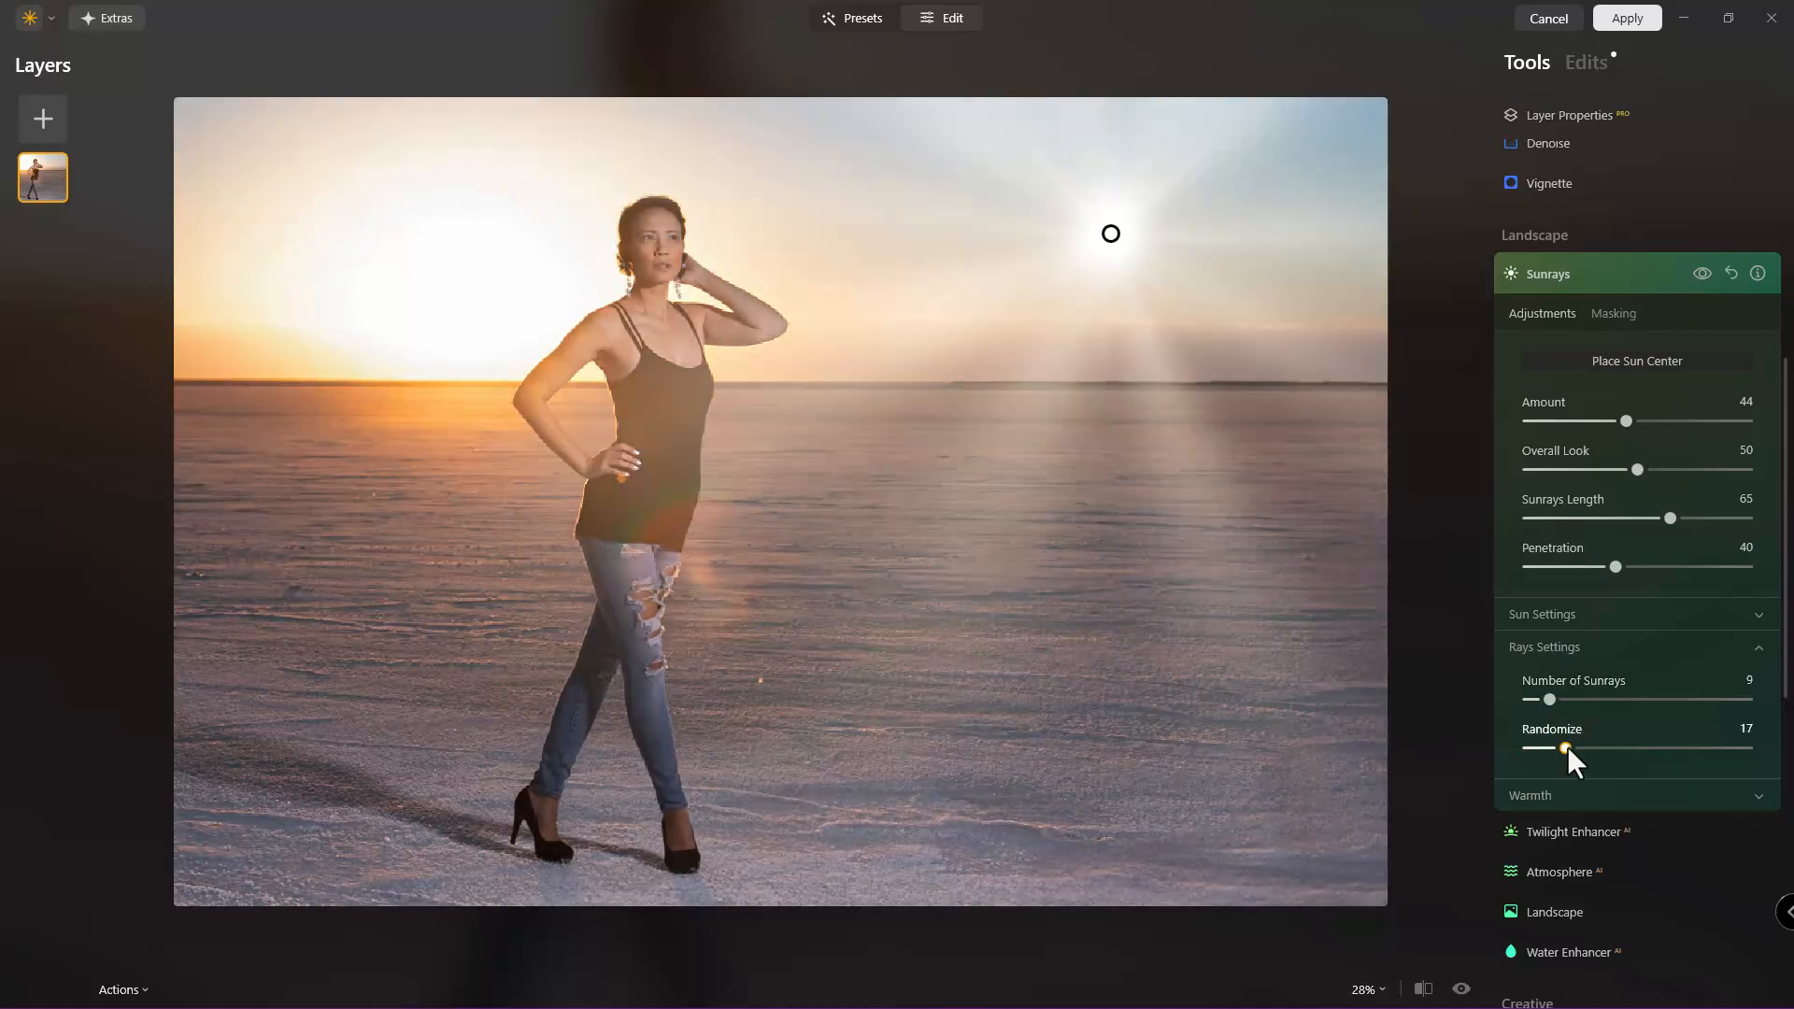
pyautogui.click(1542, 794)
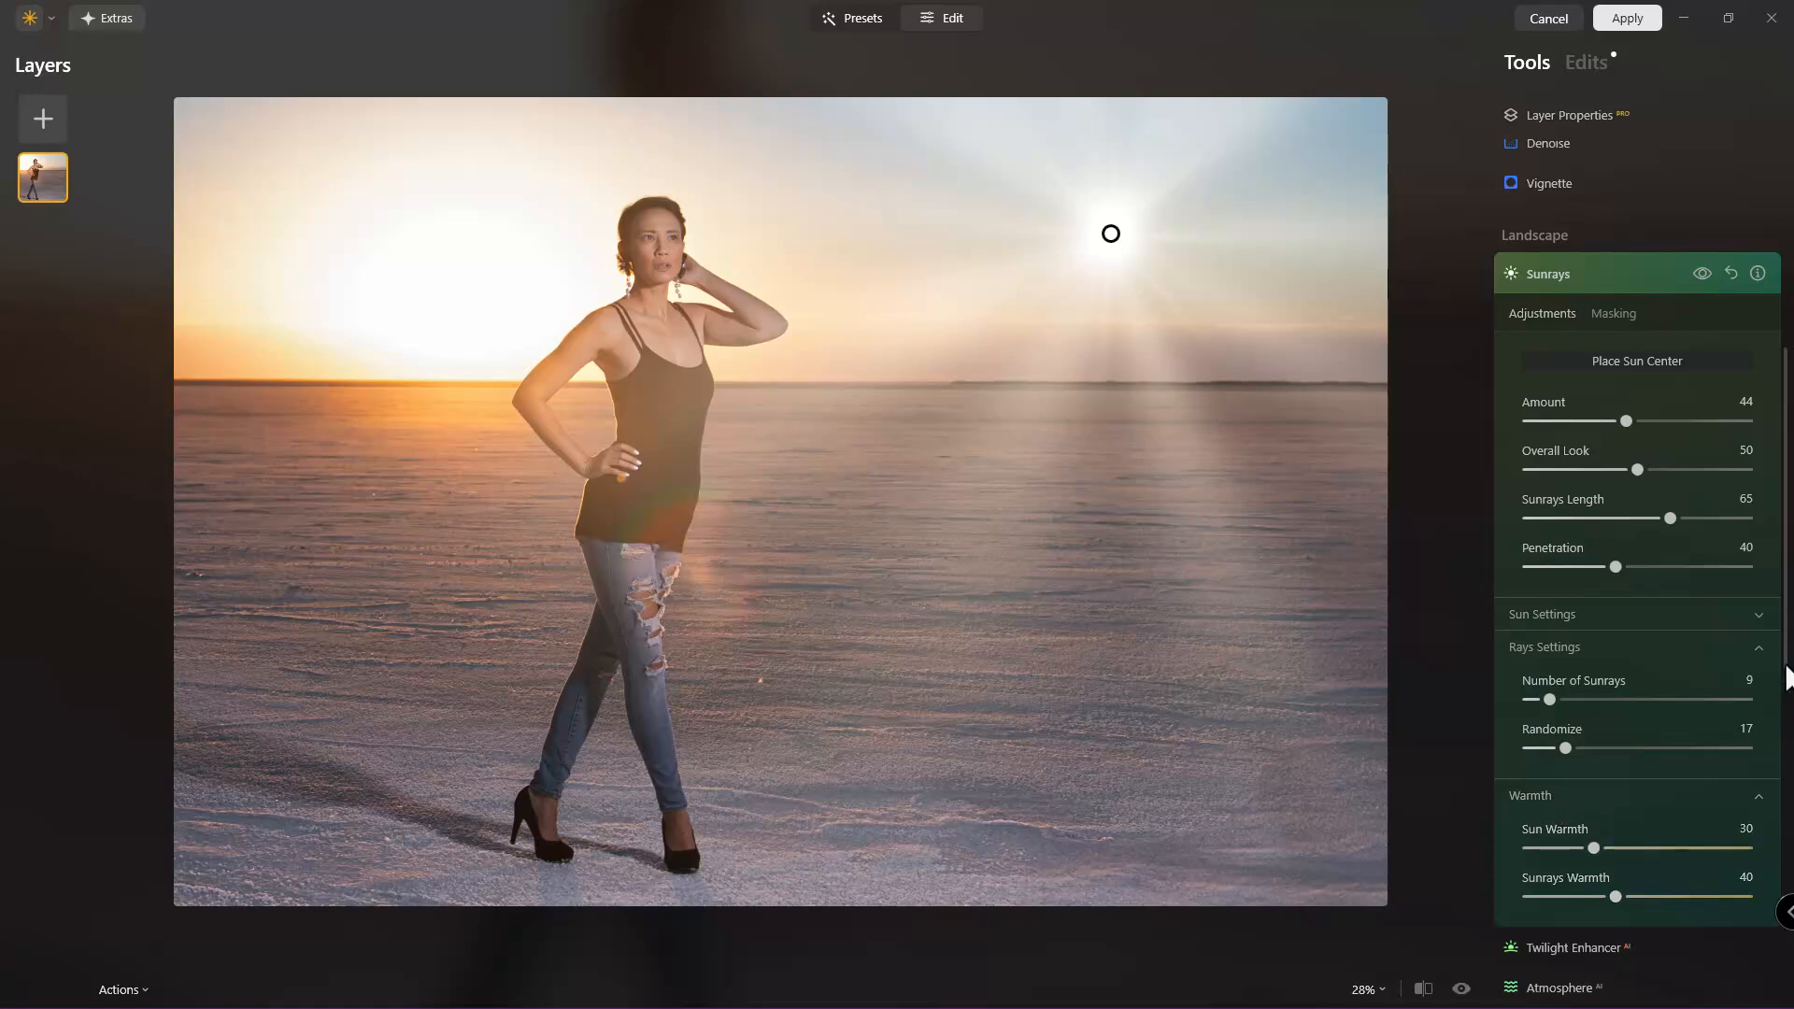
pyautogui.scroll(-2, 1693, 639)
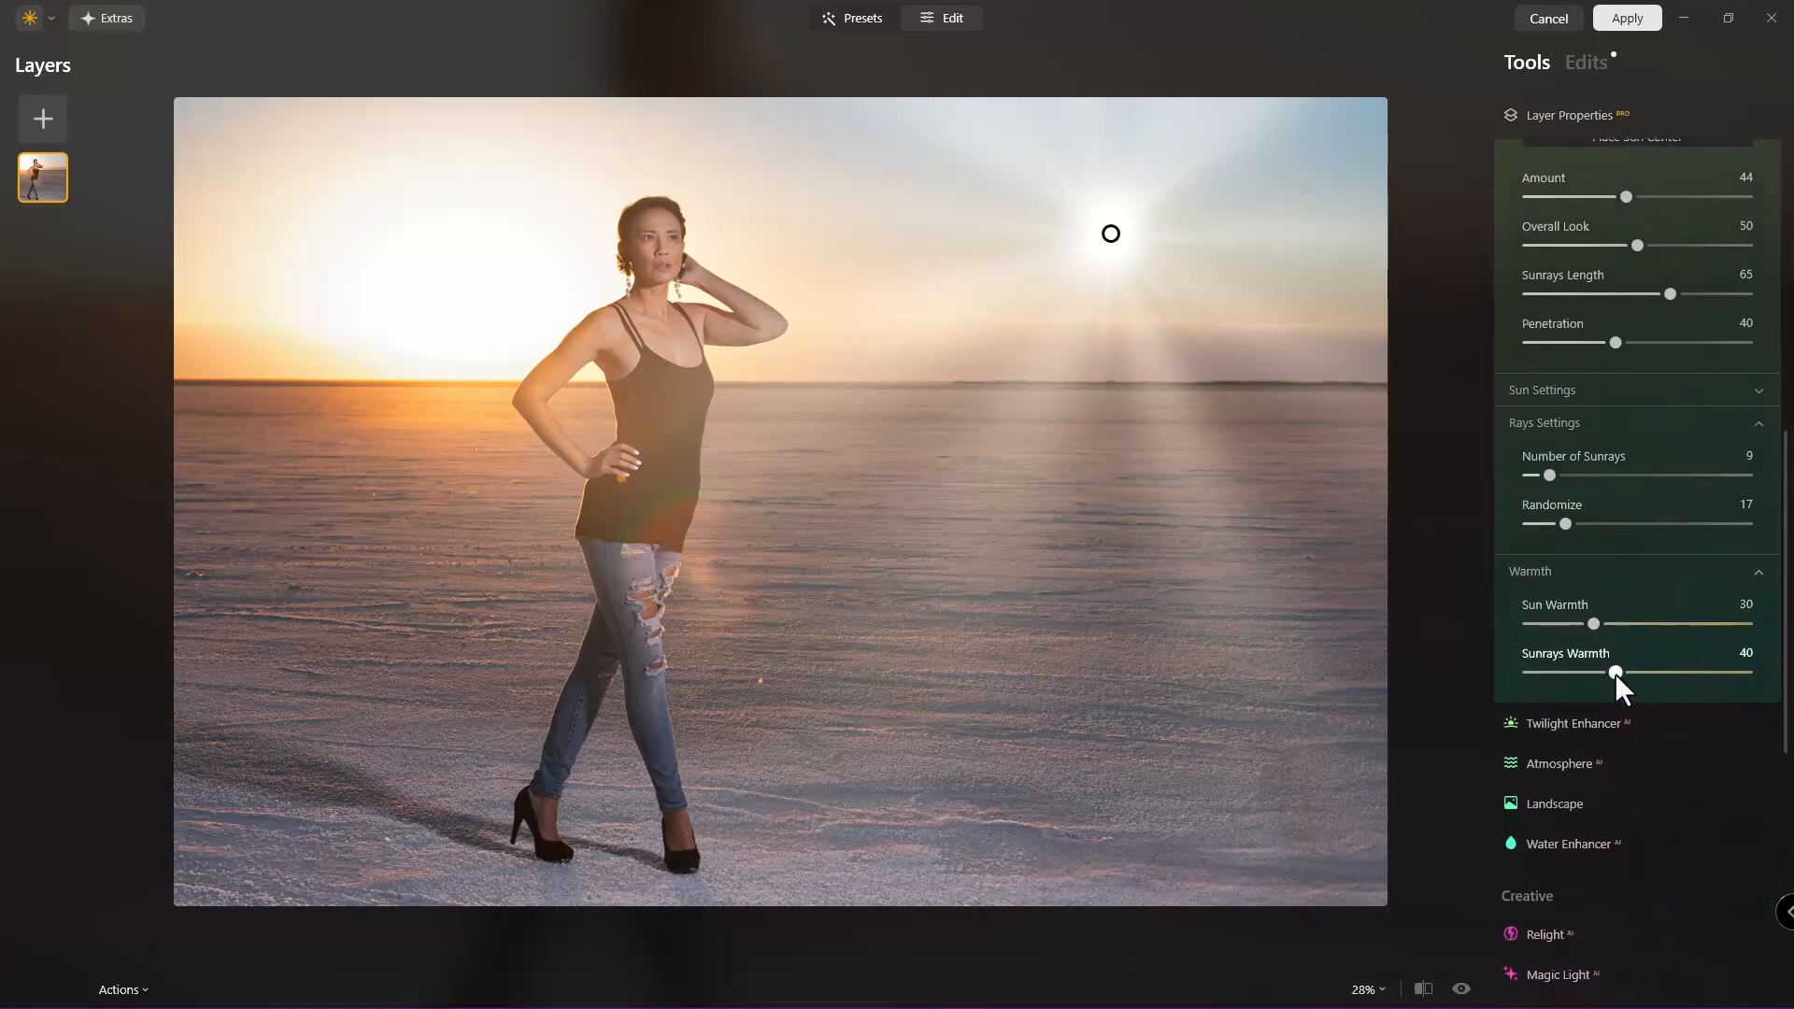
pyautogui.moveTo(1615, 673)
pyautogui.mouseDown()
pyautogui.moveTo(1544, 673)
pyautogui.moveTo(1685, 671)
pyautogui.moveTo(1648, 671)
pyautogui.mouseUp()
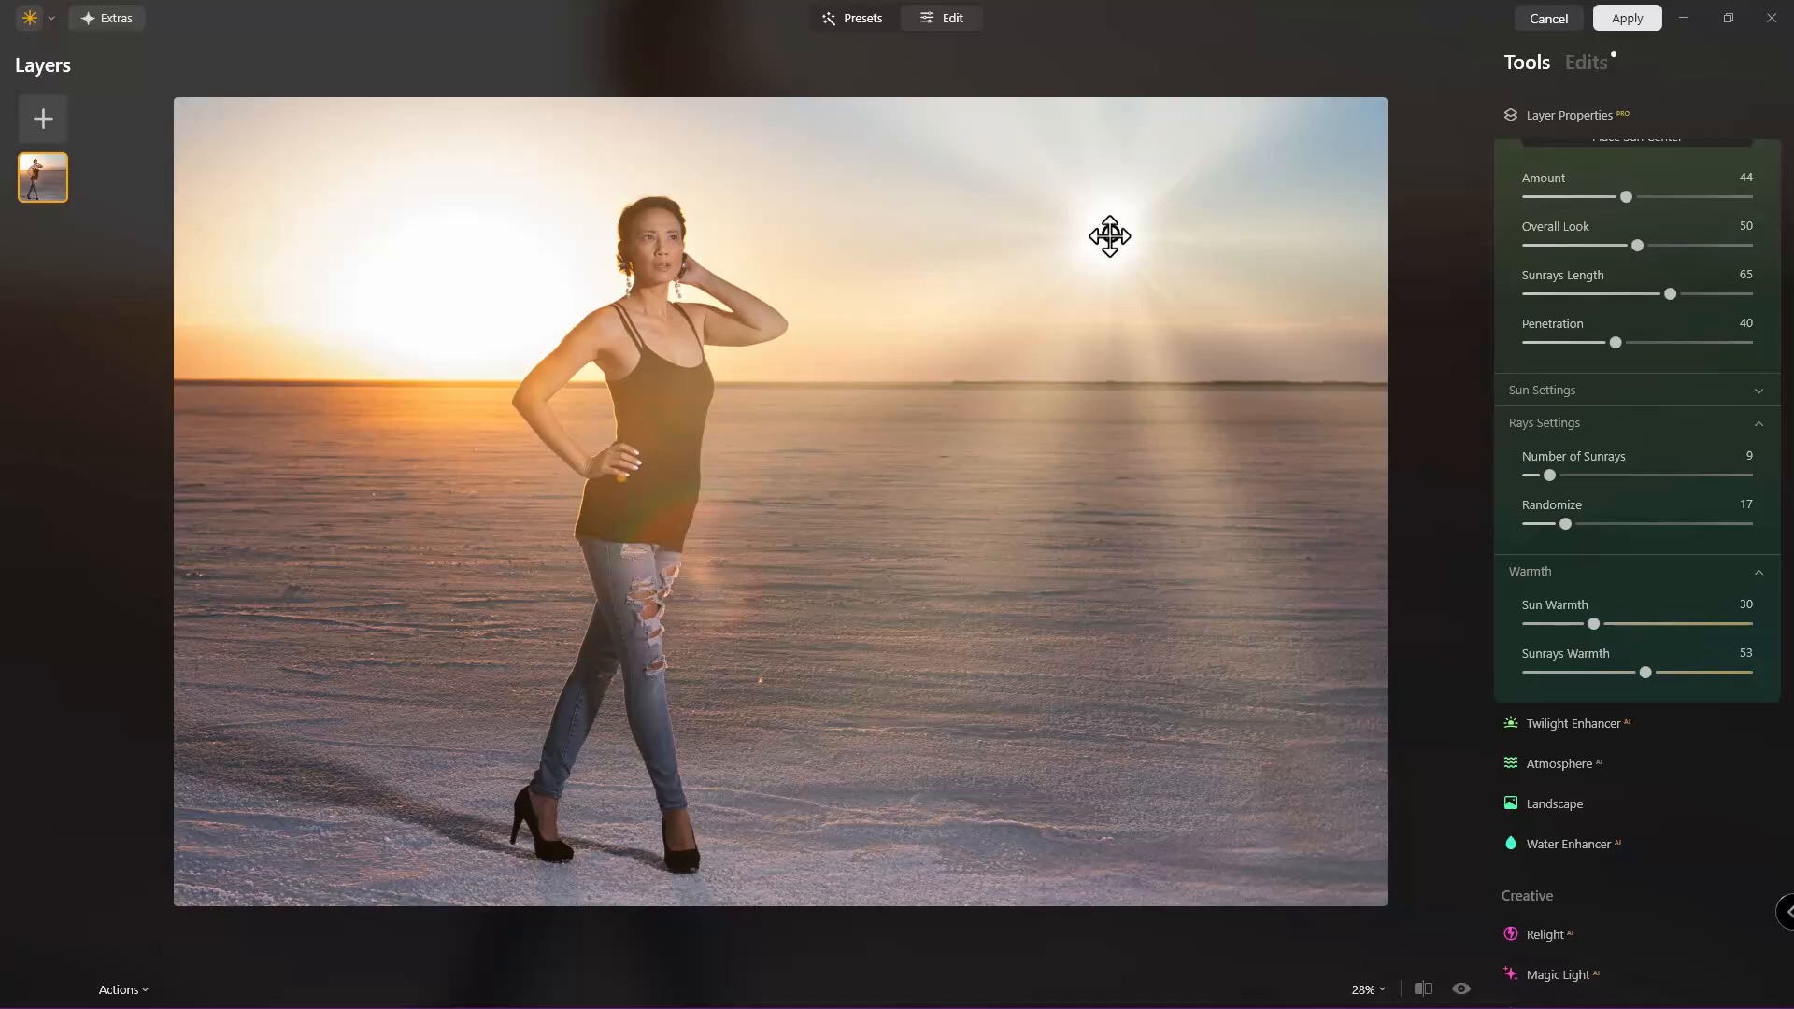
pyautogui.moveTo(1110, 235); pyautogui.dragTo(470, 305)
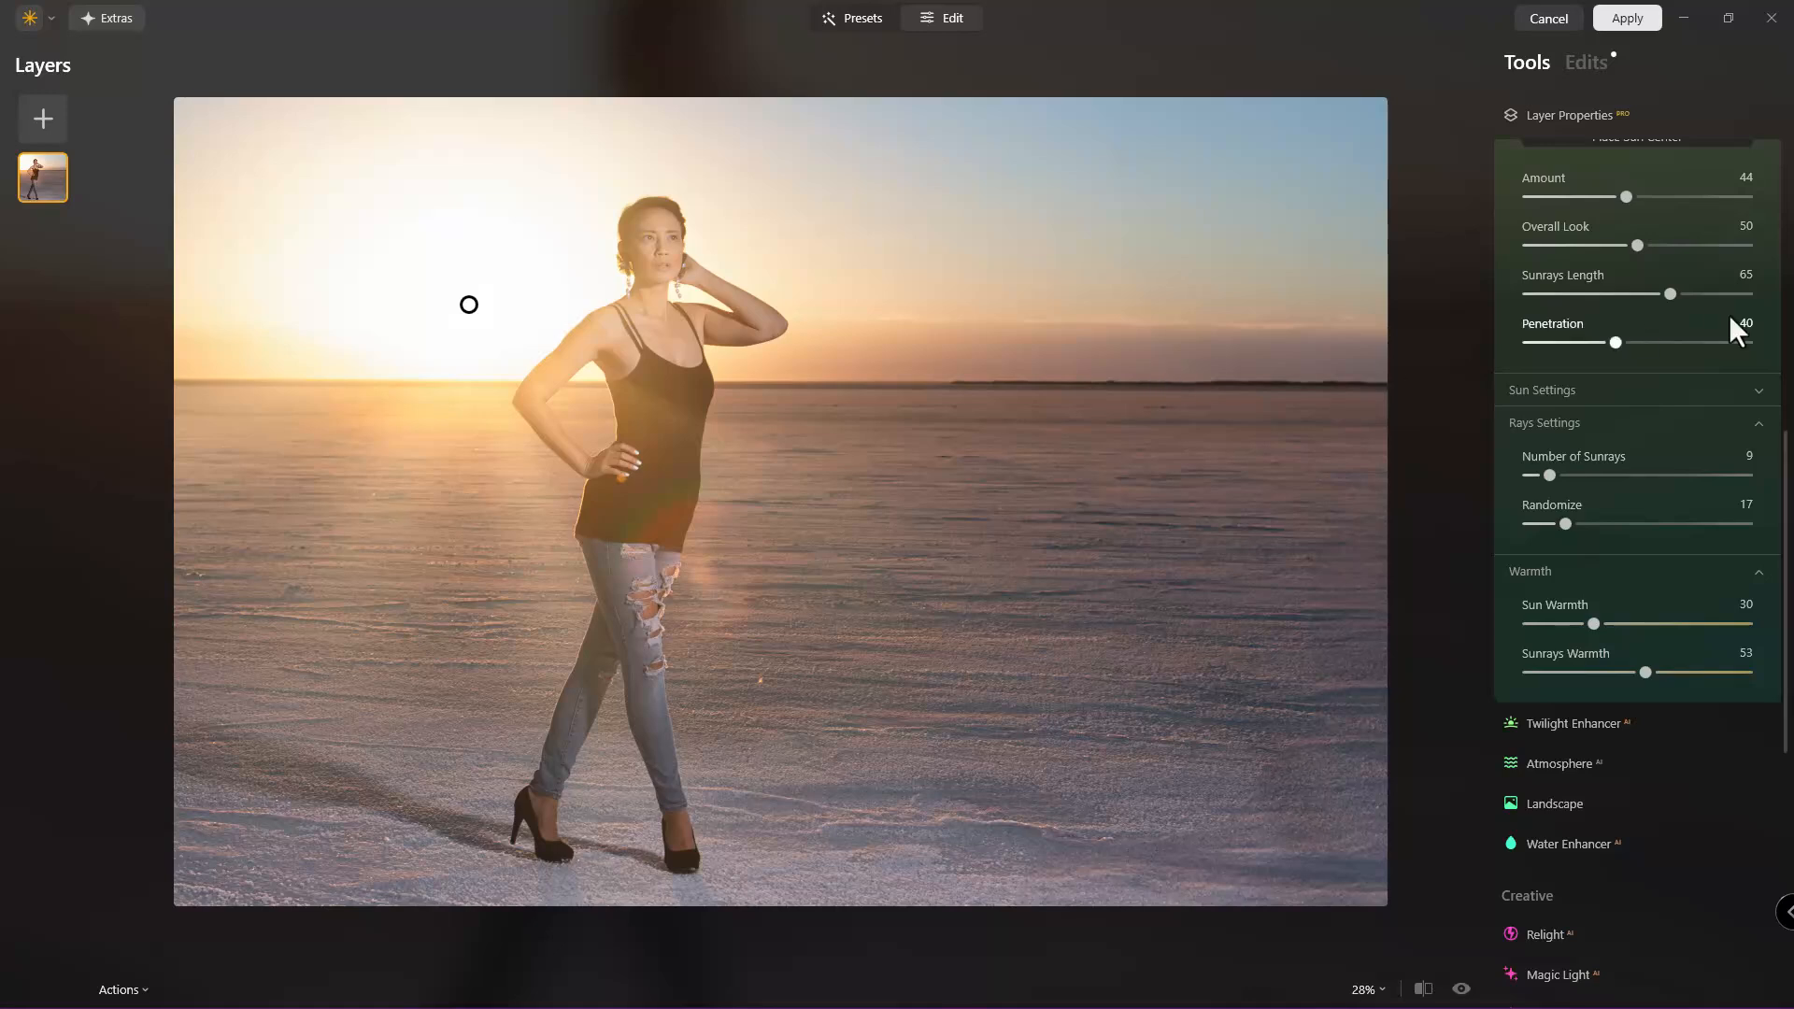
# Erase the Sunrays effect from the woman's face, raised arm and upper body with a size 100 mask brush, and compare with the effect off
pyautogui.scroll(3, 1728, 314)
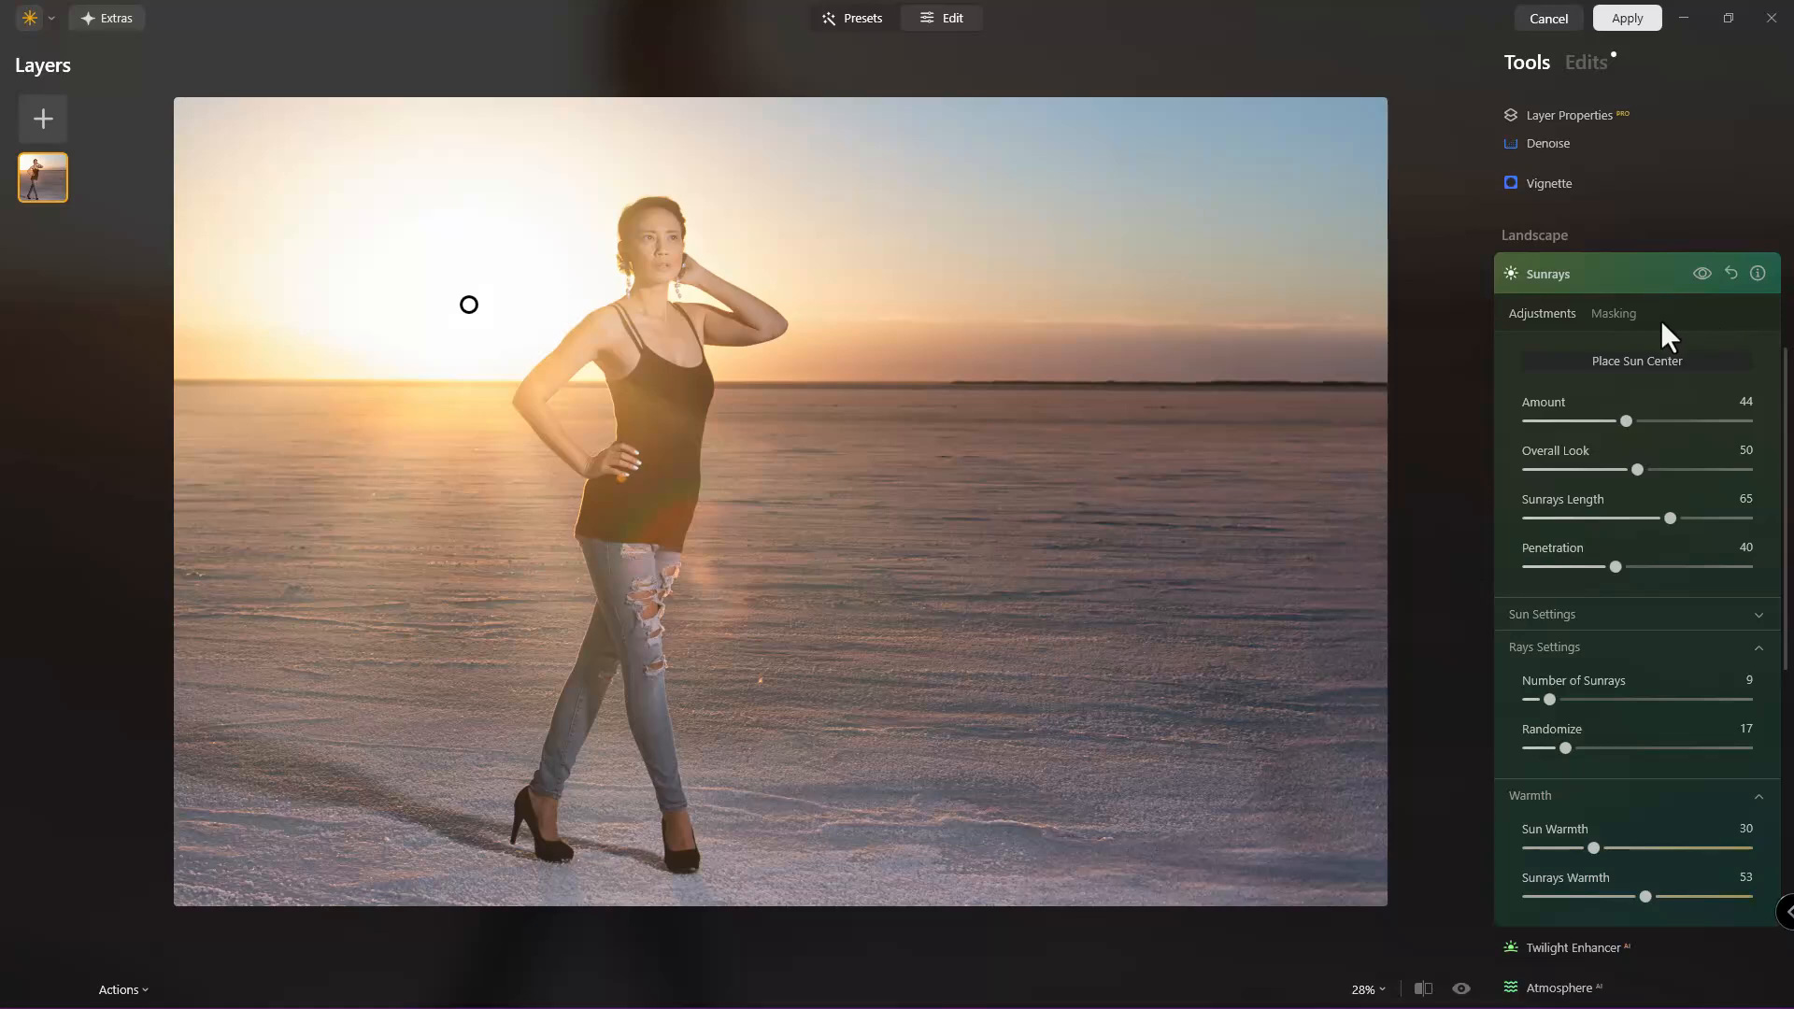
pyautogui.click(1622, 314)
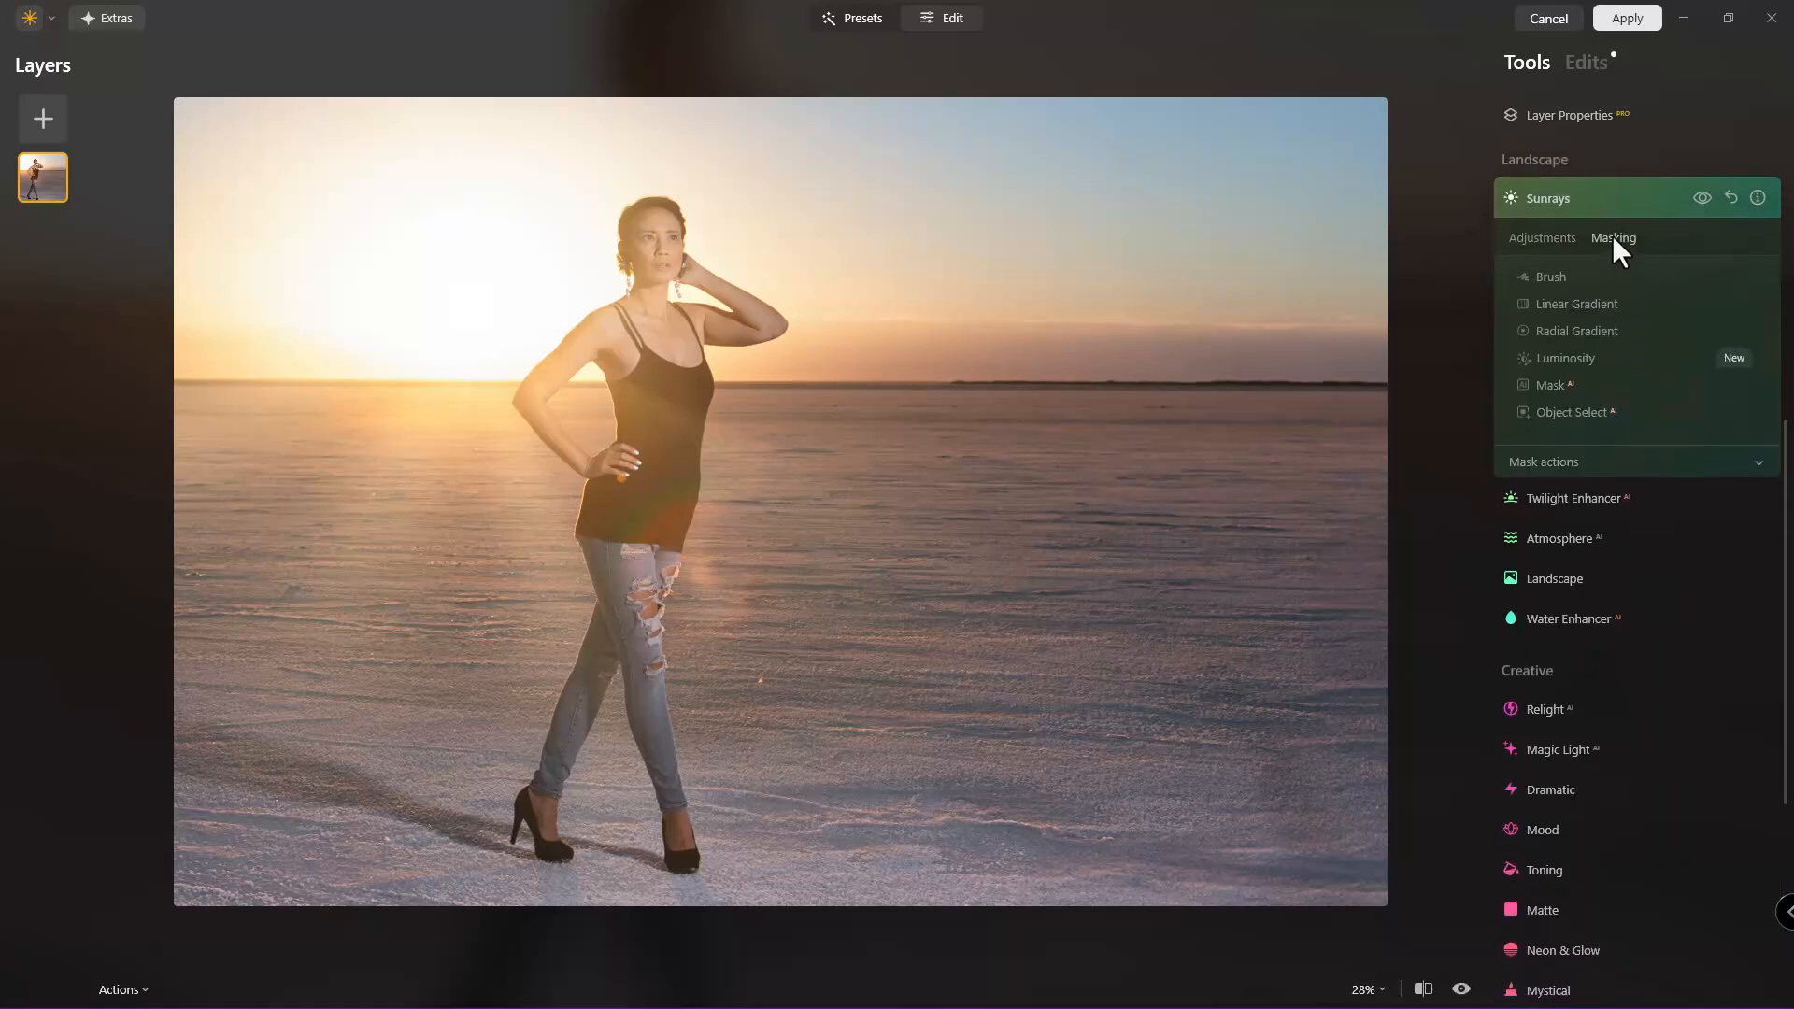
pyautogui.click(1549, 279)
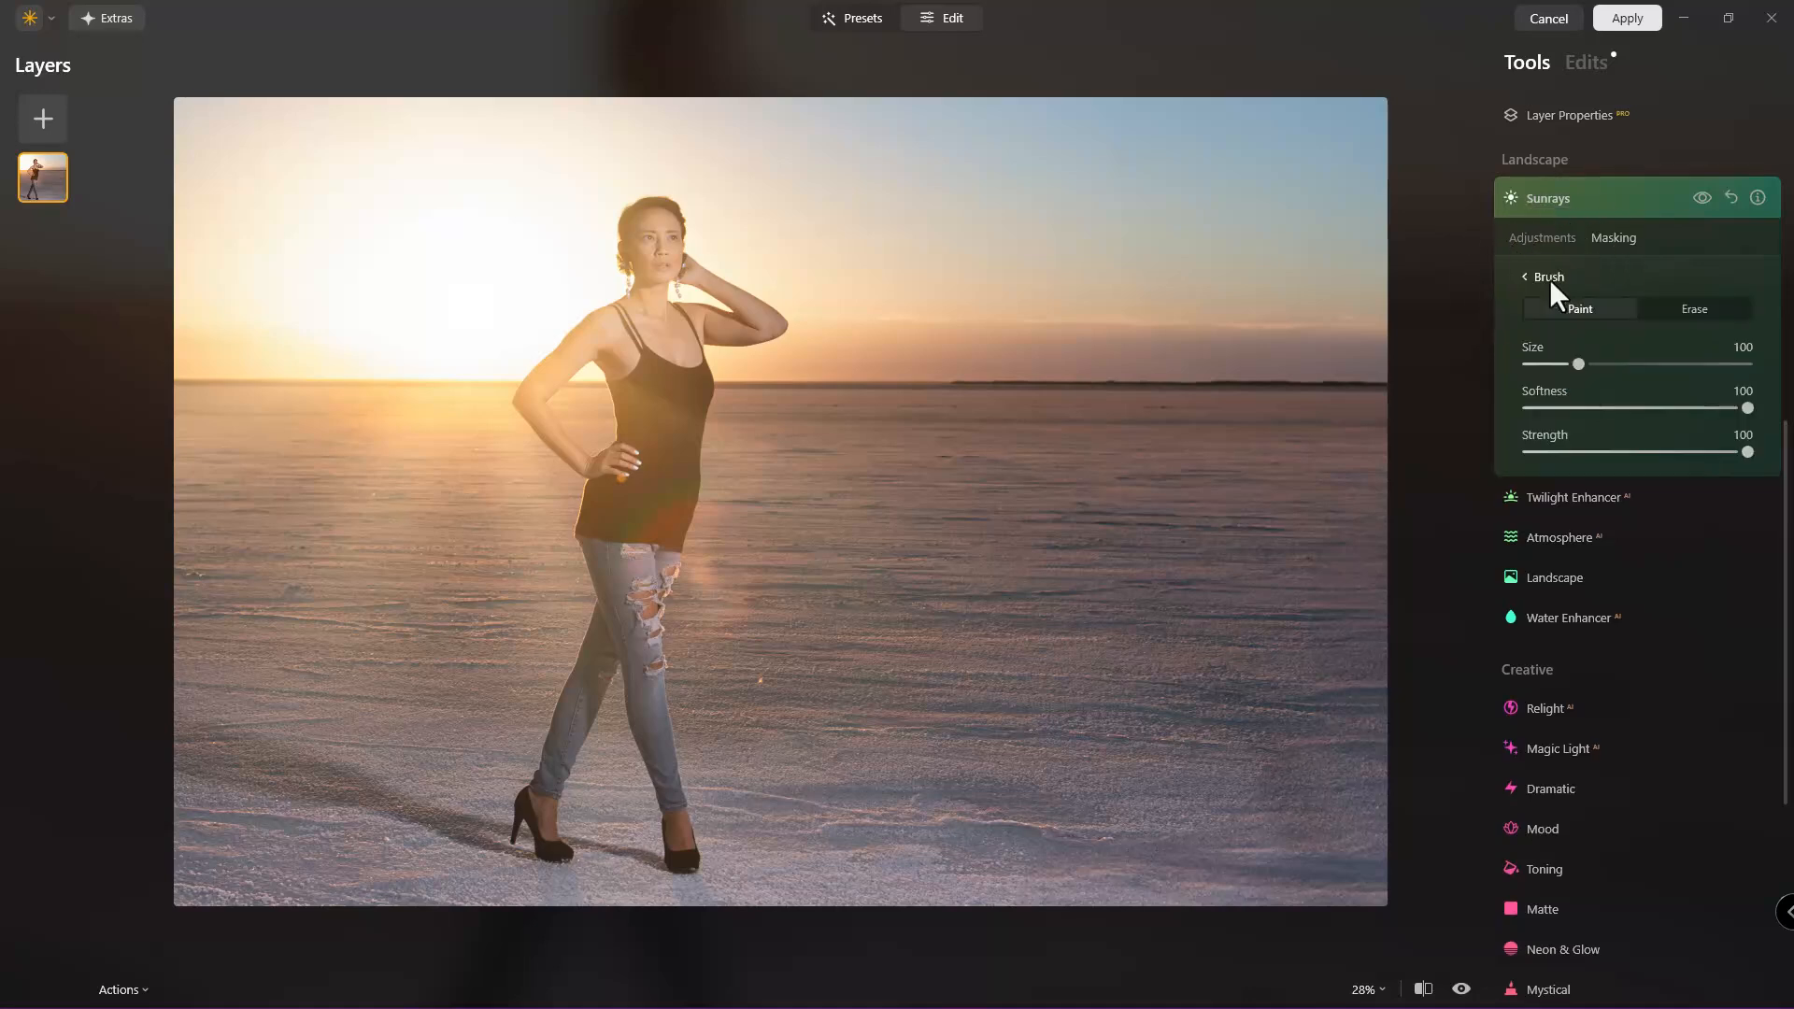
pyautogui.click(1686, 311)
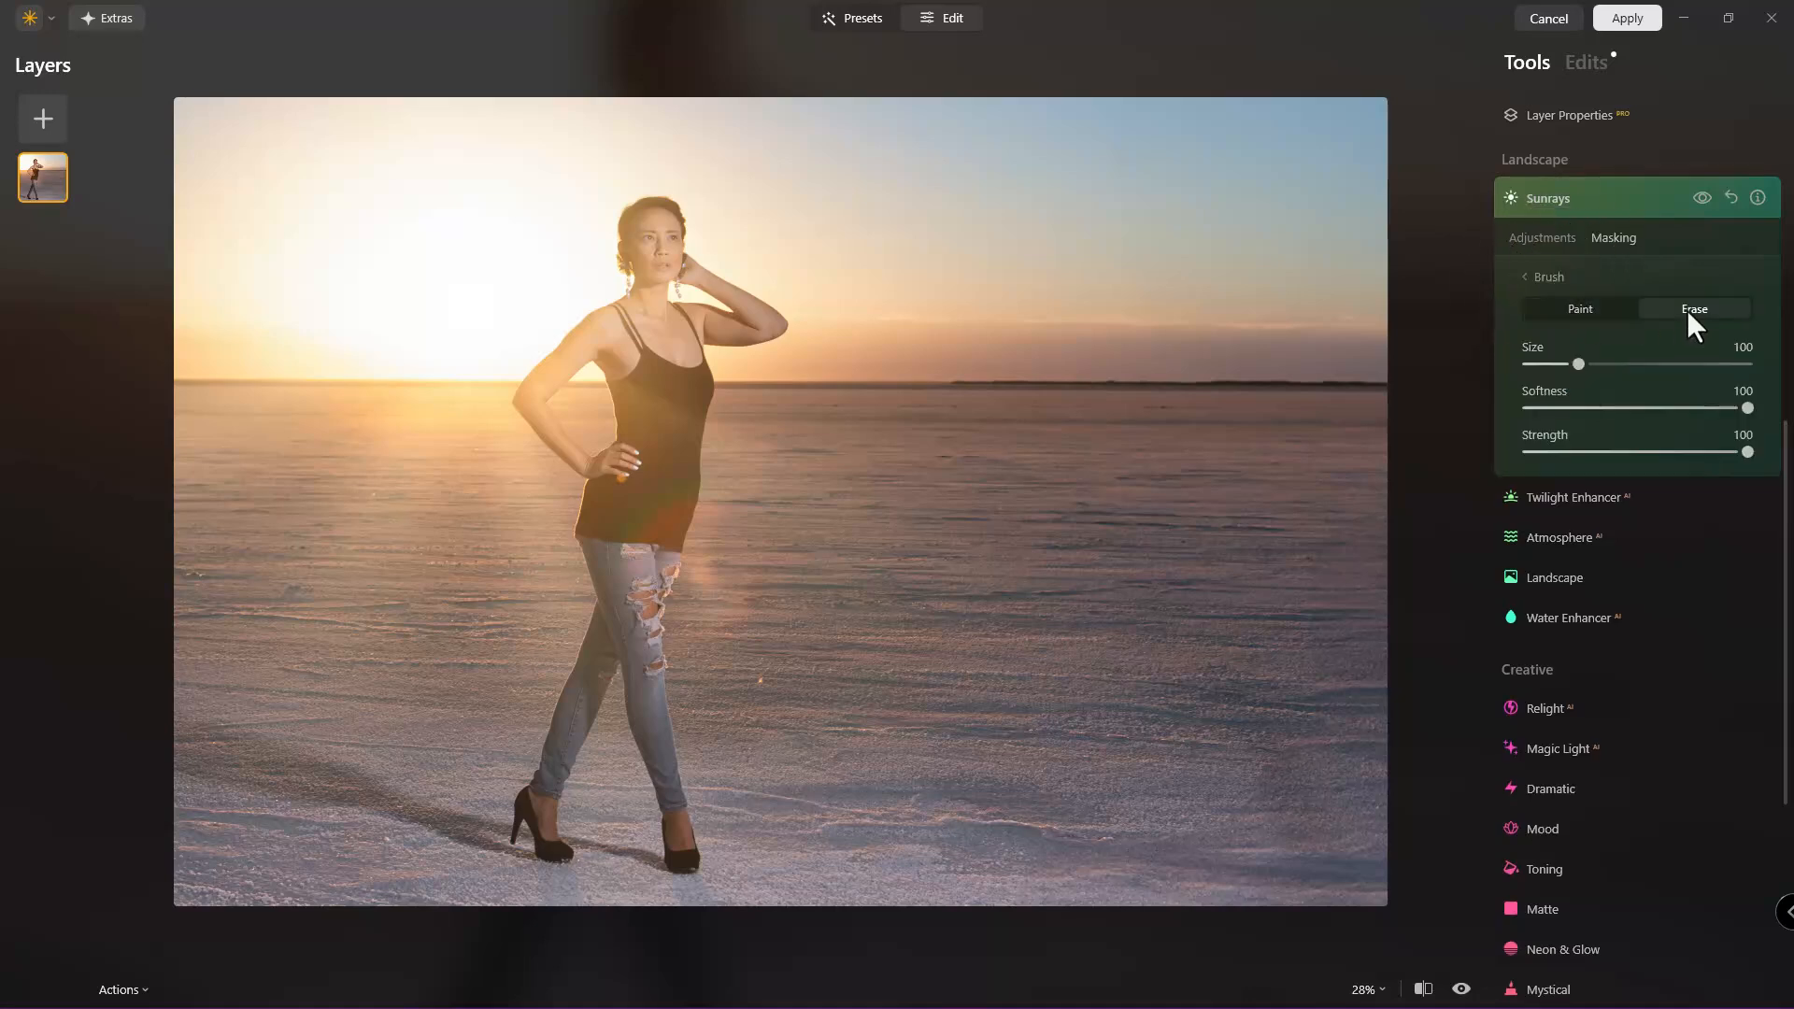
pyautogui.moveTo(641, 263)
pyautogui.mouseDown()
pyautogui.moveTo(674, 422)
pyautogui.moveTo(679, 273)
pyautogui.moveTo(755, 322)
pyautogui.moveTo(665, 355)
pyautogui.moveTo(663, 414)
pyautogui.moveTo(647, 247)
pyautogui.moveTo(645, 451)
pyautogui.moveTo(665, 241)
pyautogui.moveTo(741, 321)
pyautogui.mouseUp()
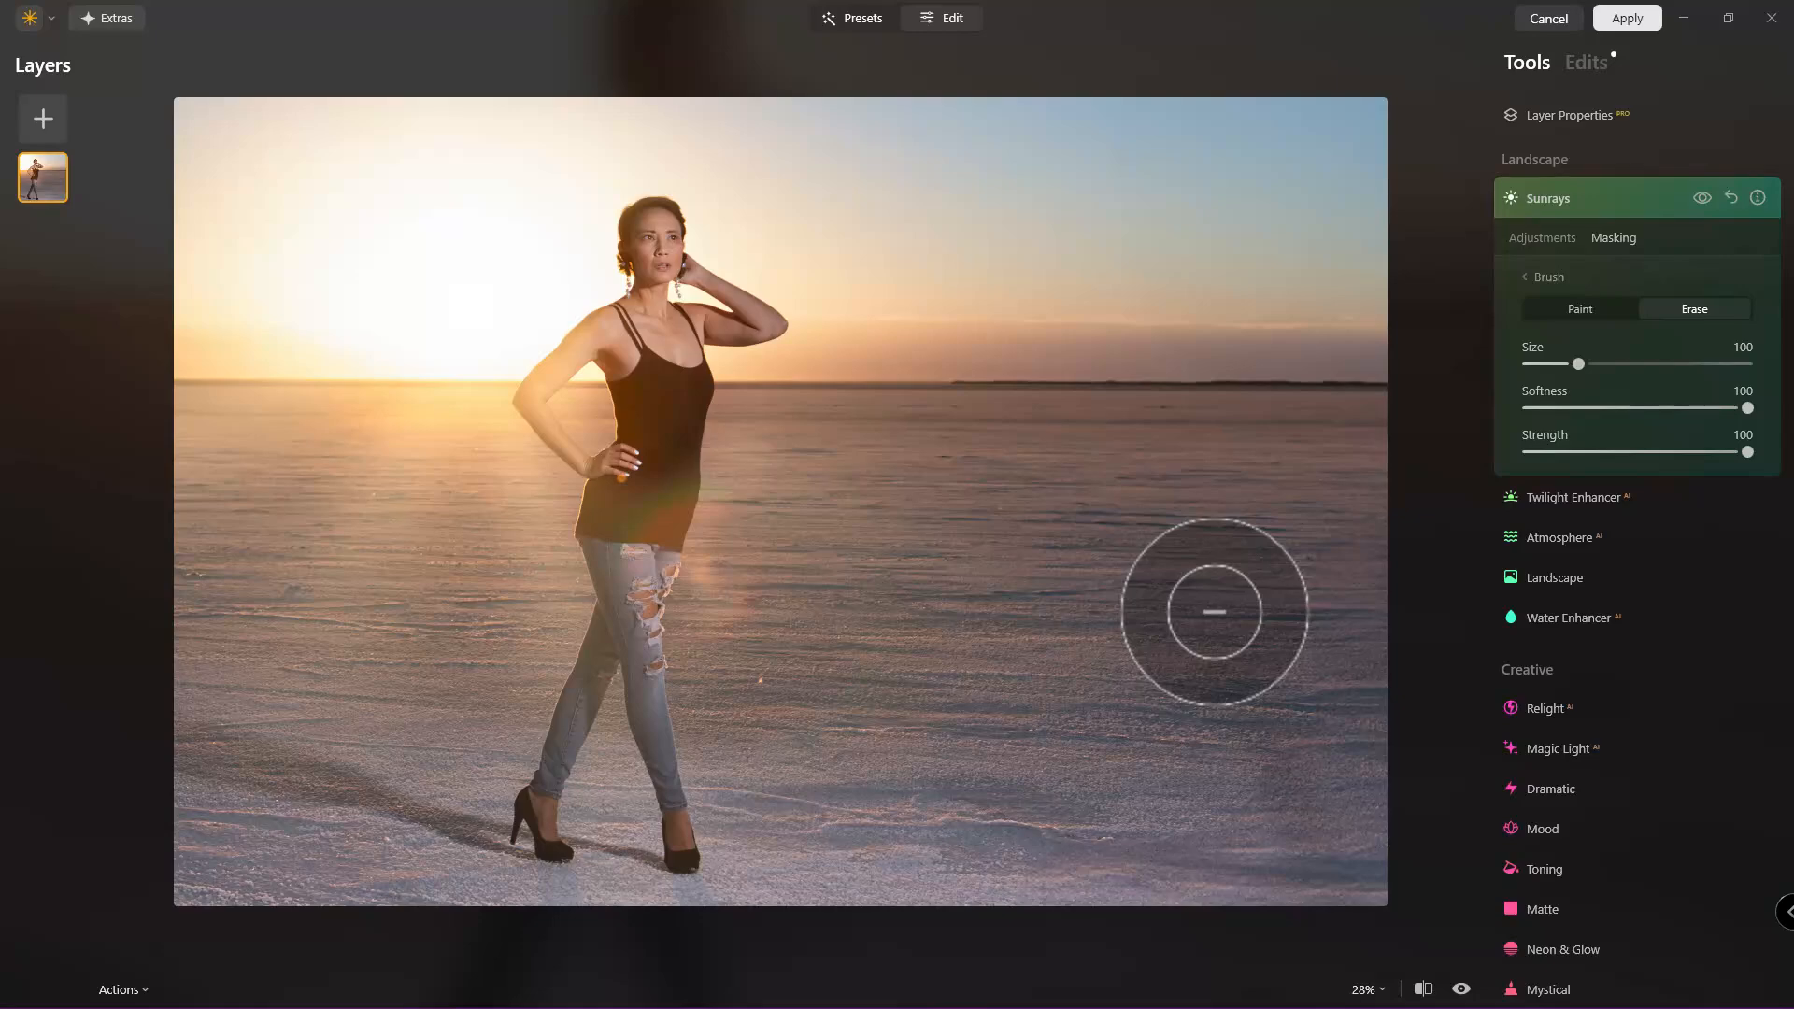
pyautogui.click(1700, 198)
pyautogui.click(1700, 197)
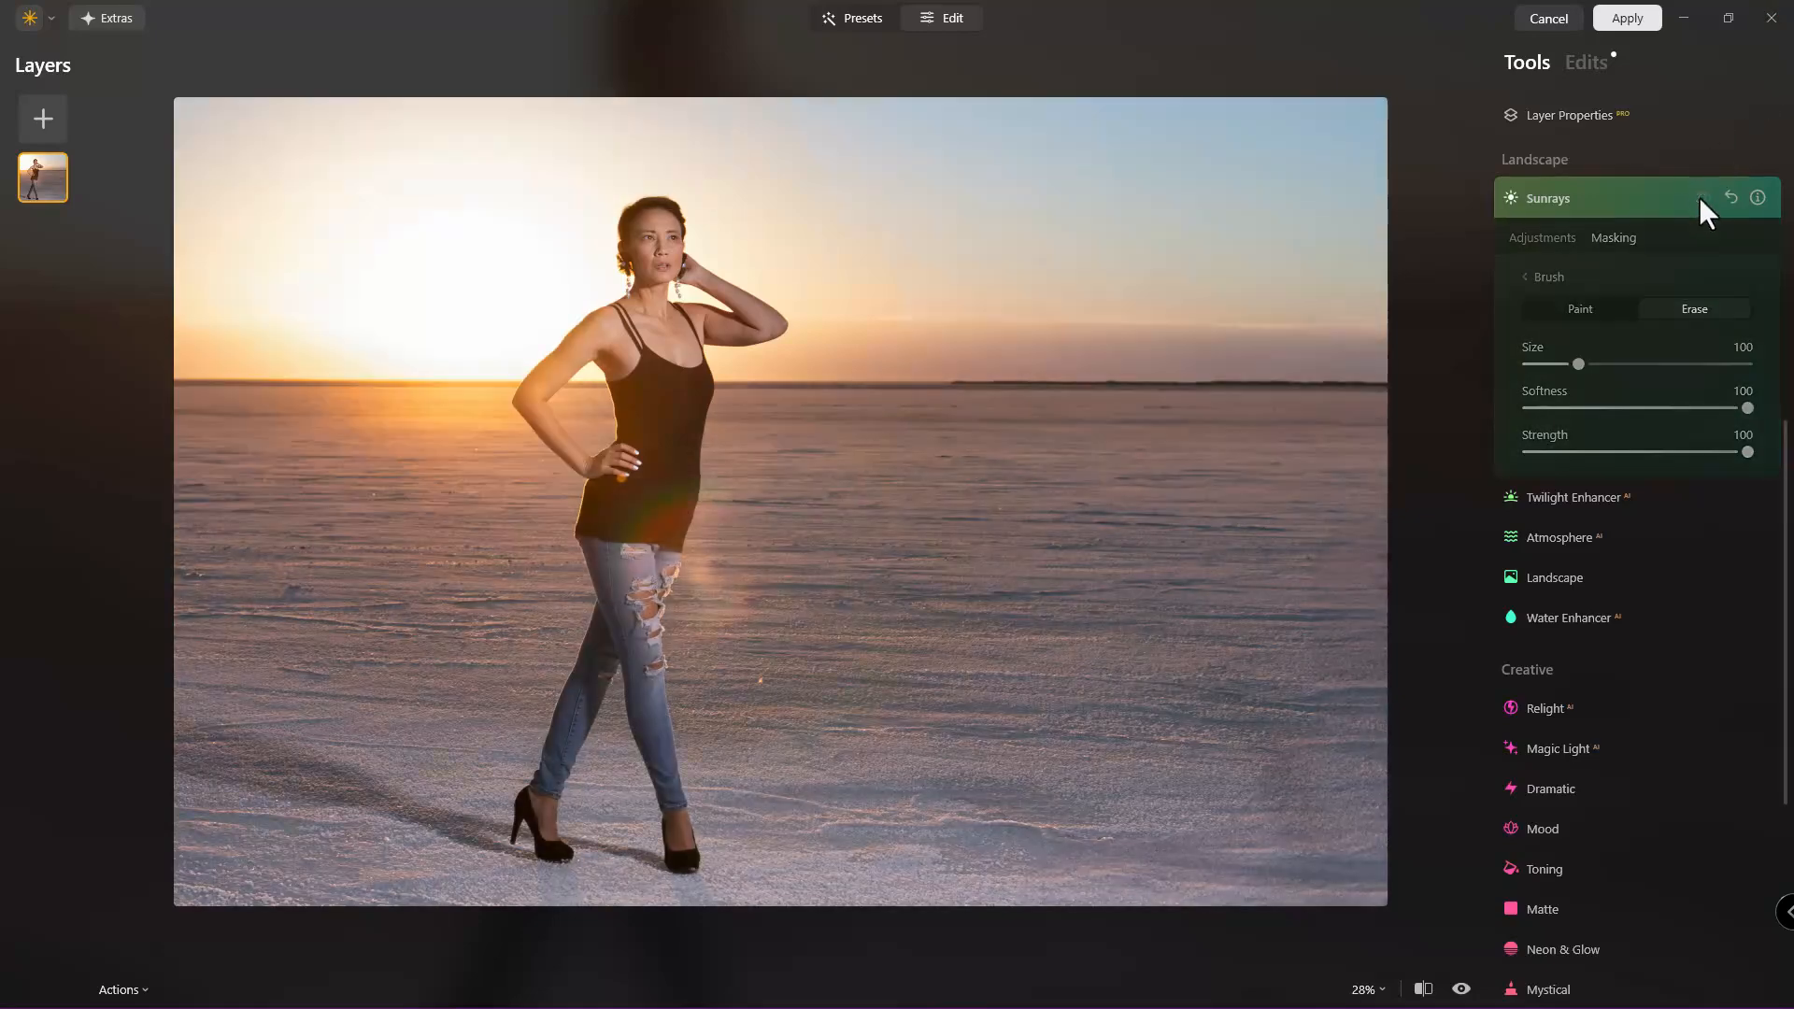
# Compare the photo with the Sunrays effect off and on, and apply the Luminar Neo edits back to Photoshop
pyautogui.click(1700, 197)
pyautogui.click(1700, 197)
pyautogui.click(1700, 197)
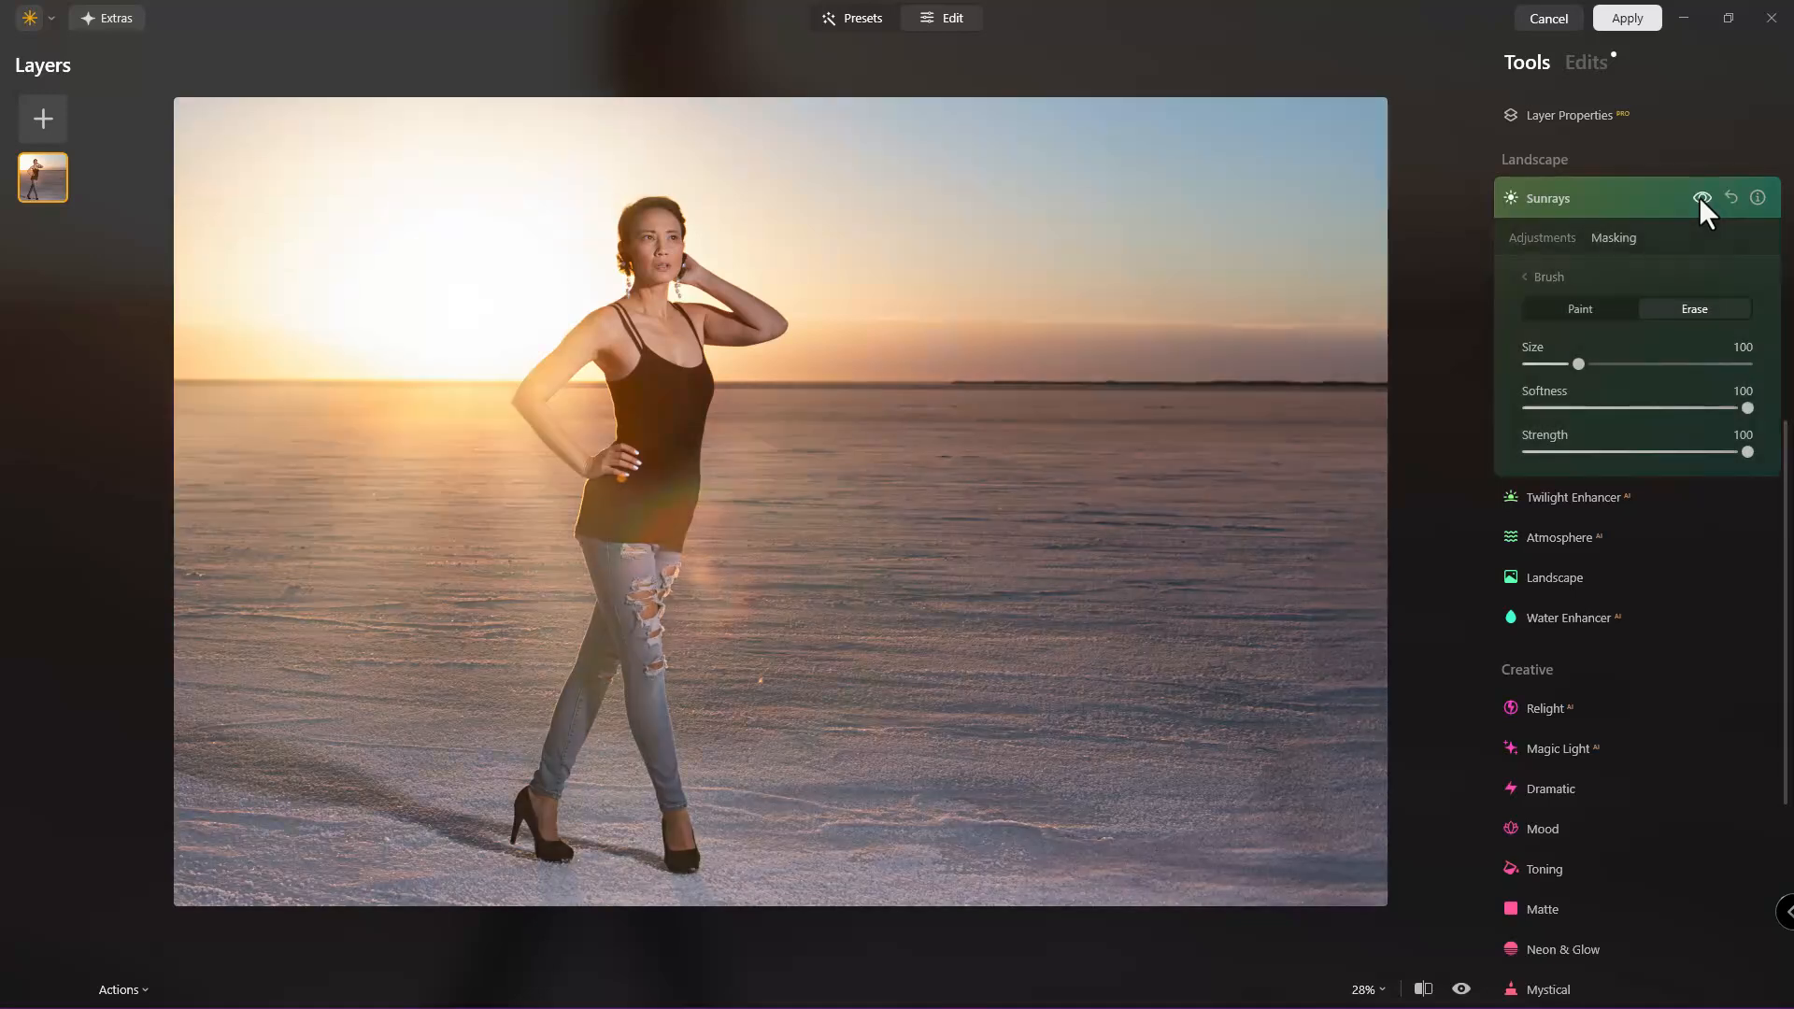
pyautogui.click(1634, 21)
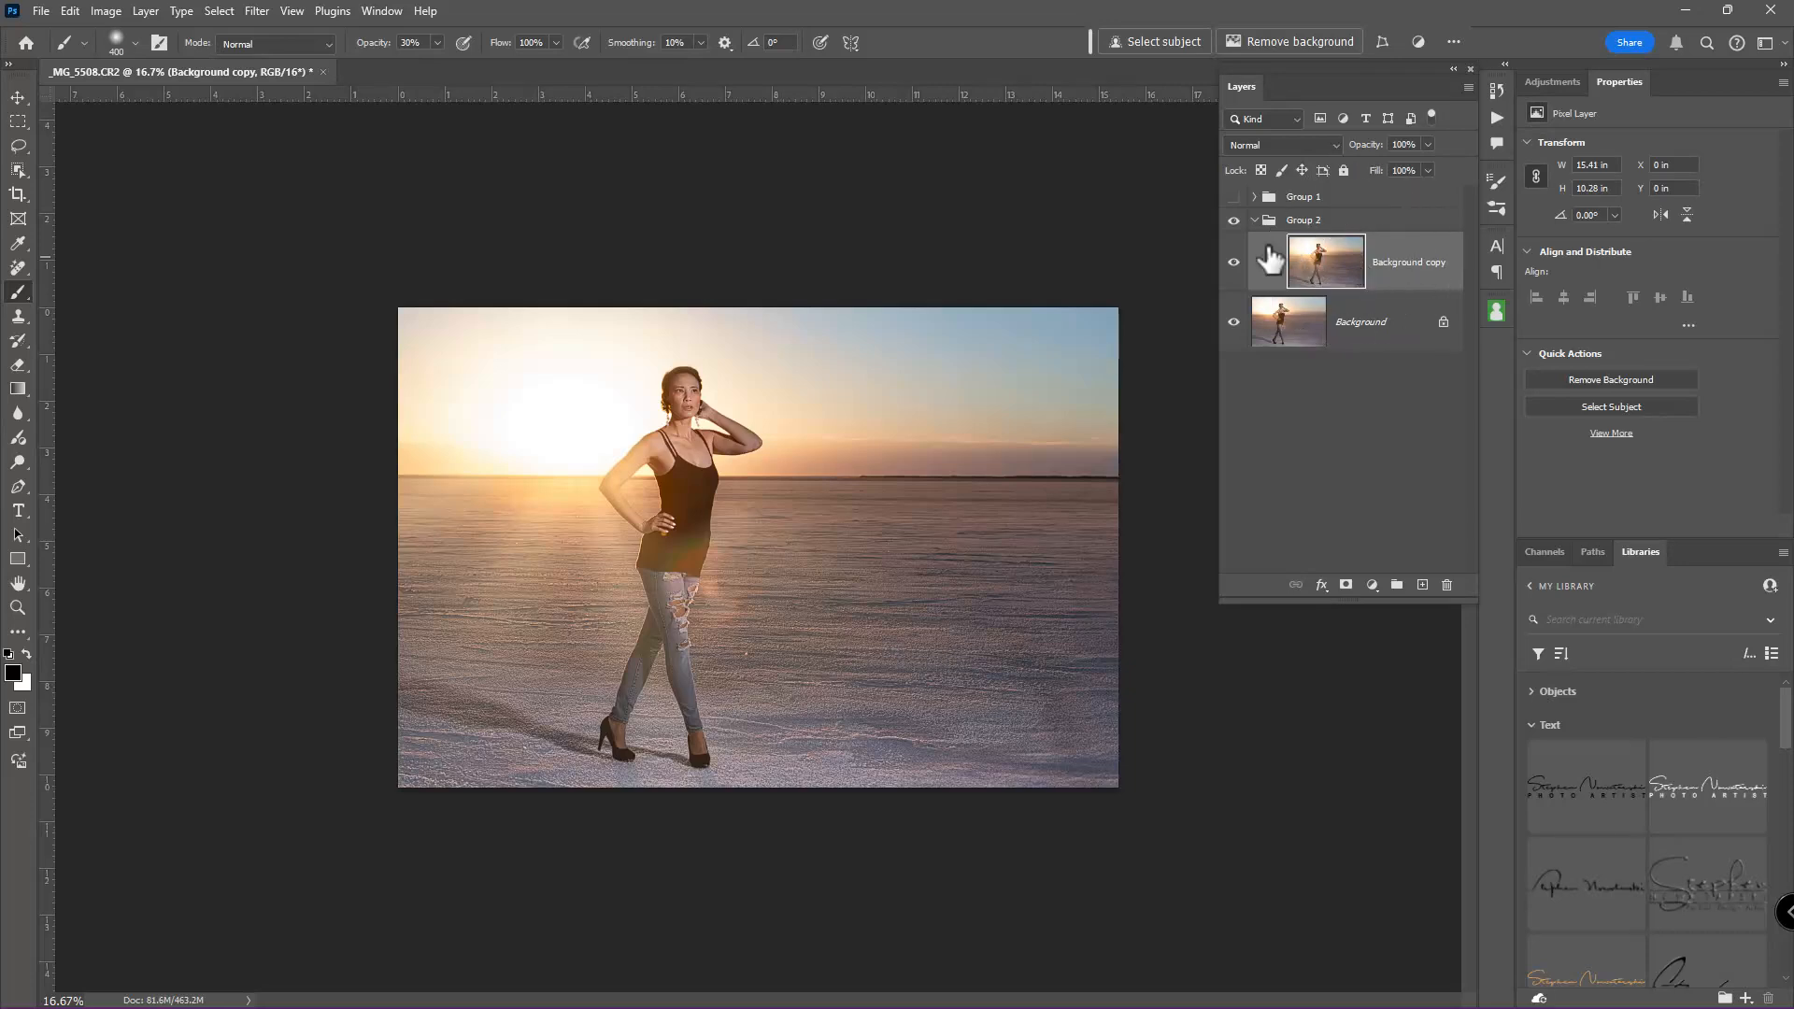
# Duplicate the Background copy layer and open the duplicate in Boris FX Optics without the previous filters or masks
pyautogui.hotkey('ctrl', 'j')
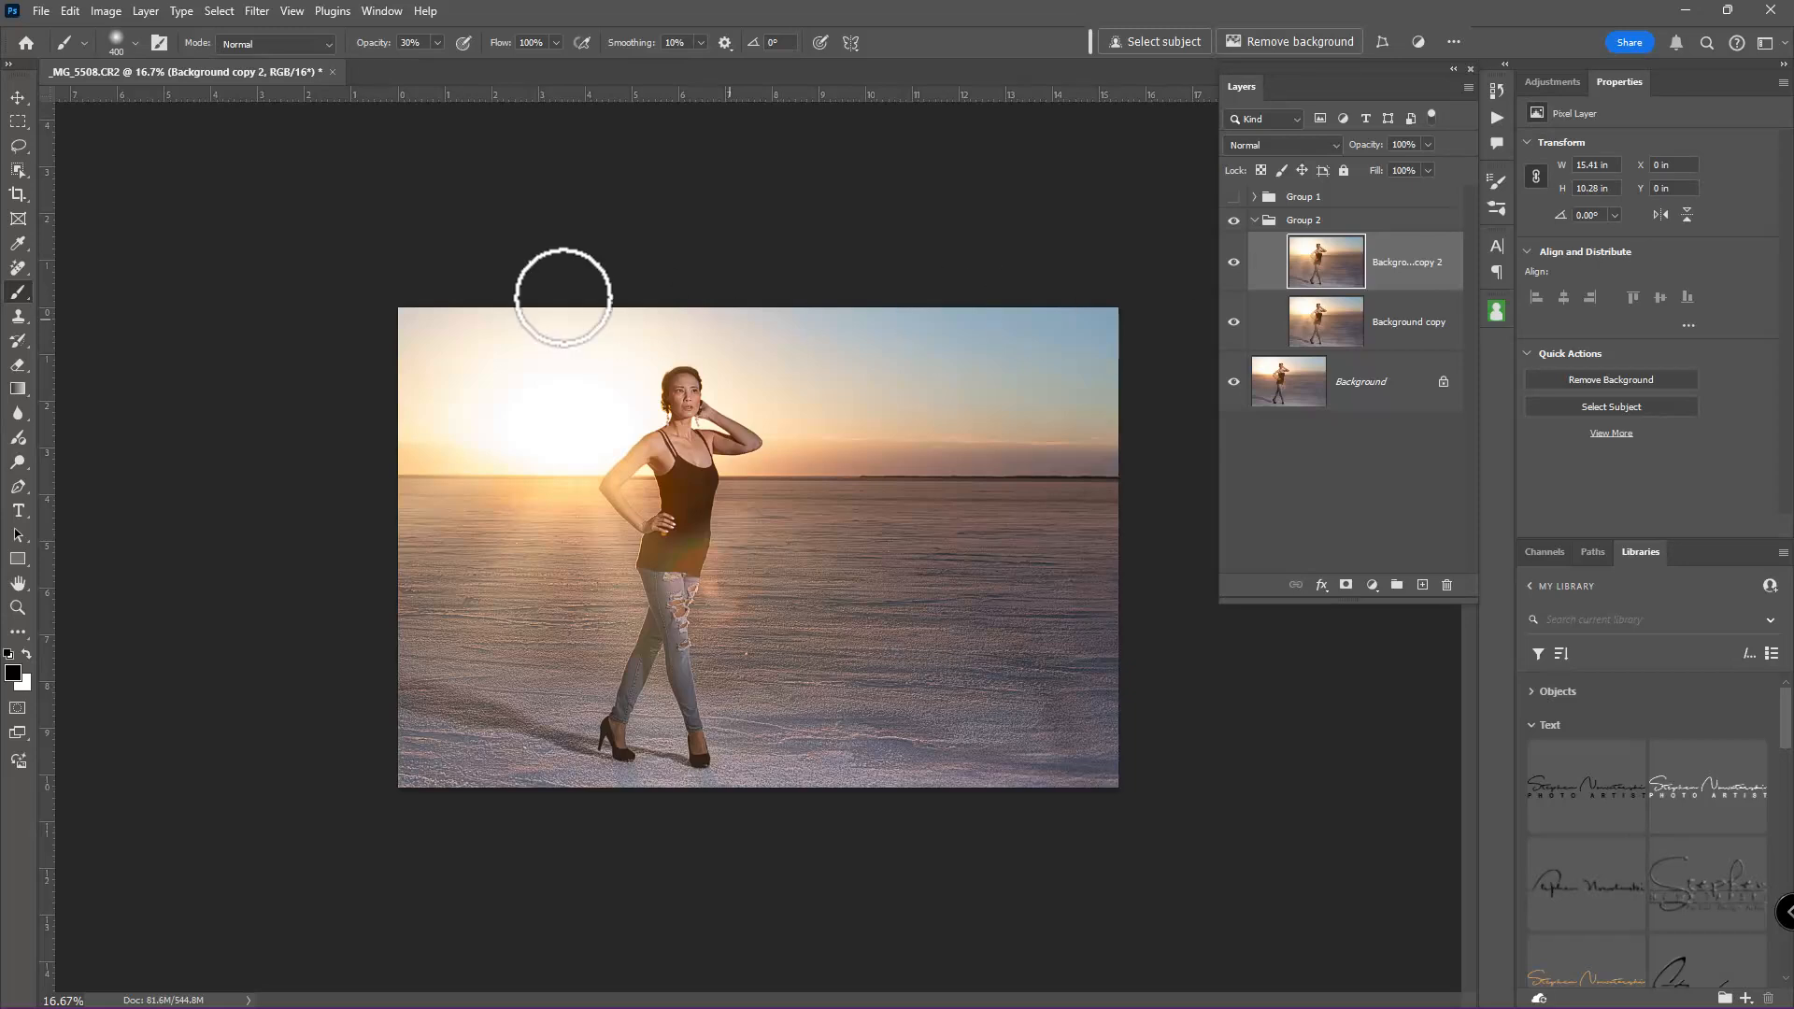
pyautogui.click(257, 12)
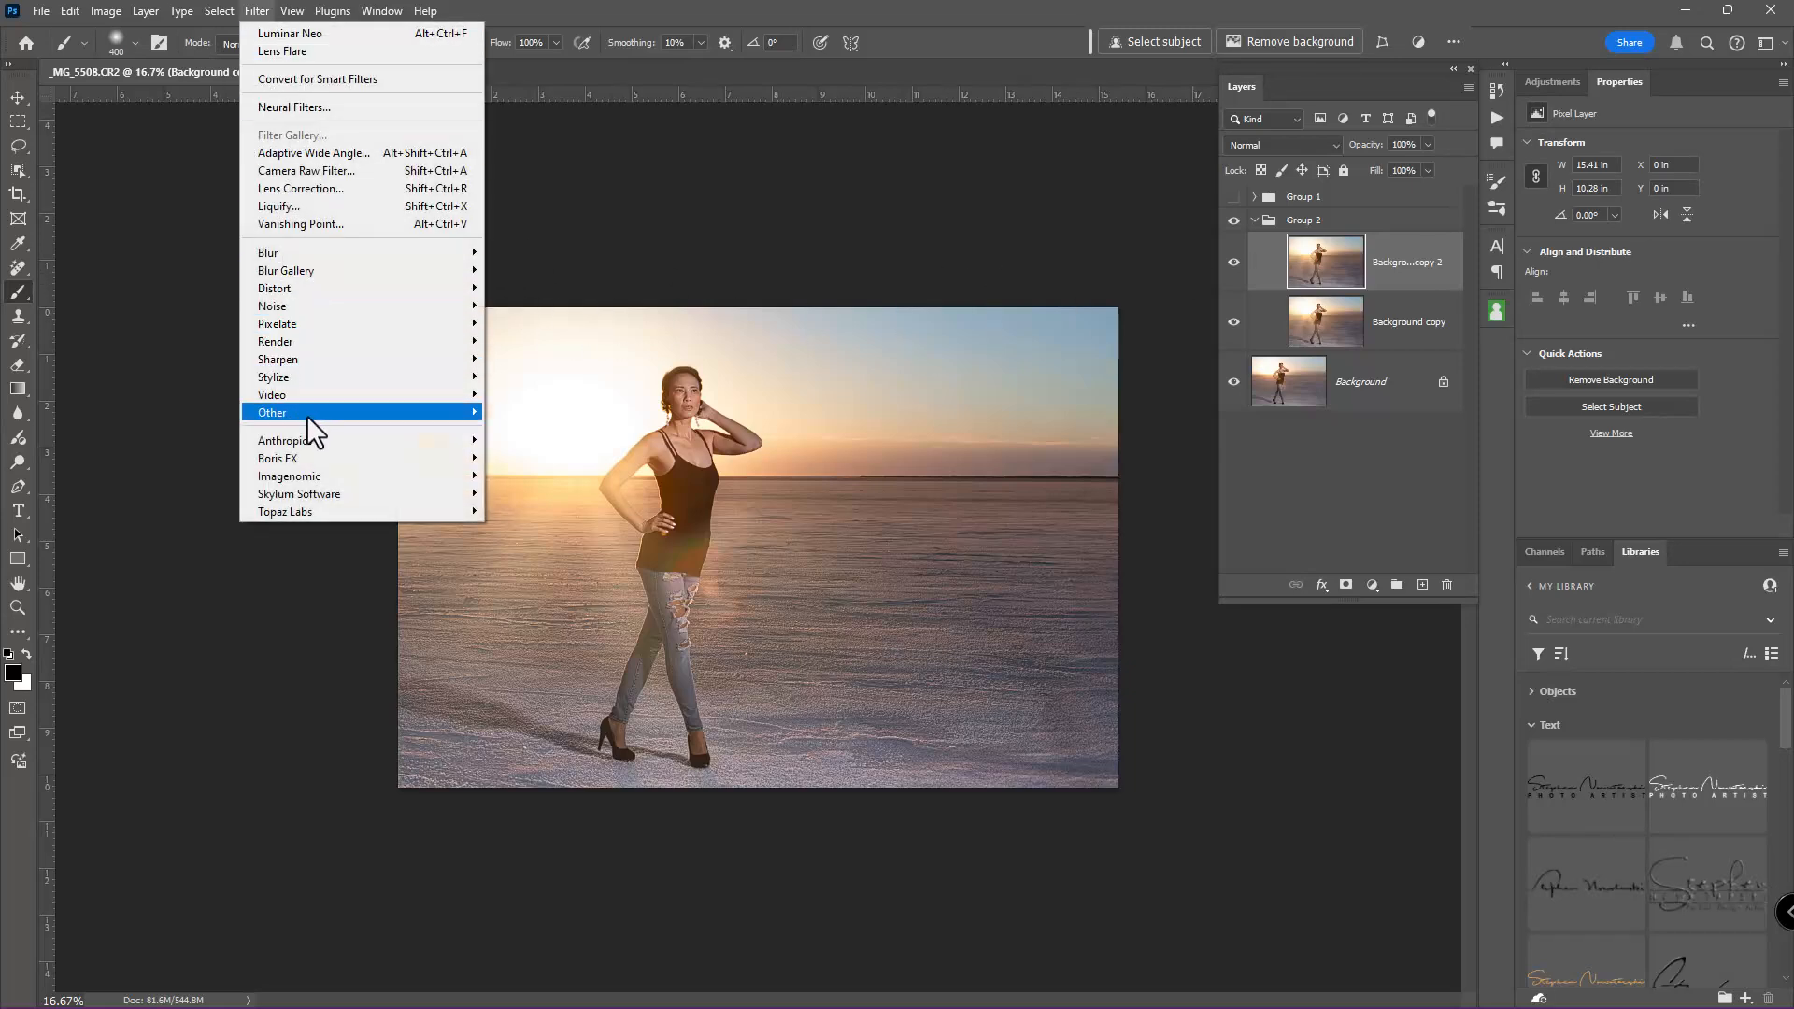
pyautogui.moveTo(309, 457)
pyautogui.click(516, 456)
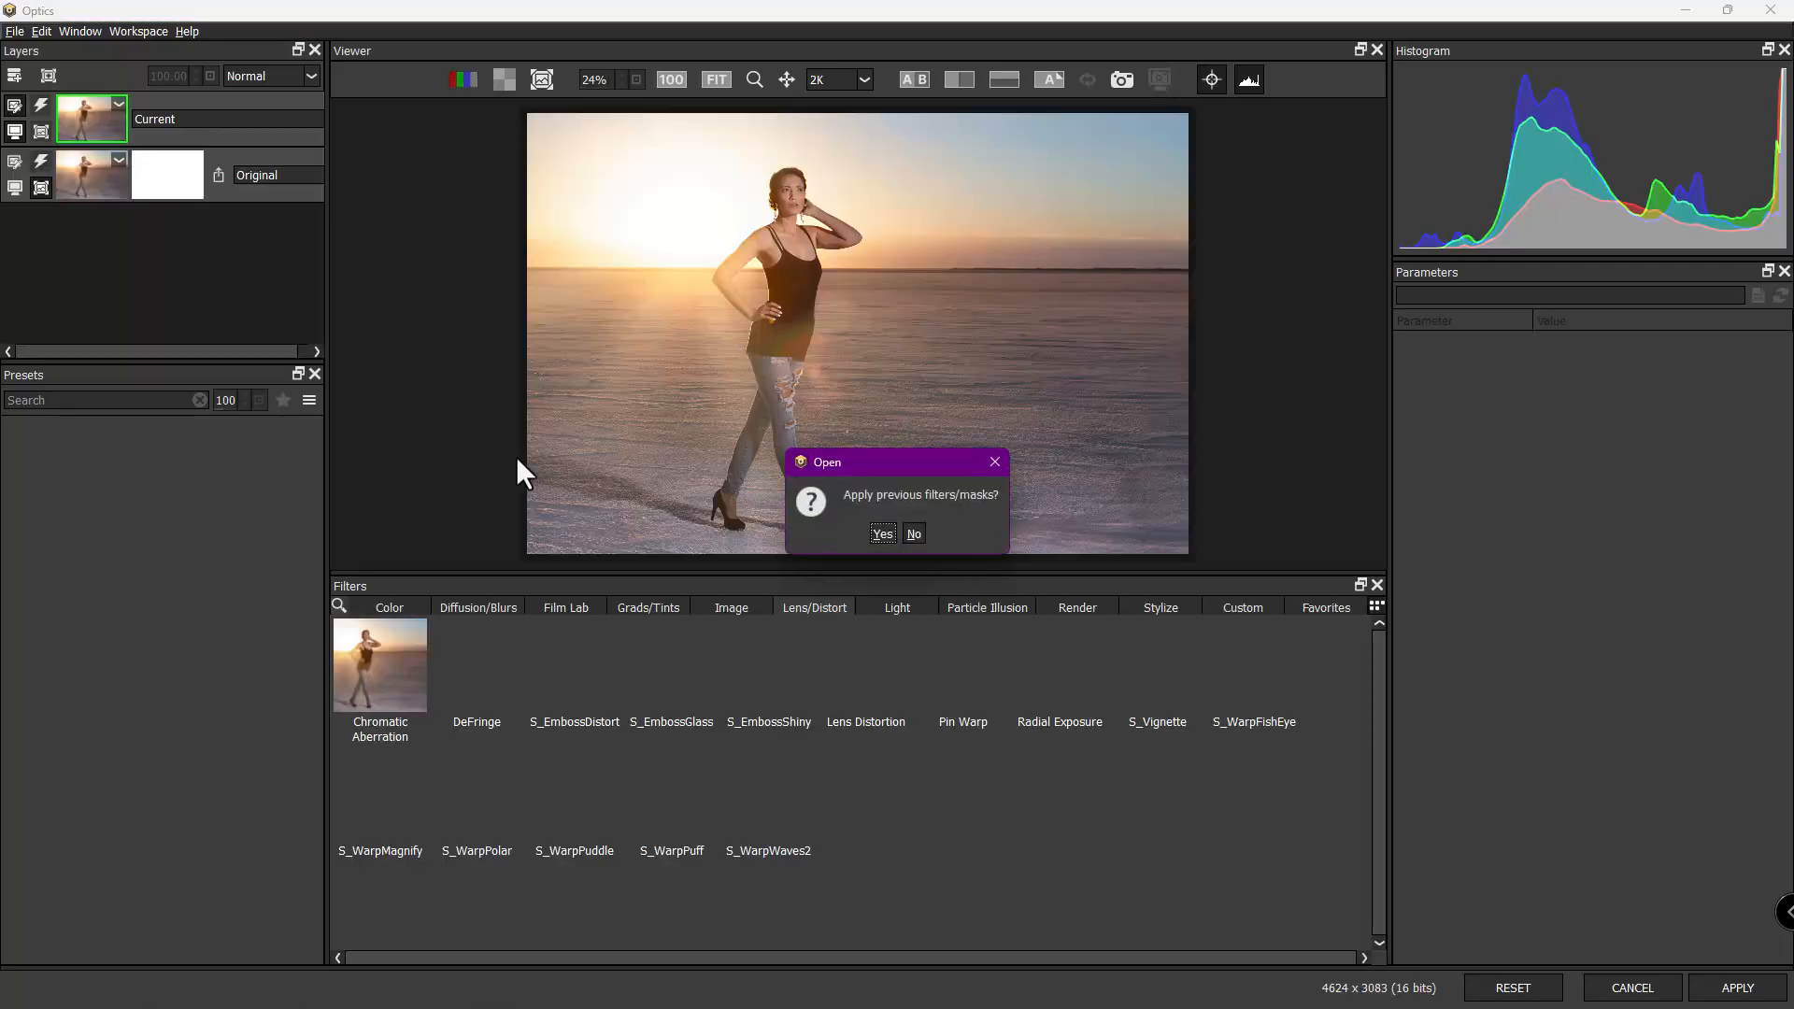
pyautogui.click(912, 534)
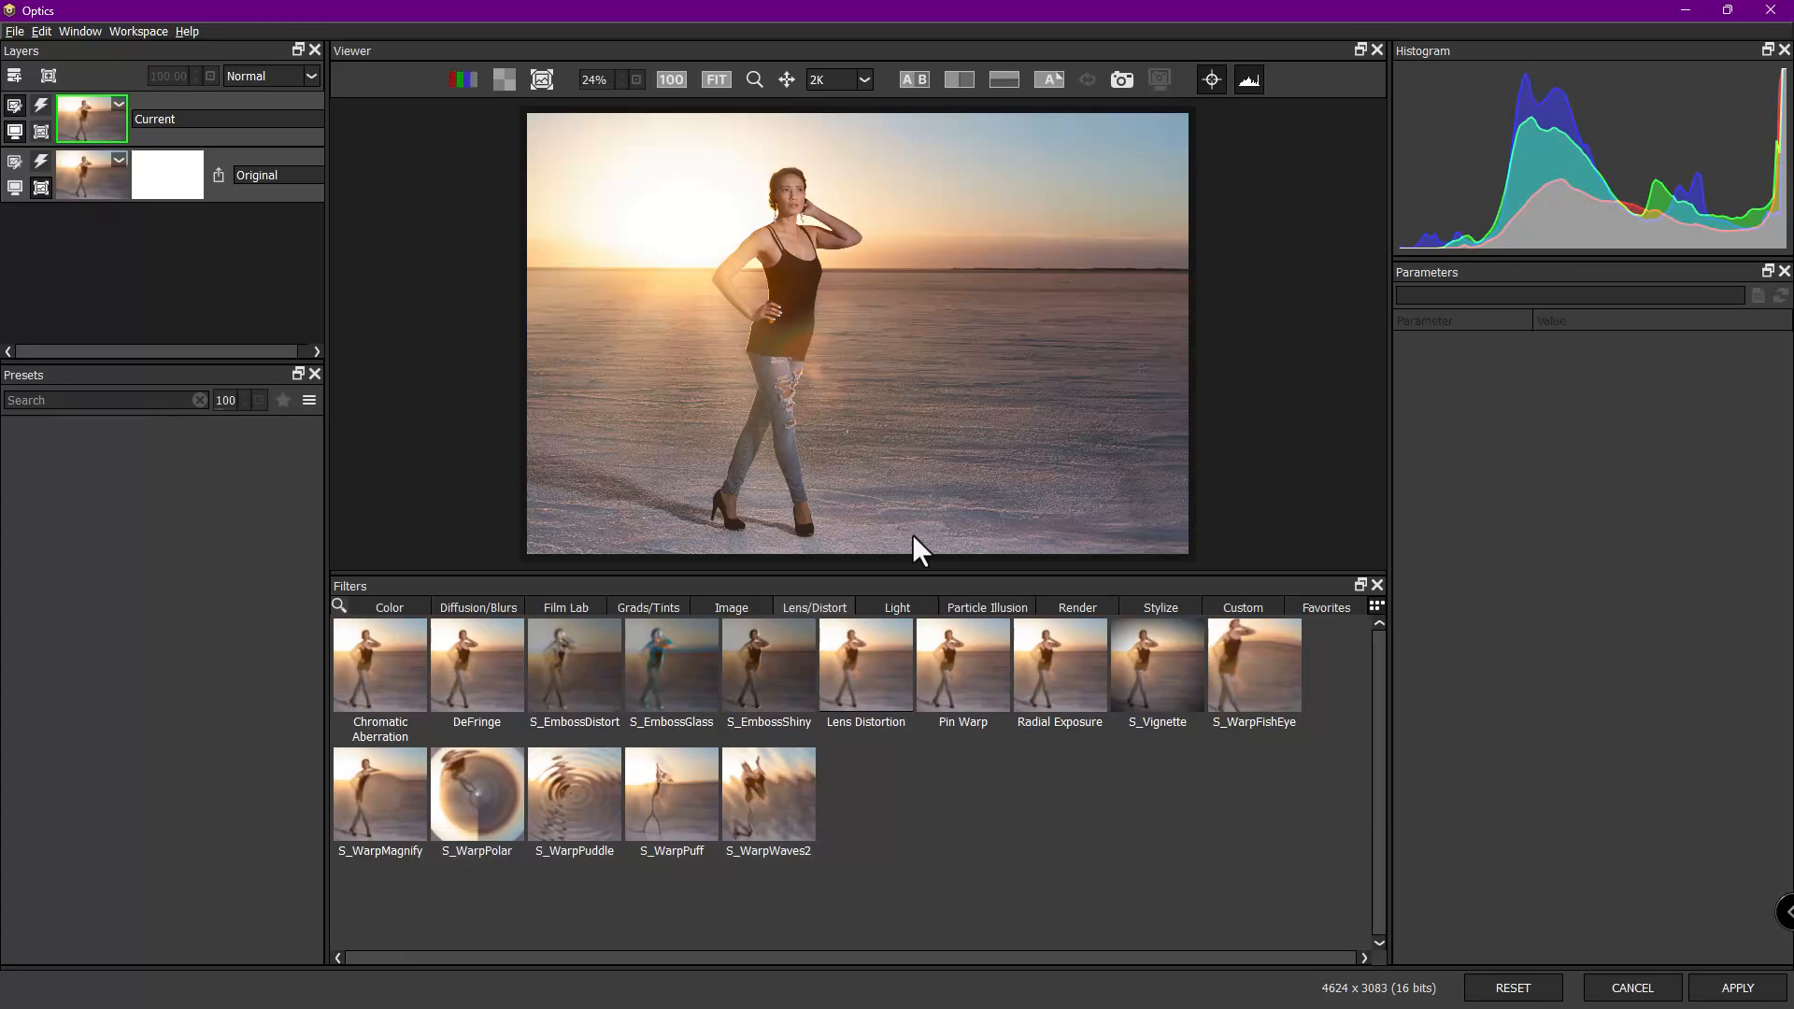
# Search the Optics filters for "len" and add the S_LensFlare filter to the photo
pyautogui.click(338, 605)
pyautogui.write('le')
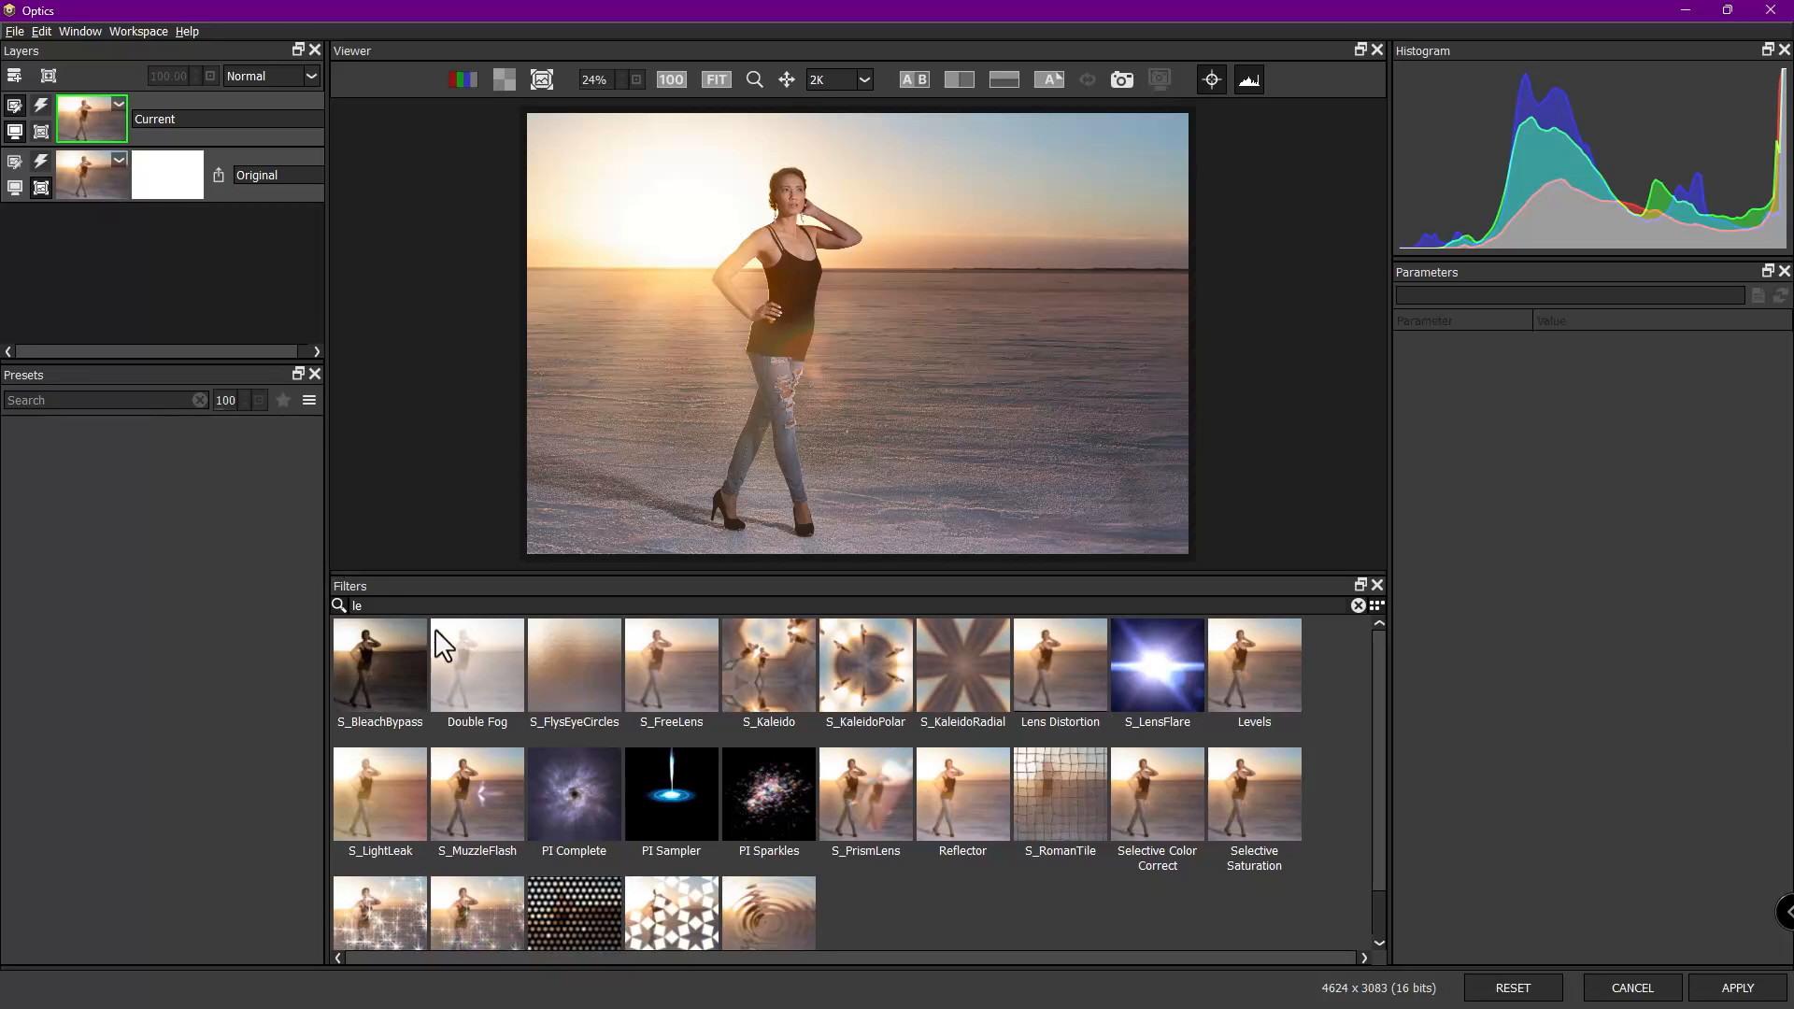
pyautogui.click(386, 609)
pyautogui.write('n')
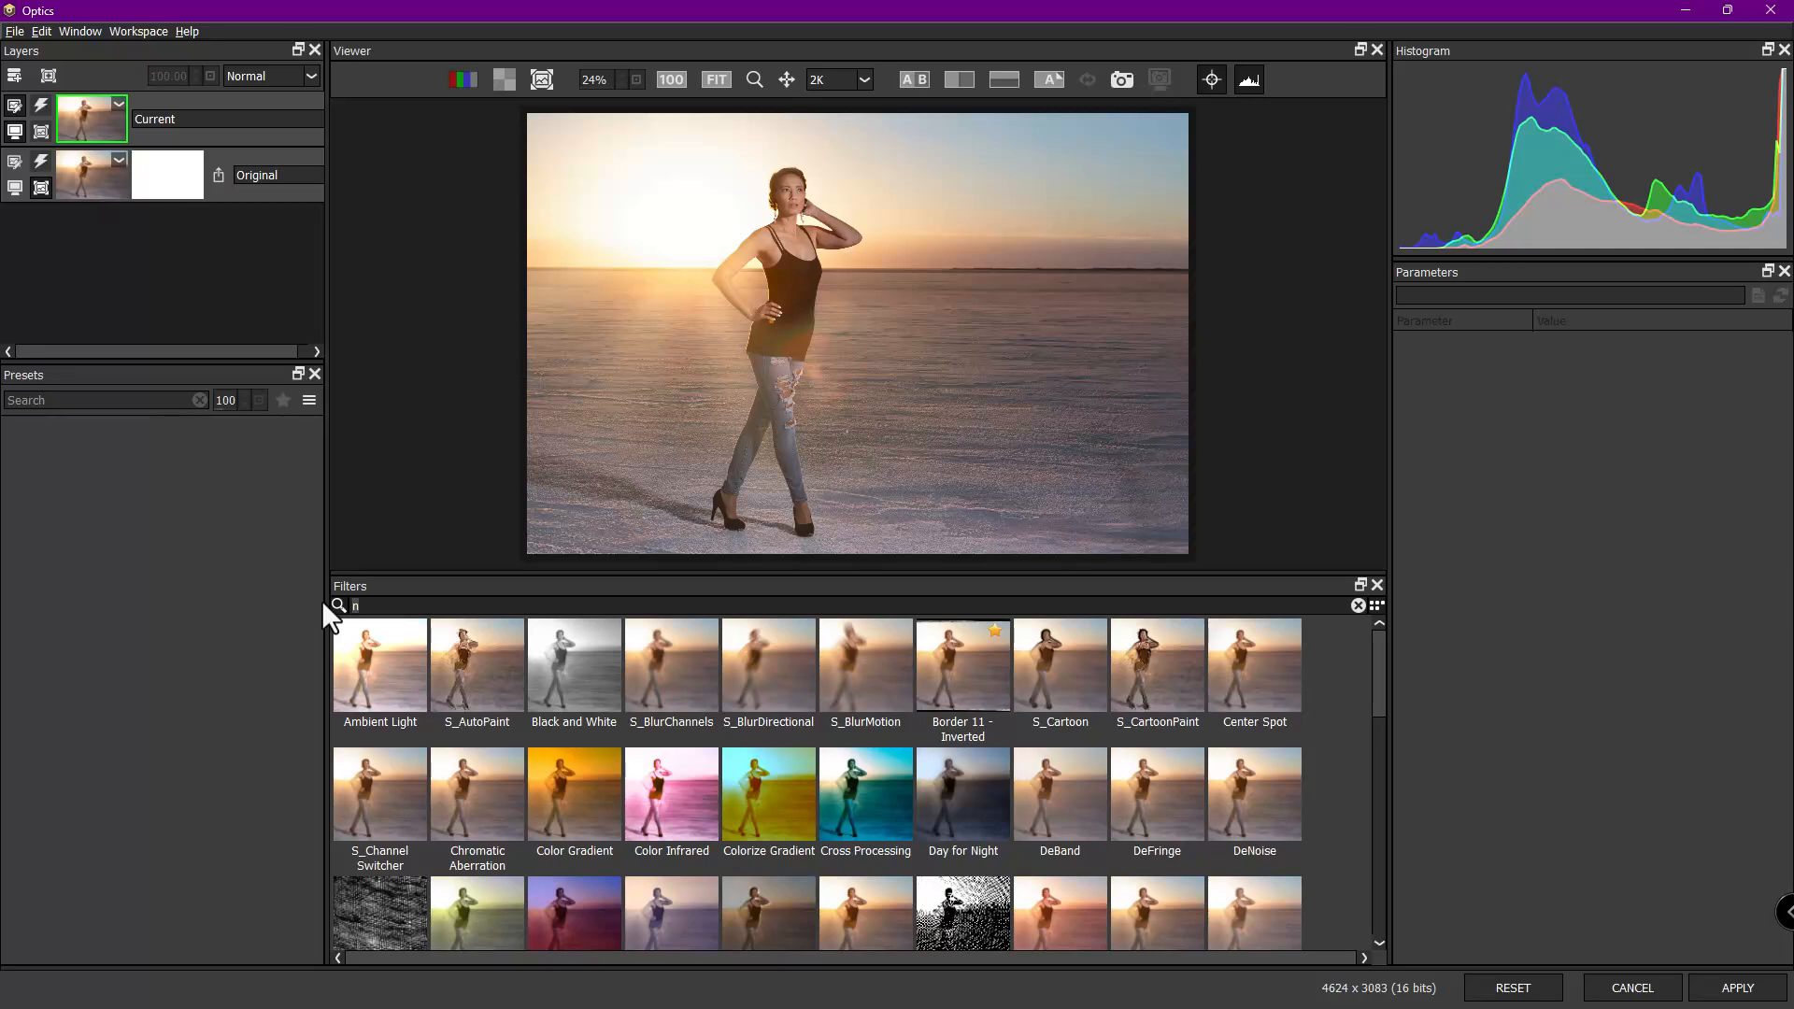
pyautogui.write('ln')
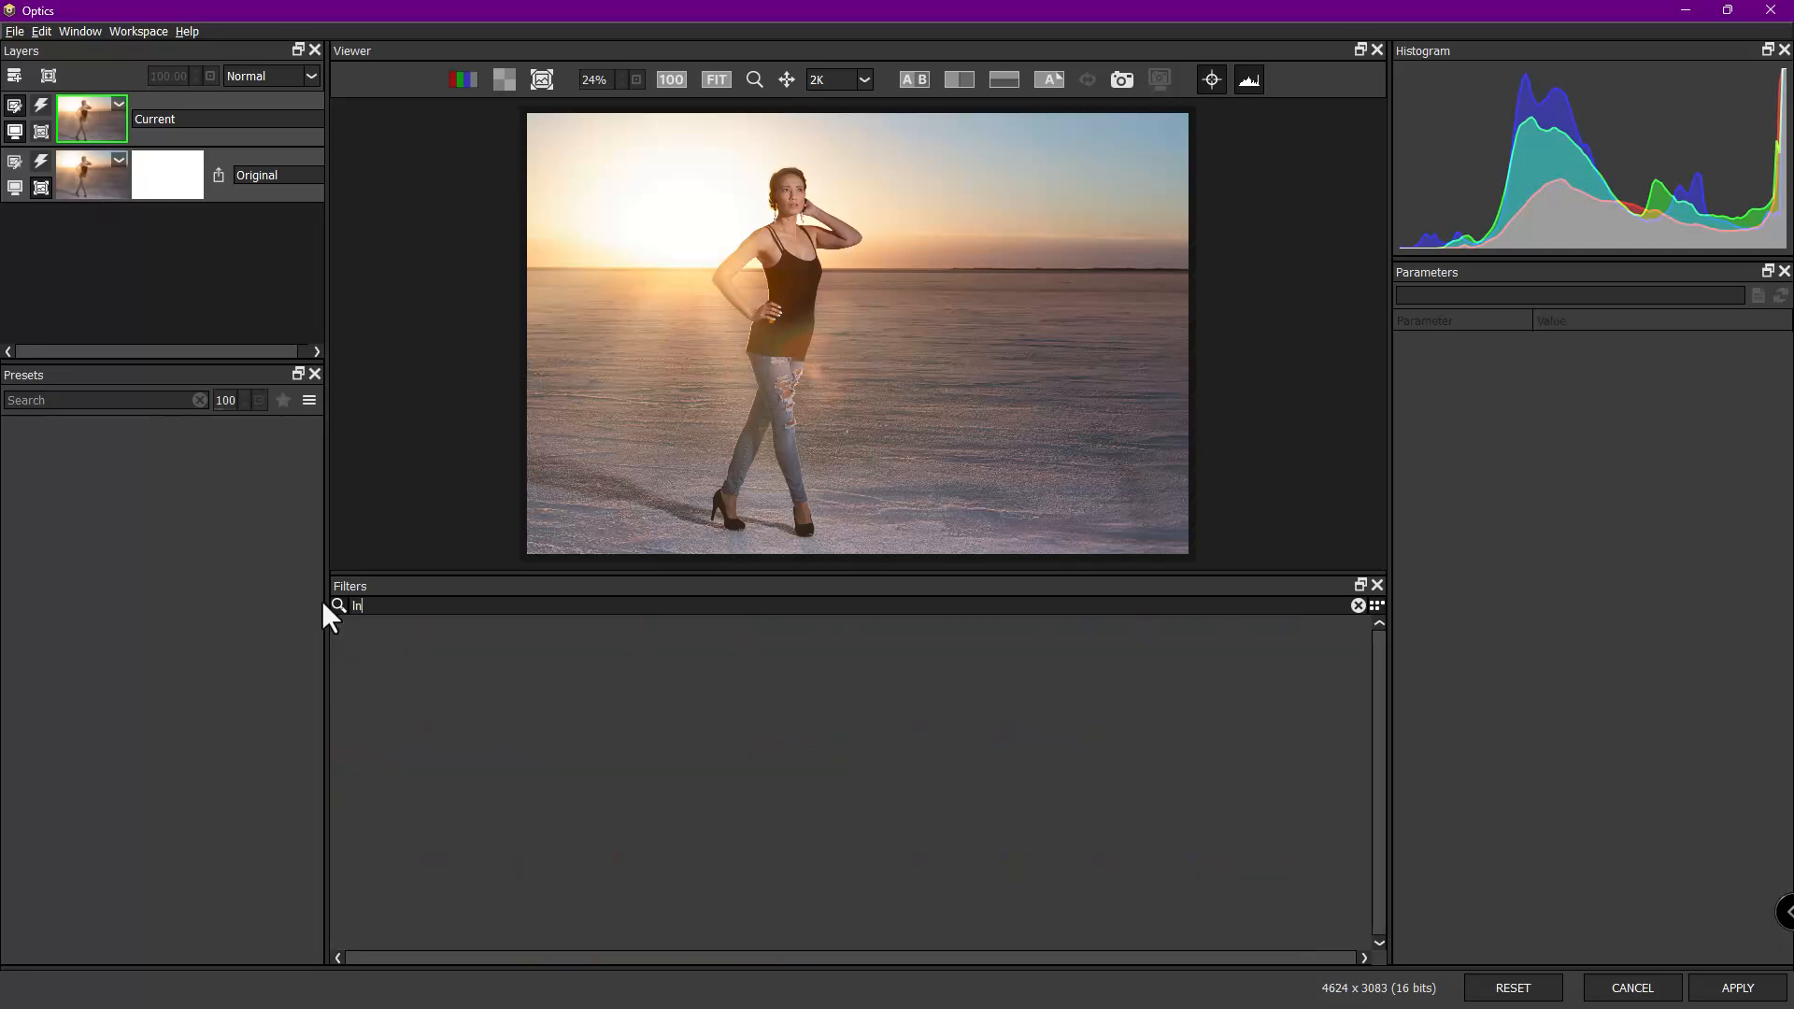
pyautogui.press('BackSpace')
pyautogui.write('e')
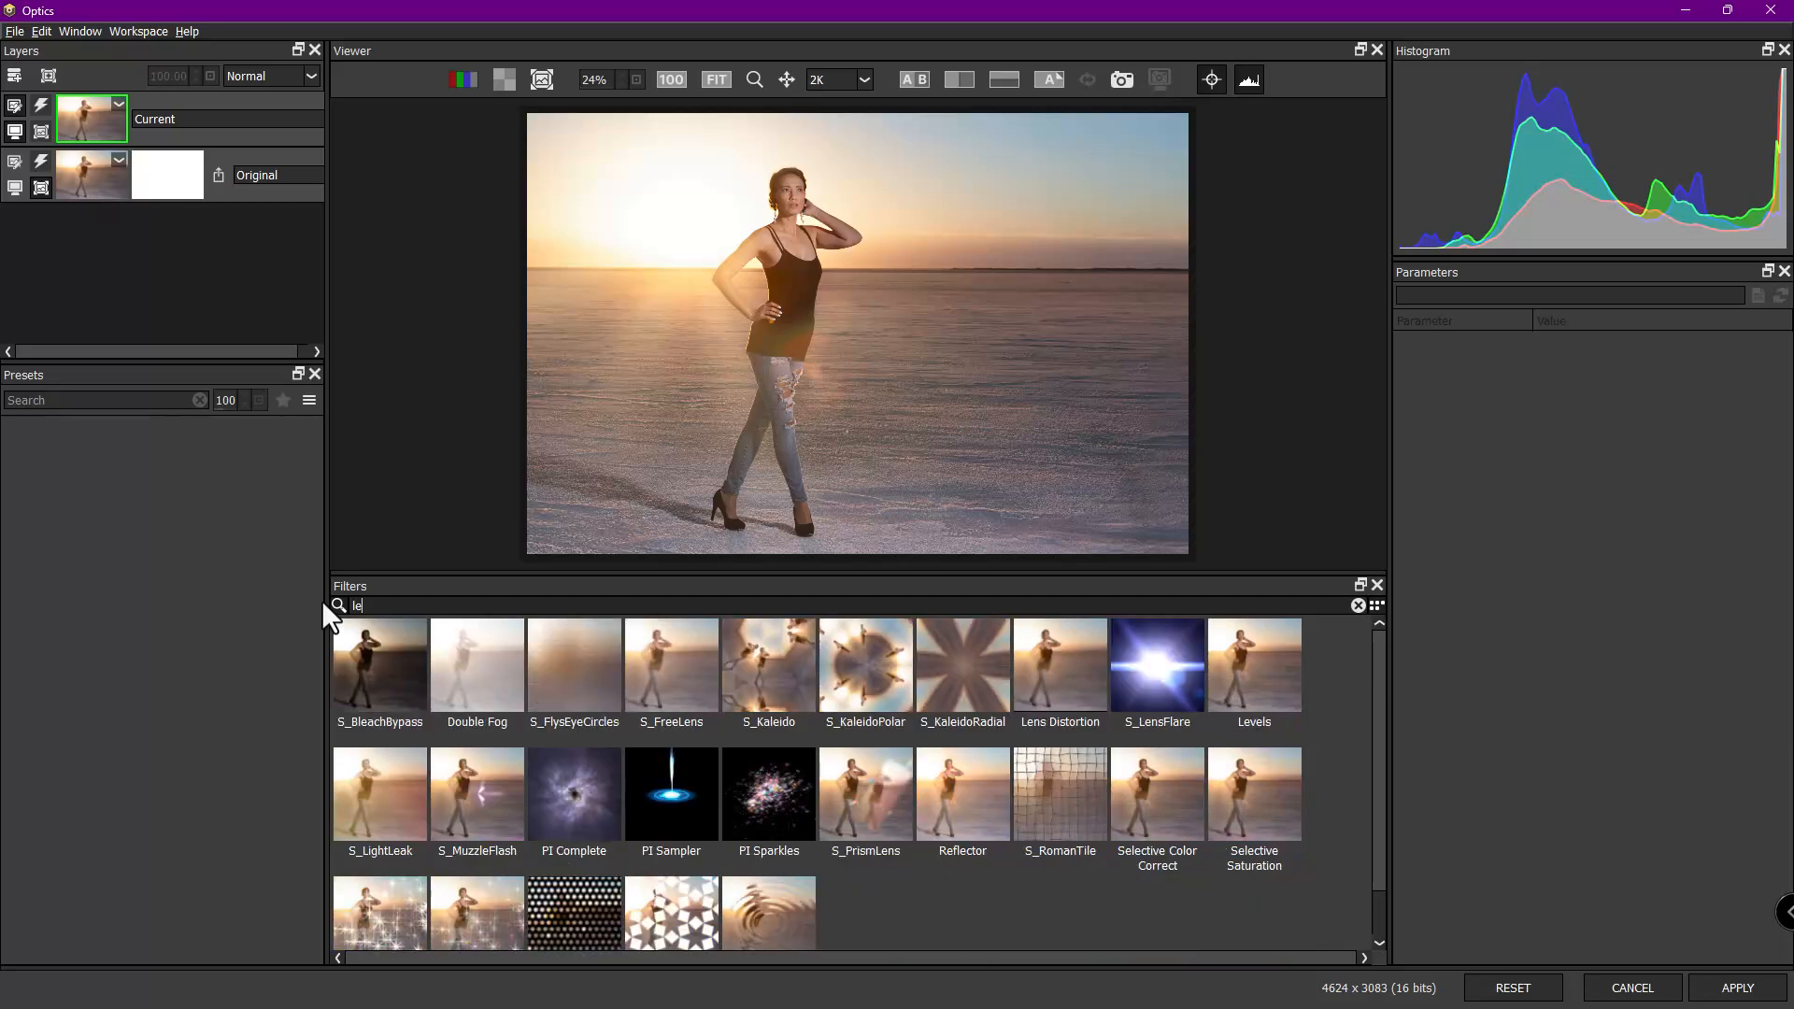
pyautogui.write('n')
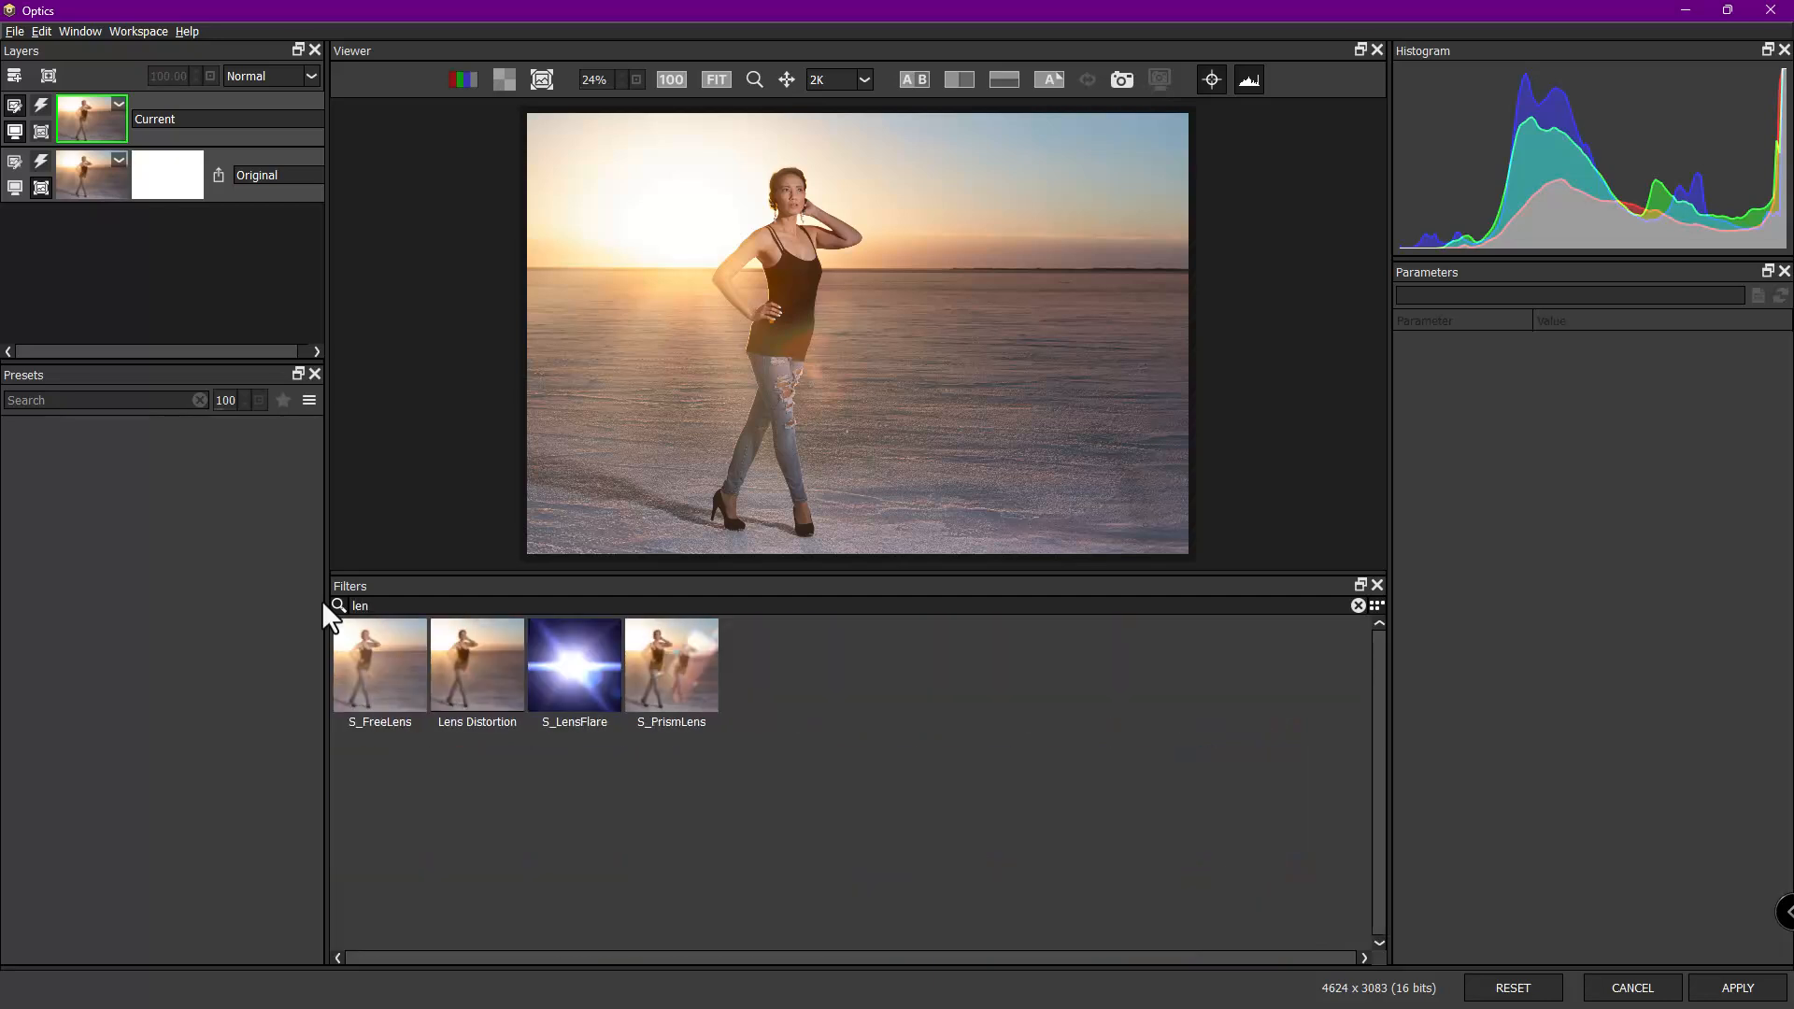
pyautogui.click(568, 667)
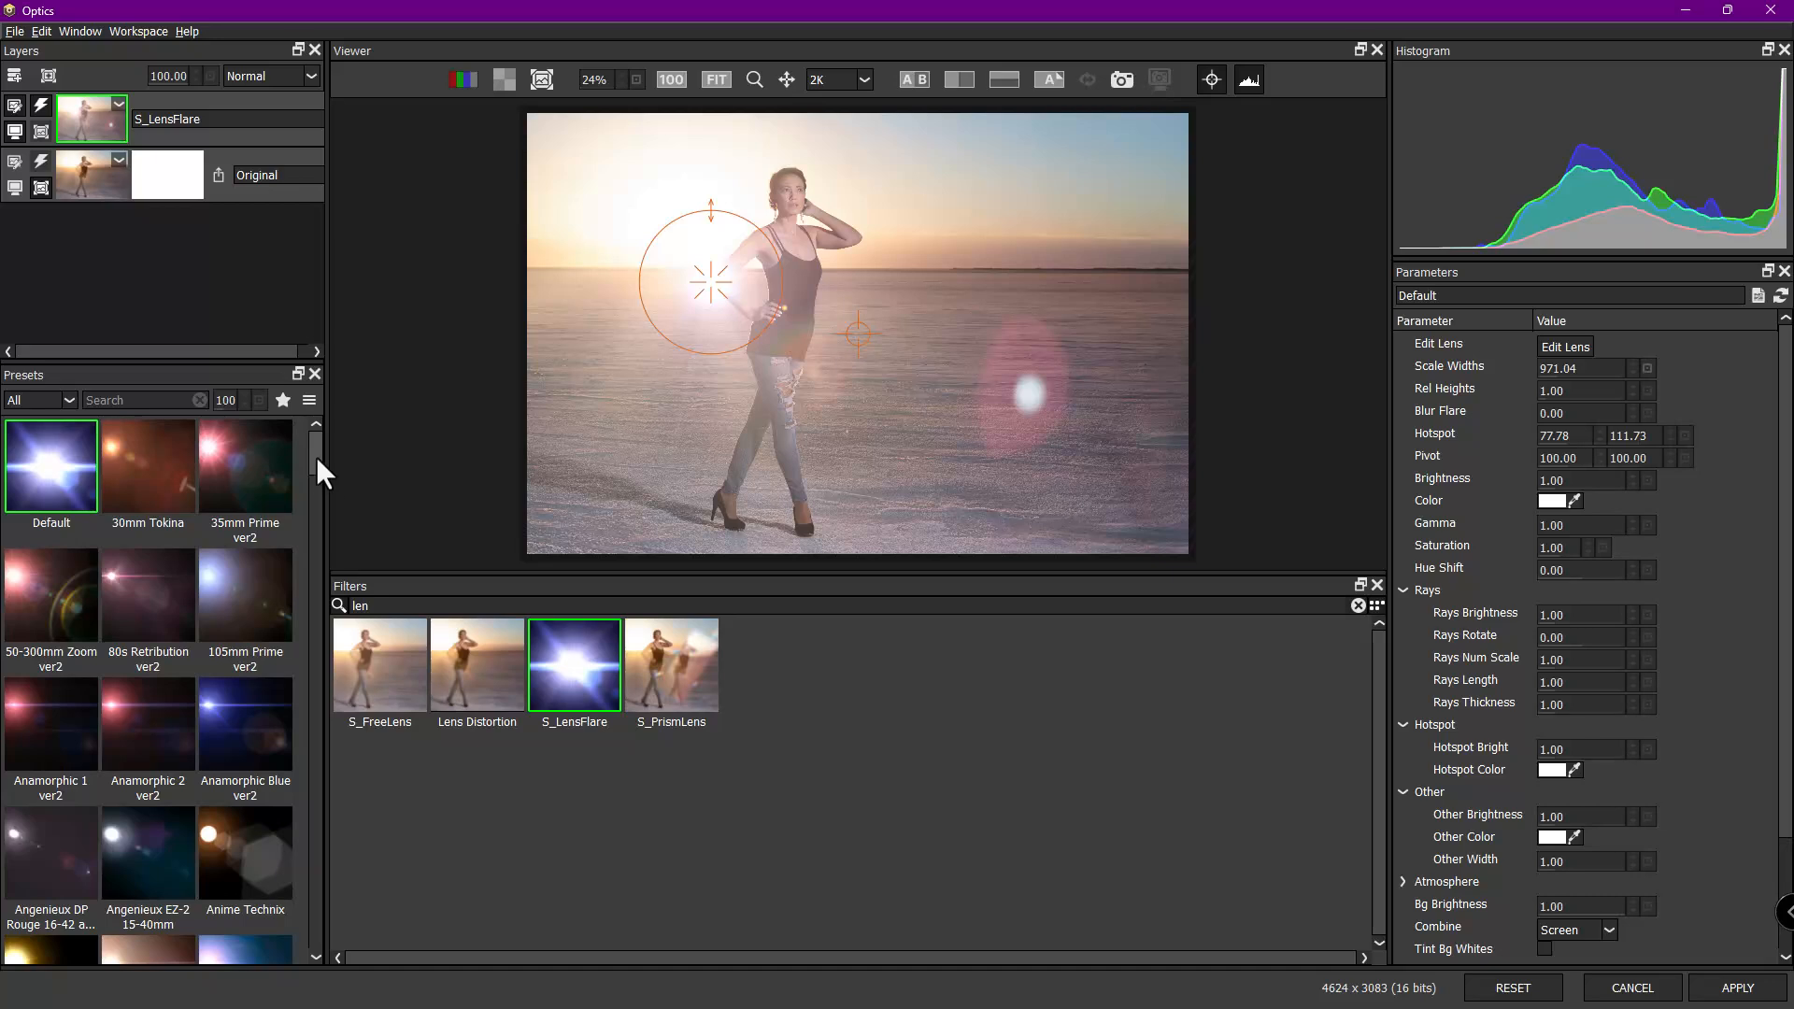
# Apply the 30mm Tokina flare preset, place its hotspot on the sun and its pivot at about 87.17, 100.21 near the woman's hip
pyautogui.moveTo(316, 456)
pyautogui.mouseDown()
pyautogui.moveTo(304, 774)
pyautogui.moveTo(311, 428)
pyautogui.mouseUp()
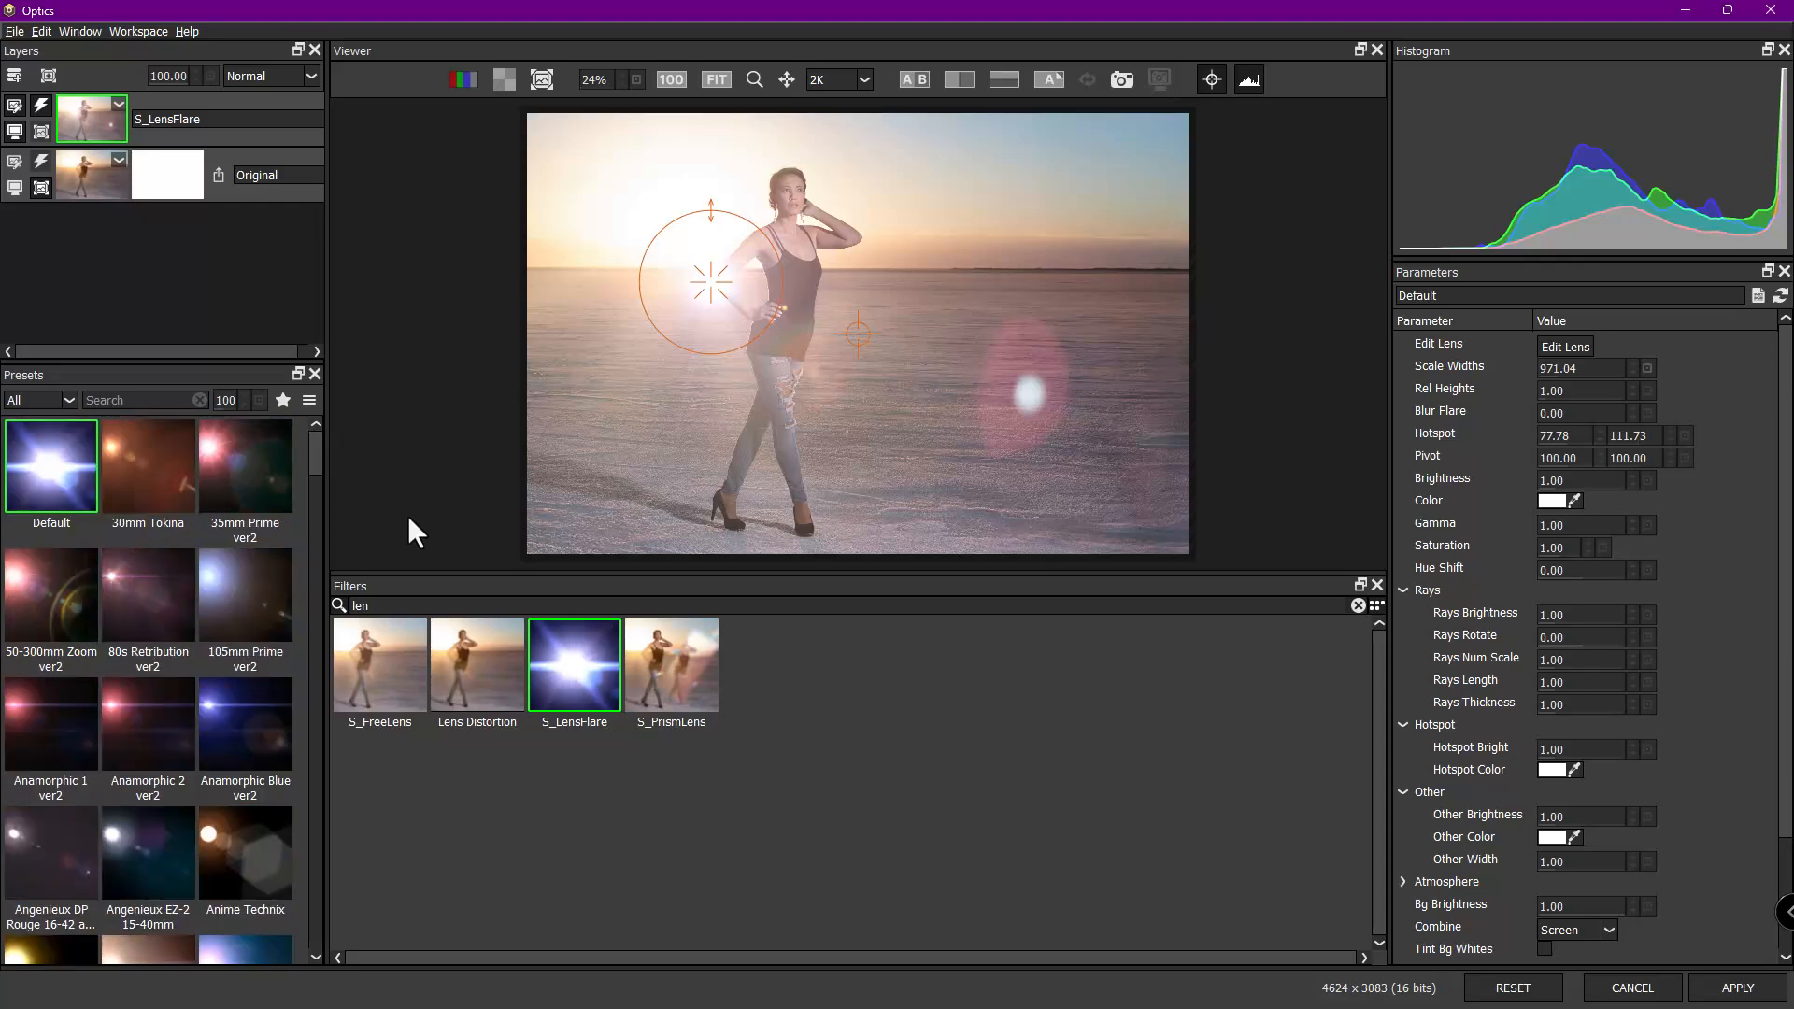
pyautogui.click(148, 477)
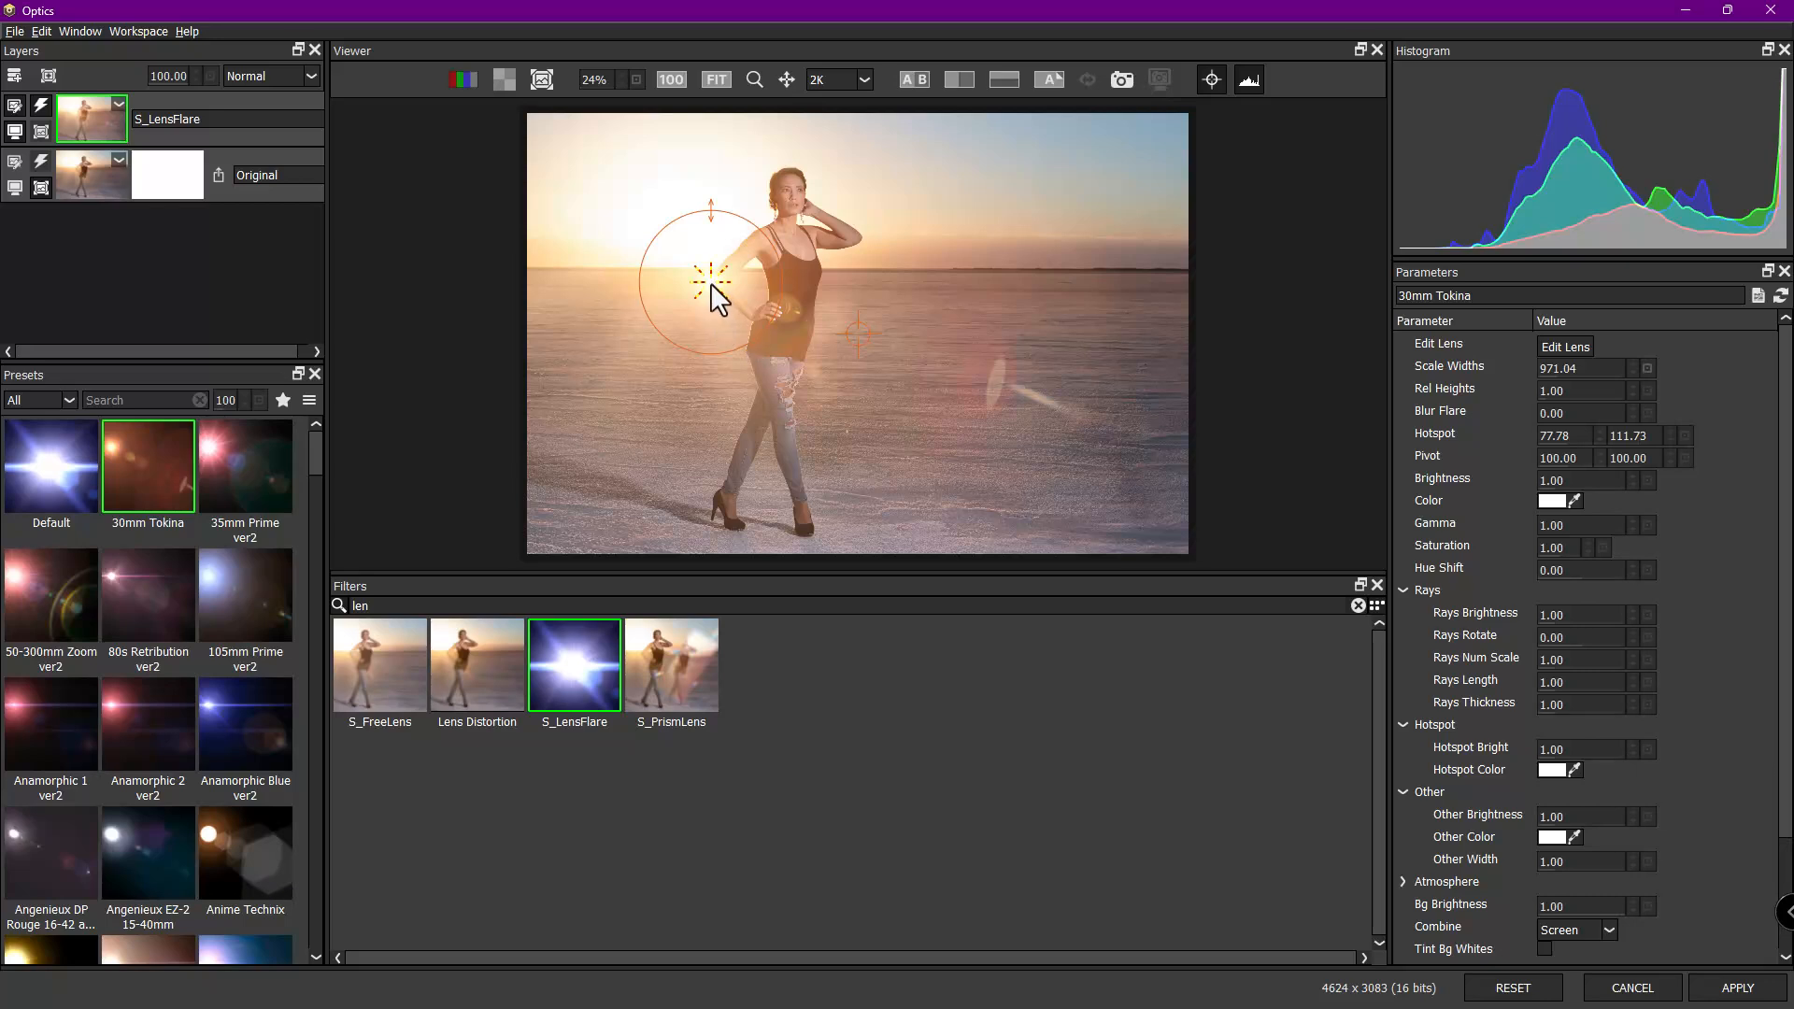
pyautogui.moveTo(710, 282); pyautogui.dragTo(786, 220)
pyautogui.moveTo(949, 229); pyautogui.dragTo(703, 261)
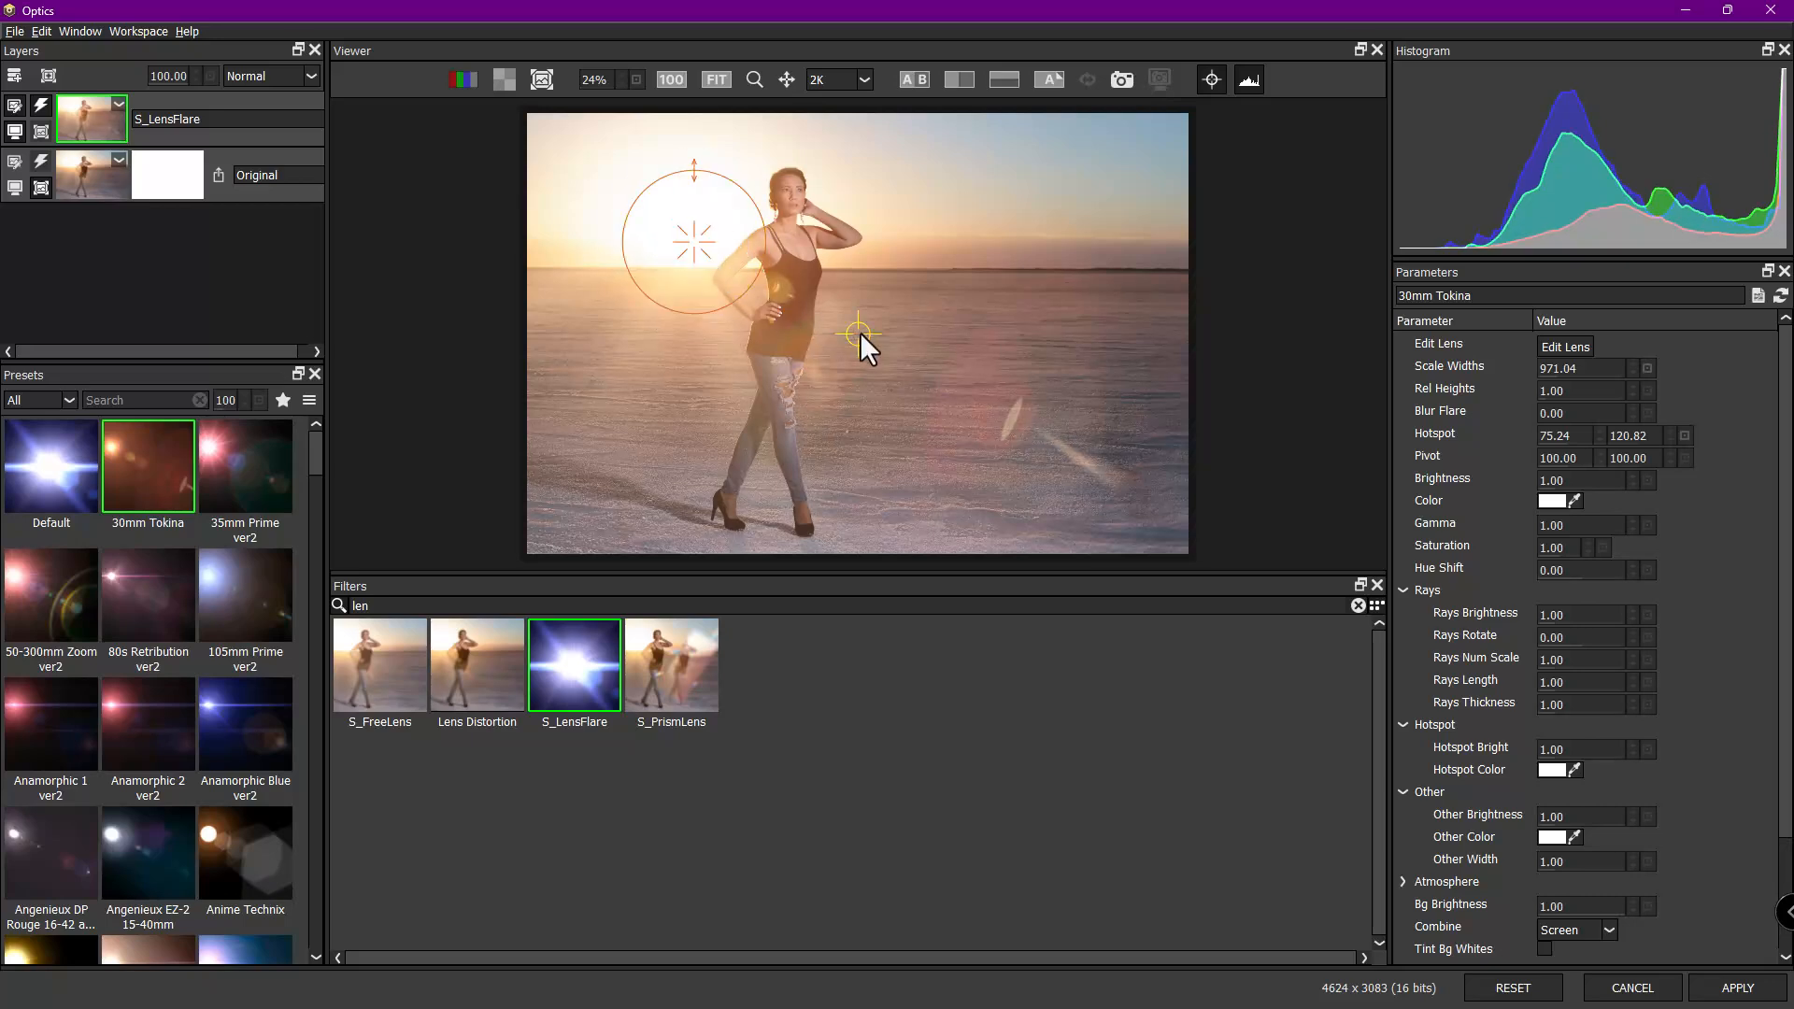
pyautogui.moveTo(859, 358); pyautogui.dragTo(776, 330)
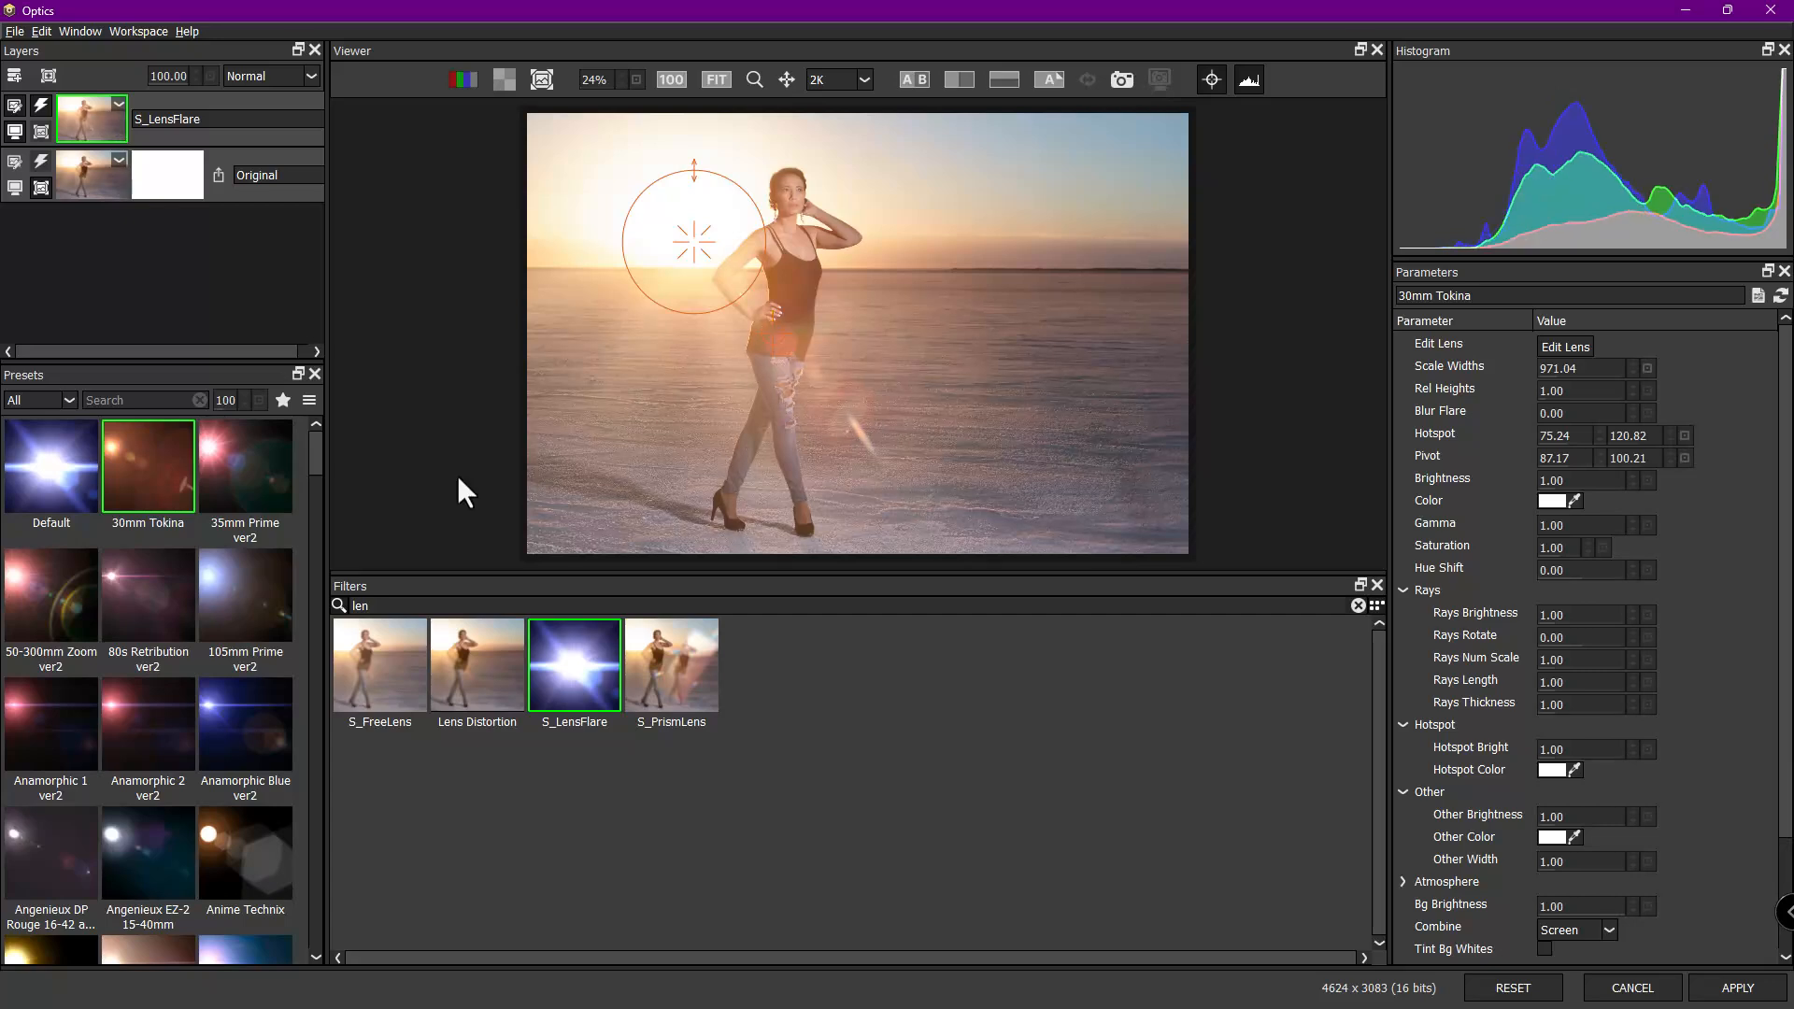
# Change the flare preset to 50-300mm Zoom ver2 and shift its pivot to about 90.97, 97.04
pyautogui.click(46, 589)
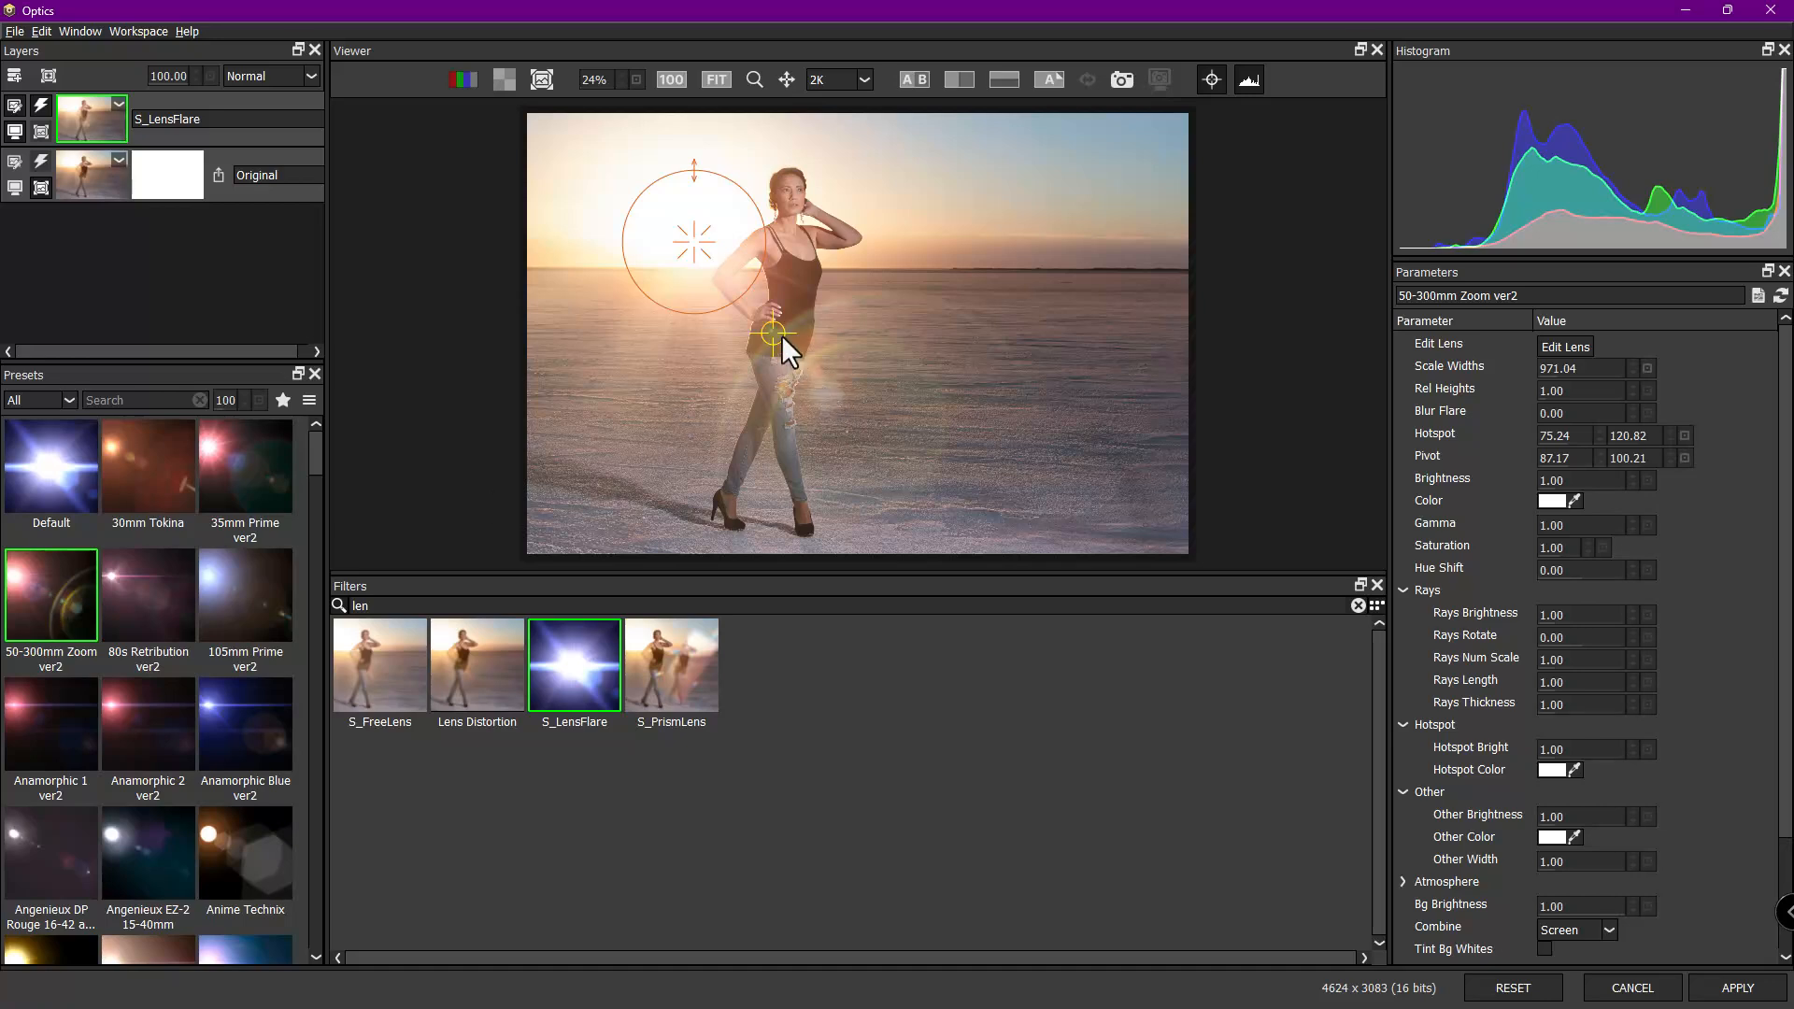
pyautogui.moveTo(774, 334)
pyautogui.mouseDown()
pyautogui.moveTo(807, 394)
pyautogui.moveTo(833, 378)
pyautogui.moveTo(821, 387)
pyautogui.moveTo(787, 327)
pyautogui.moveTo(797, 339)
pyautogui.mouseUp()
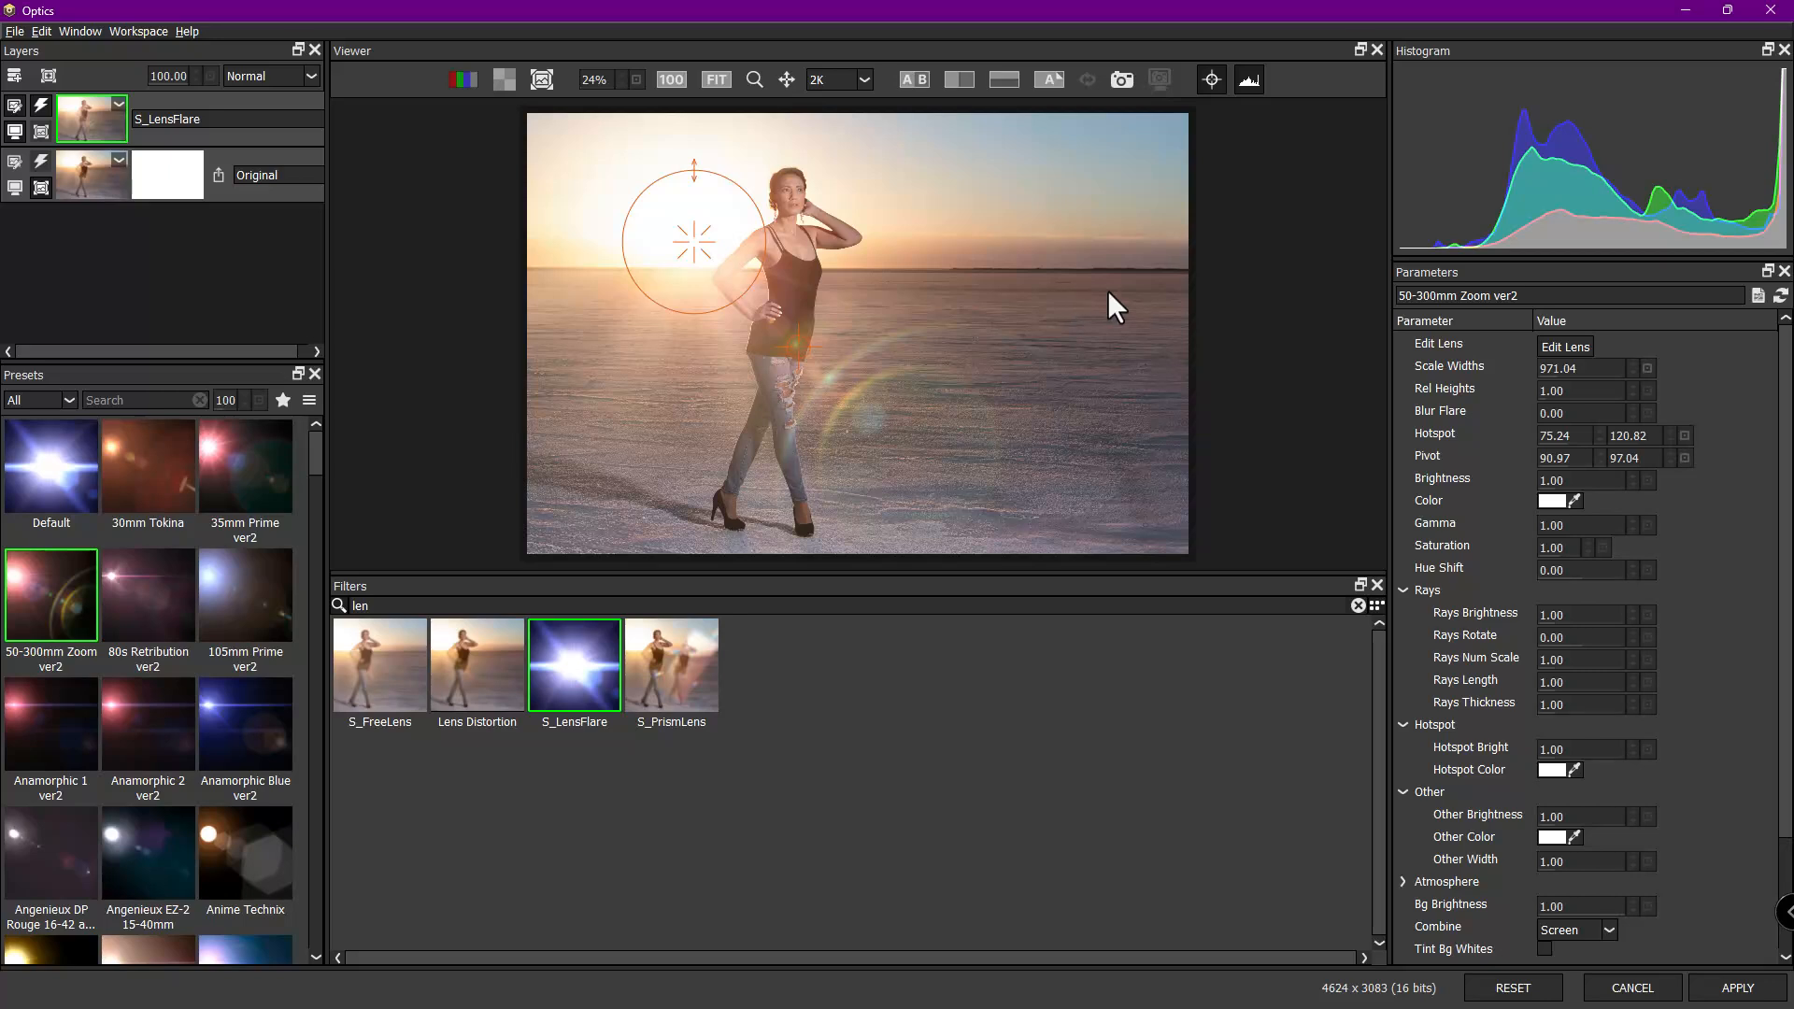
pyautogui.click(1425, 324)
# Apply the lens flare back to the Photoshop layer and compare the photo with that layer hidden and shown
pyautogui.click(1725, 992)
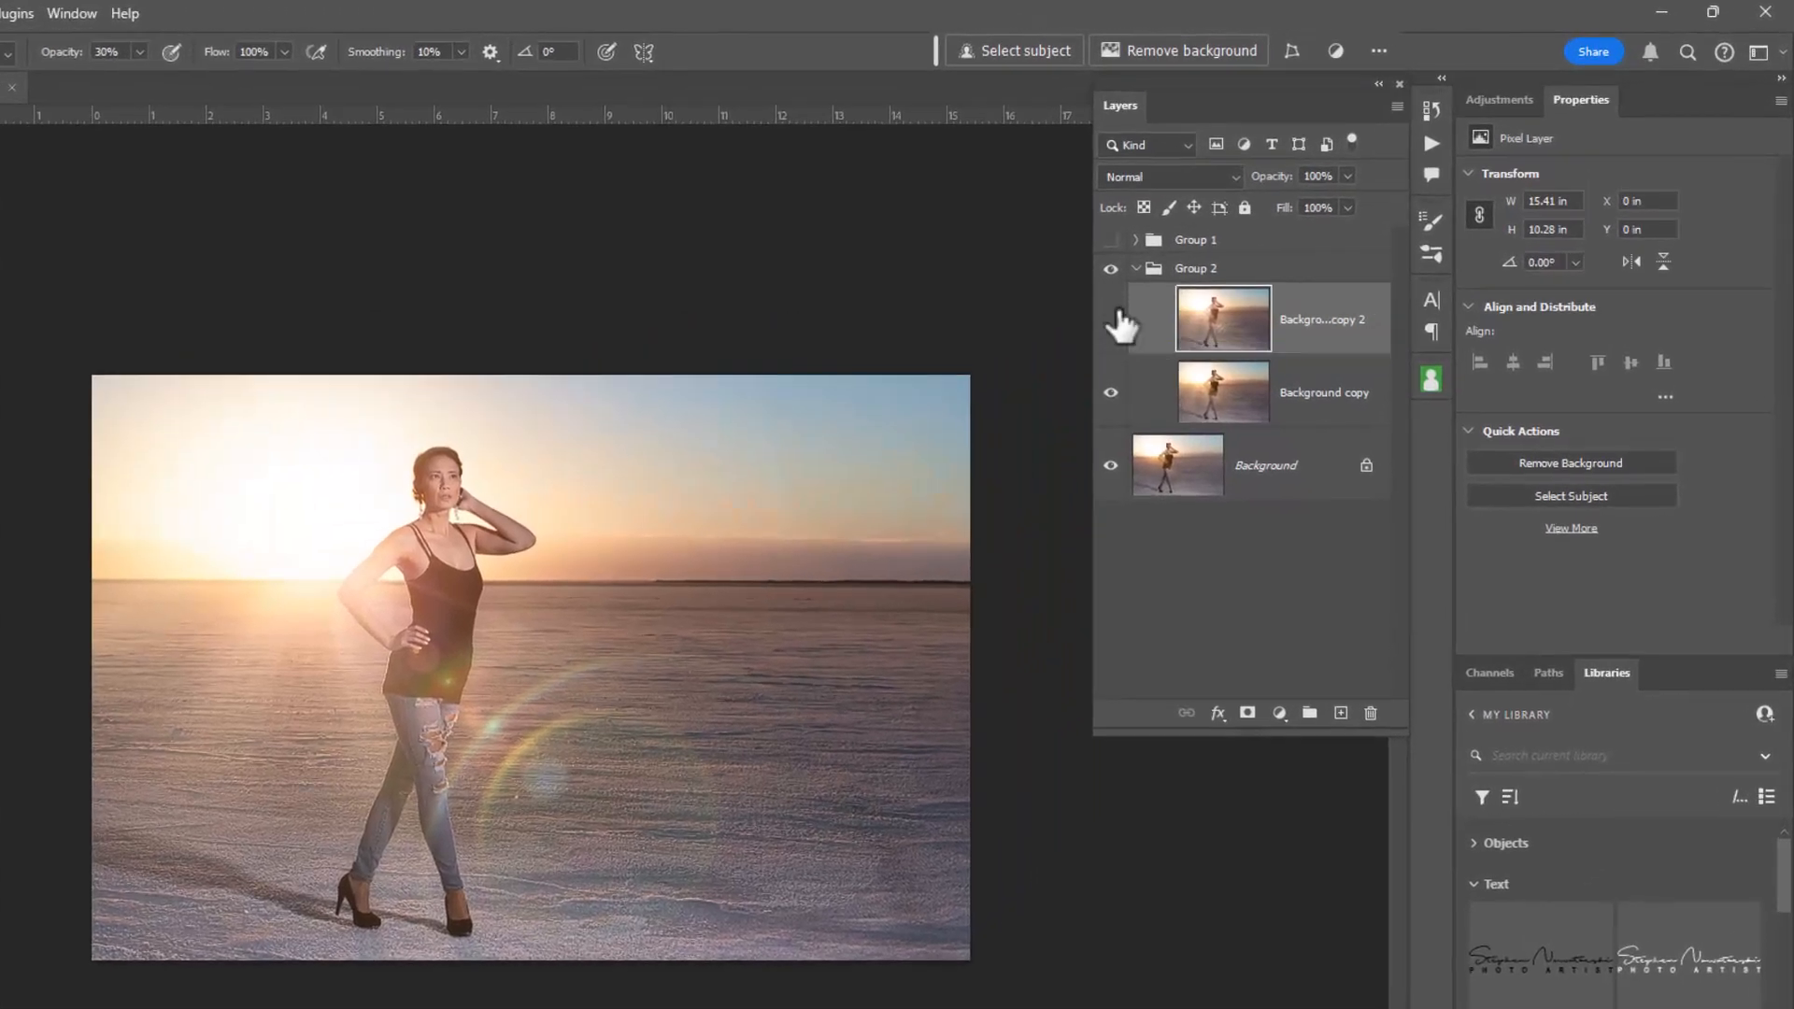
pyautogui.click(1234, 263)
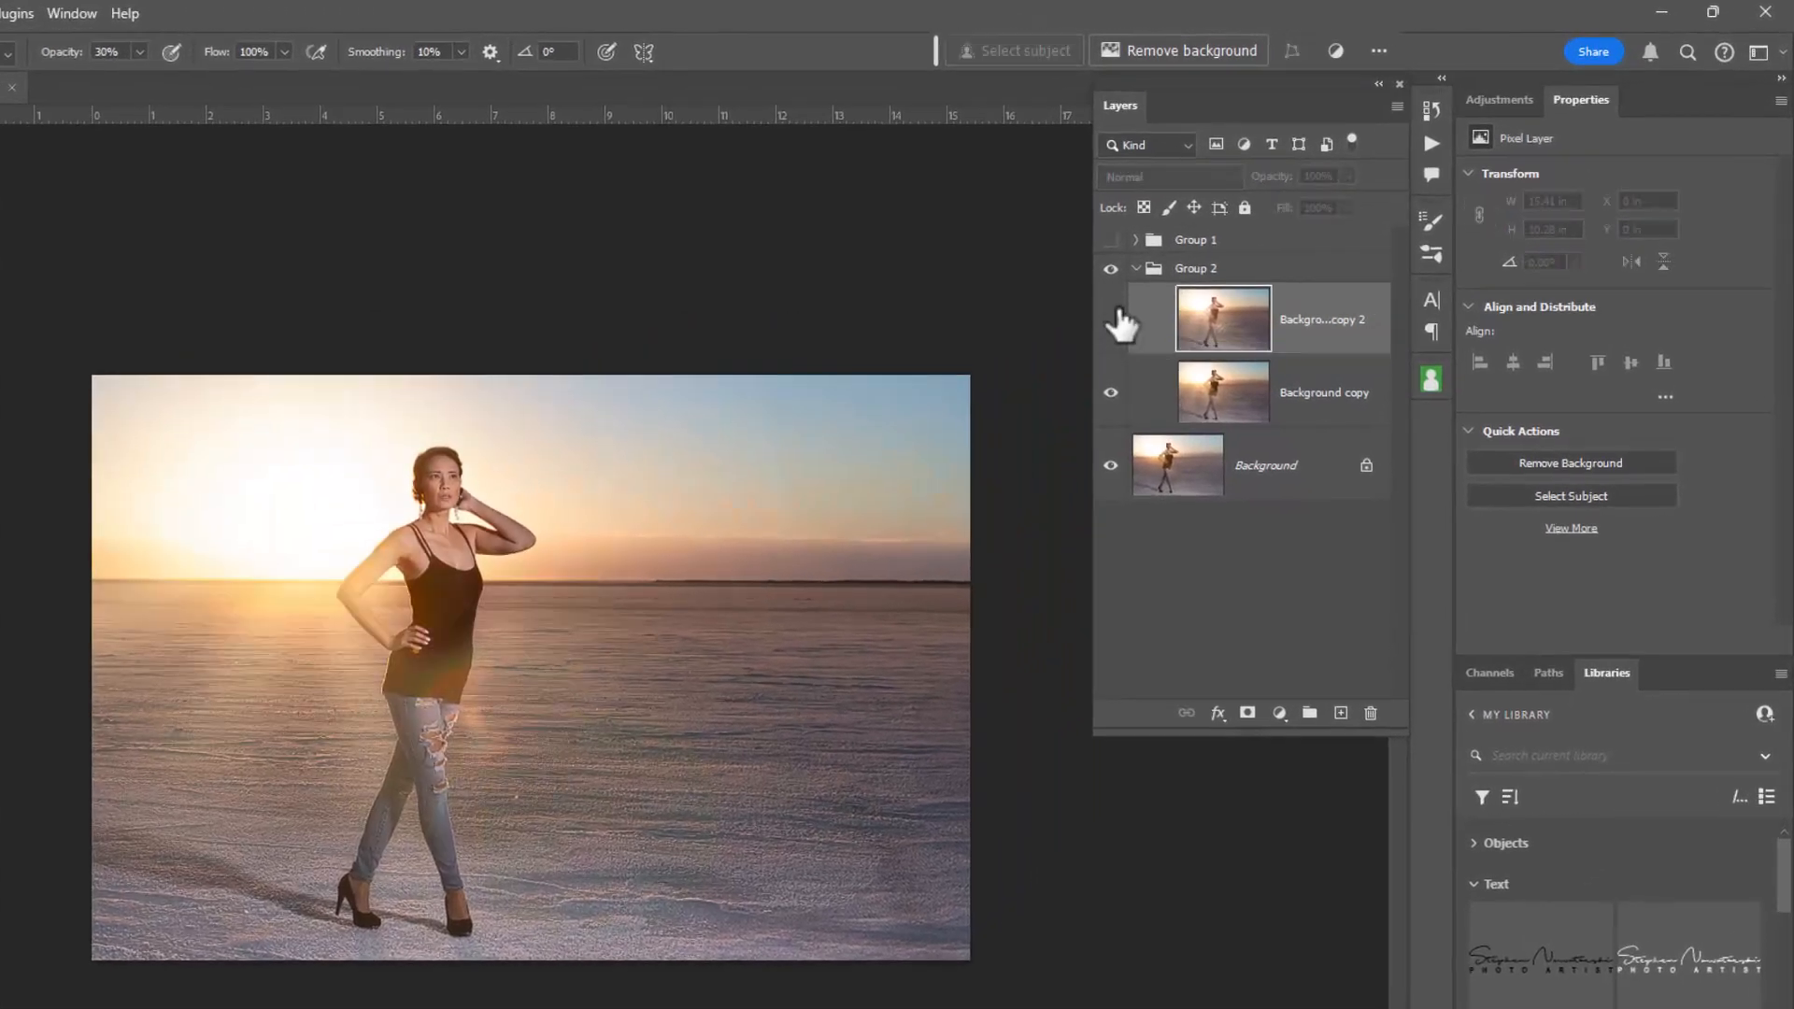
pyautogui.click(1113, 321)
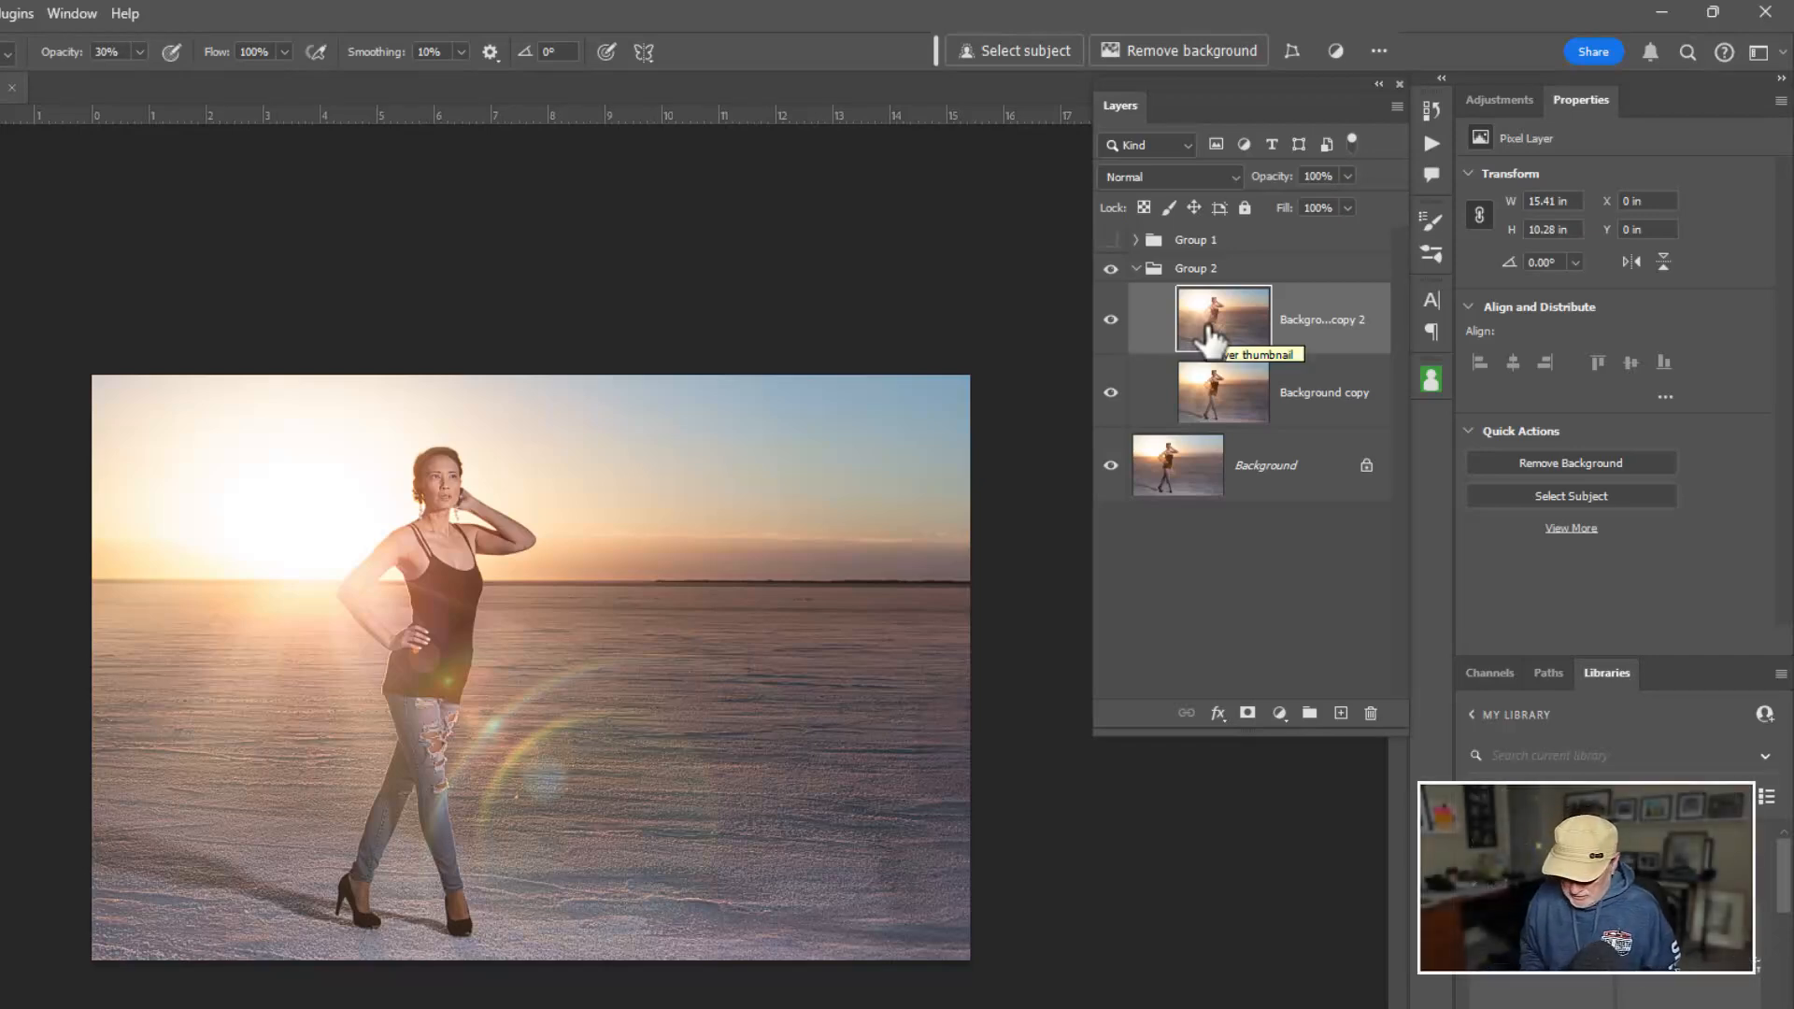
# Duplicate the lens flare layer and set the duplicate to Multiply at 59% opacity
pyautogui.hotkey('ctrl', 'j')
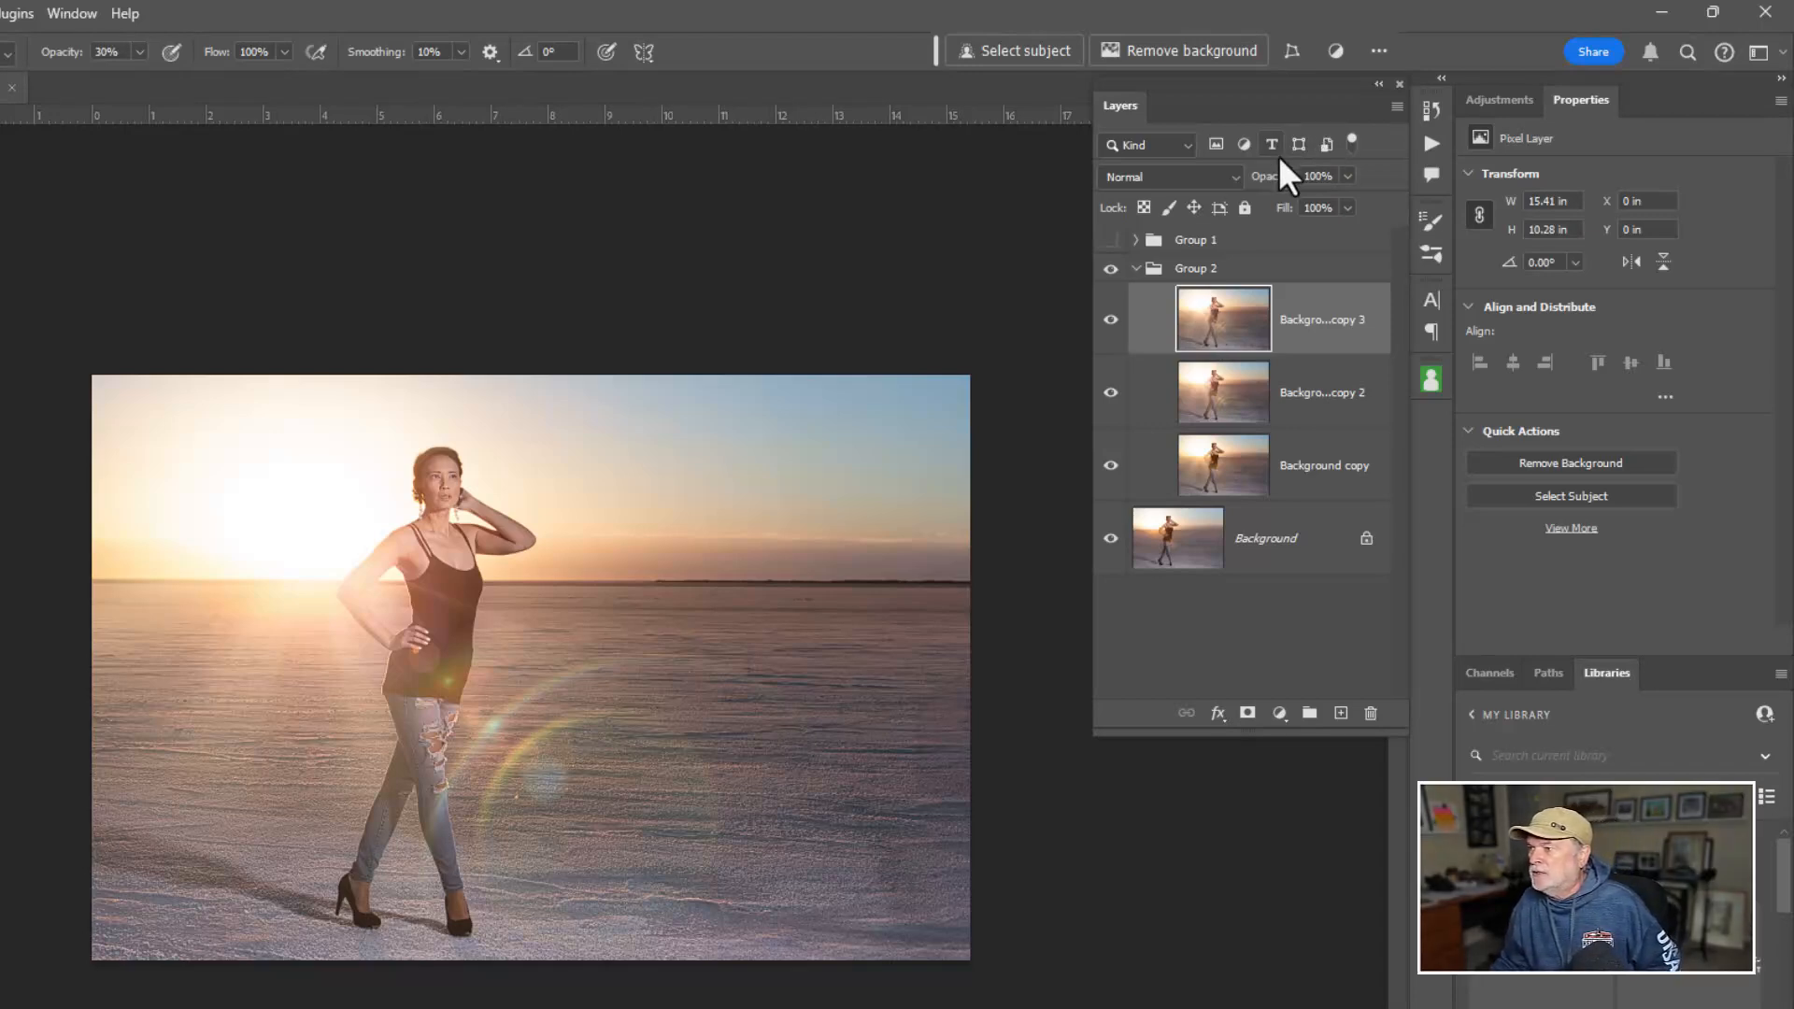
pyautogui.click(1179, 175)
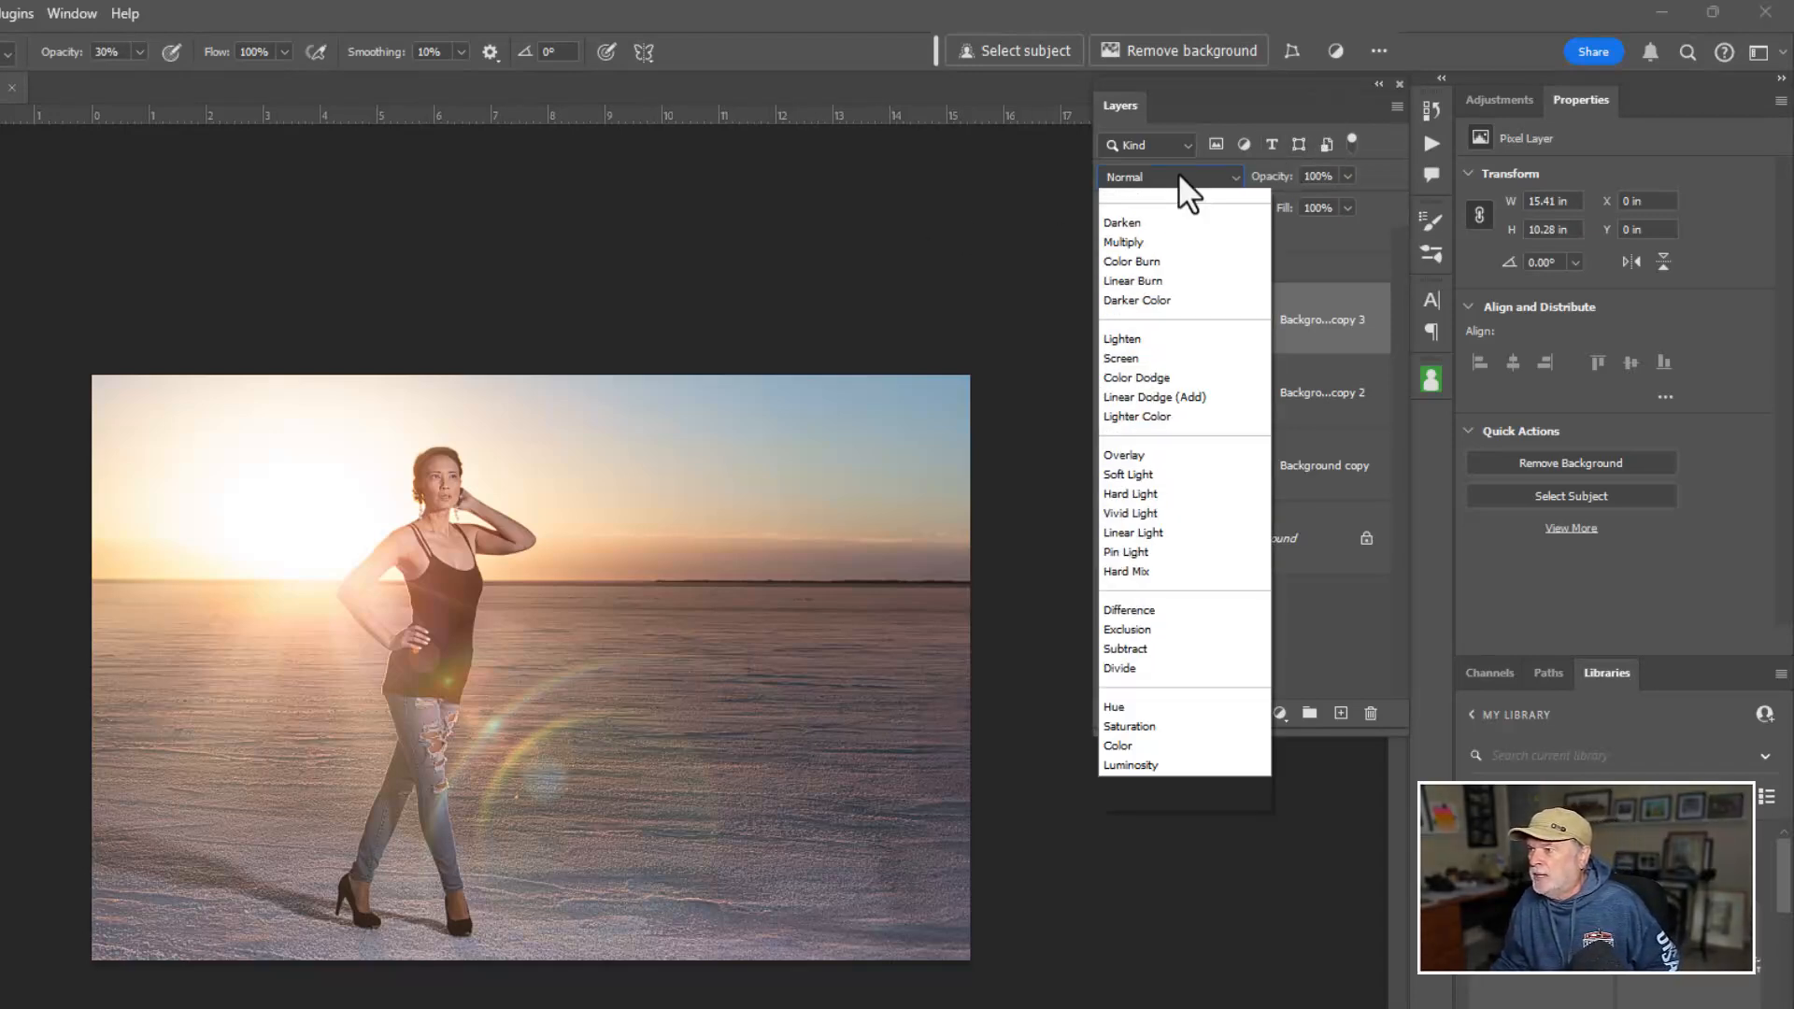
pyautogui.click(1134, 276)
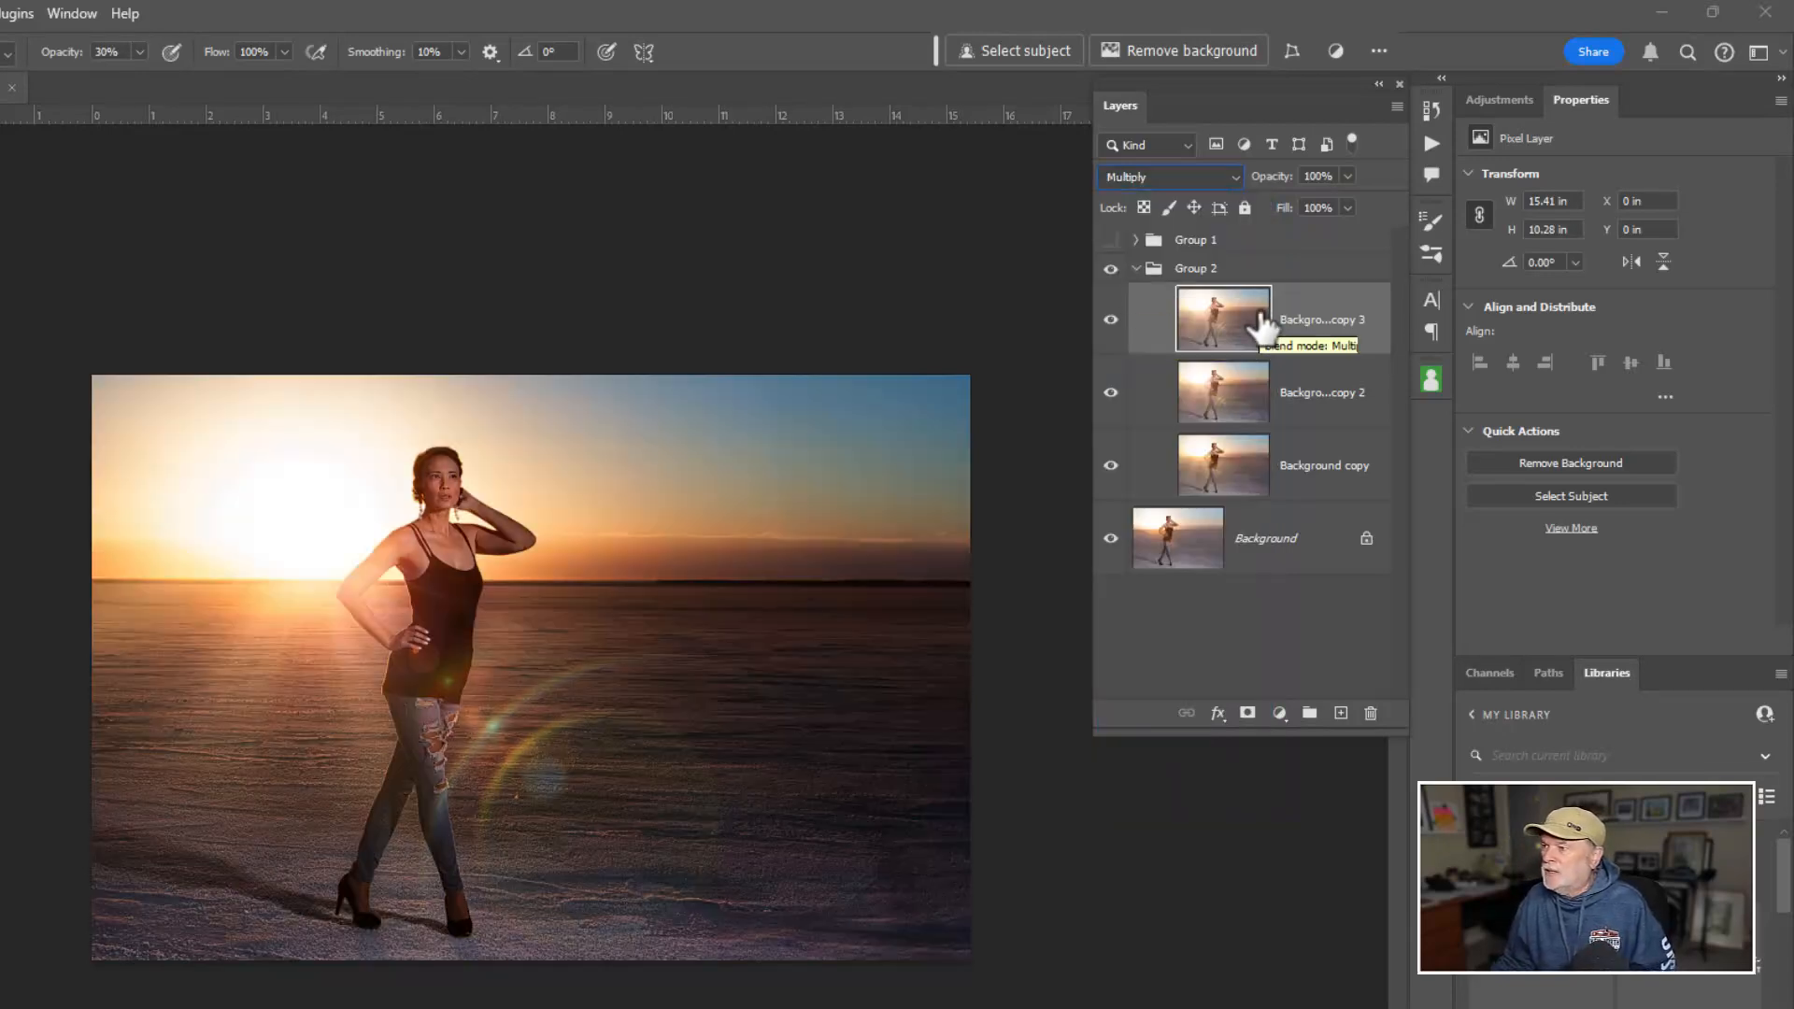
pyautogui.moveTo(1280, 175); pyautogui.dragTo(1263, 175)
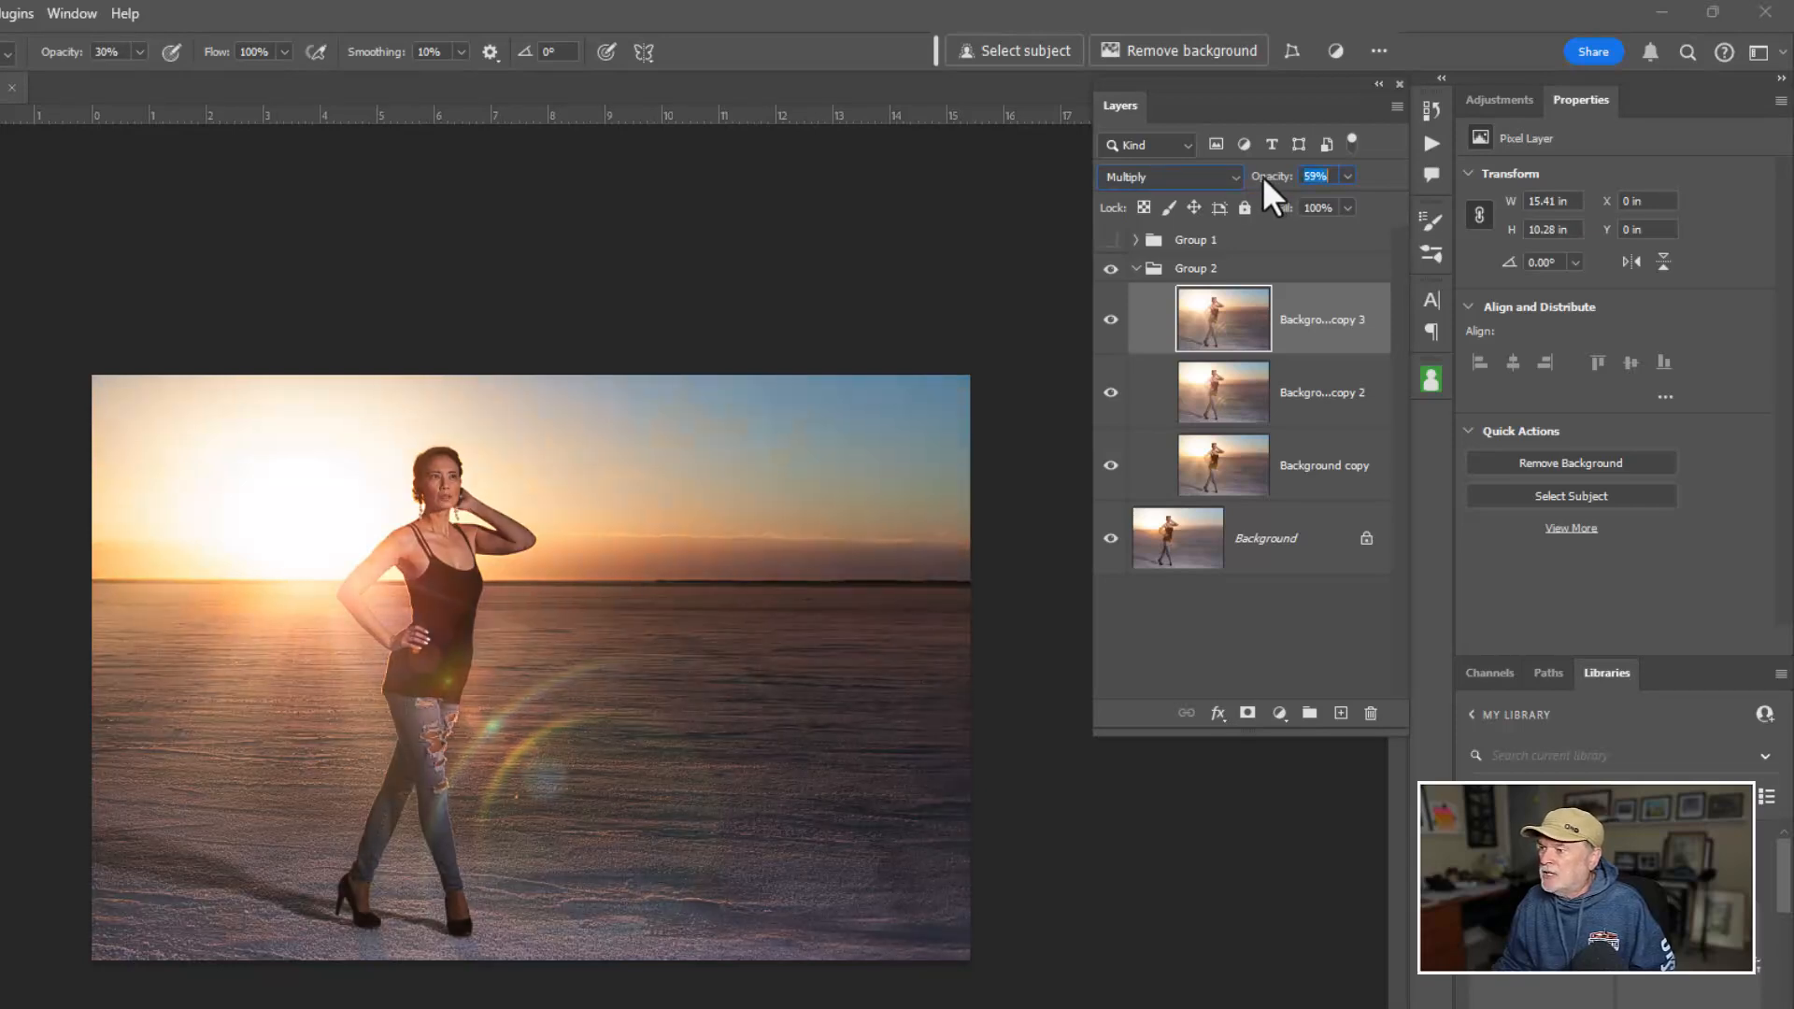
# Add a mask to the Multiply layer, paint the darkening off the woman's face and upper body, and feather the mask 101.6 px
pyautogui.click(1248, 715)
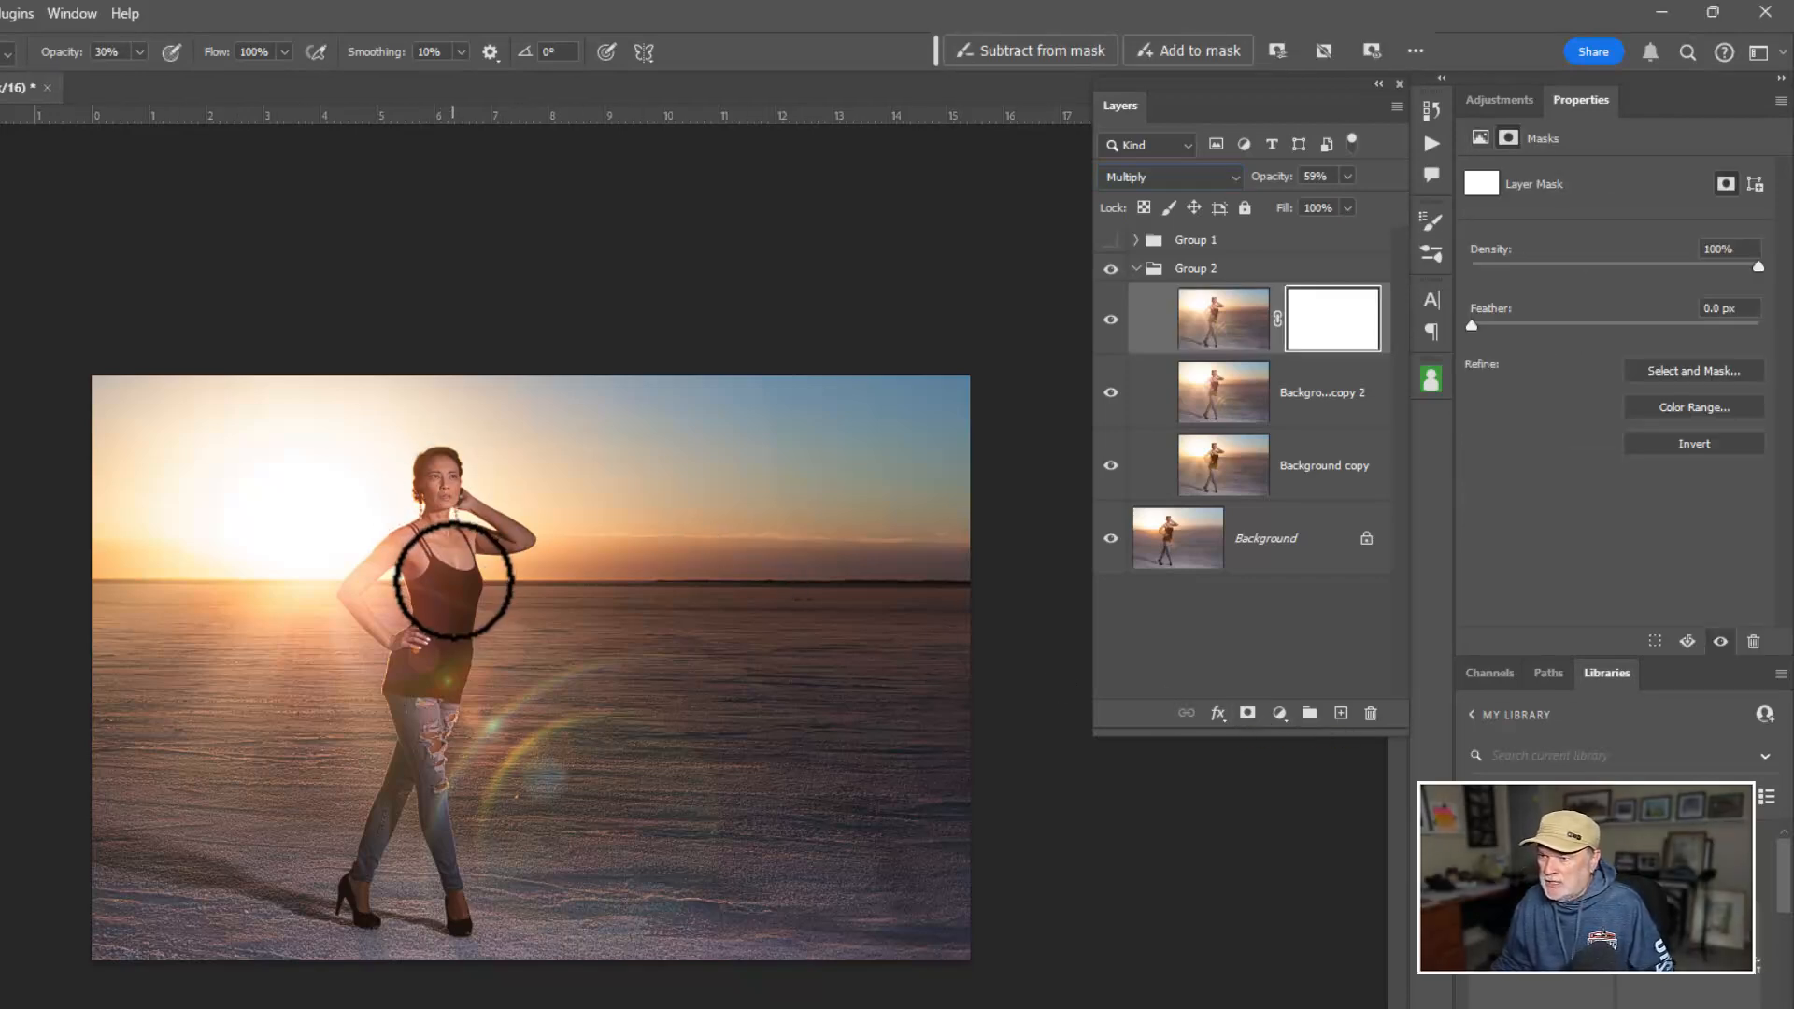
pyautogui.moveTo(452, 579); pyautogui.dragTo(449, 480)
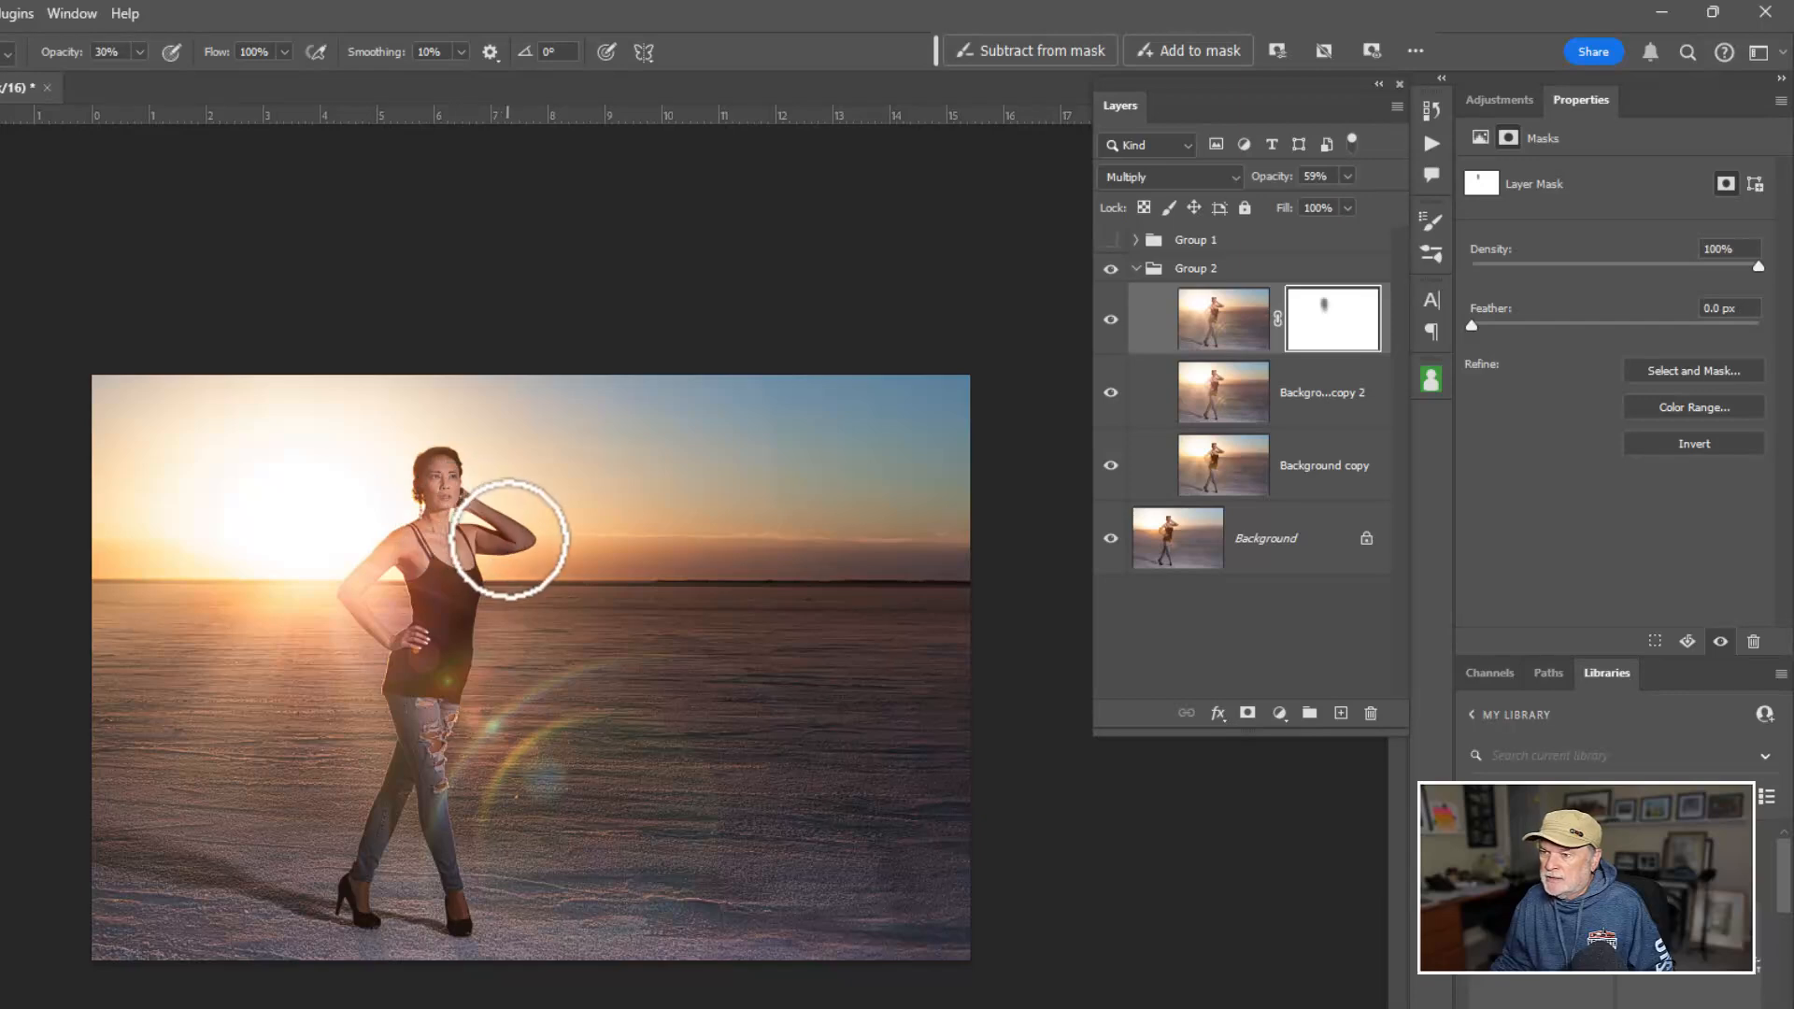
pyautogui.moveTo(510, 539)
pyautogui.mouseDown()
pyautogui.moveTo(445, 507)
pyautogui.moveTo(436, 575)
pyautogui.mouseUp()
pyautogui.moveTo(457, 504); pyautogui.dragTo(450, 581)
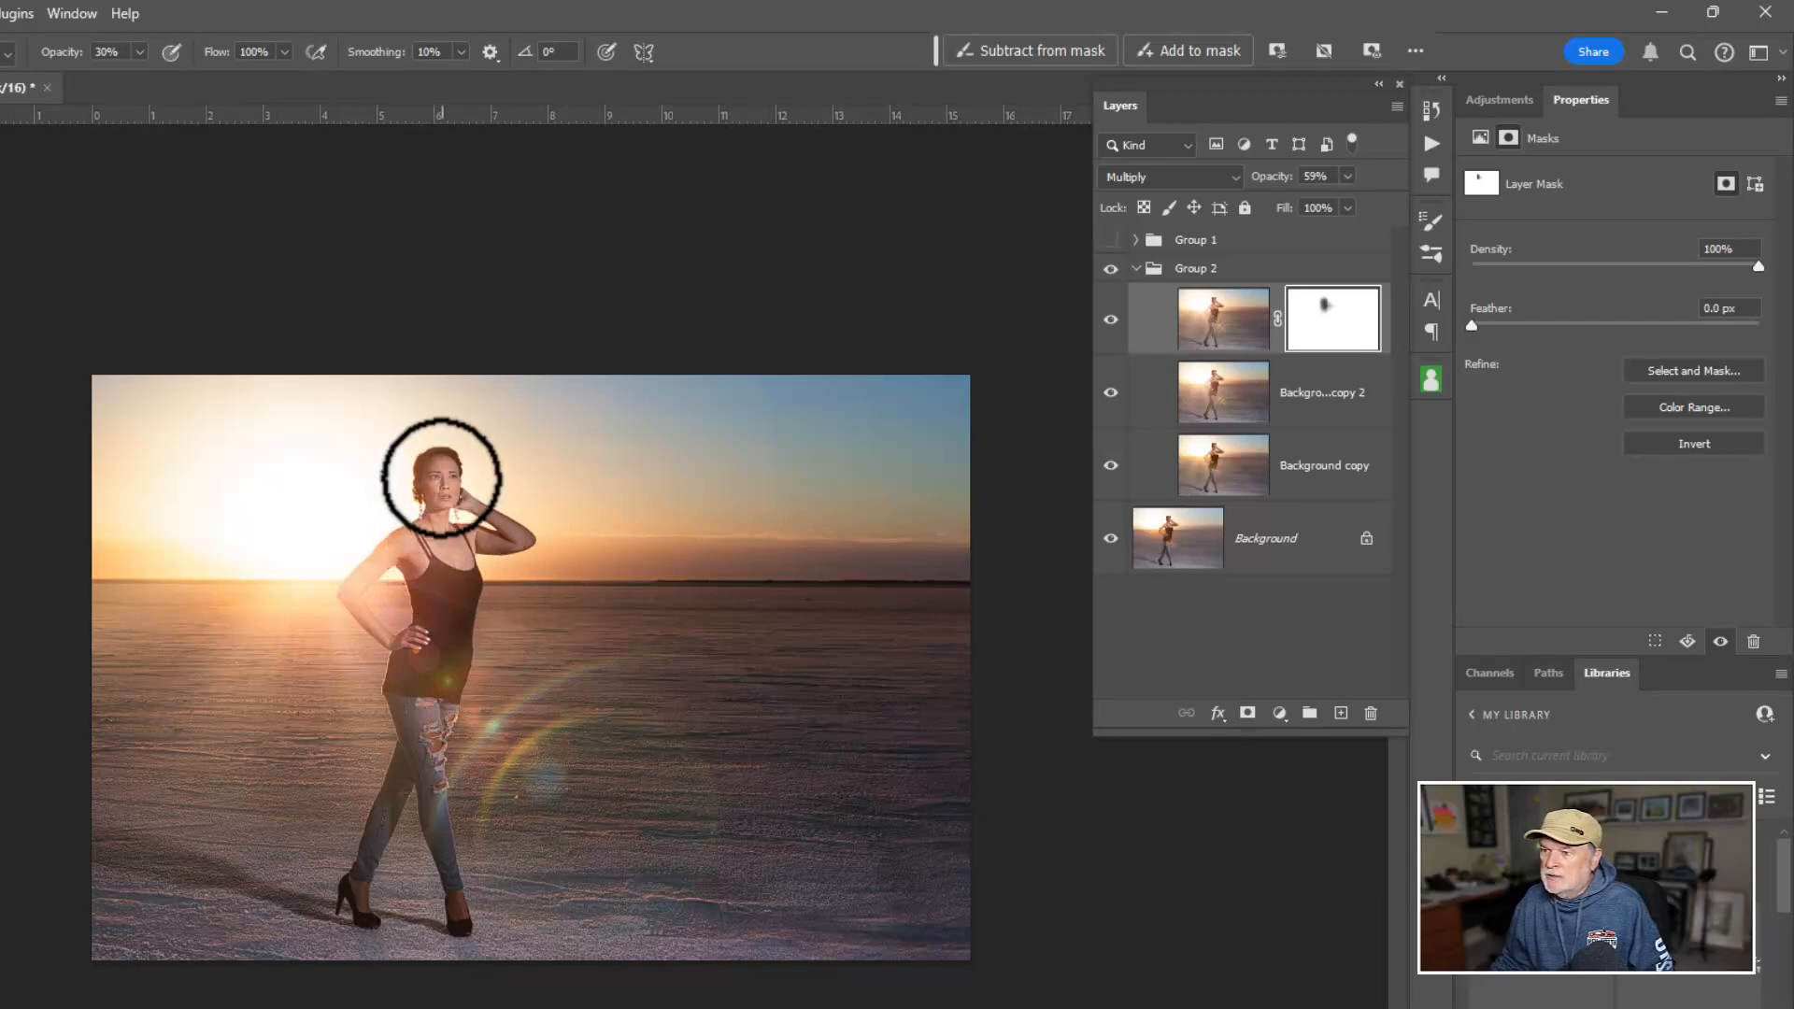
pyautogui.moveTo(441, 477)
pyautogui.mouseDown()
pyautogui.moveTo(436, 602)
pyautogui.moveTo(464, 657)
pyautogui.moveTo(441, 493)
pyautogui.mouseUp()
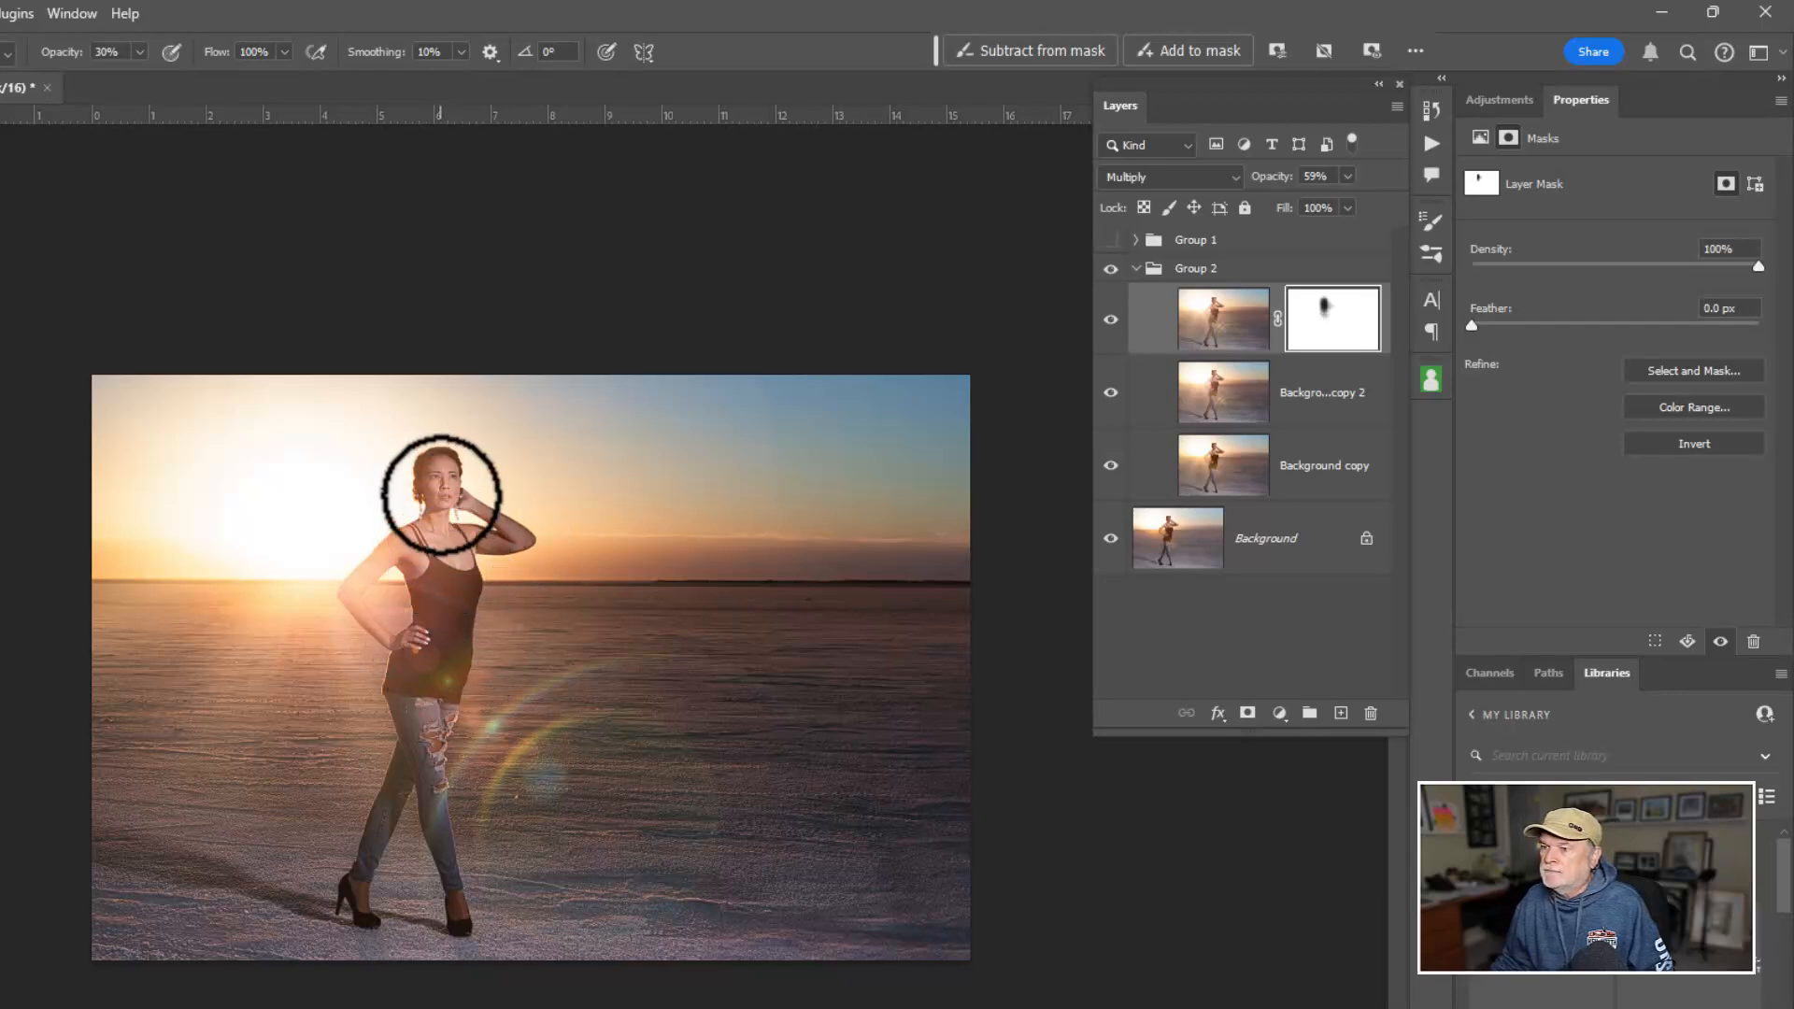
pyautogui.moveTo(1472, 327); pyautogui.dragTo(1656, 324)
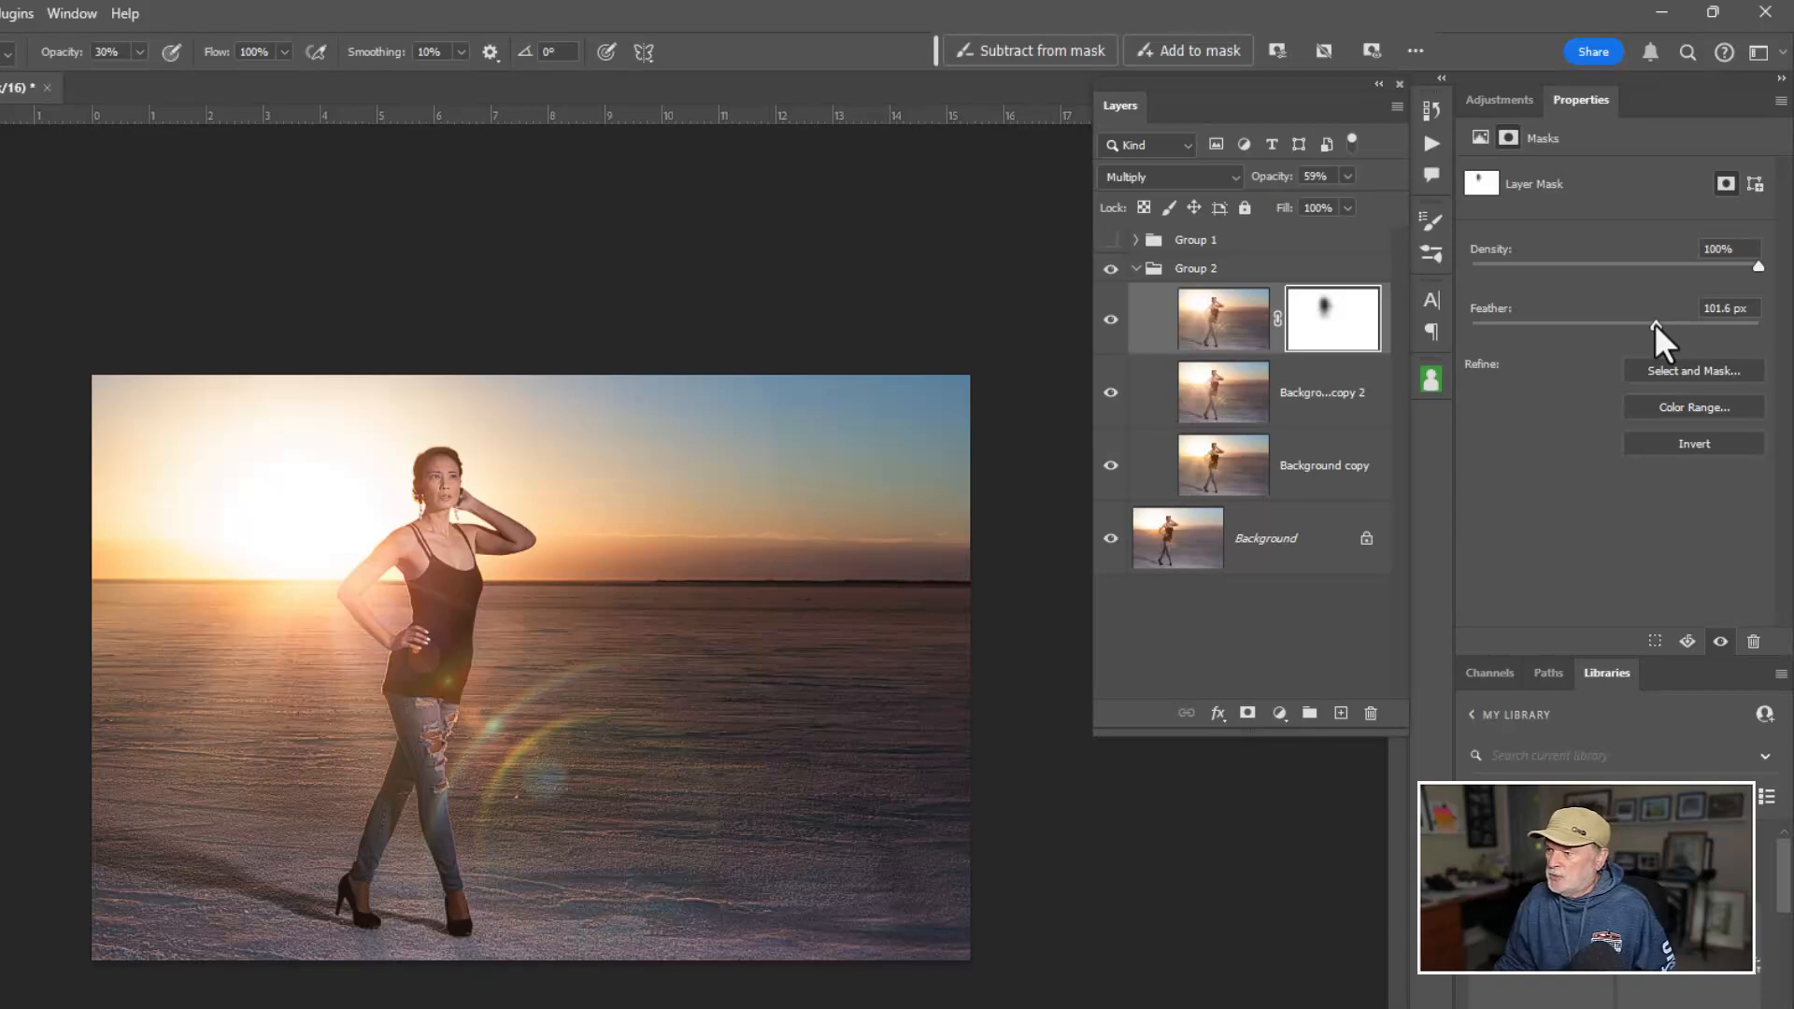
# Compare the original Background with the edits, collapse Group 2, and compare the Group 1 and Group 2 versions, ending with only Group 2 shown over the Background
pyautogui.keyDown('alt'); pyautogui.click(1111, 540); pyautogui.keyUp('alt')
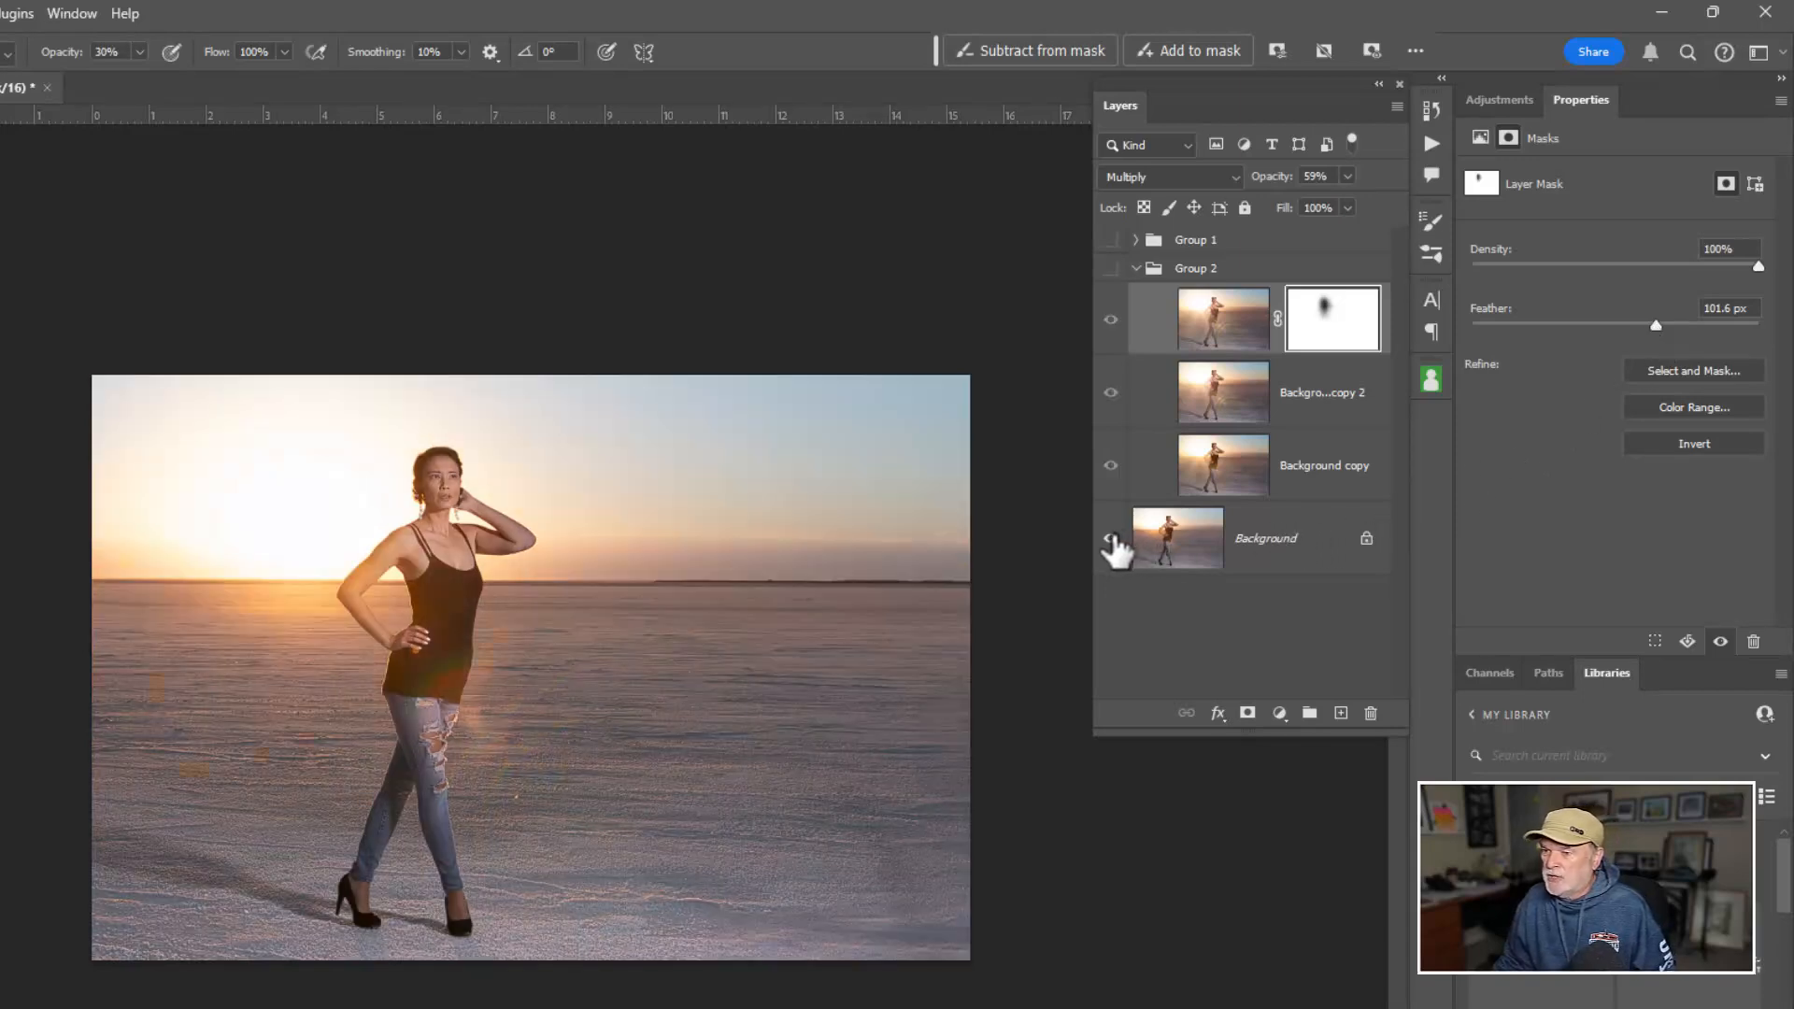
pyautogui.keyDown('alt'); pyautogui.click(1112, 540); pyautogui.keyUp('alt')
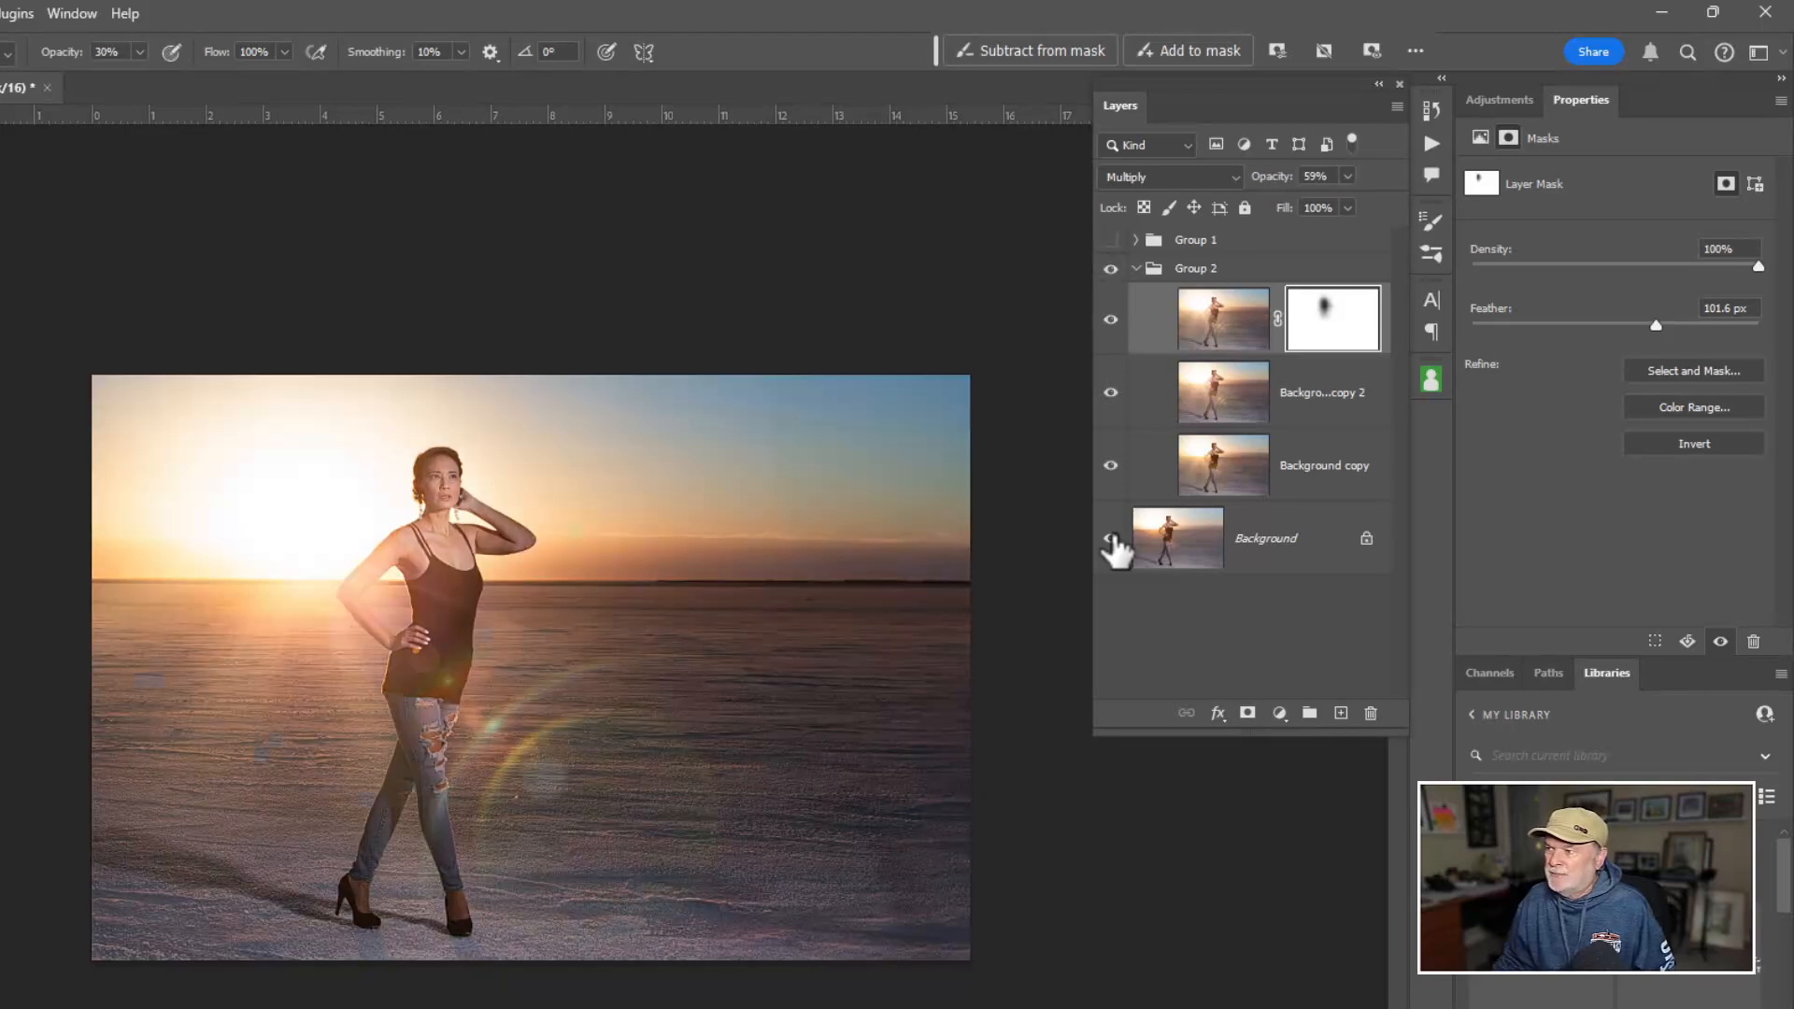
pyautogui.click(1137, 269)
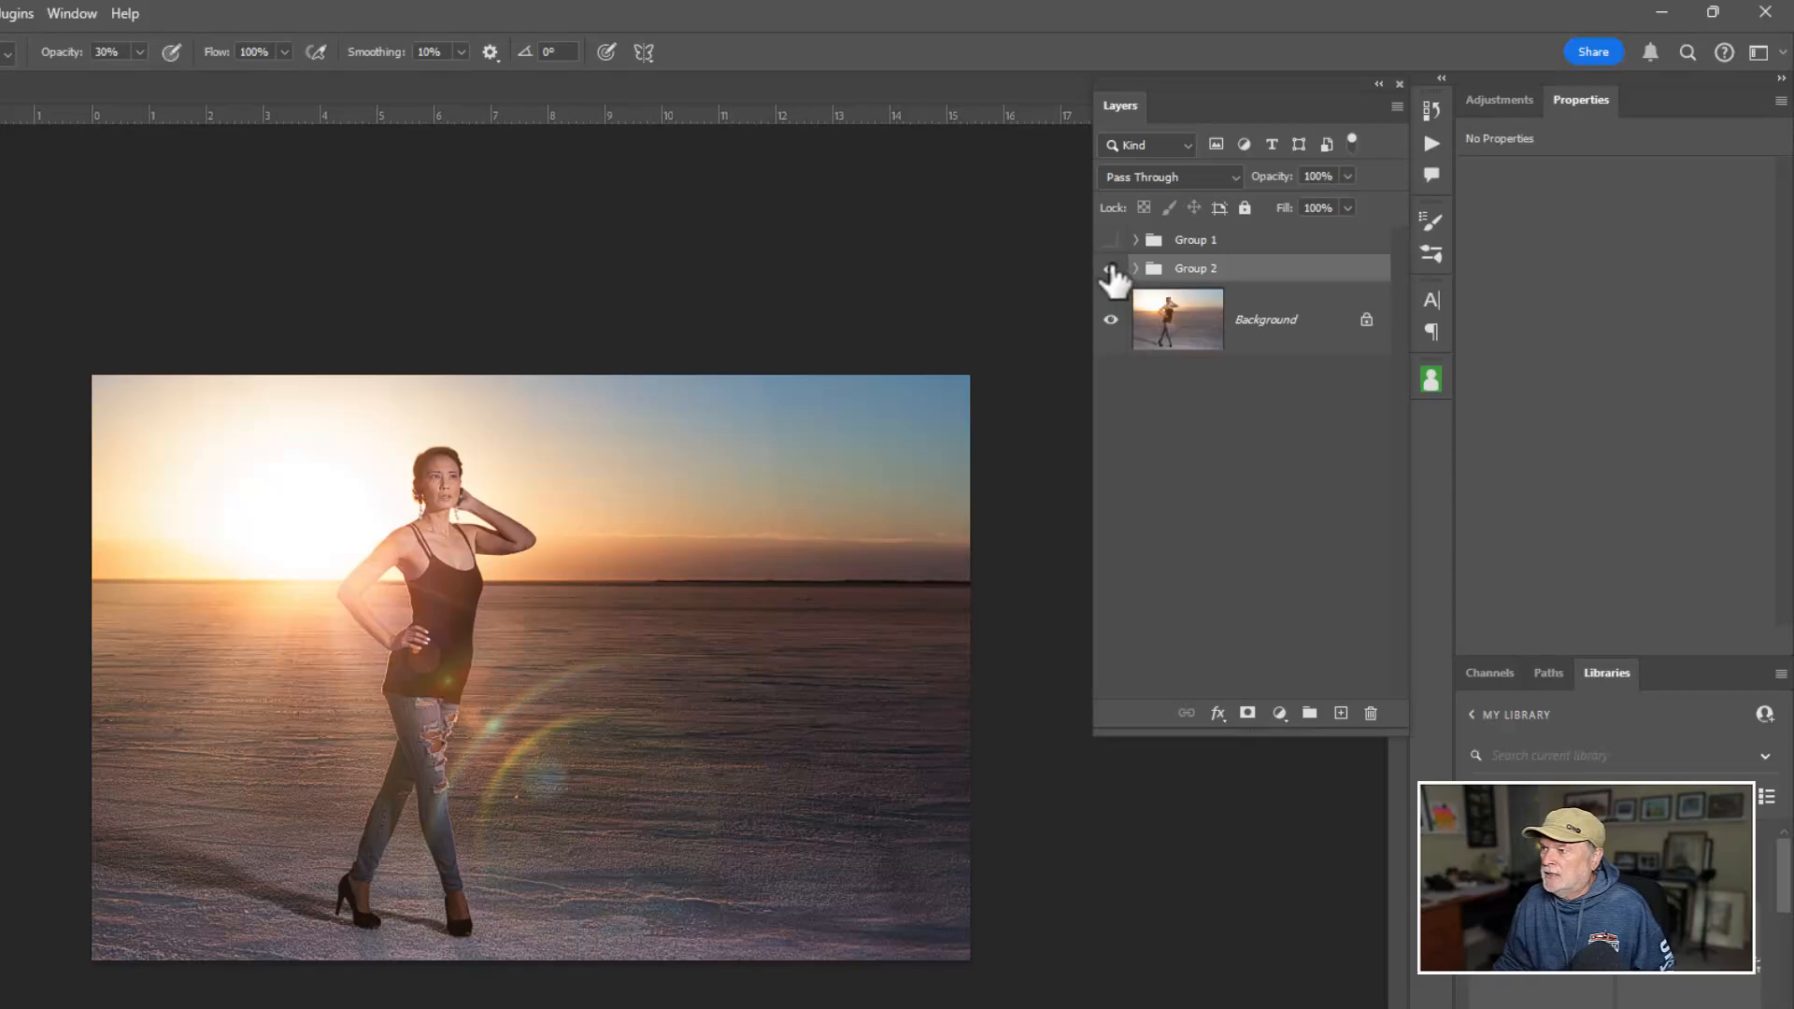
pyautogui.click(1111, 270)
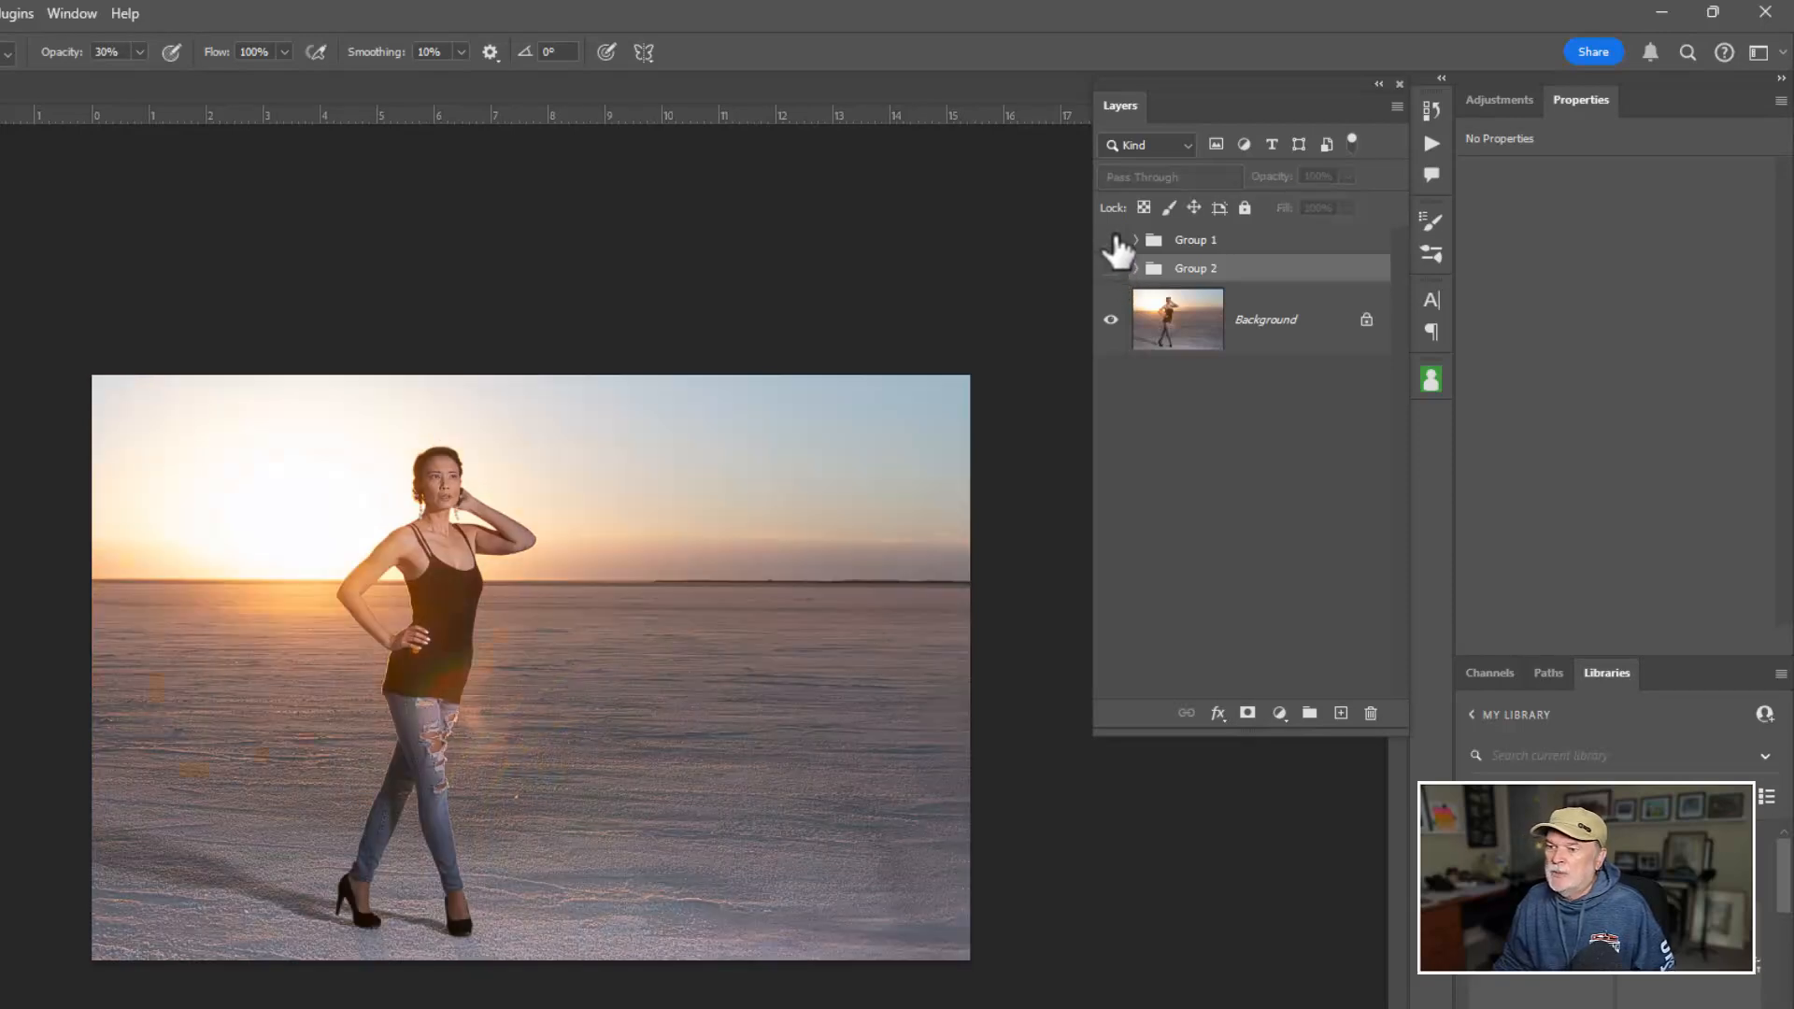
pyautogui.click(1112, 240)
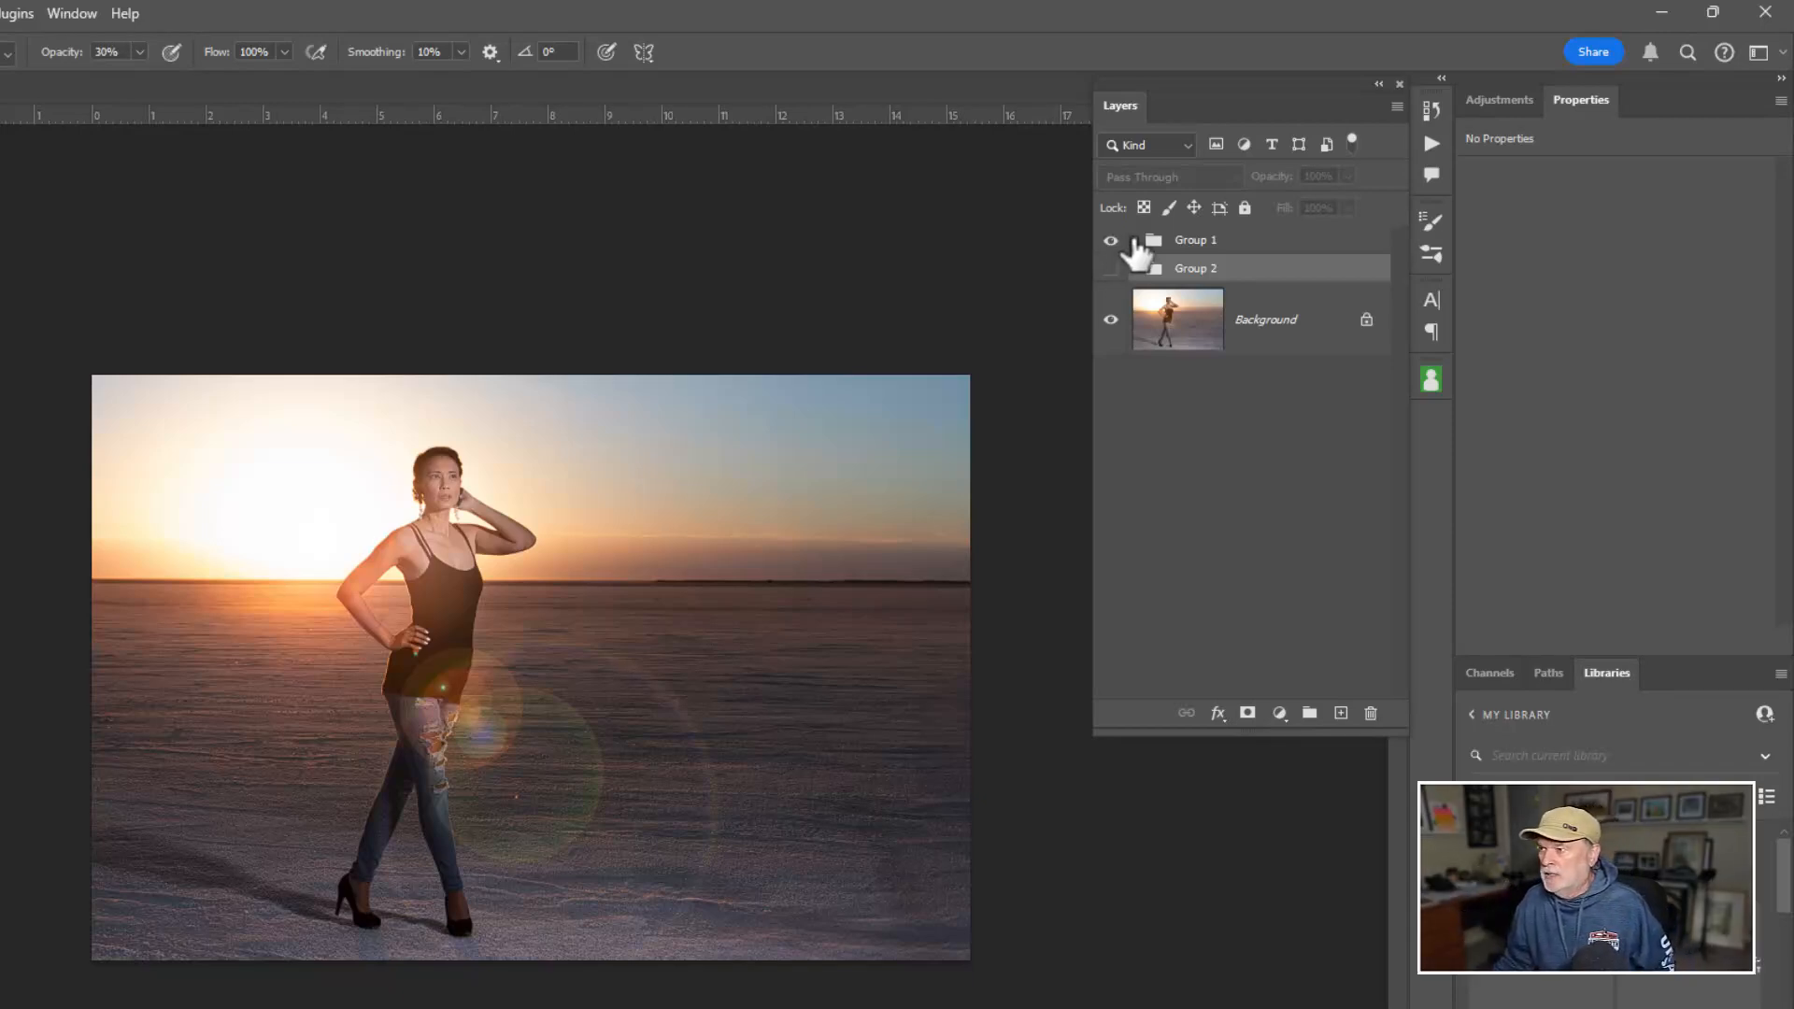
pyautogui.click(1109, 241)
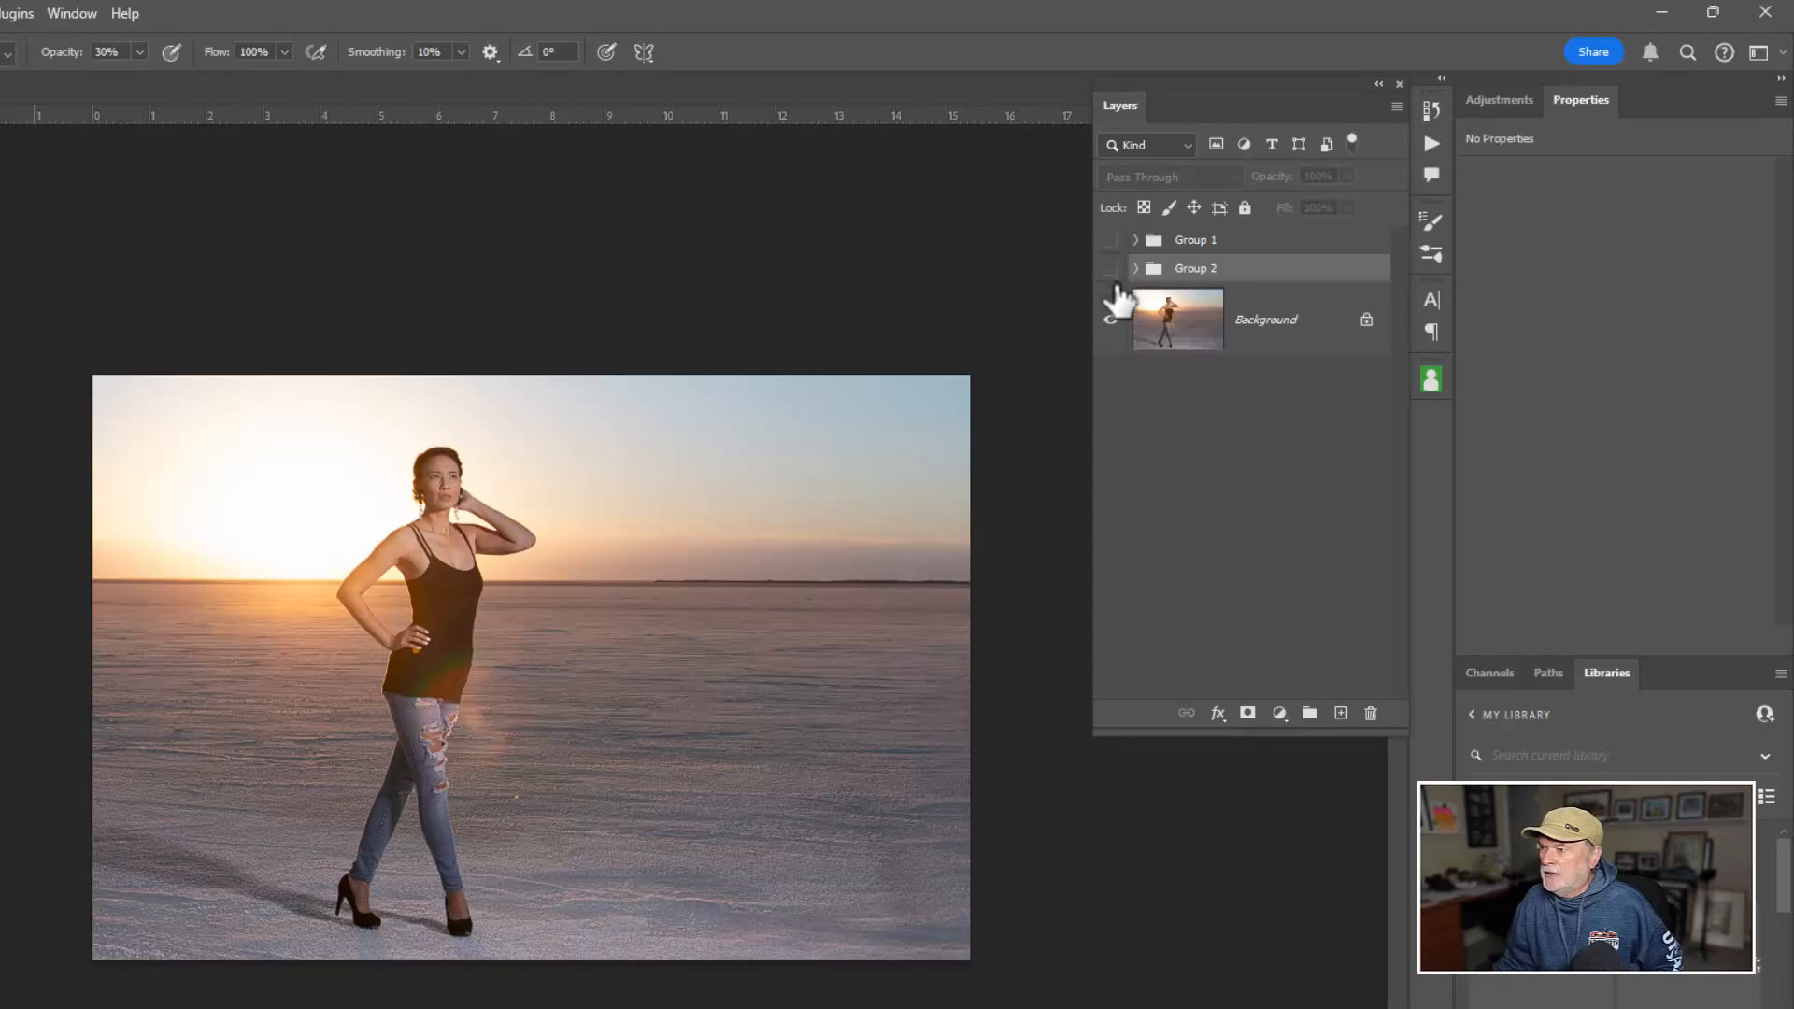
pyautogui.click(1110, 269)
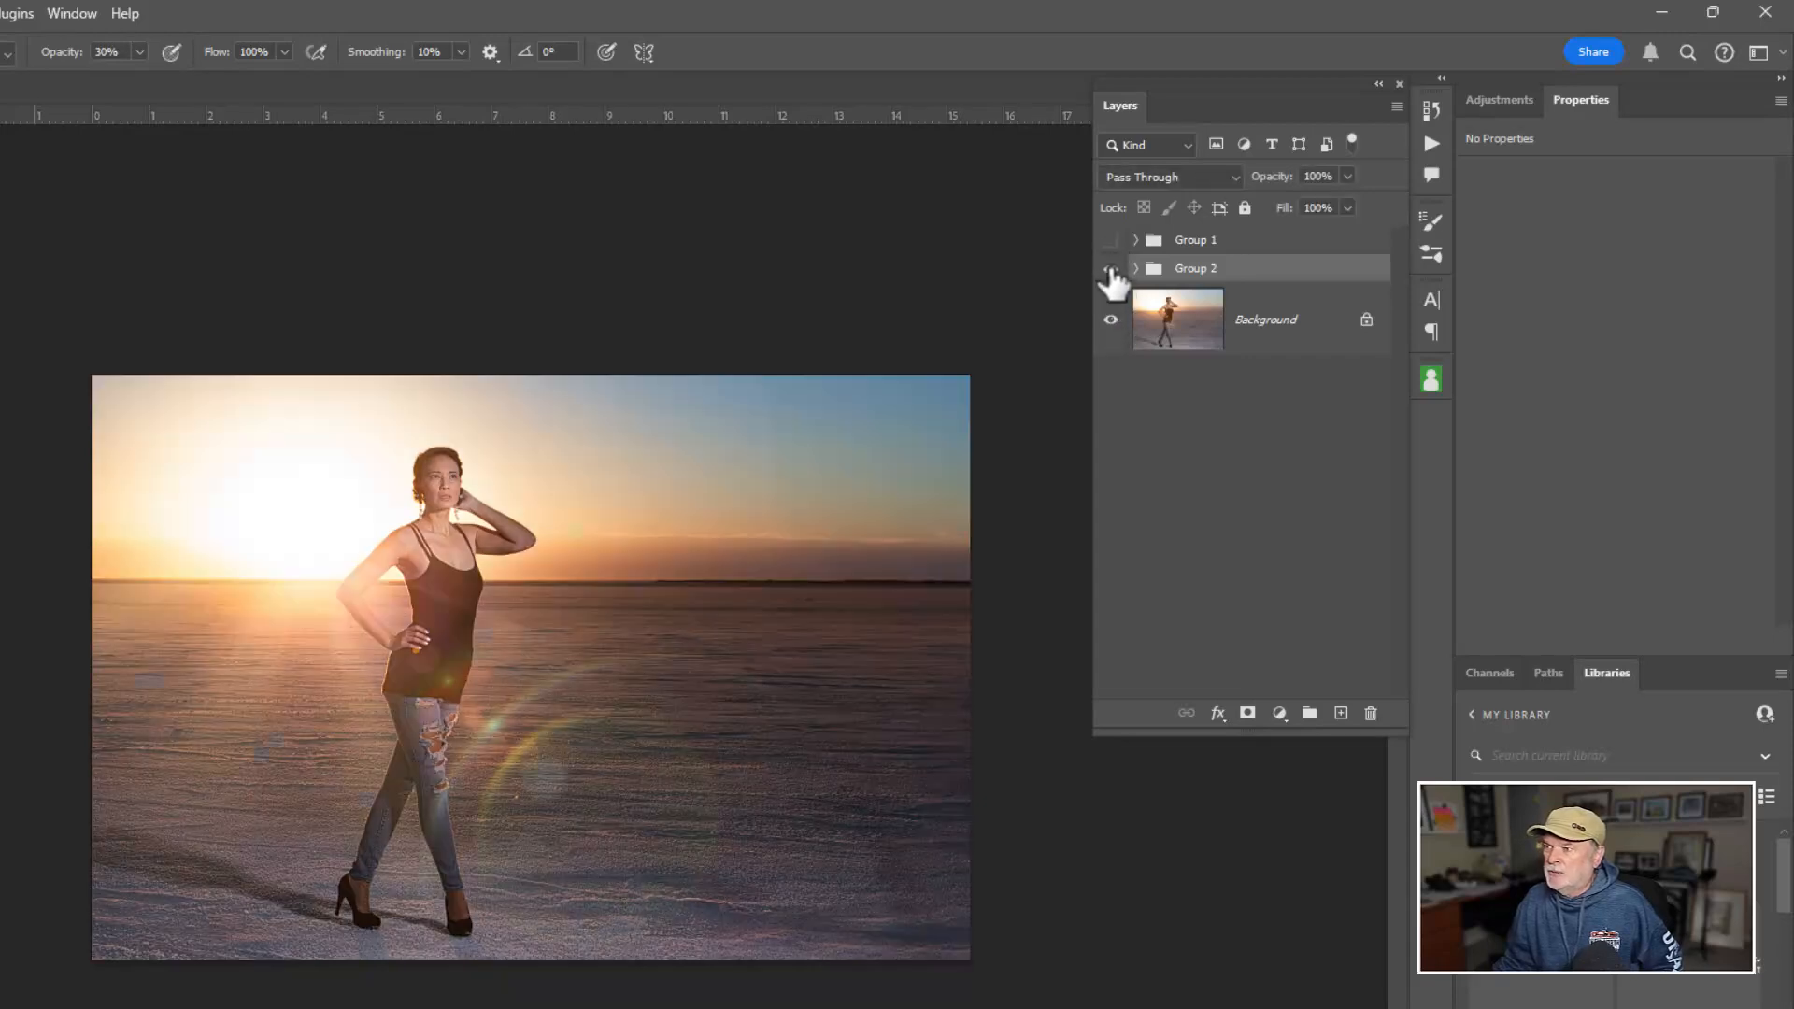